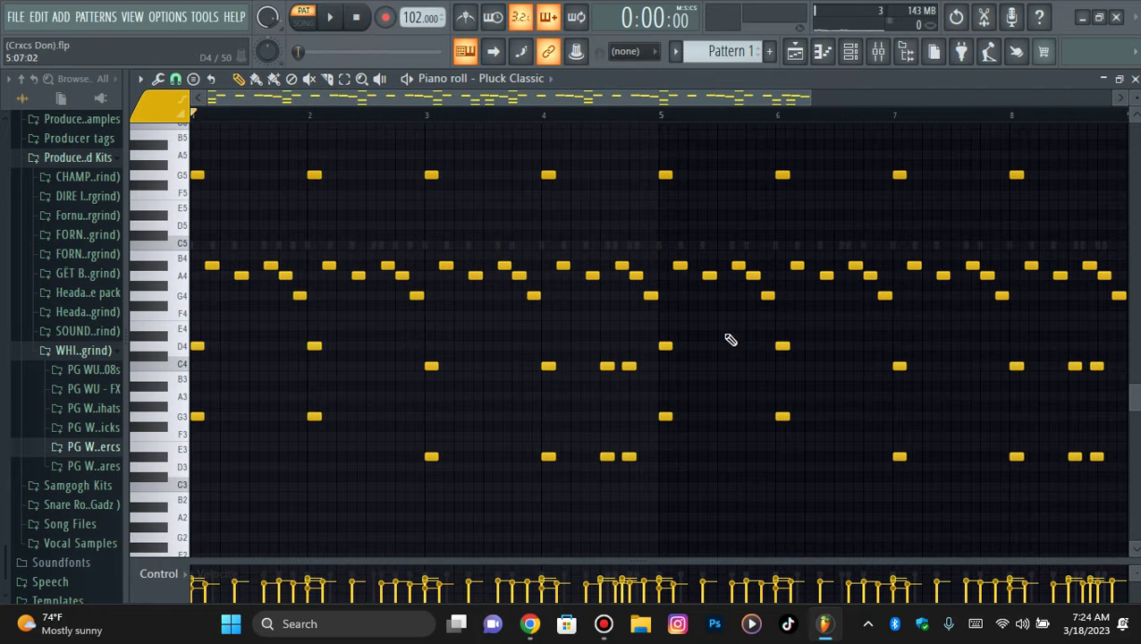
Step: Clone the Pluck Classic channel in the channel rack and solo the copy
scroll(693, 265, "up", 2)
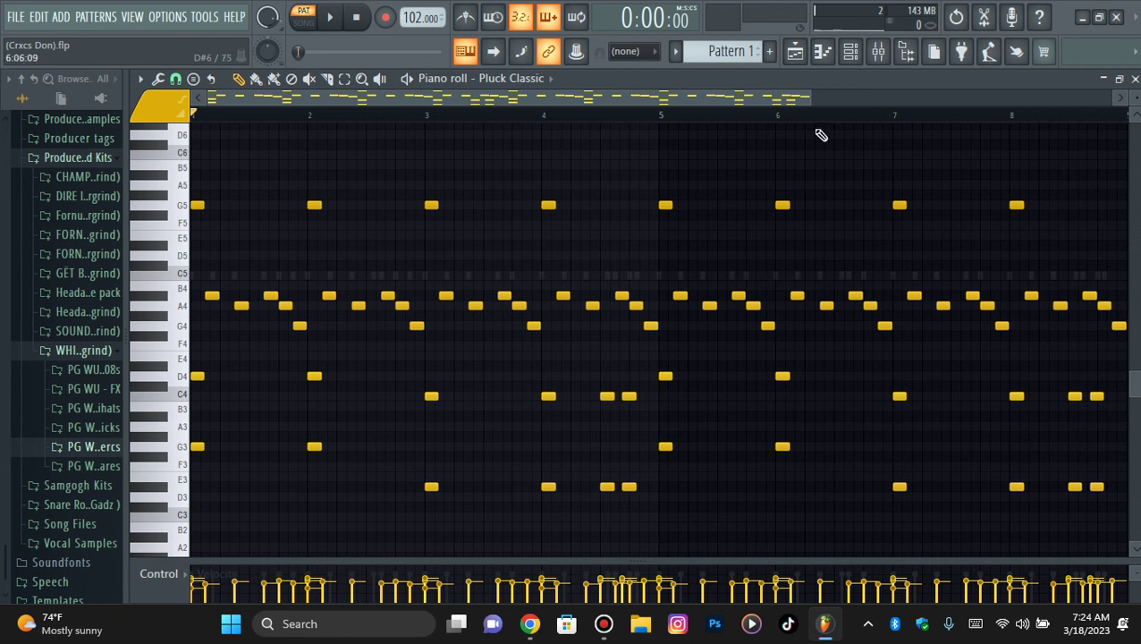
left_click(854, 59)
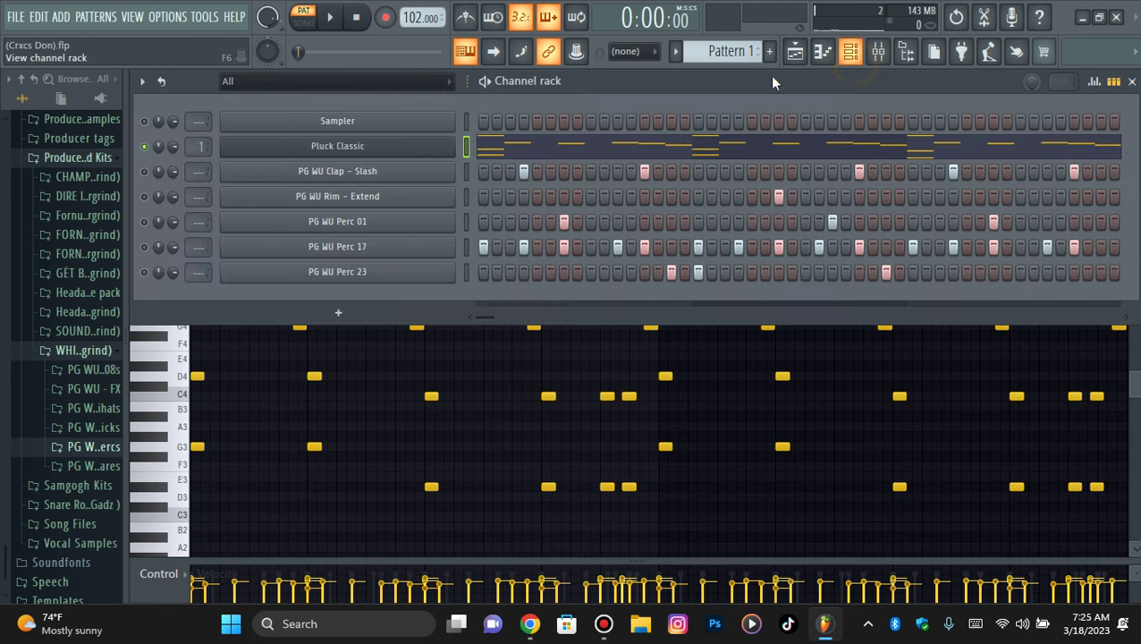
right_click(451, 146)
left_click(500, 288)
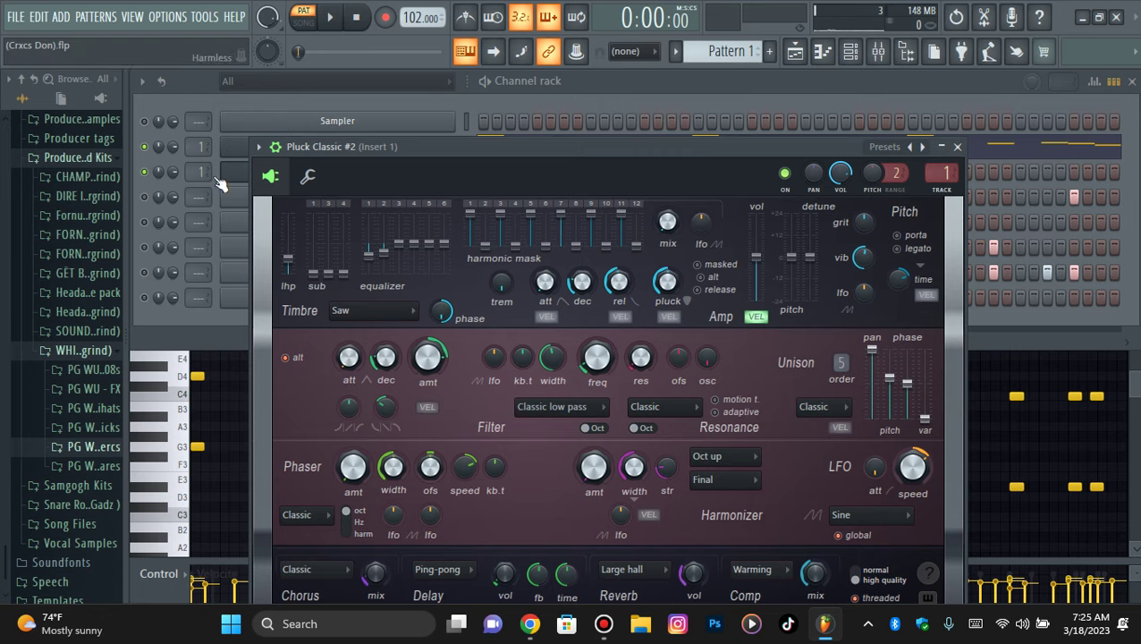
left_click(234, 177)
right_click(144, 172)
left_click(159, 185)
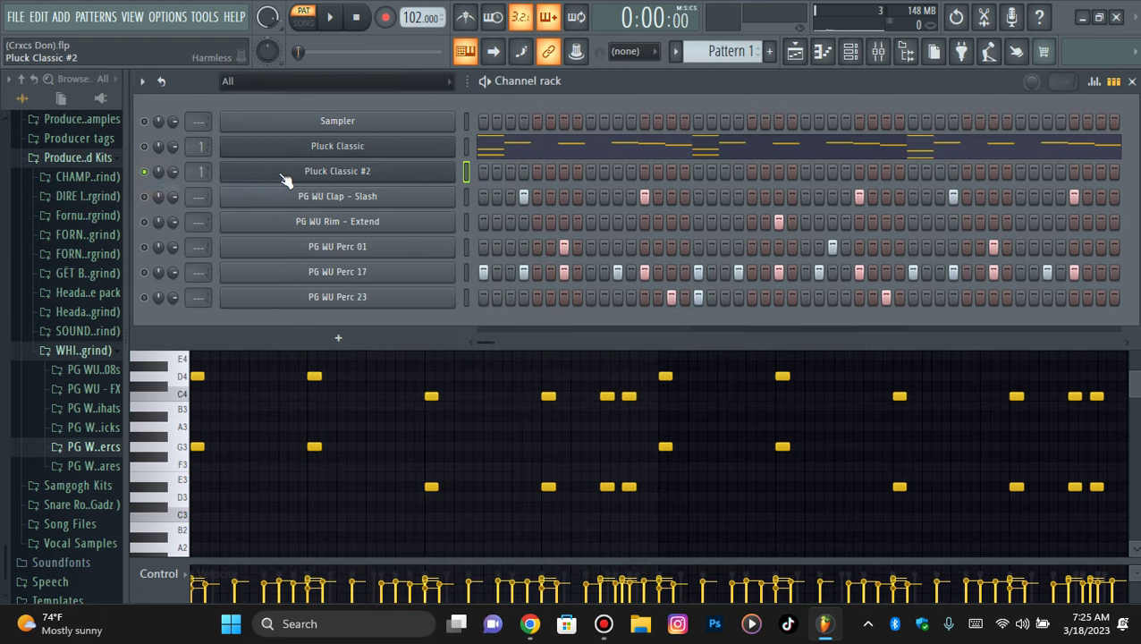
Step: Change the root note of the Pluck Classic #2 channel in its instrument settings and close them
left_click(317, 177)
left_click(307, 176)
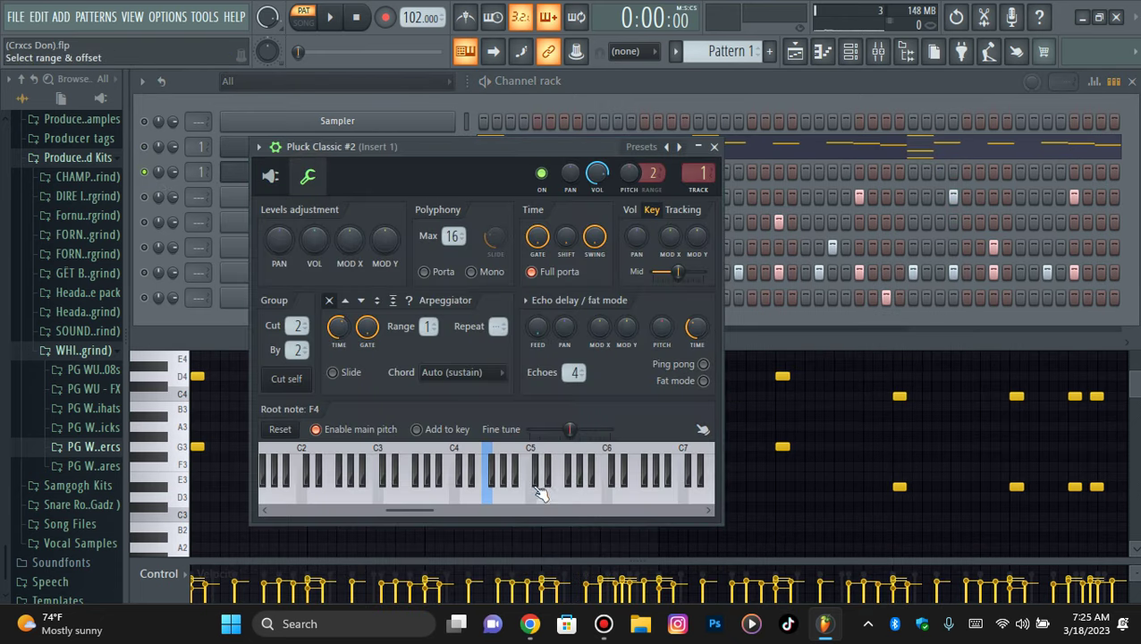
right_click(528, 466)
left_click(238, 174)
Step: Switch to Chrome and import the downloaded "crxcs pluck melody.mid" into the Pluck Classic #2 channel
left_click(529, 624)
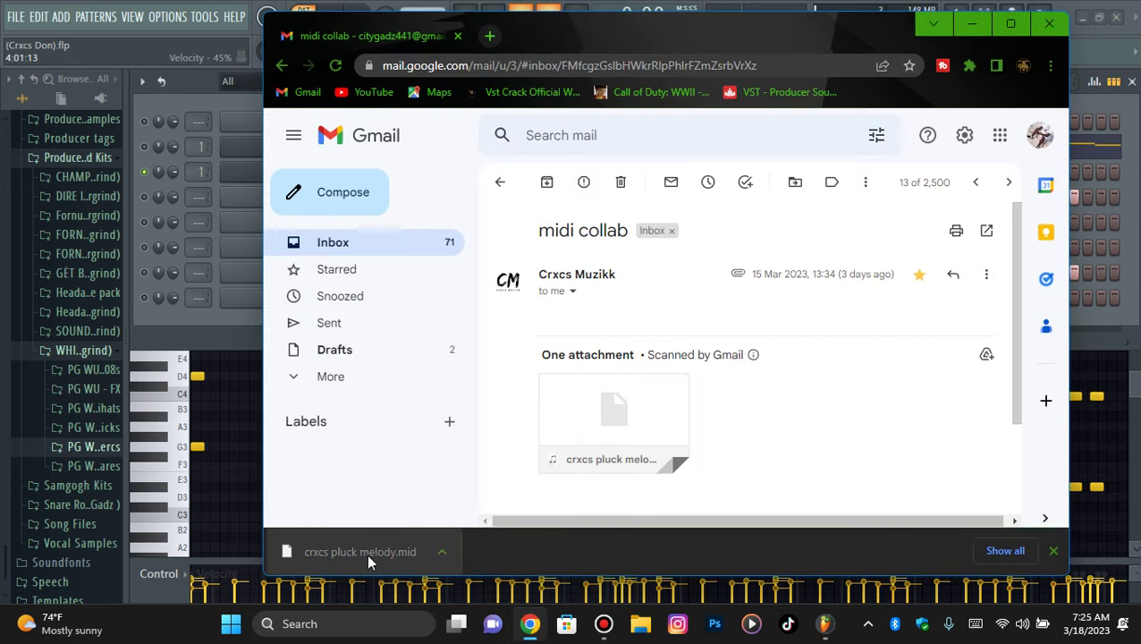
left_click_drag(367, 550, 250, 179)
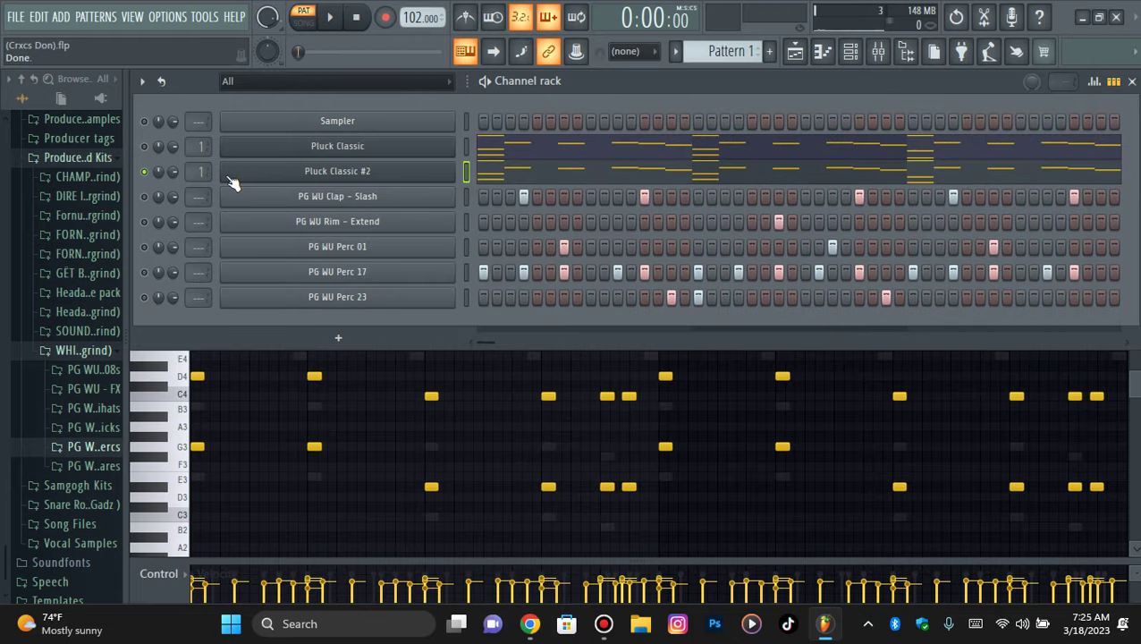
right_click(454, 171)
left_click(195, 177)
Step: Open the piano roll of Pluck Classic #2 and play the imported melody
right_click(451, 170)
left_click(491, 172)
key("space")
scroll(704, 242, "down", 2)
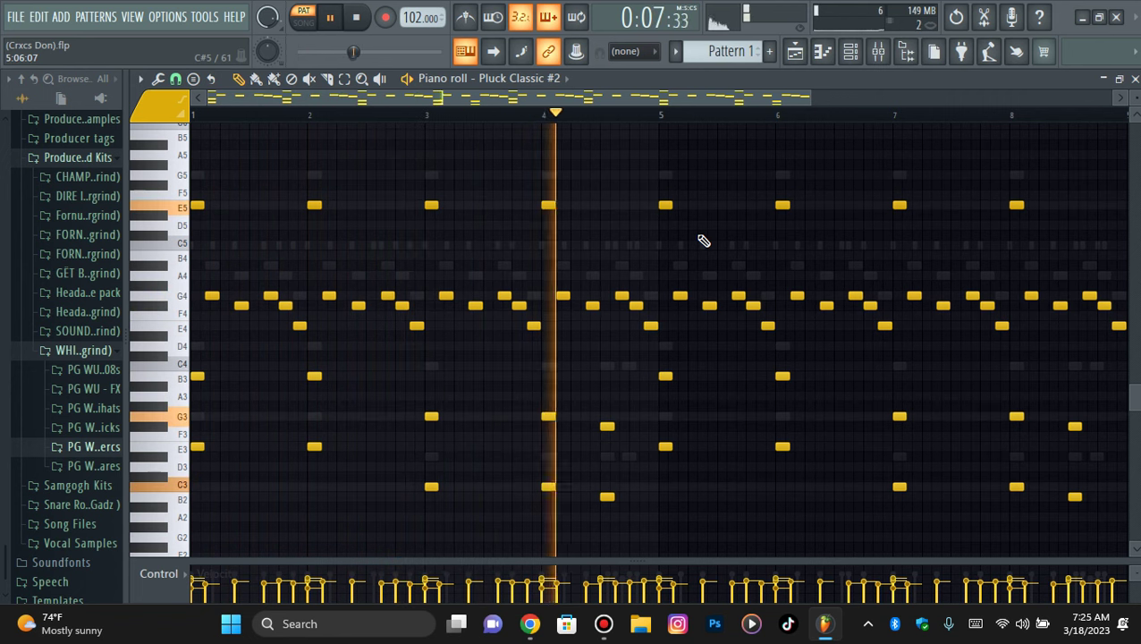
key("space")
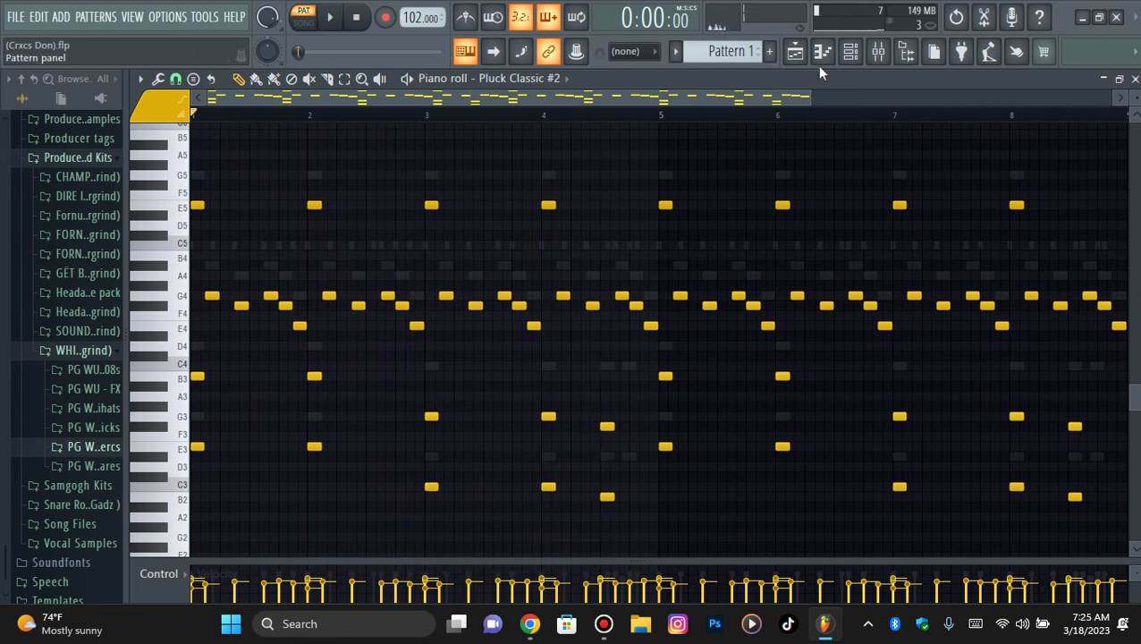
Step: Delete the Pluck Classic #2 channel from the channel rack
left_click(850, 51)
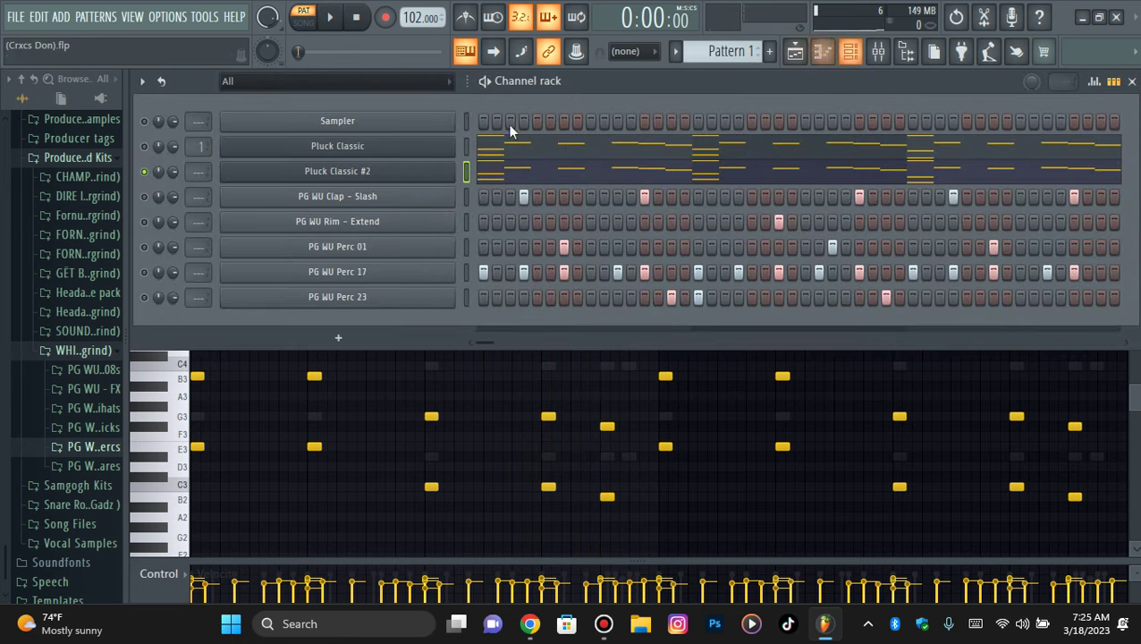
right_click(429, 179)
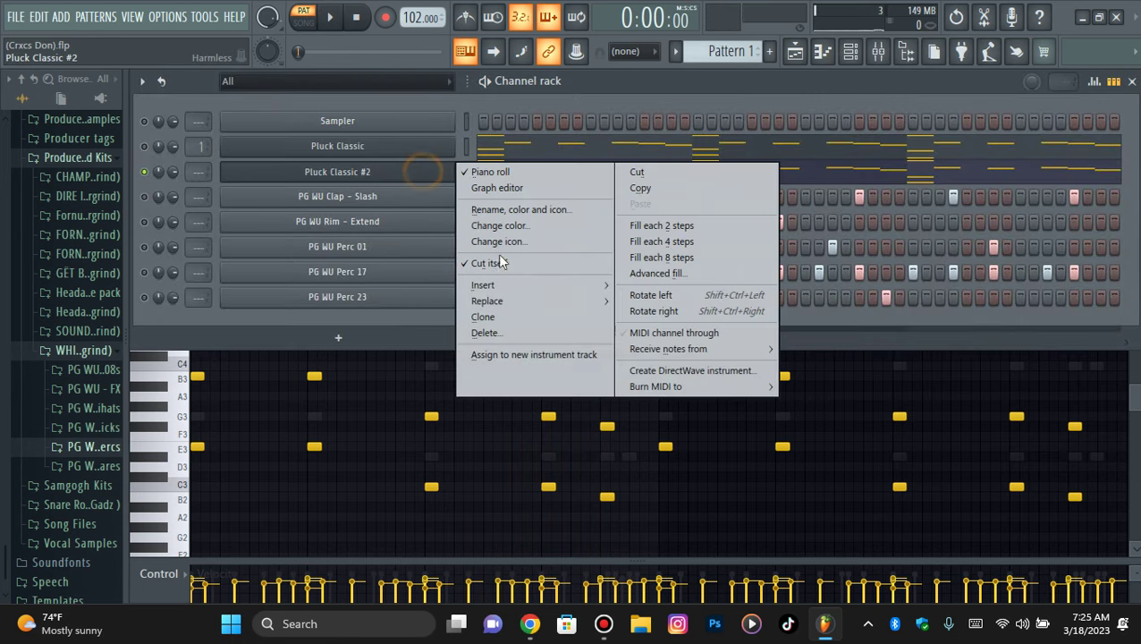
left_click(510, 330)
left_click(657, 362)
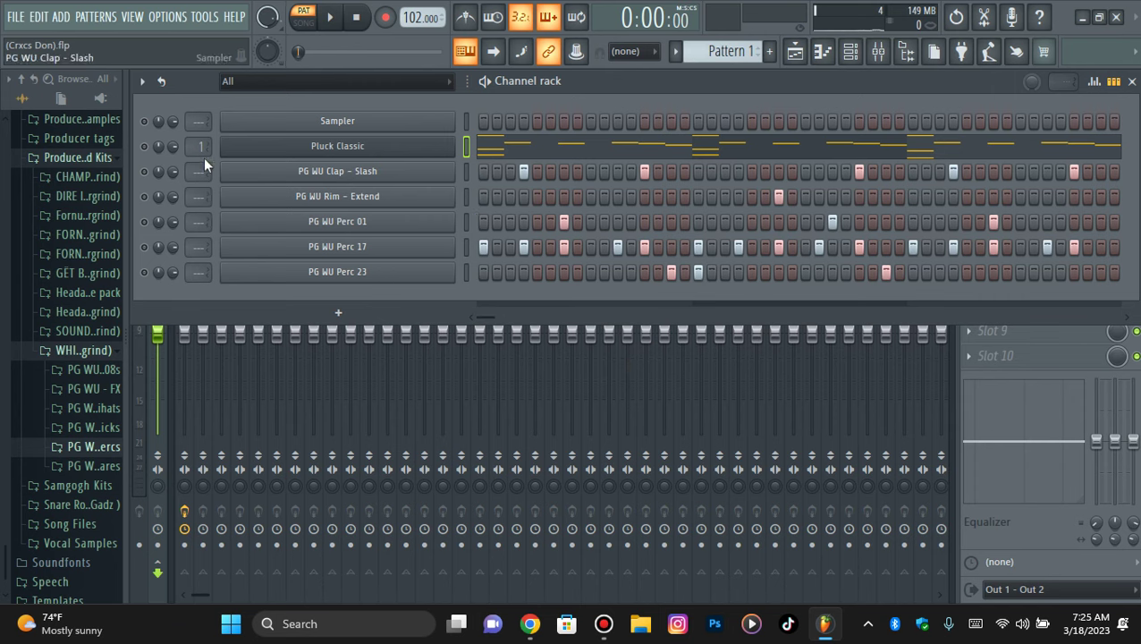
Step: Open the piano roll of the Pluck Classic channel and briefly play its notes
right_click(371, 150)
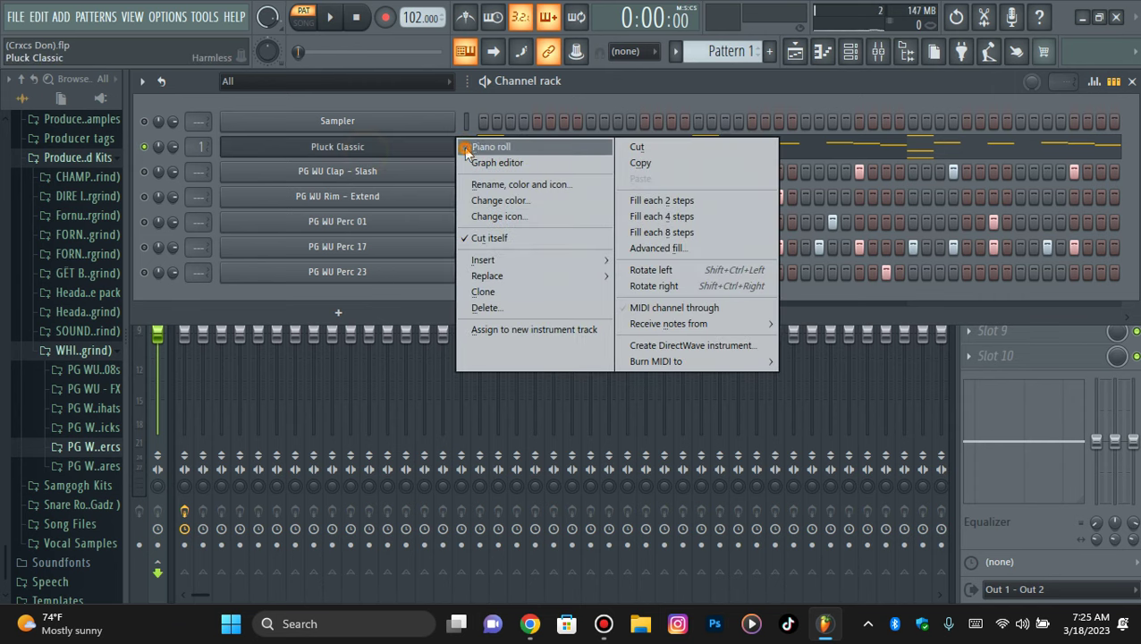
left_click(490, 147)
scroll(662, 361, "down", 2)
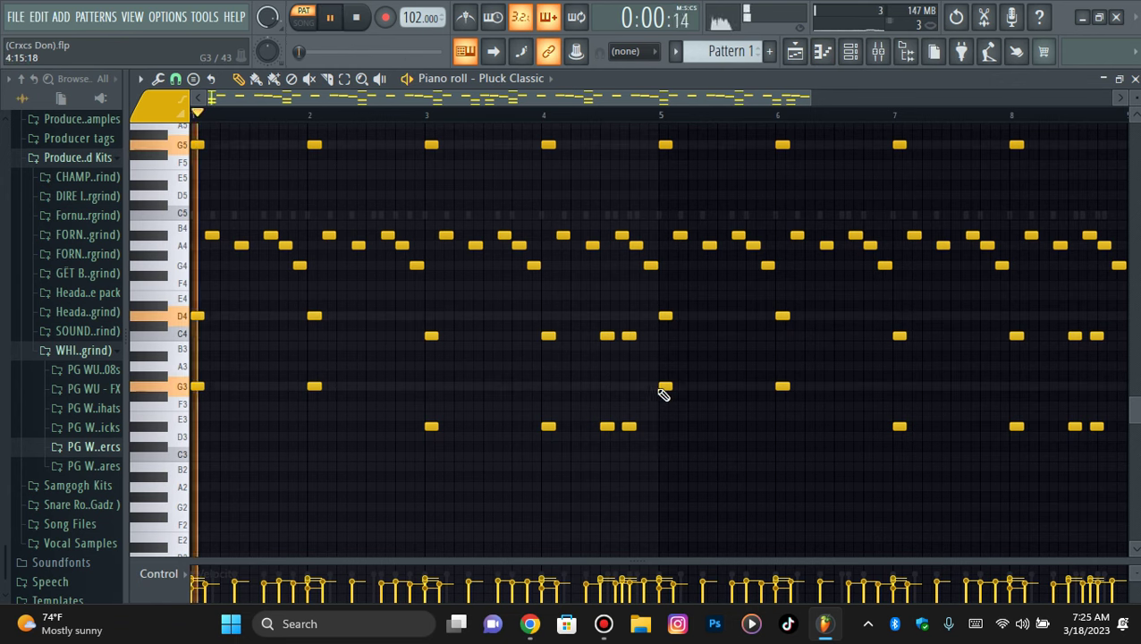
scroll(680, 382, "up", 4)
Step: Open the instrument settings of the Pluck Classic channel and check its root note
left_click(850, 50)
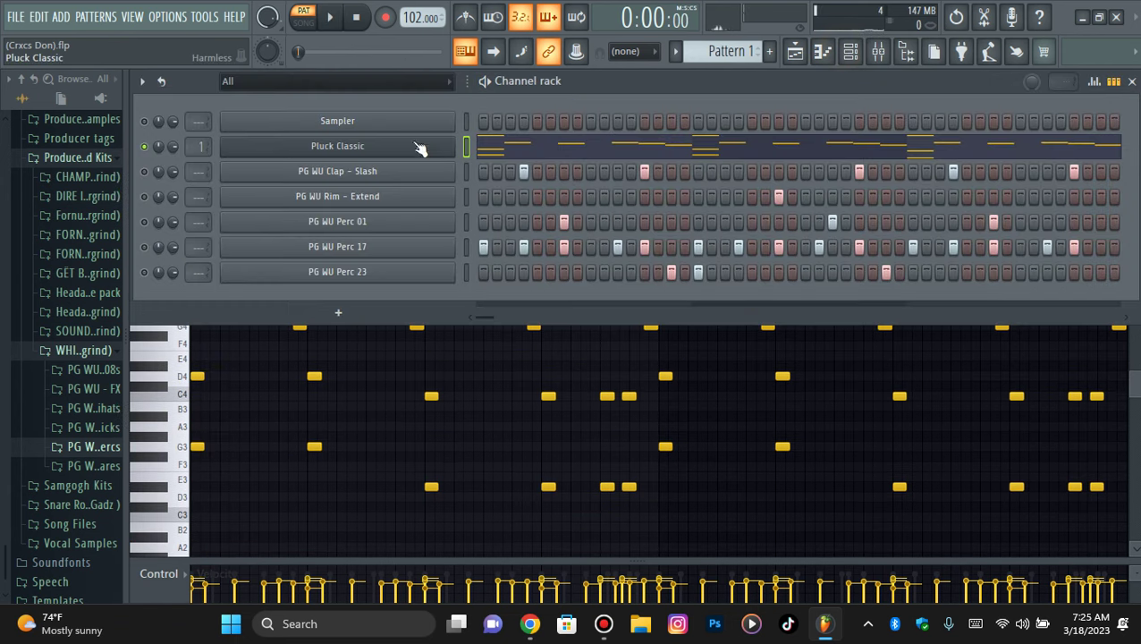
left_click(420, 150)
left_click(255, 125)
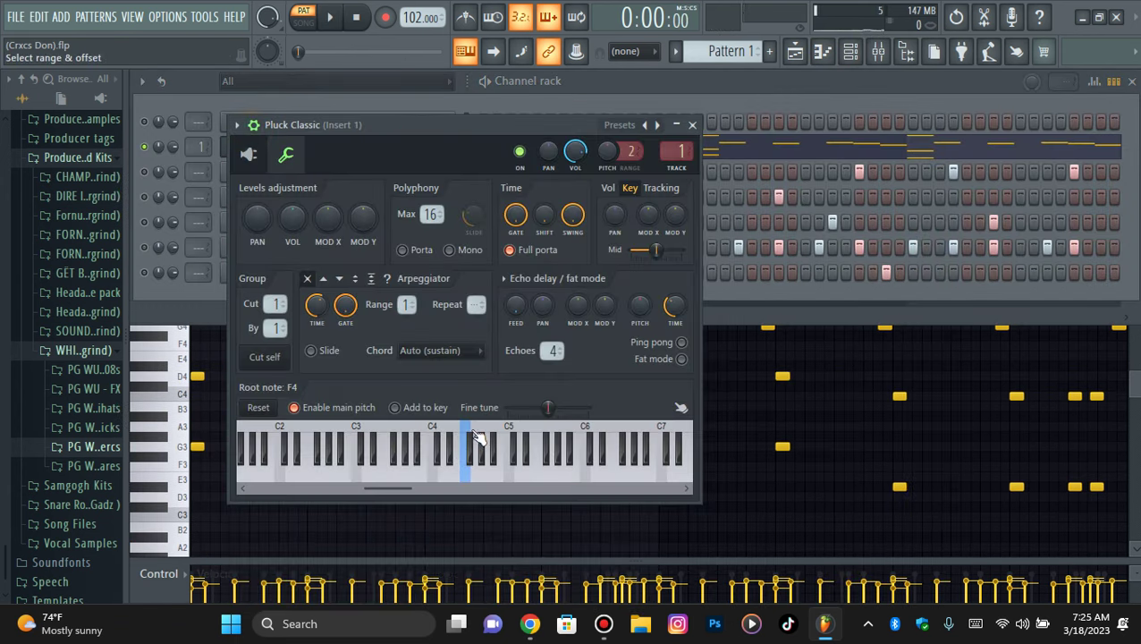
Step: Play the Pluck Classic melody in the piano roll, stop it and return to the channel rack
left_click(823, 51)
key("space")
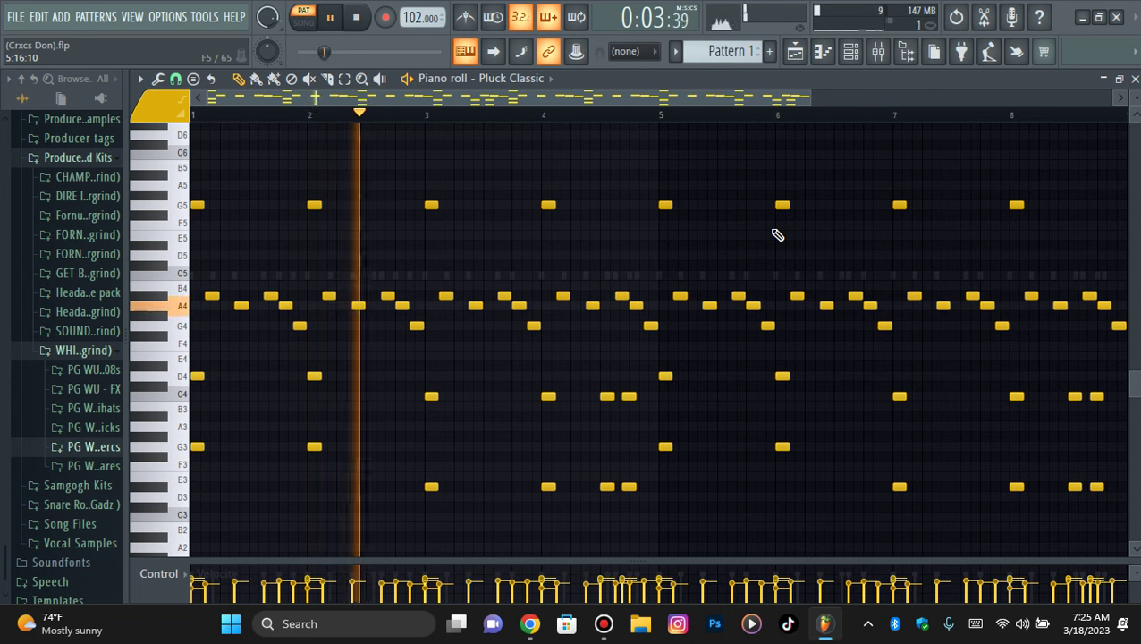
scroll(823, 229, "down", 2)
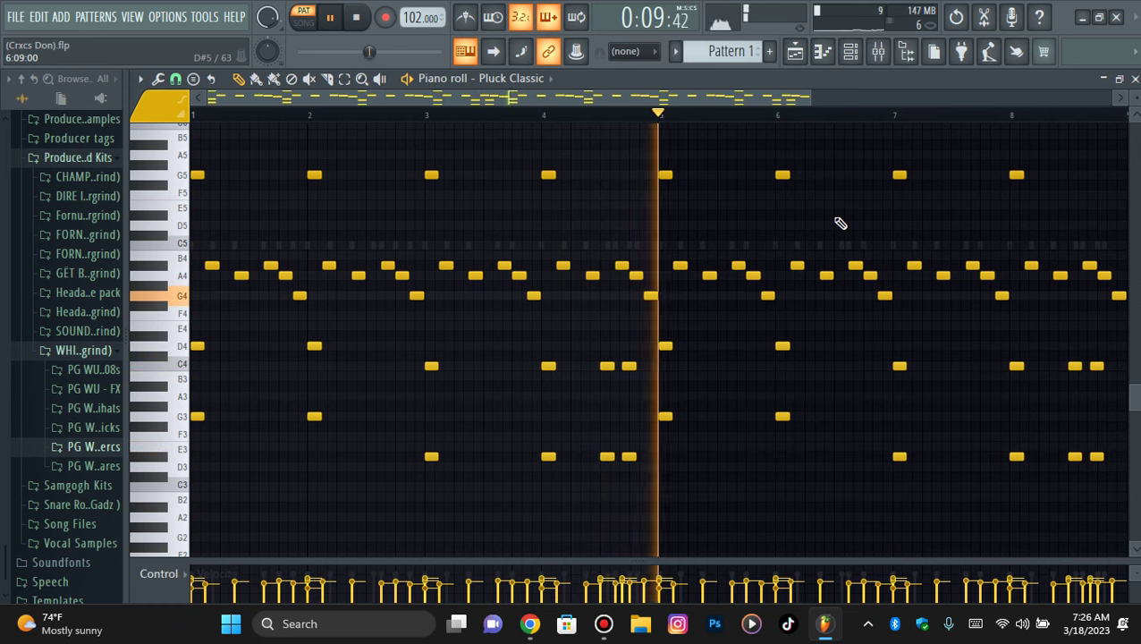
left_click(850, 51)
key("space")
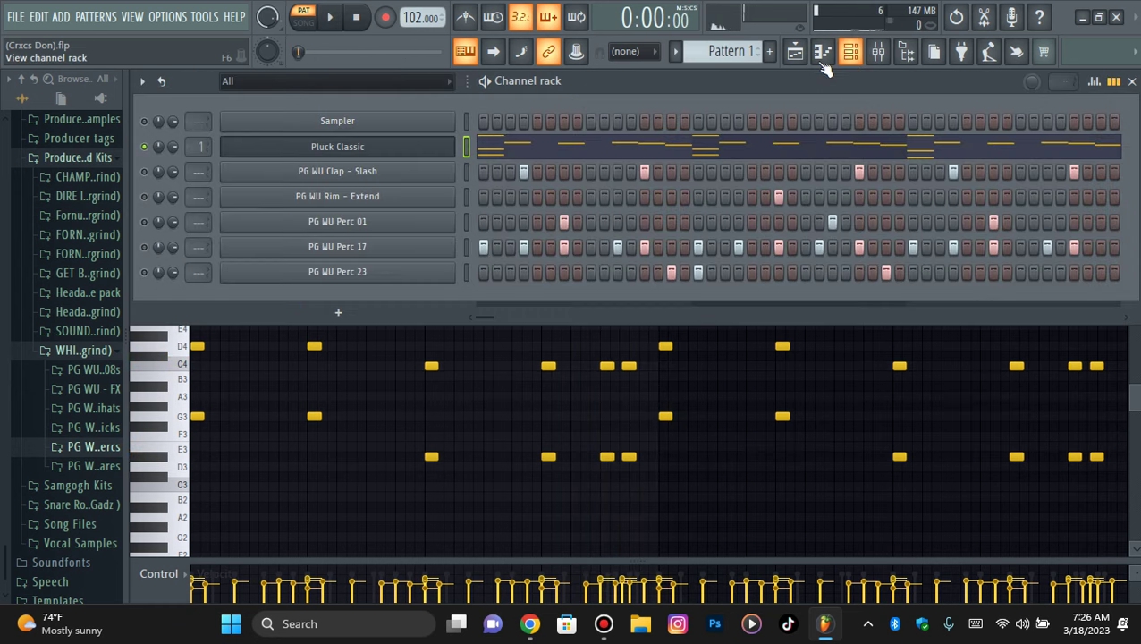
Step: Unmute the PG WU Clap – Slash channel and play the pattern with the clap and melody together
left_click(562, 221)
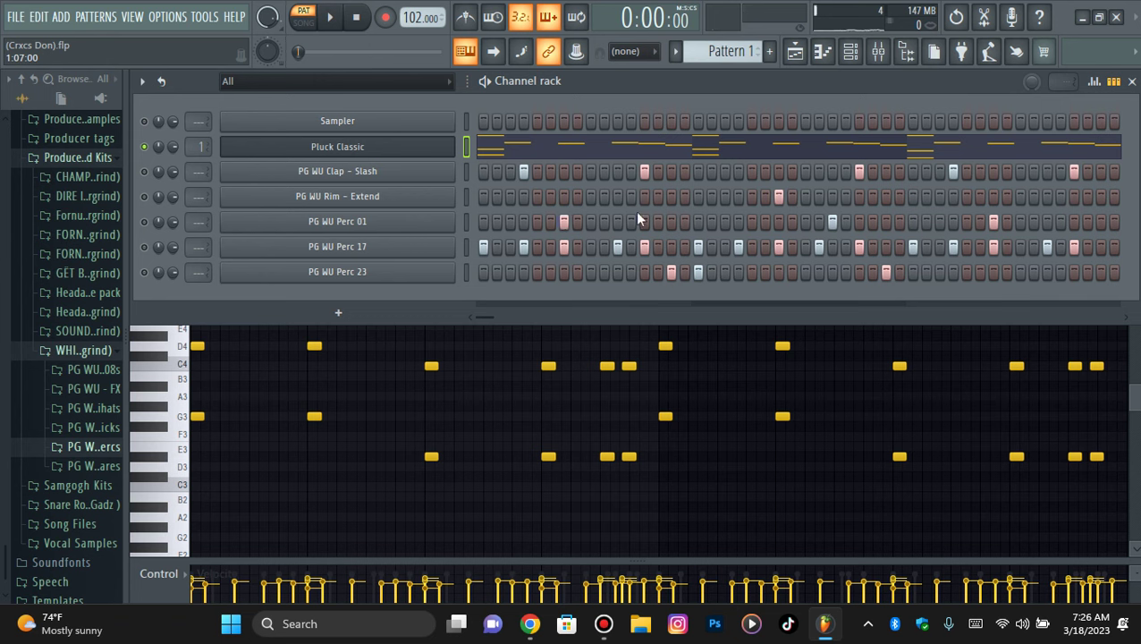
left_click(429, 151)
right_click(156, 177)
left_click(144, 171)
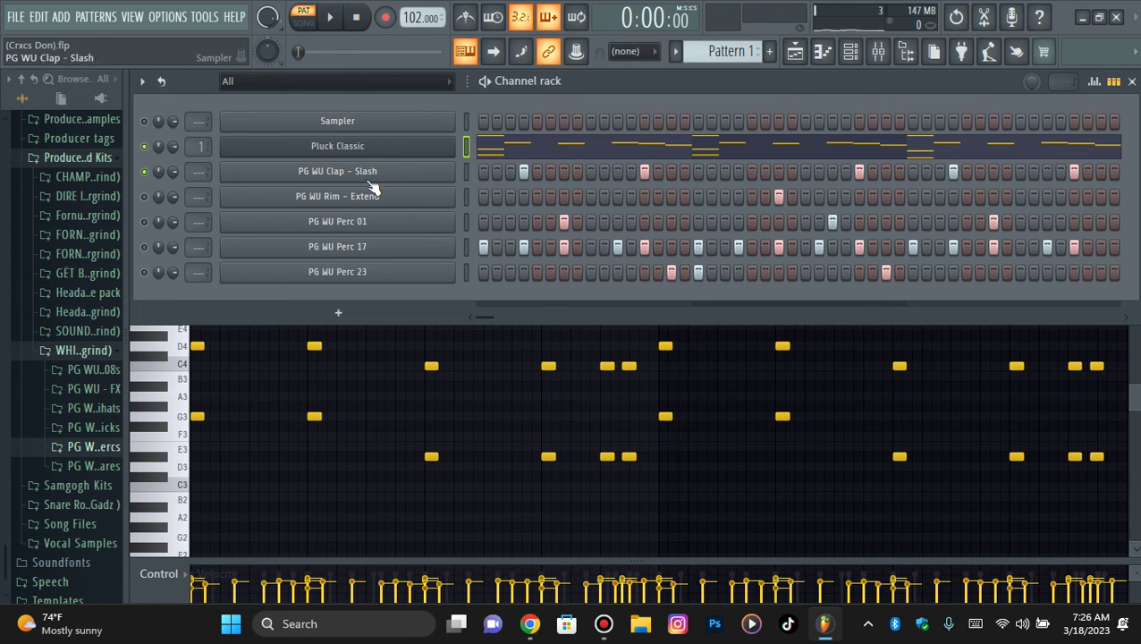
key("space")
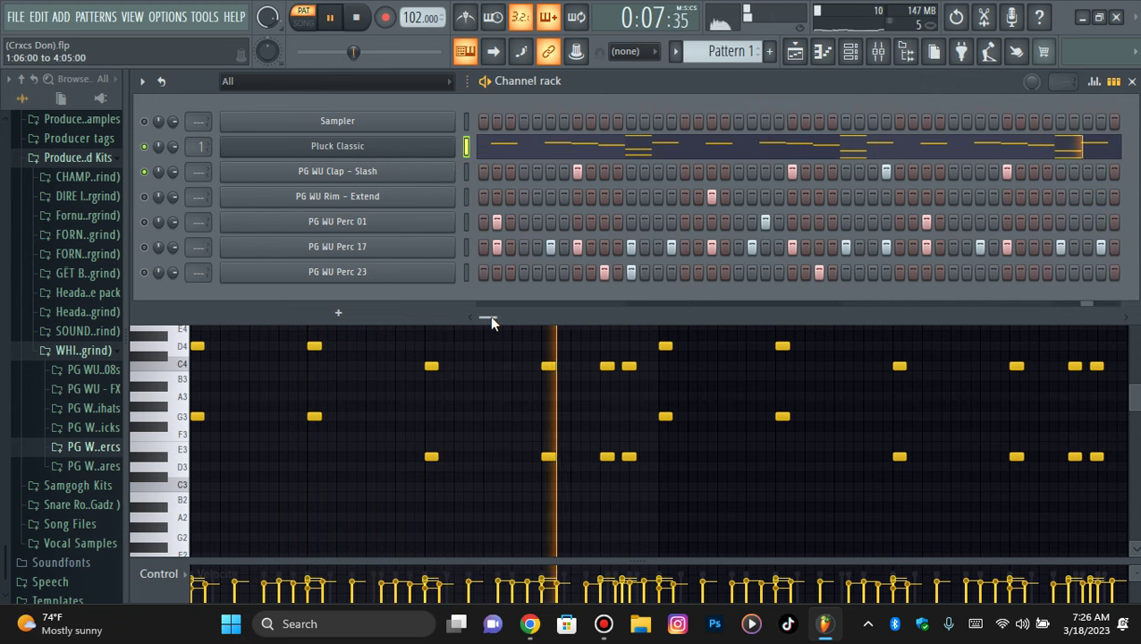
key("space")
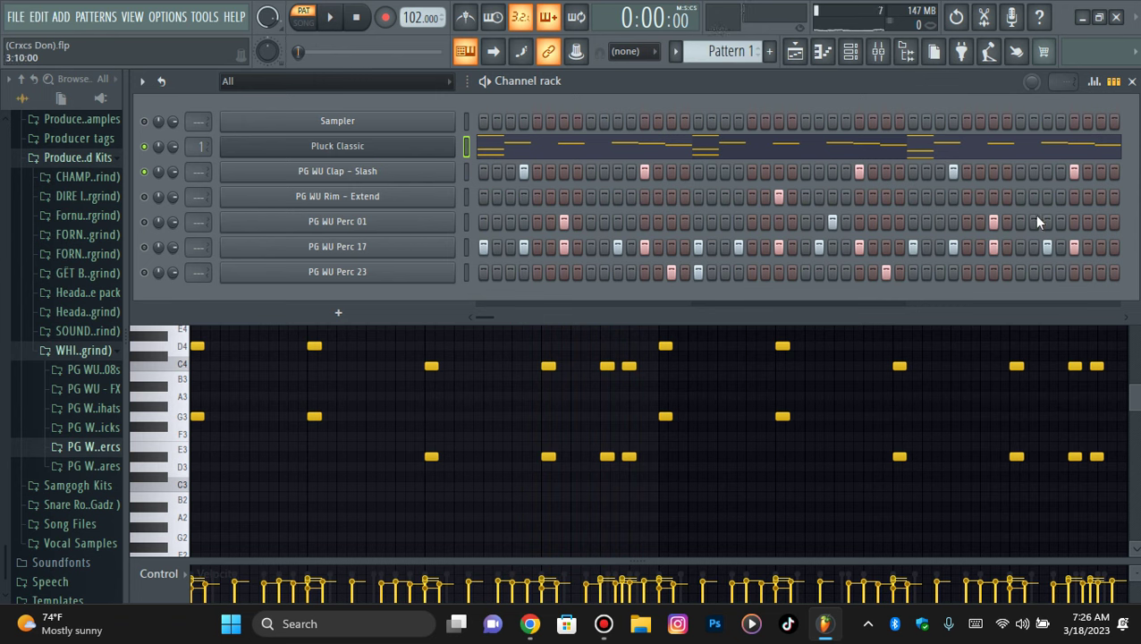
Step: Unmute the PG WU Rim – Extend channel and play the pattern with the rim added
left_click_drag(488, 322, 497, 322)
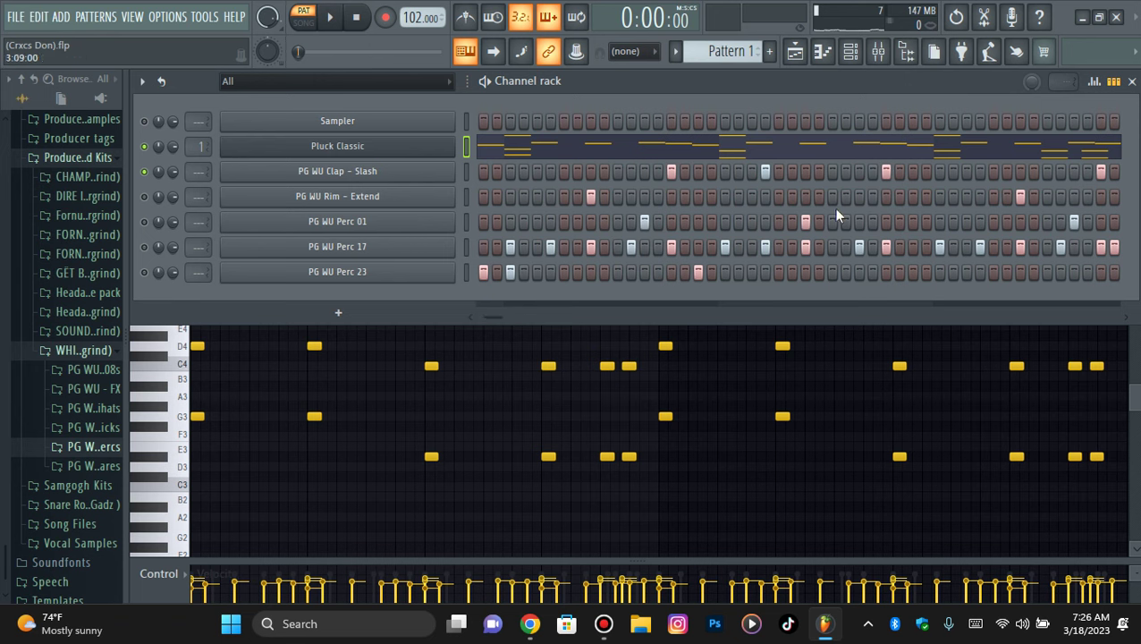
left_click_drag(511, 318, 484, 318)
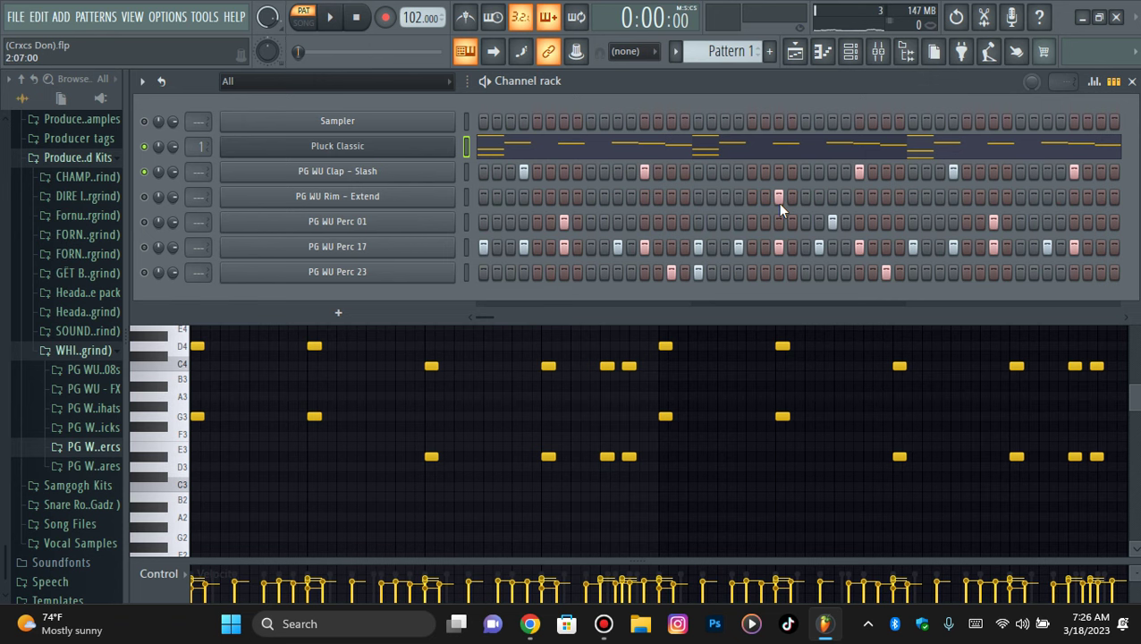
left_click(144, 195)
key("space")
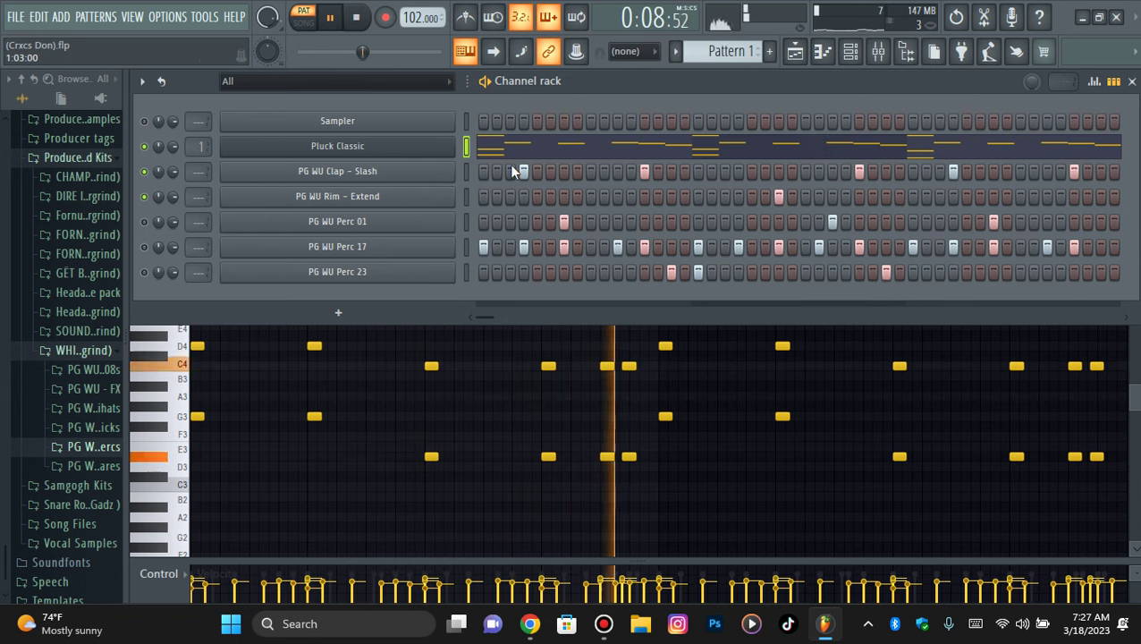
key("space")
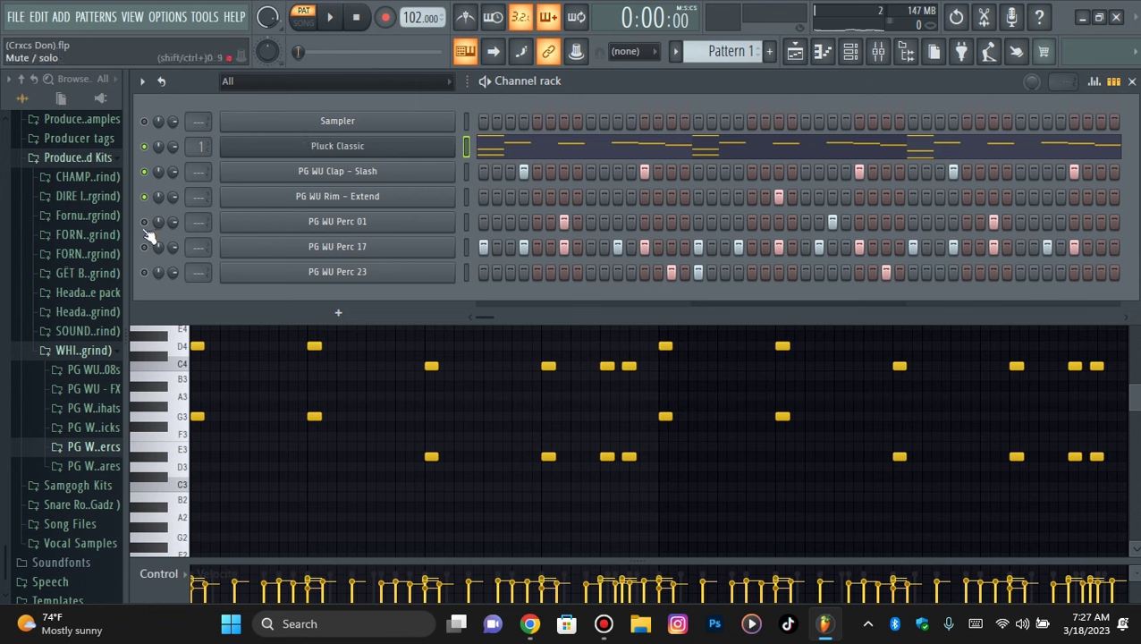
key("space")
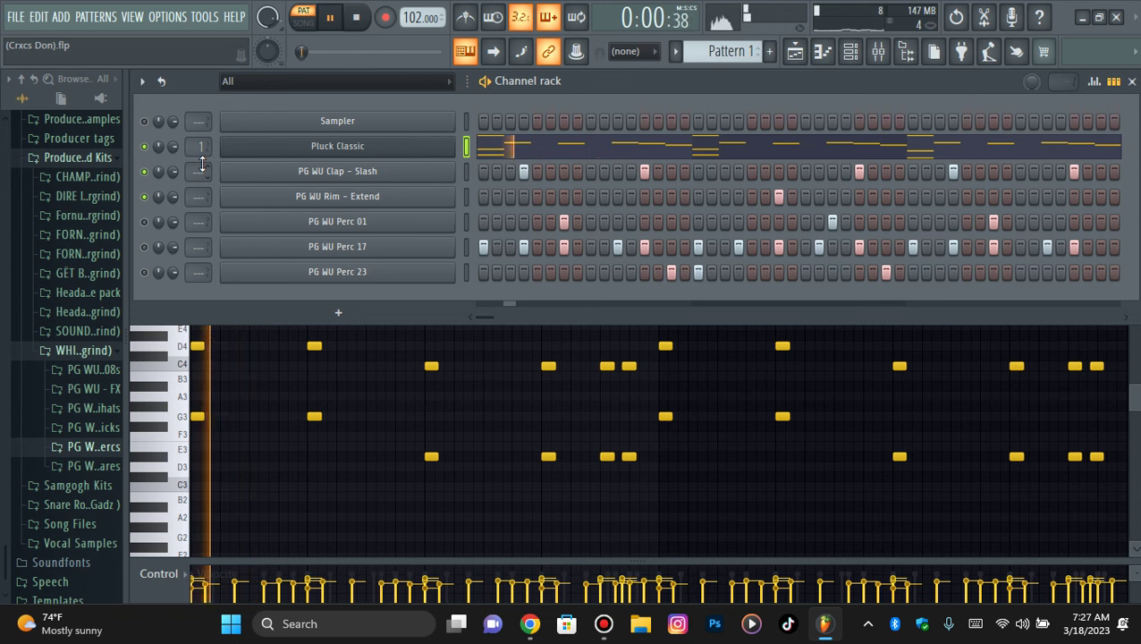
key("space")
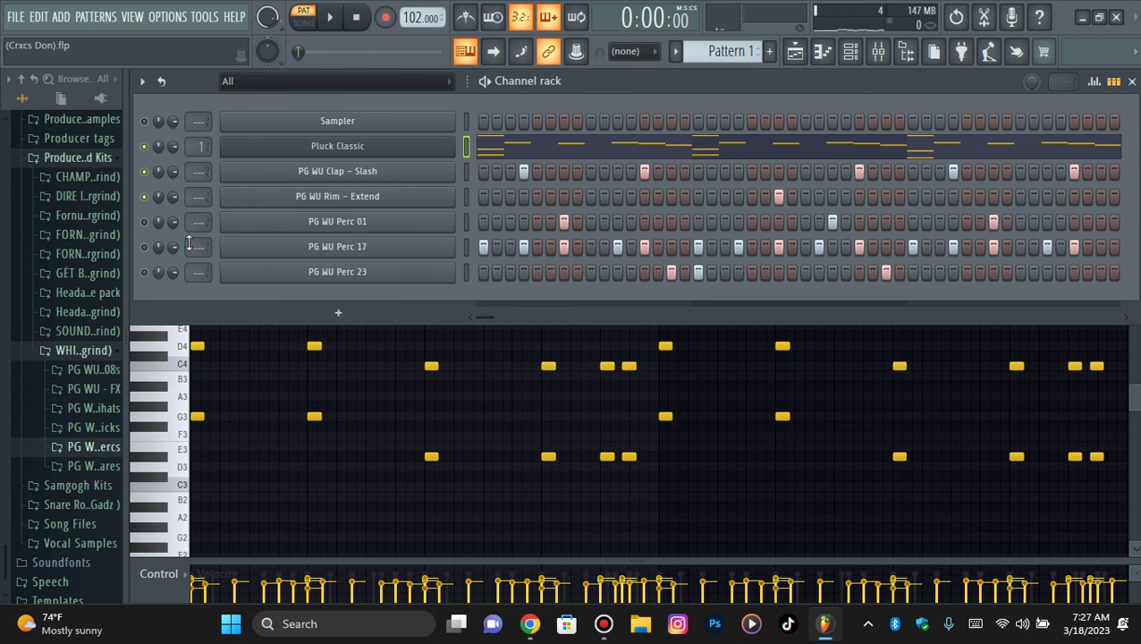
Step: Unmute the PG WU Perc 01 channel and play the pattern with it added
left_click(144, 221)
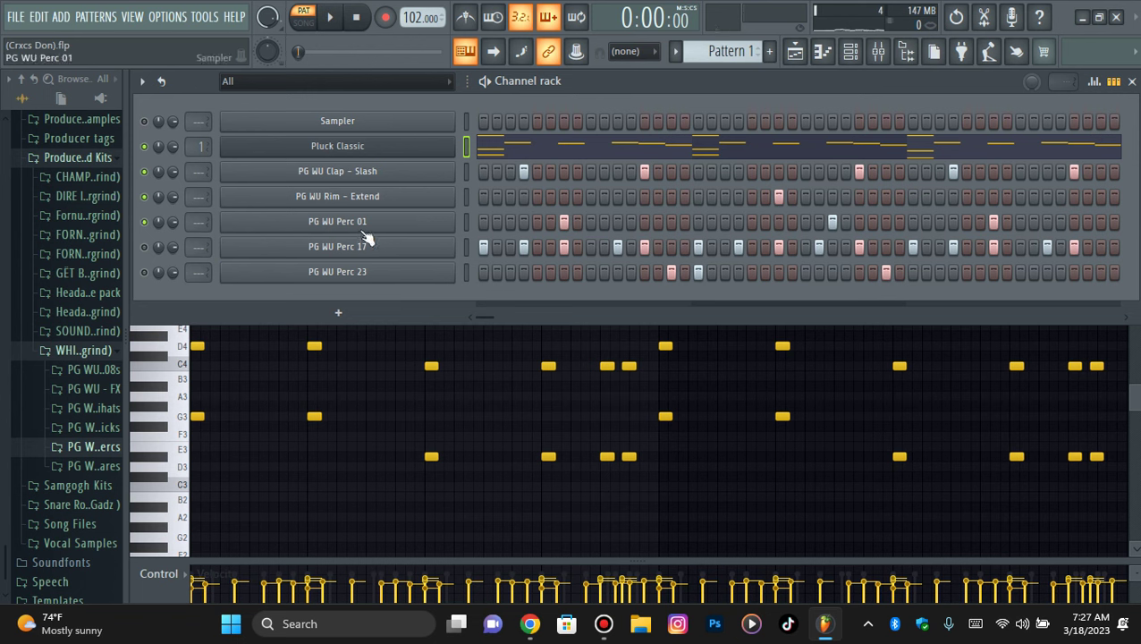
key("space")
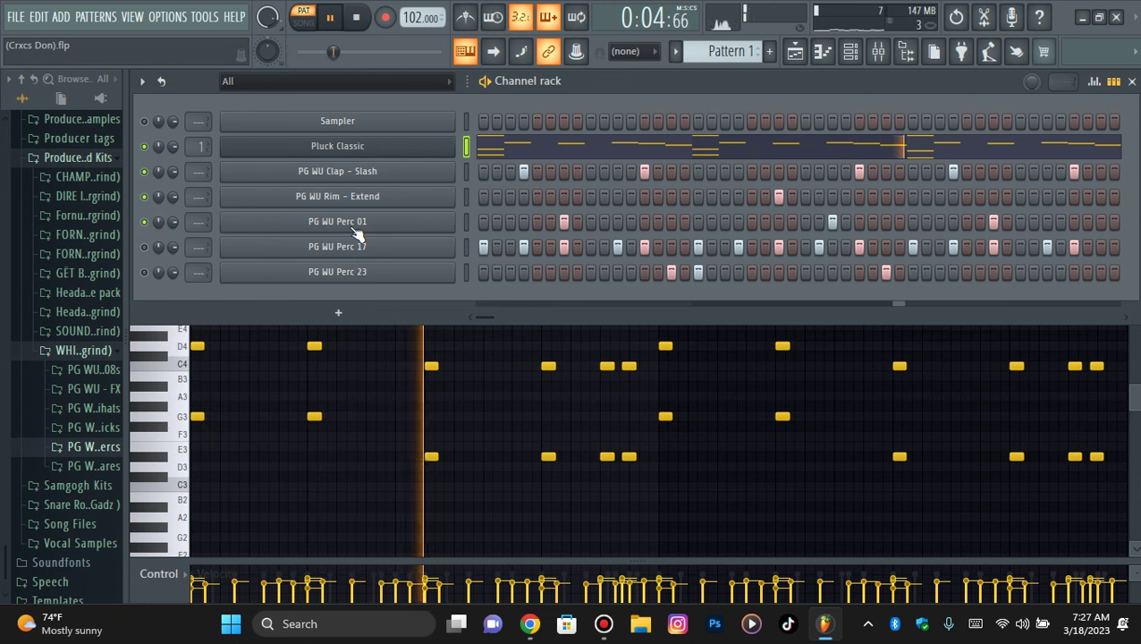
key("space")
Step: Unmute the PG WU Perc 17 channel and play the pattern with it added
left_click(144, 247)
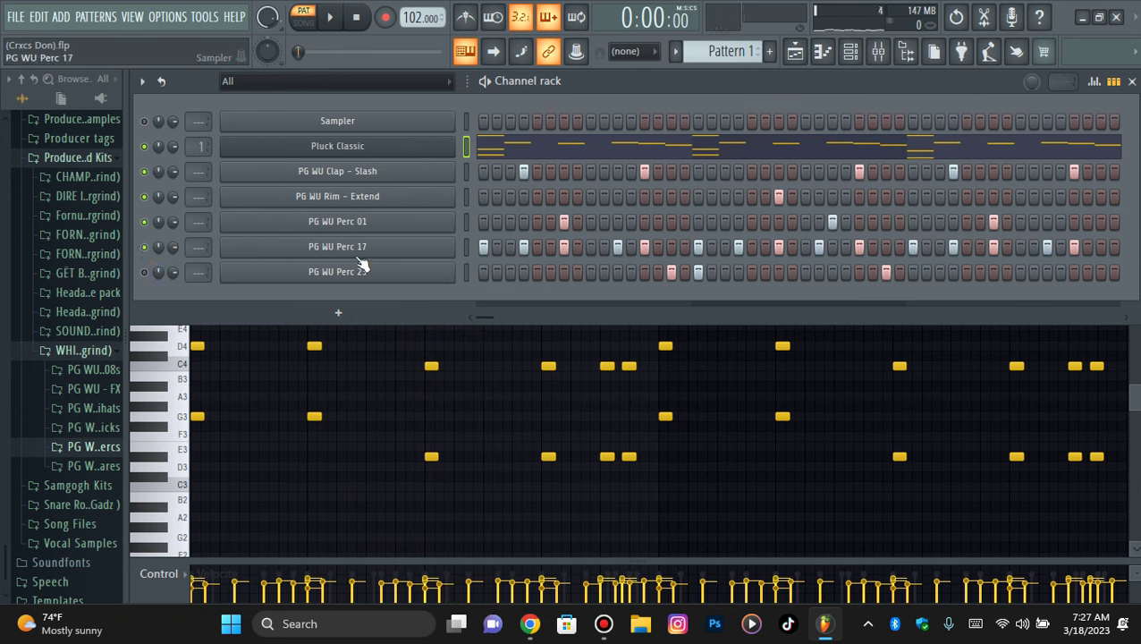
key("space")
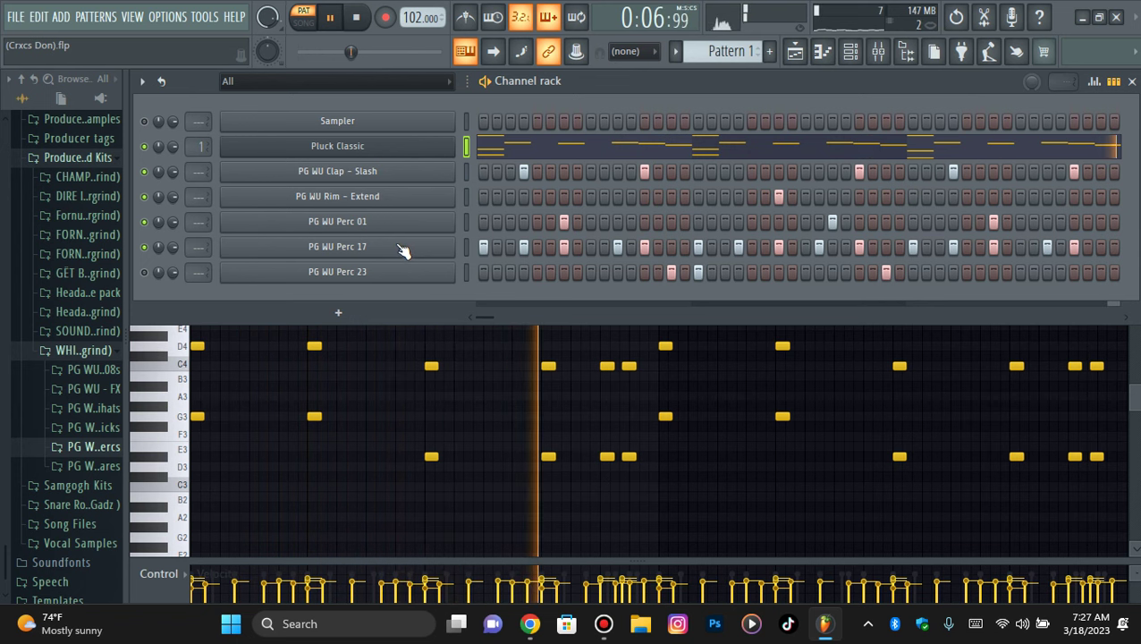
key("space")
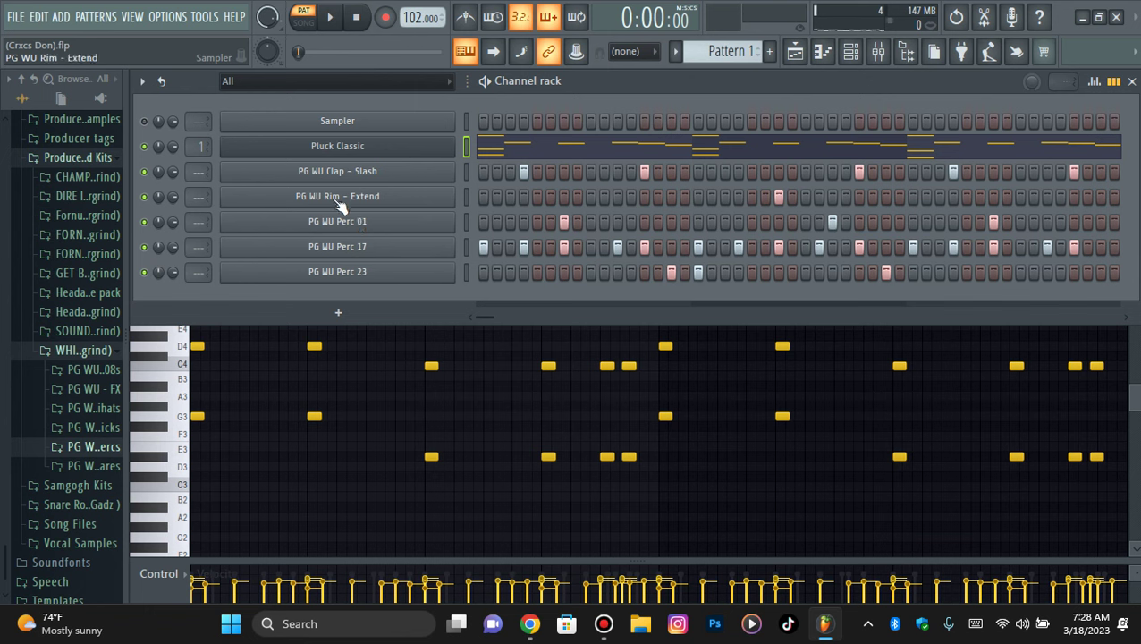
Step: Play the pattern with the PG WU Perc 23 channel added and stop playback
key("space")
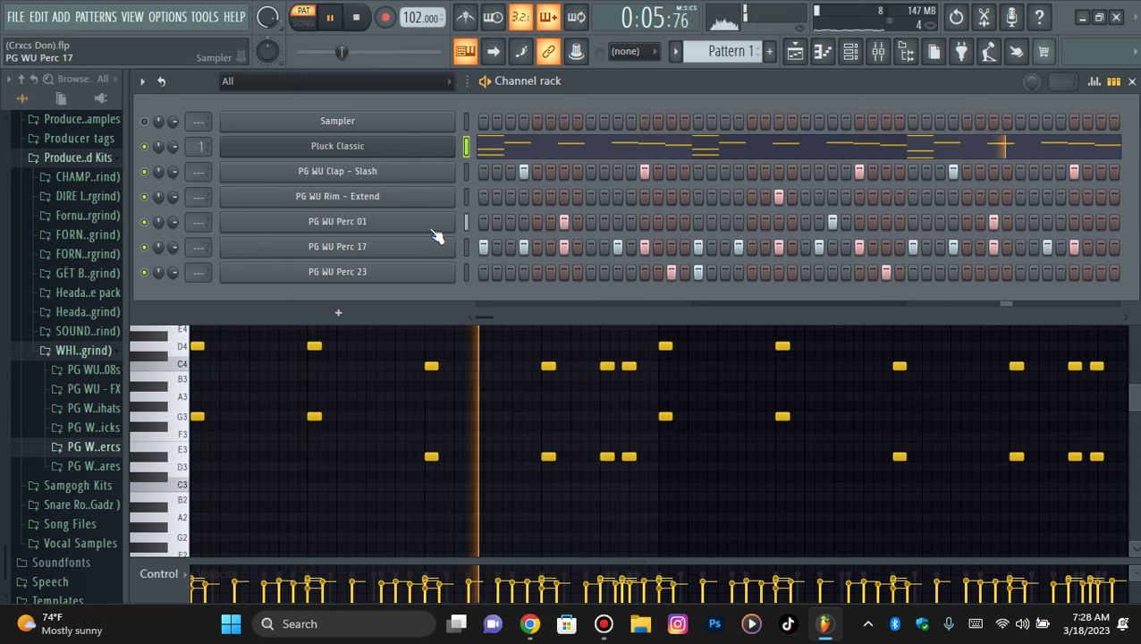
left_click(361, 18)
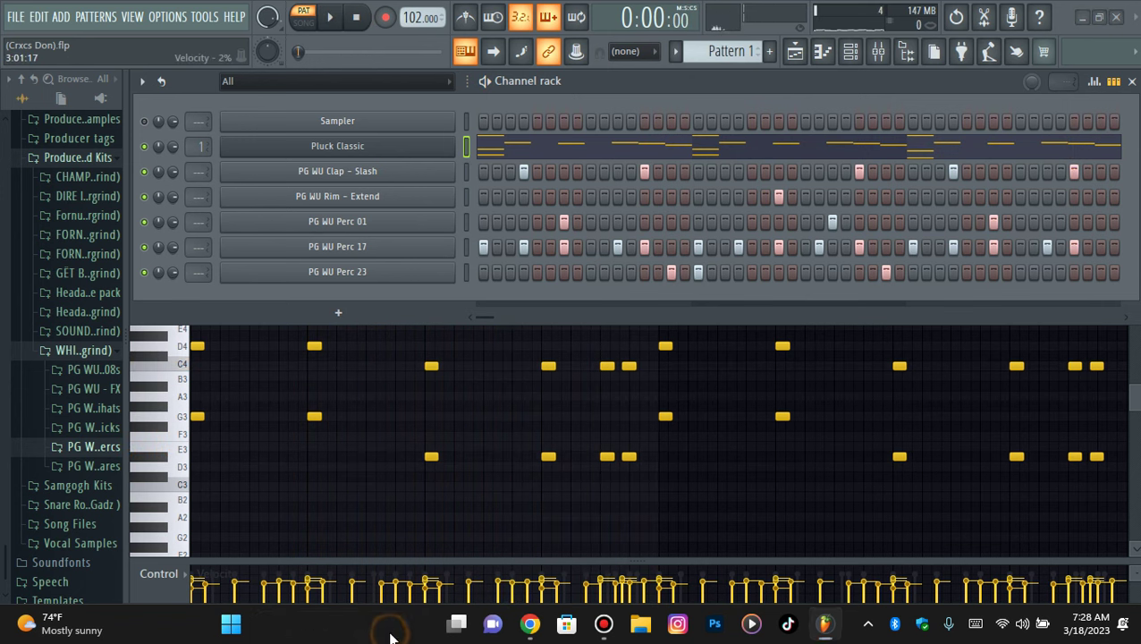
Step: Open MaxxAudioPro, switch off its playback processing, and return to FL Studio to replay the pattern
left_click(390, 632)
type("max")
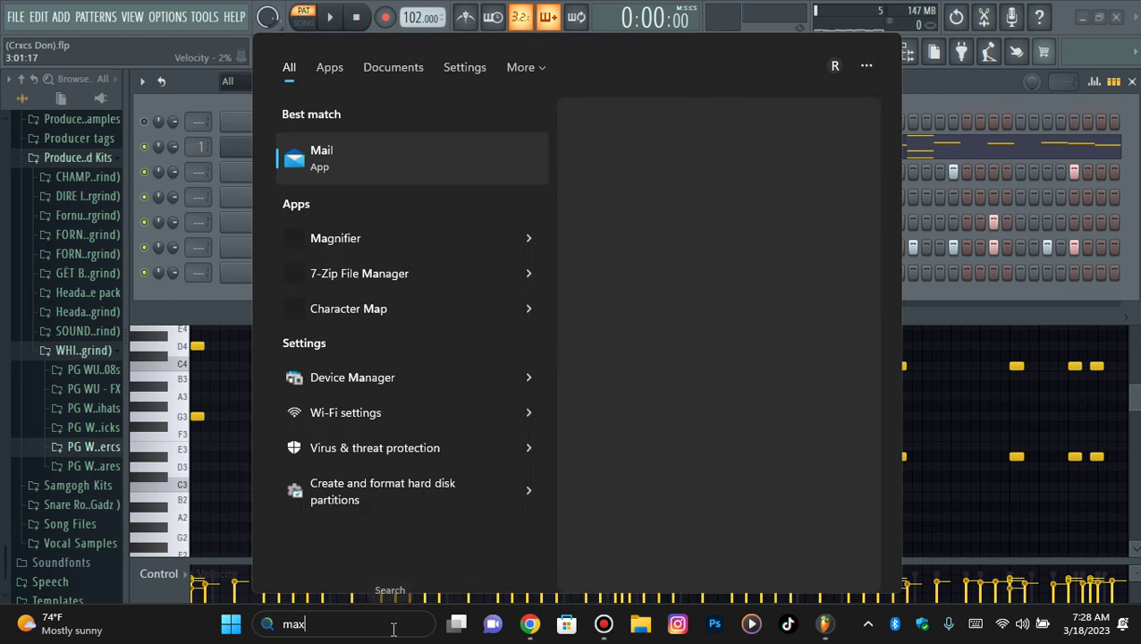
type("xAudioPro")
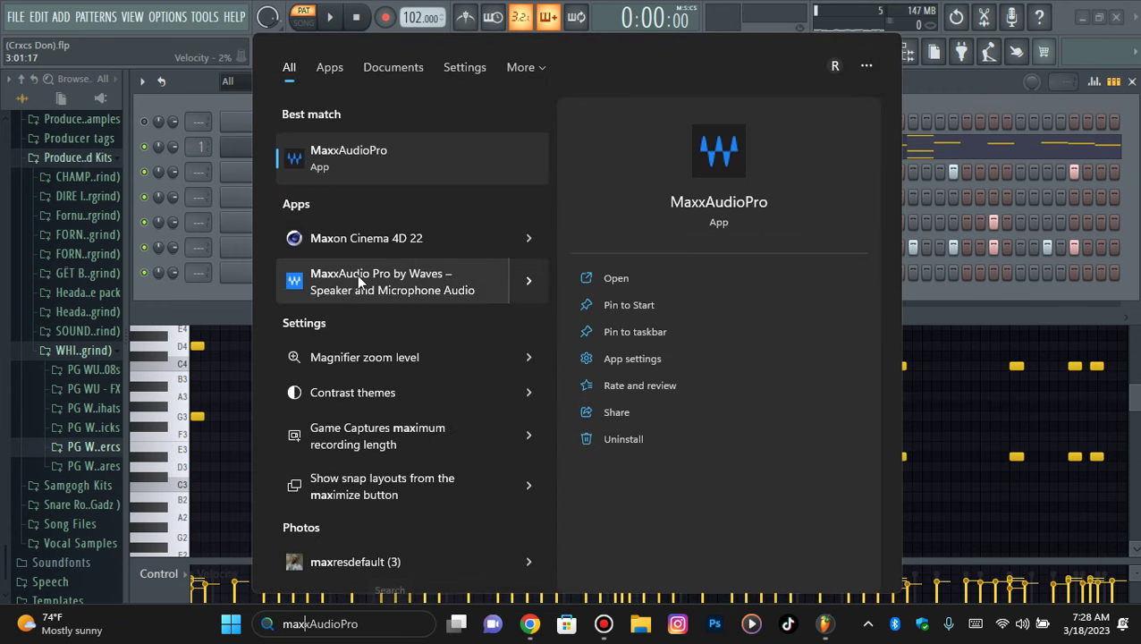
left_click(623, 279)
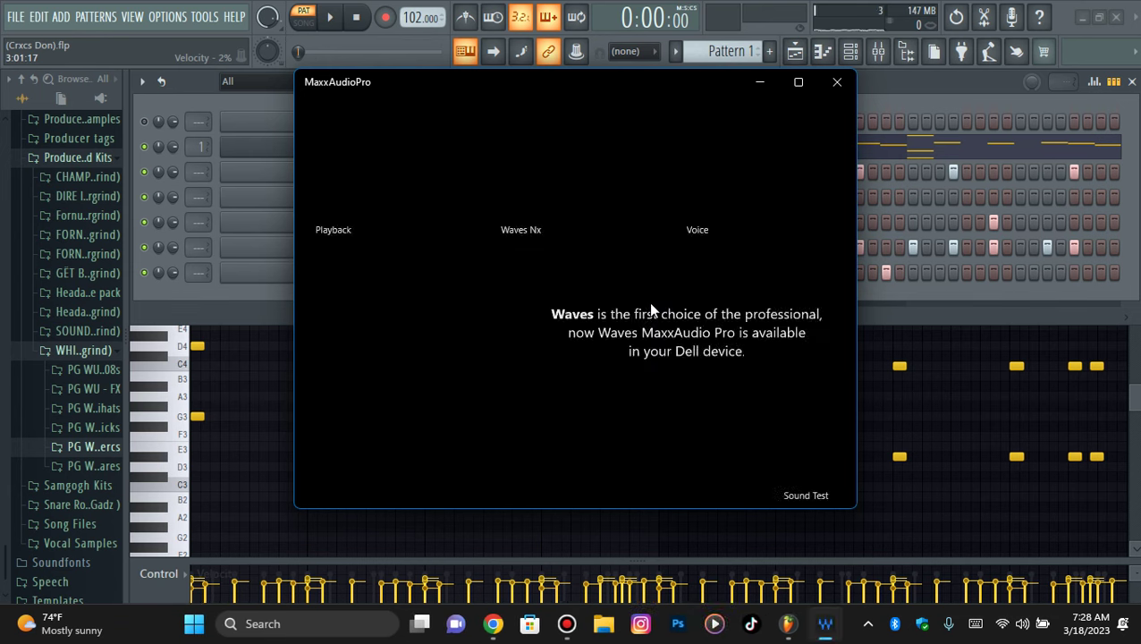
left_click(387, 183)
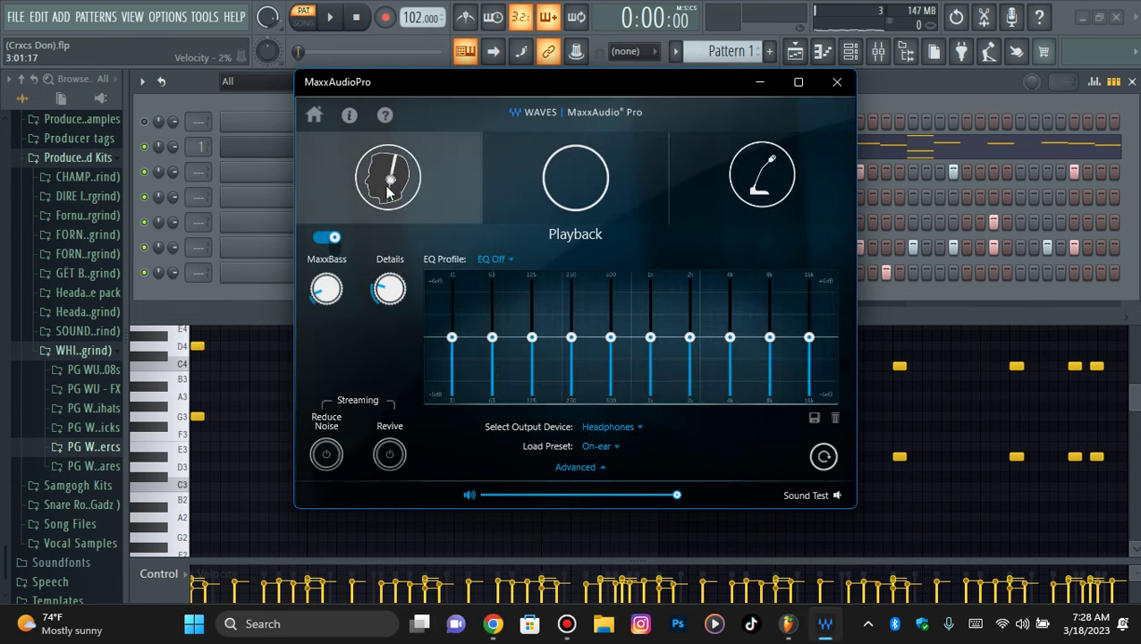
left_click(331, 238)
left_click(834, 85)
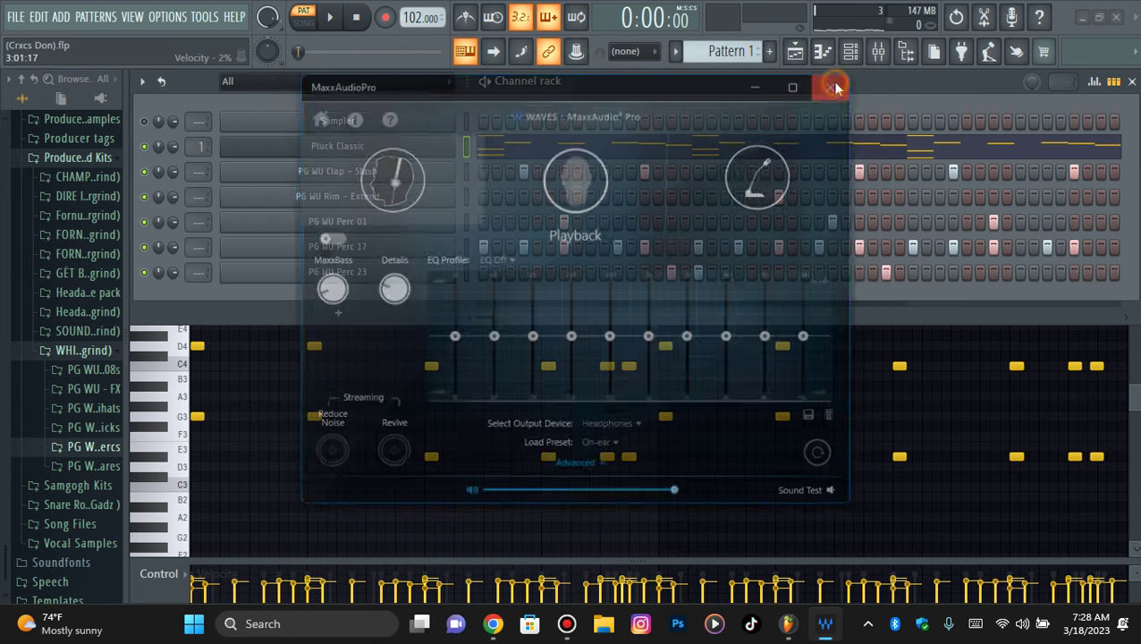
key("space")
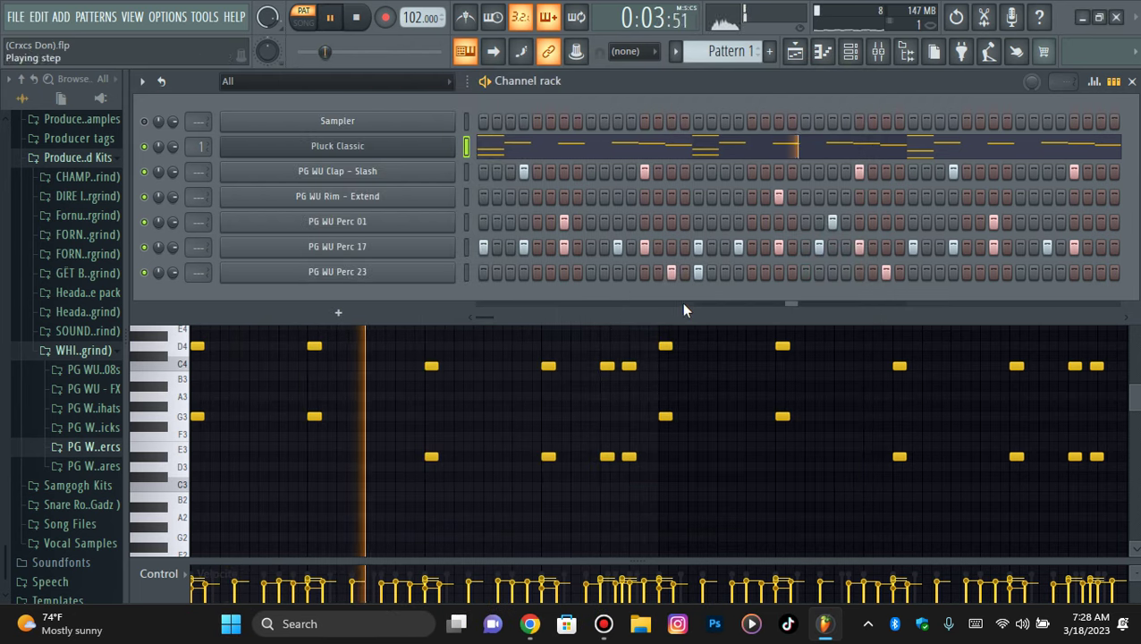
key("space")
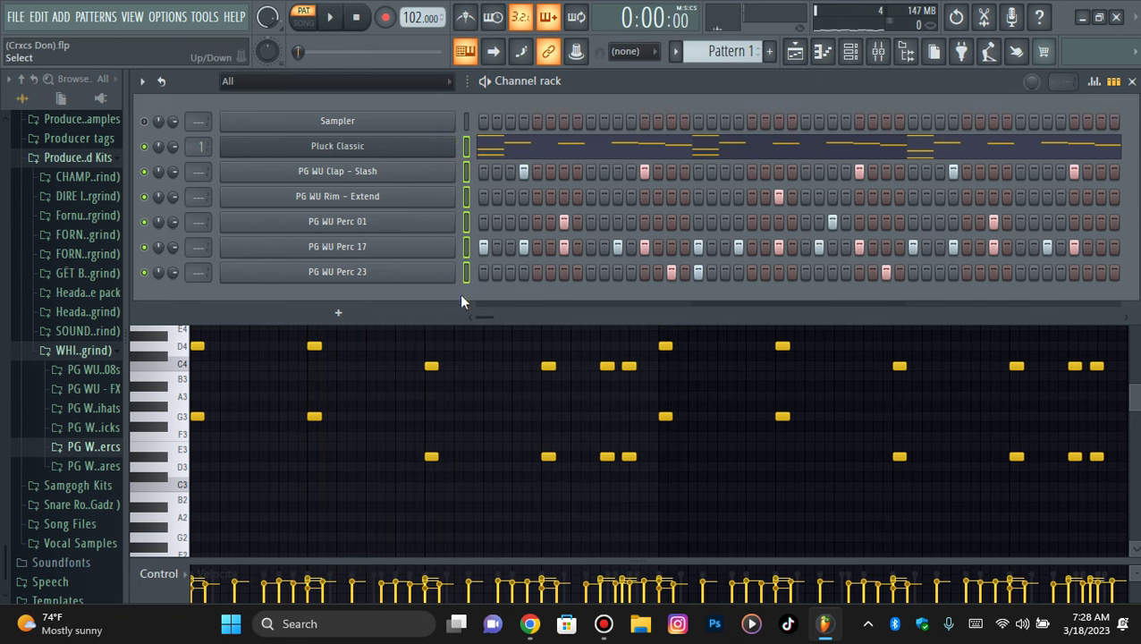
Step: Route all selected channels from Pluck Classic to PG WU Perc 23 to consecutive mixer tracks starting at insert 1
left_click(878, 51)
right_click(182, 192)
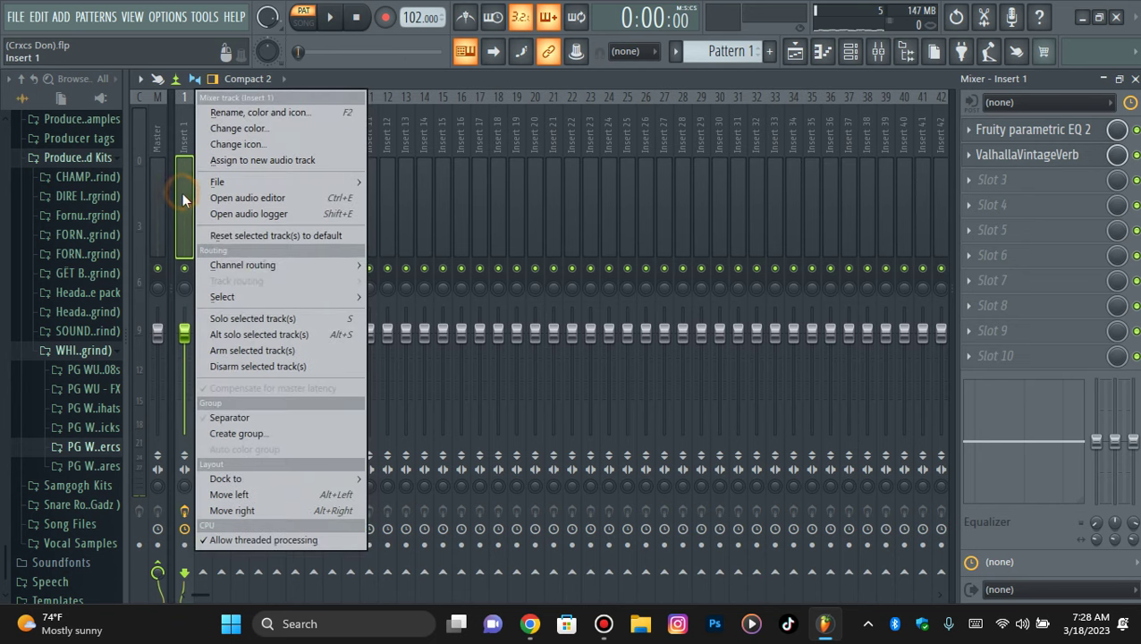
mouse_move(253, 261)
left_click(442, 279)
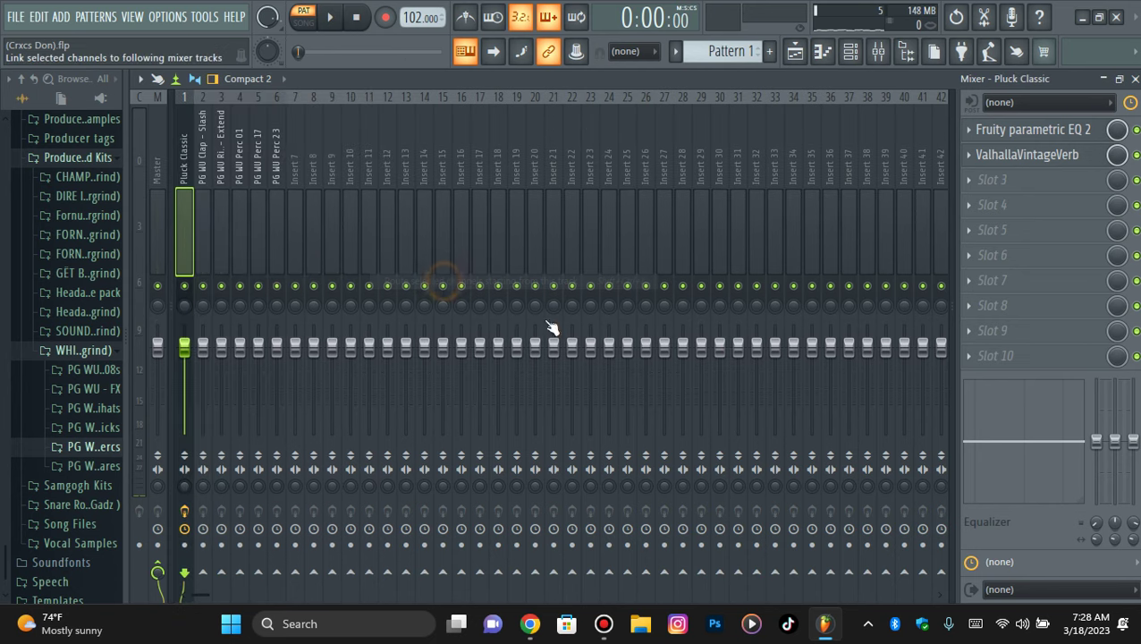
Step: Load the PanMan auto-panner into effect slot 3 of the PG WU Perc 17 mixer track
left_click(857, 54)
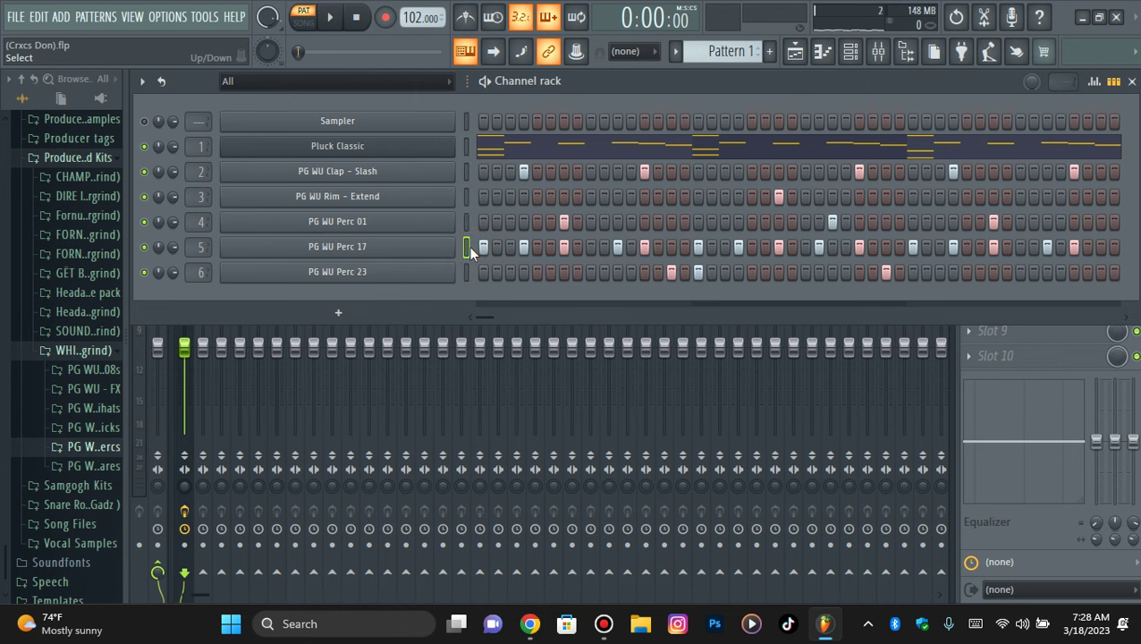
left_click(880, 53)
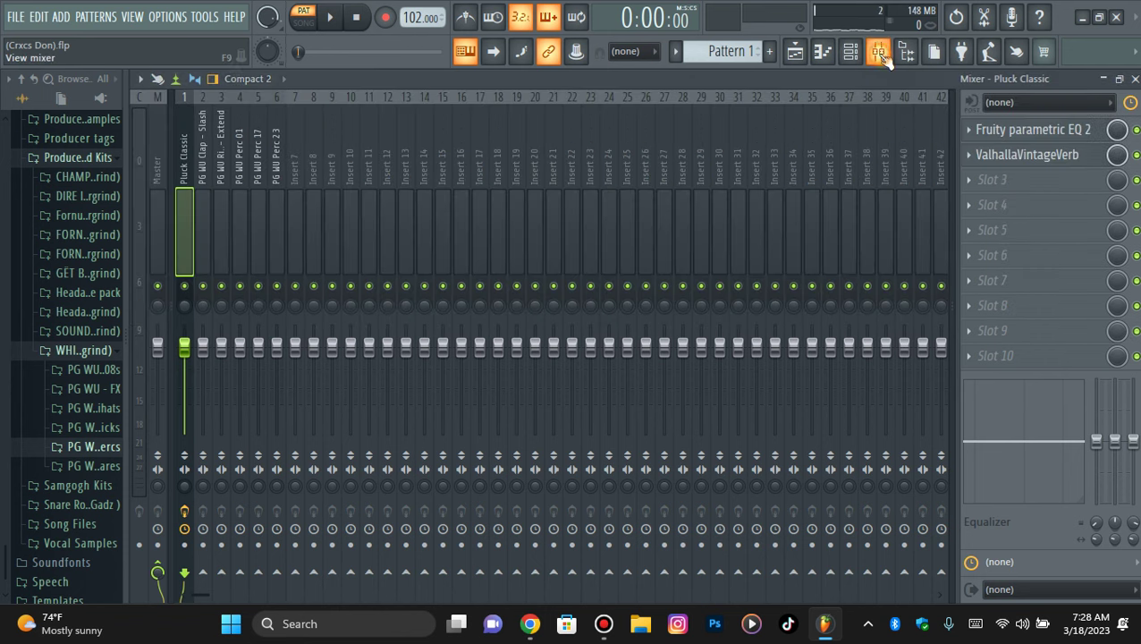
left_click(253, 216)
left_click(982, 207)
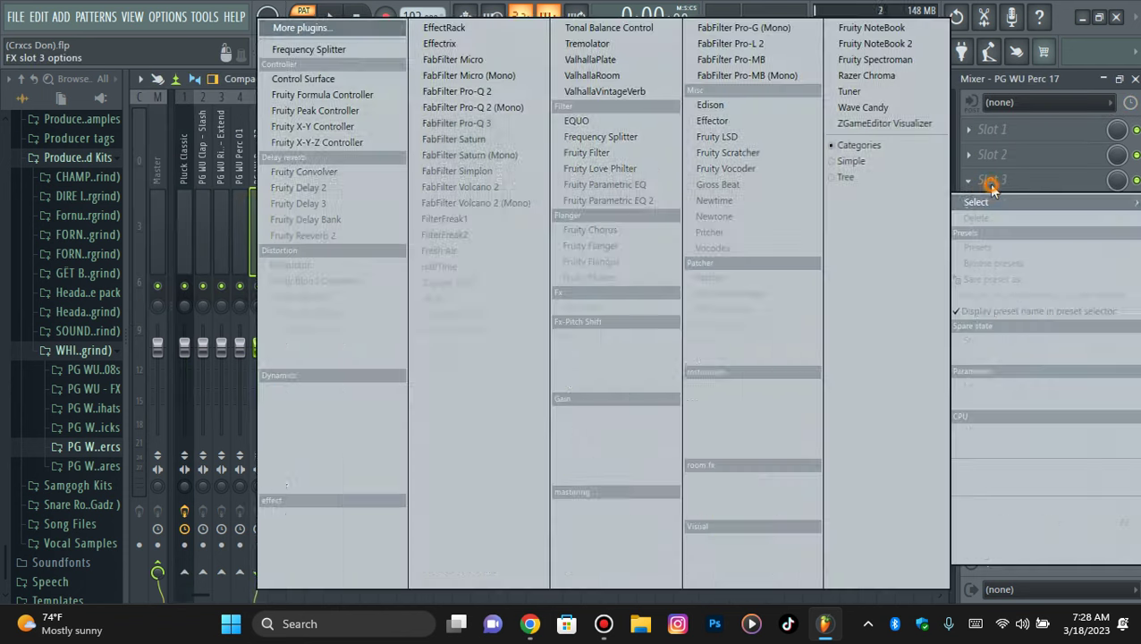
left_click(454, 475)
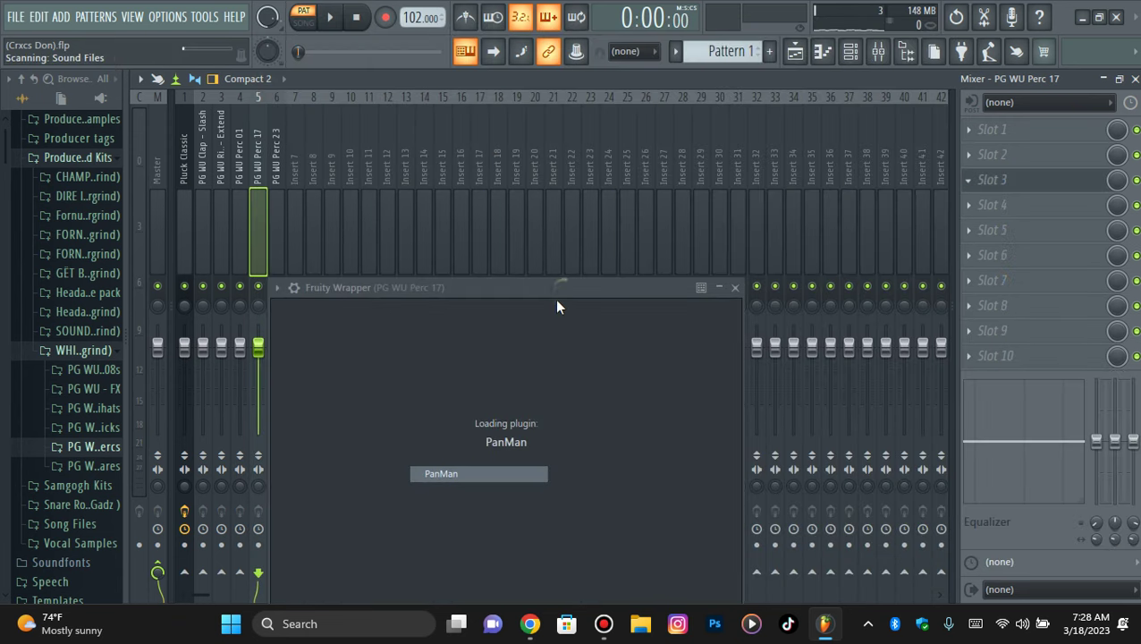
left_click_drag(554, 291, 561, 250)
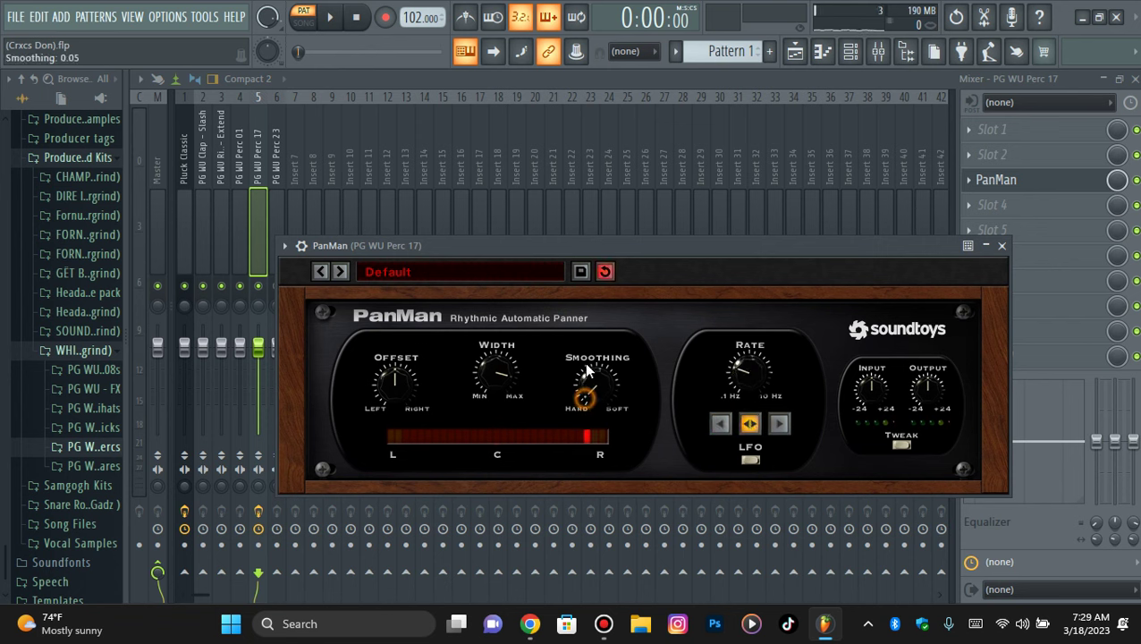
left_click_drag(621, 246, 620, 254)
Step: Reduce PanMan's width to about 112 degrees on PG WU Perc 17 while listening to the pattern
key("space")
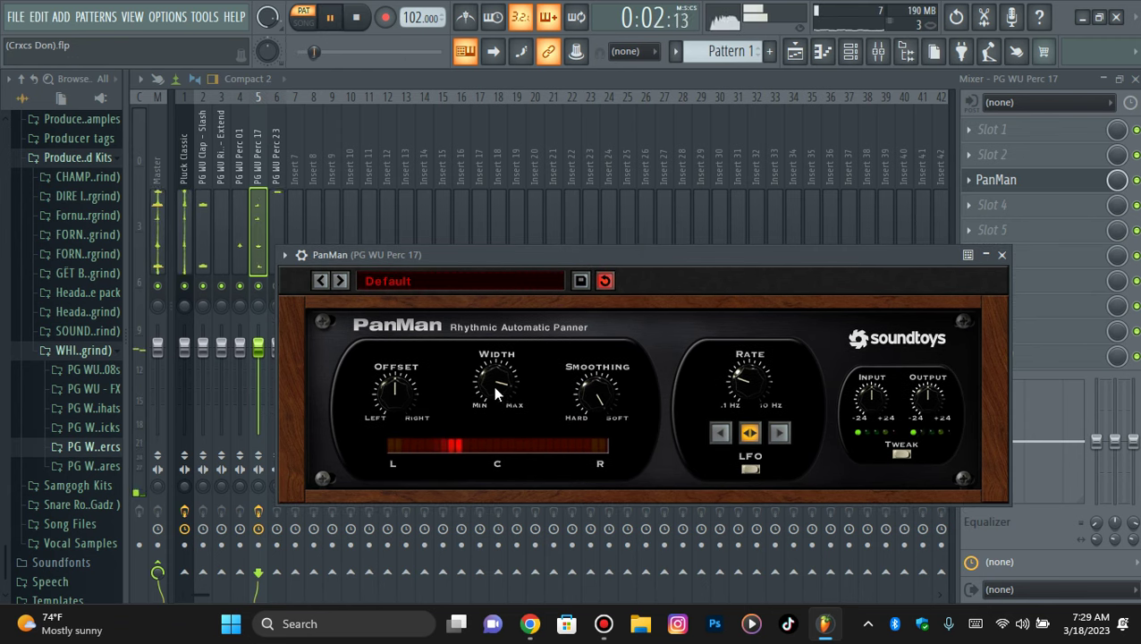
left_click_drag(500, 393, 499, 427)
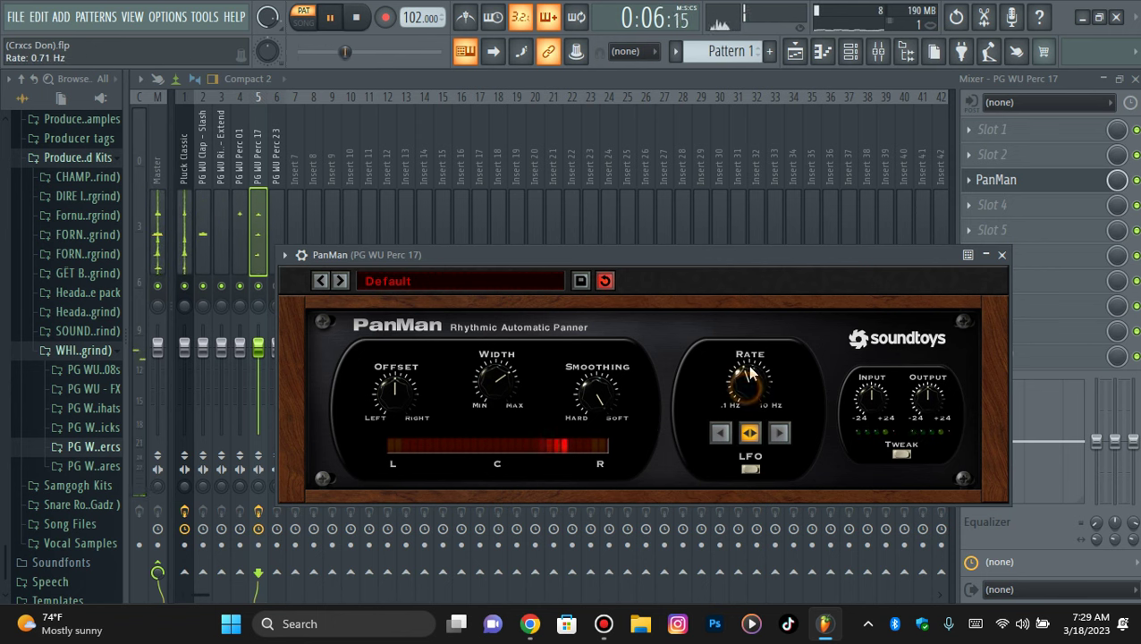
left_click_drag(493, 394, 495, 422)
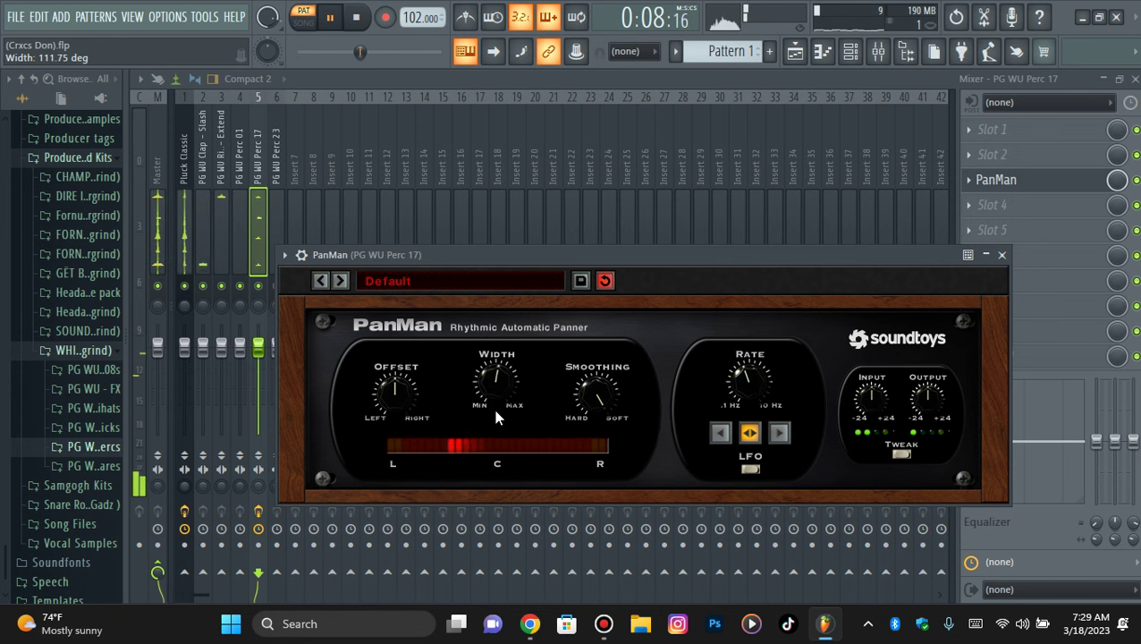
left_click(998, 179)
left_click(854, 56)
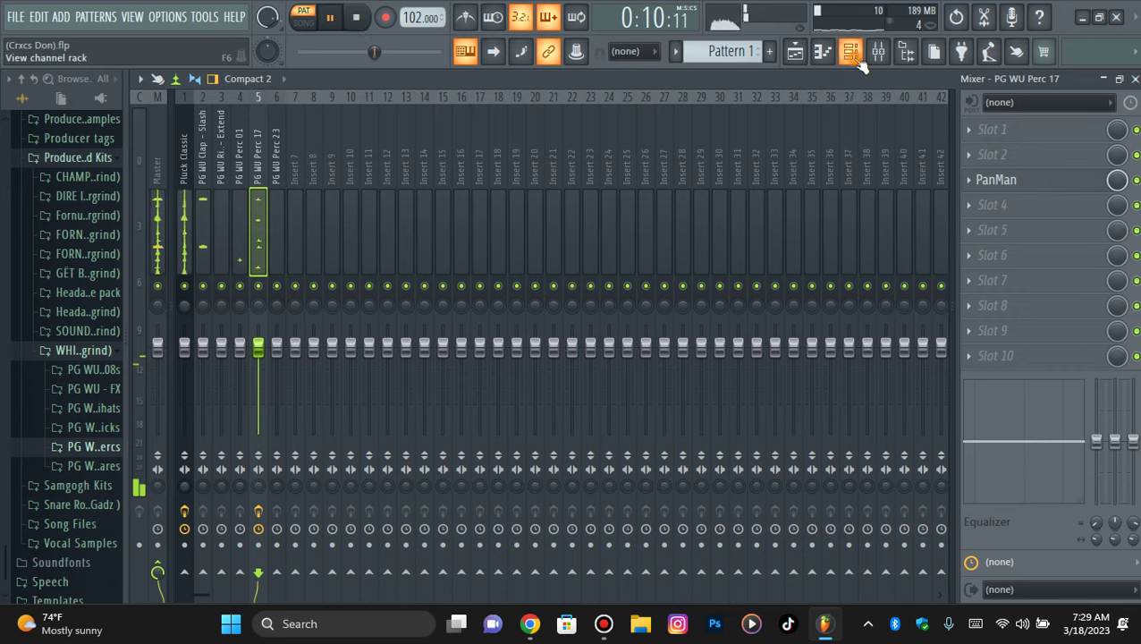
key("space")
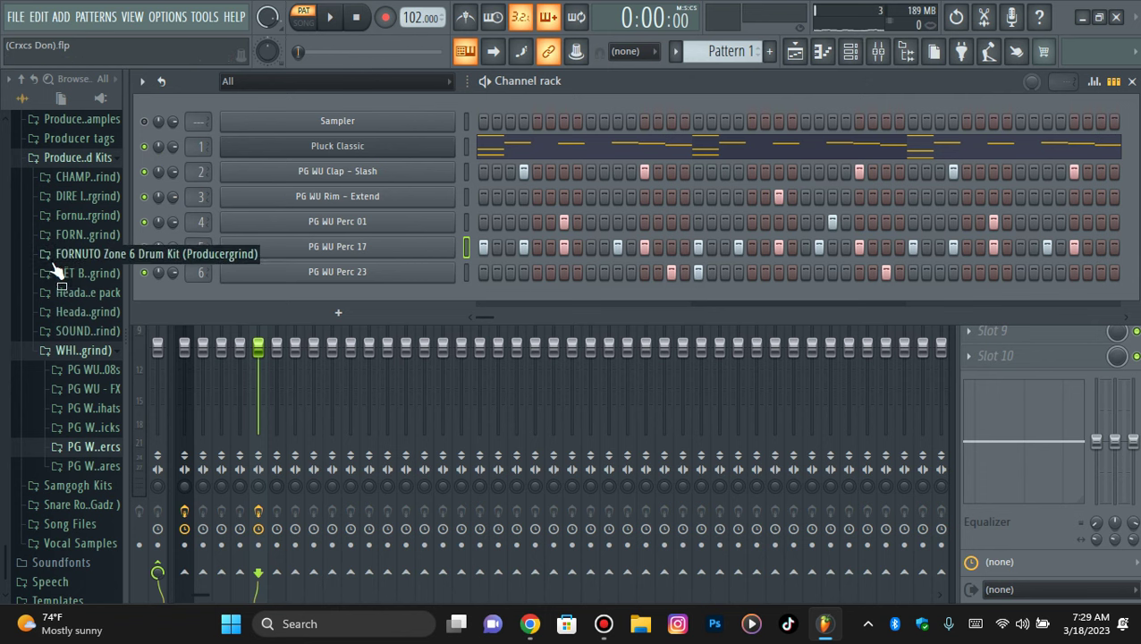
Step: Collapse the WHIP UP Drum Kit folder and open the PG SOUNDLAB - Instrument Shots folder in the Producergrind kits
left_click(355, 320)
left_click(209, 305)
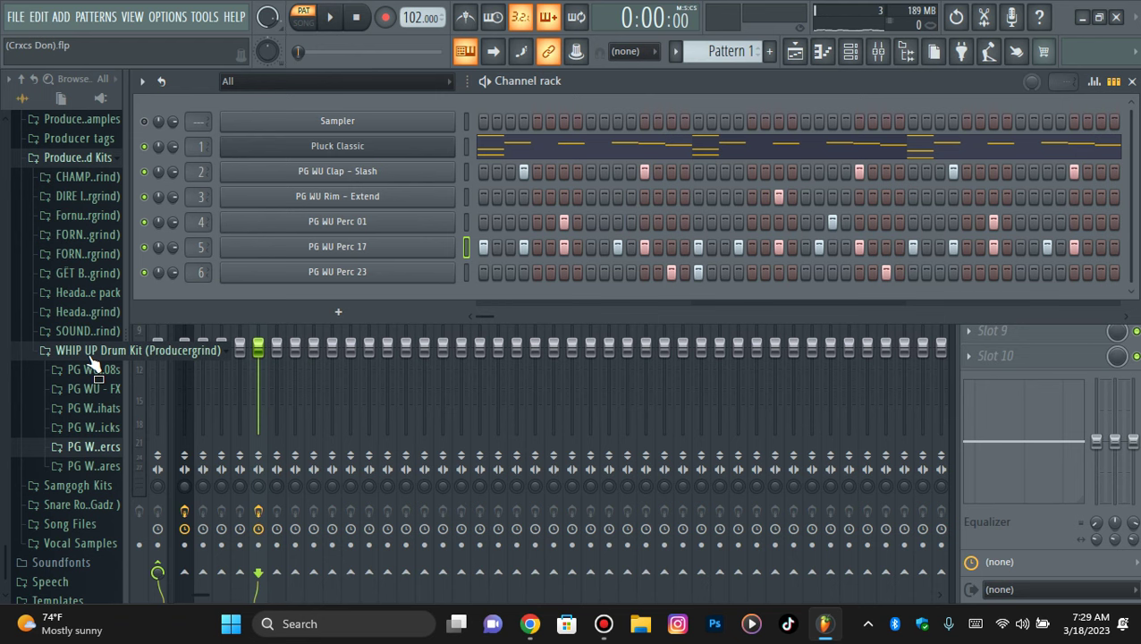
left_click(89, 352)
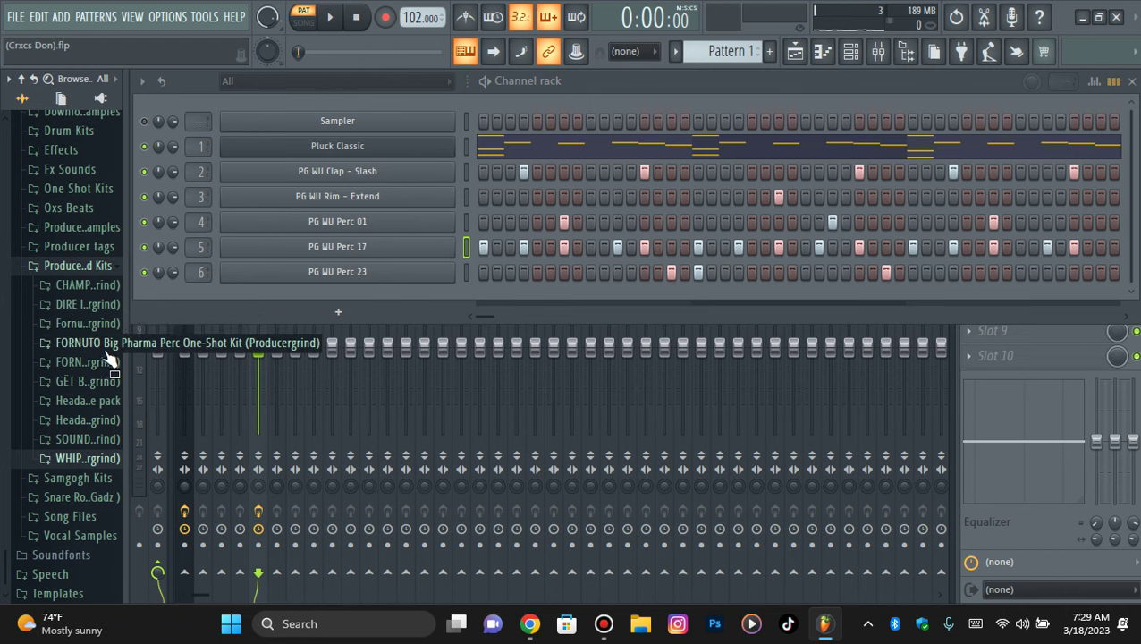
left_click(98, 441)
scroll(96, 466, "down", 3)
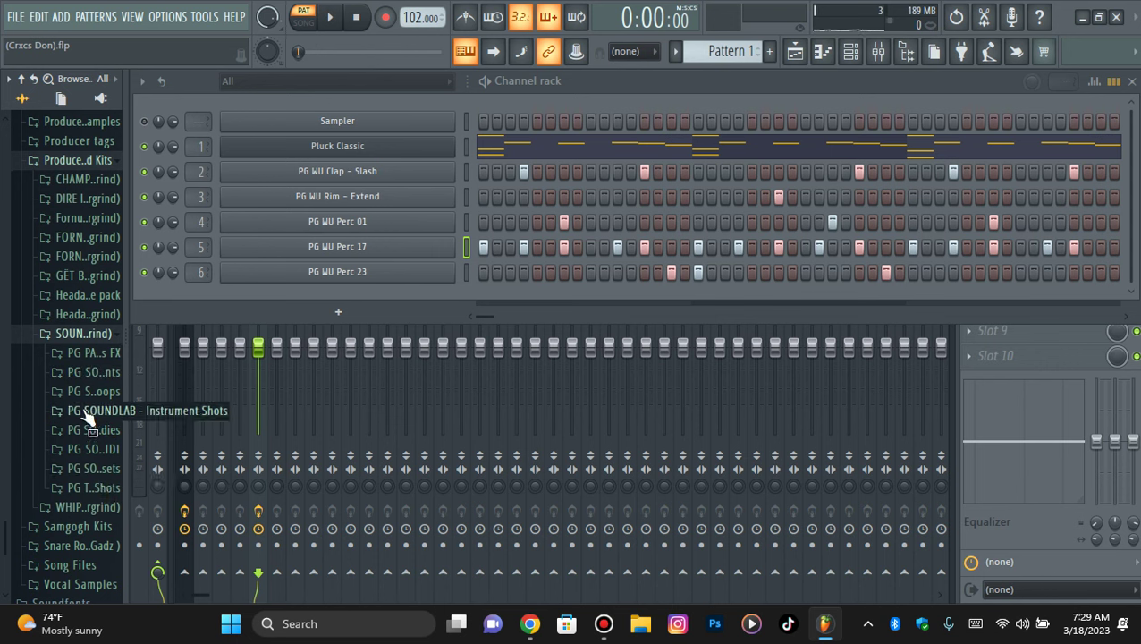
left_click(84, 411)
Step: Audition the SOUNDLAB bass shots and add PG SOUNDLAB Bass Shot - Take Cover - C as a new channel
left_click(82, 408)
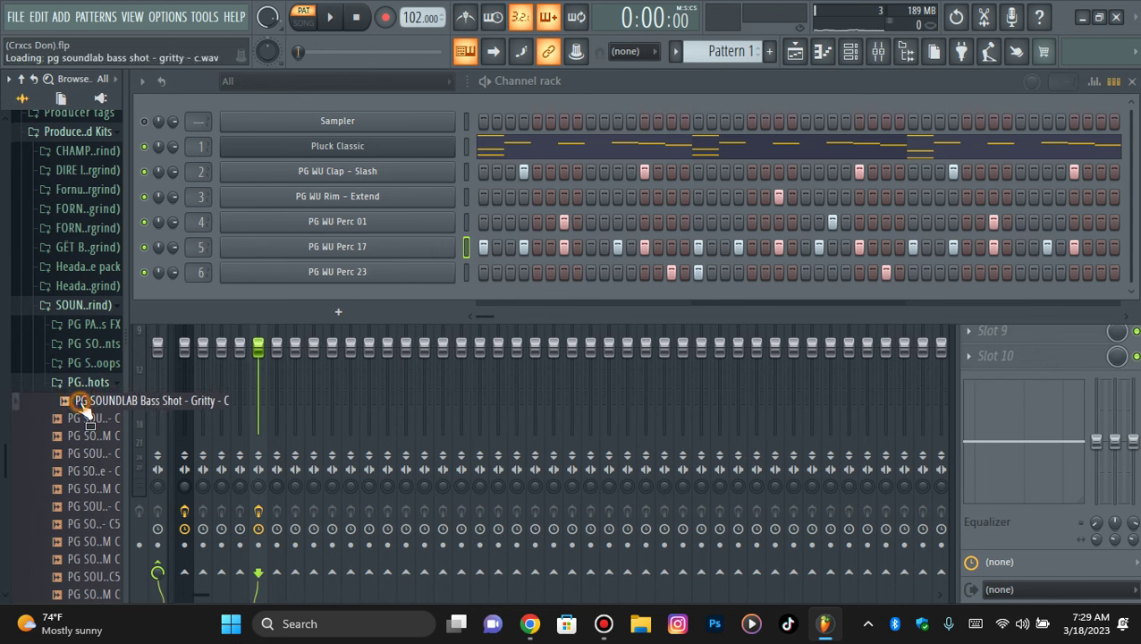
left_click(80, 423)
left_click(78, 435)
left_click(77, 423)
left_click(78, 406)
left_click_drag(84, 421, 288, 294)
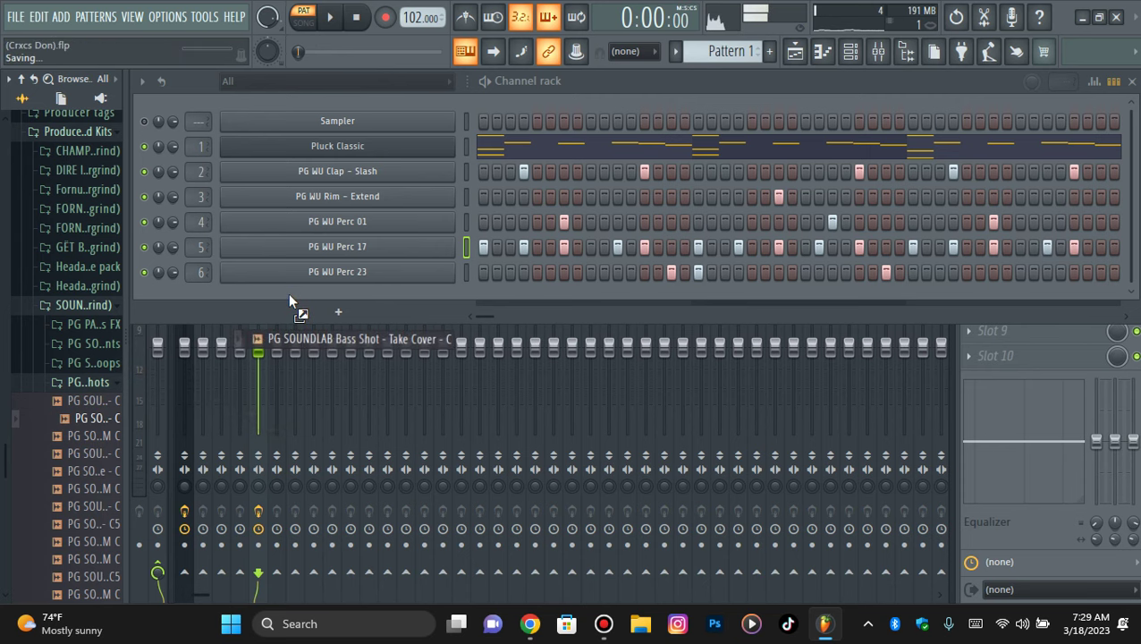
left_click(334, 302)
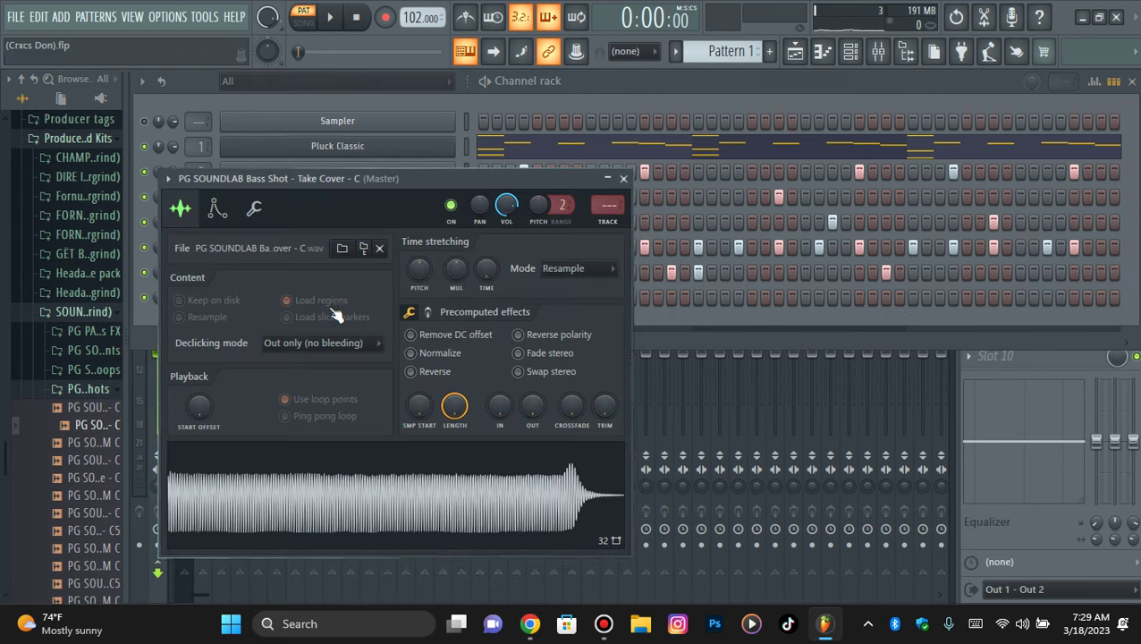
Step: Set the Take Cover bass shot's root note to F4 and give it a volume envelope with 100% hold and minimal attack, decay, sustain and release
left_click_drag(353, 185, 427, 184)
left_click(328, 209)
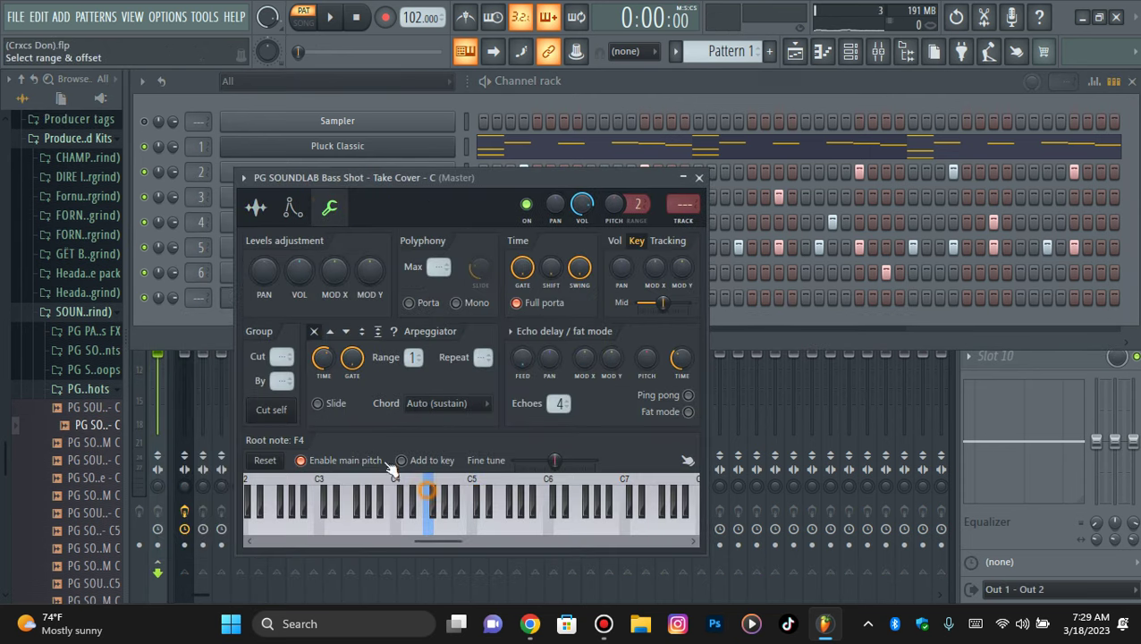
left_click(294, 207)
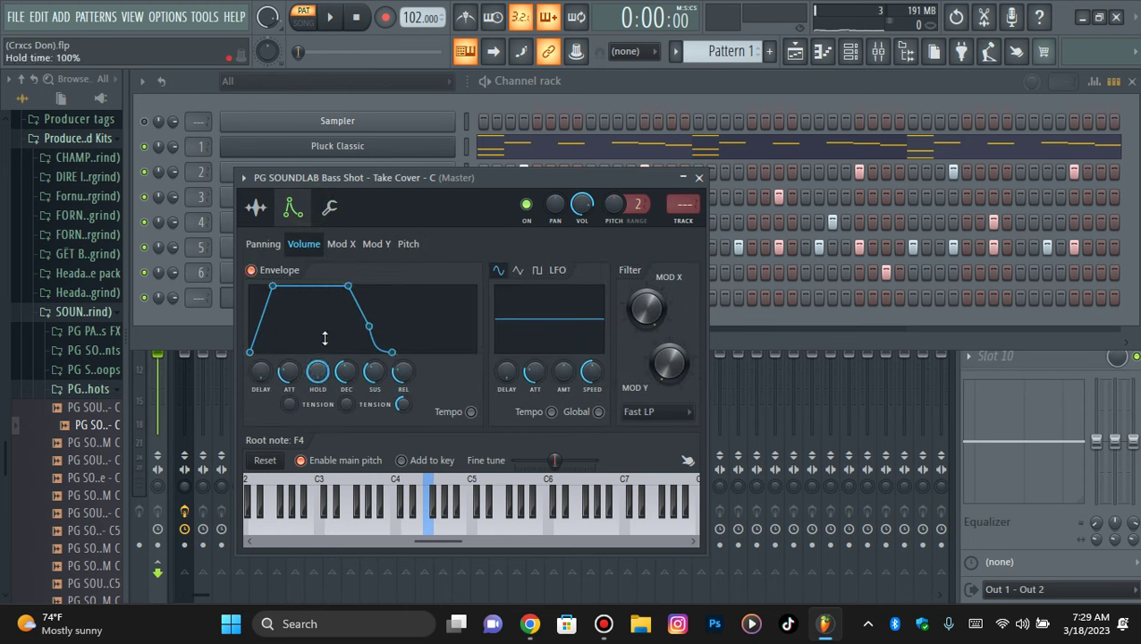
left_click_drag(286, 364, 287, 407)
left_click_drag(346, 369, 346, 411)
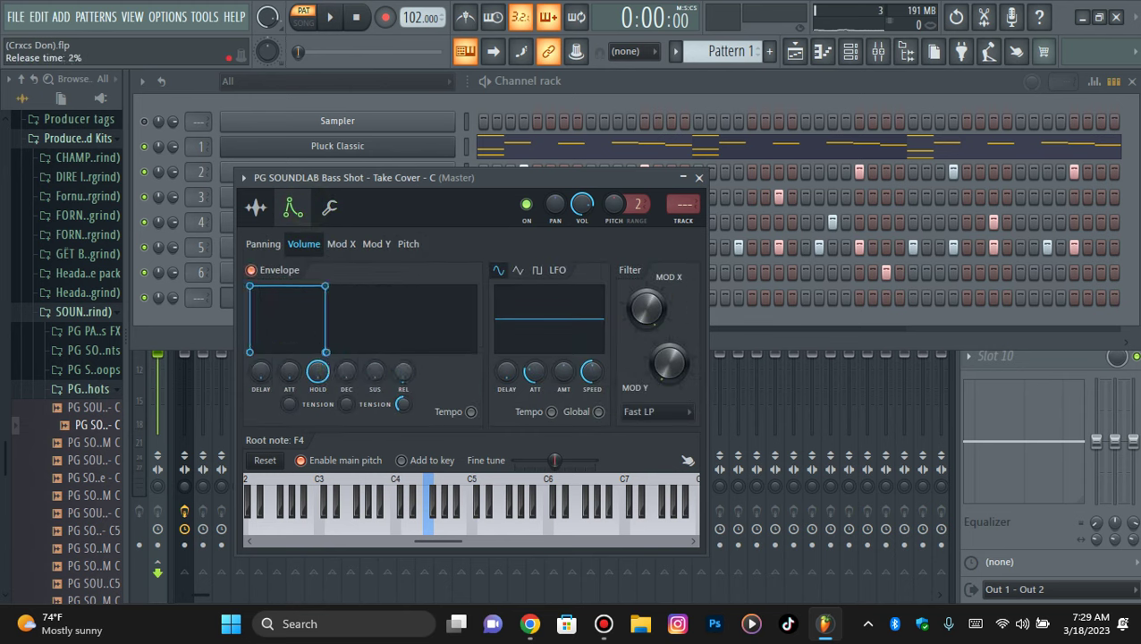
left_click(329, 209)
left_click(258, 211)
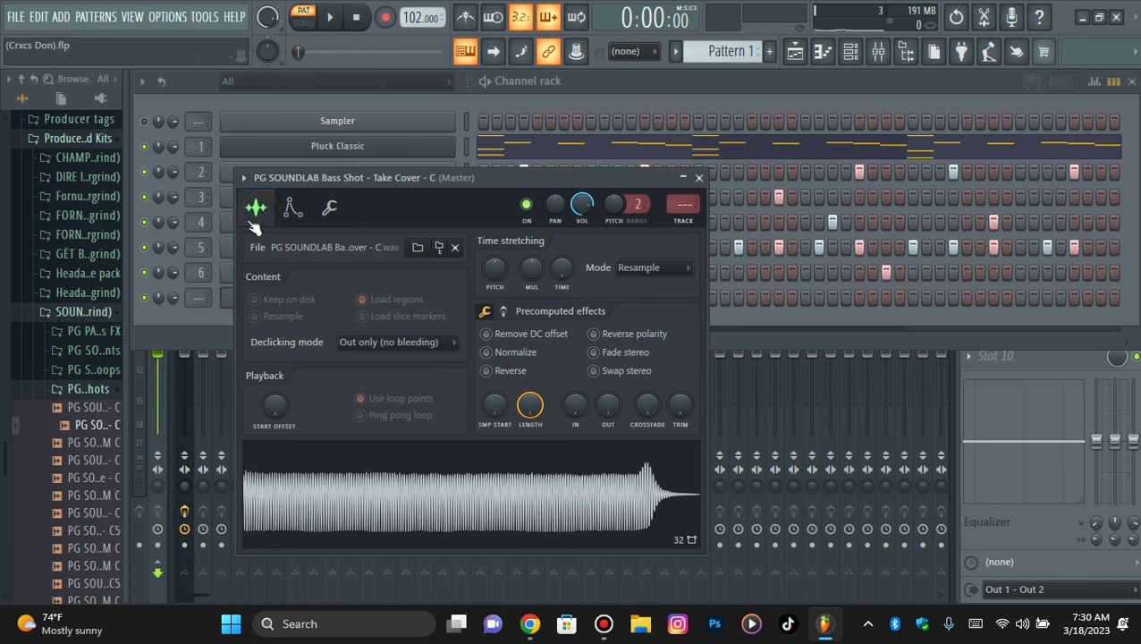
left_click(223, 320)
left_click(274, 302)
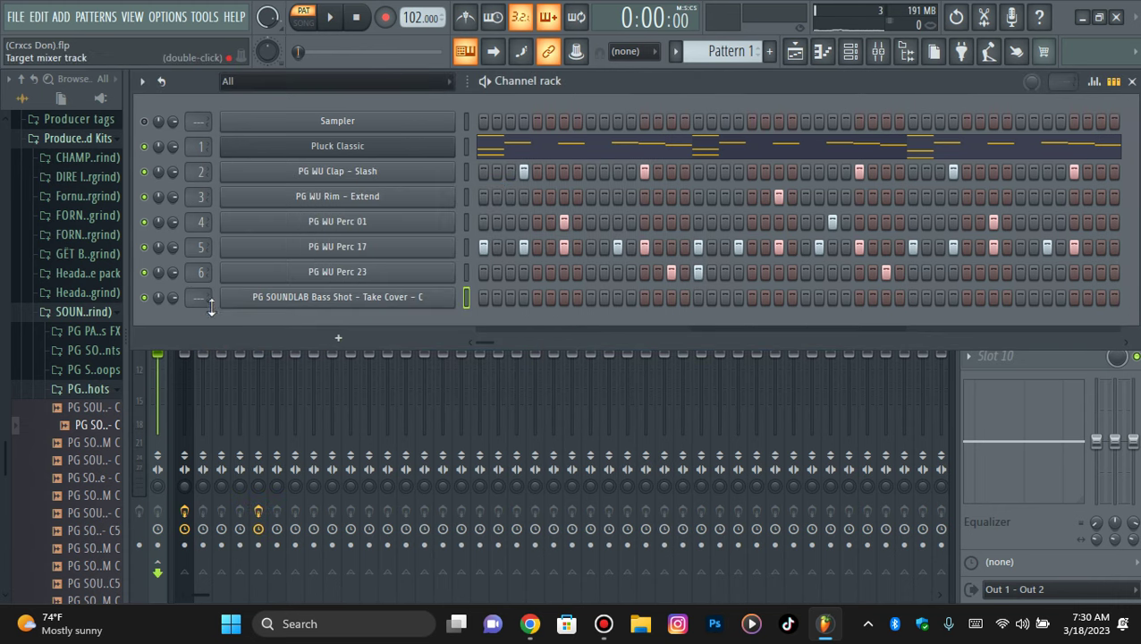
Step: Mute the clap, rim and three perc channels, leaving only Pluck Classic and the Take Cover bass shot active
right_click(139, 155)
left_click(150, 164)
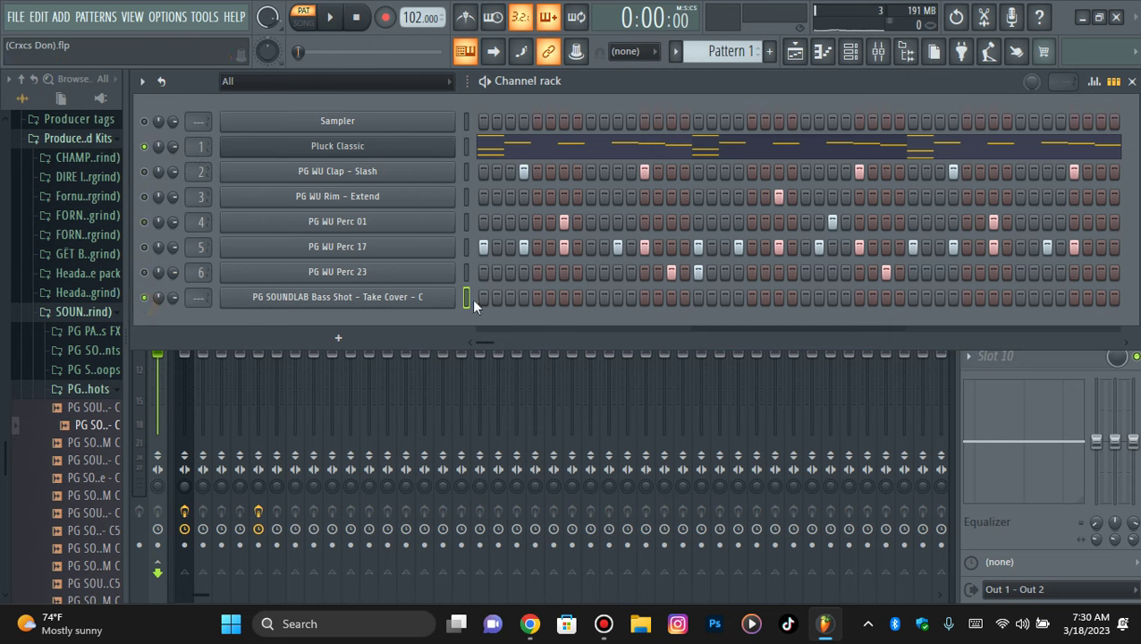
Step: Route the Take Cover bass shot to mixer insert 7 and lower that insert's volume fader
scroll(198, 297, "up", 7)
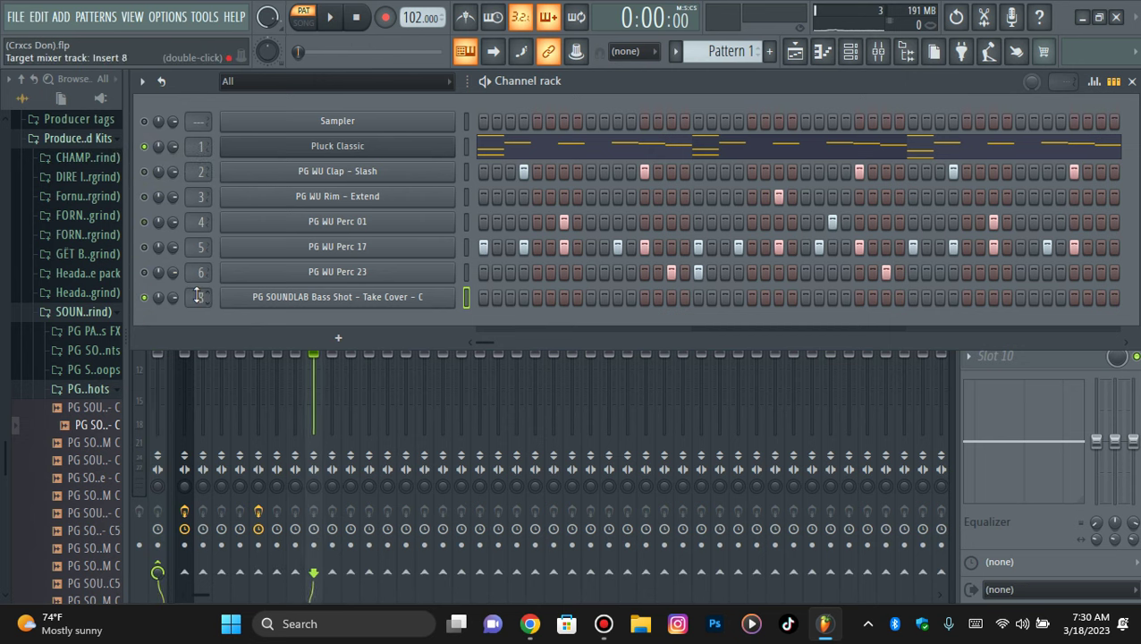
left_click(878, 51)
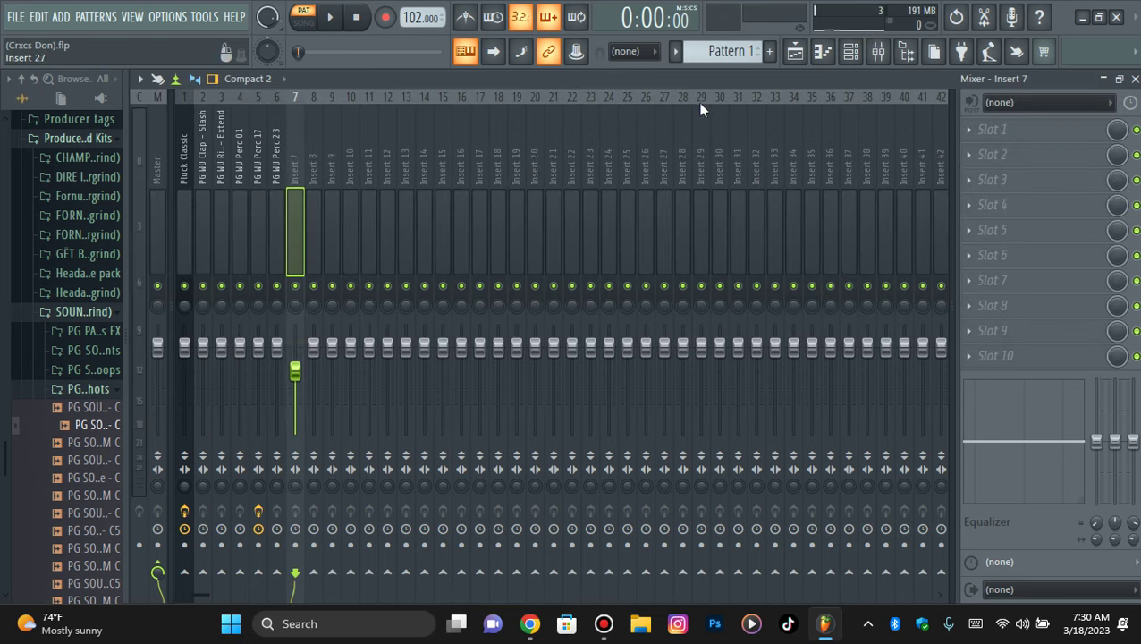
Step: In the Take Cover bass shot's piano roll, draw a one-bar G4 note at bar 1 and a short G4 note ending bar 2
left_click(850, 53)
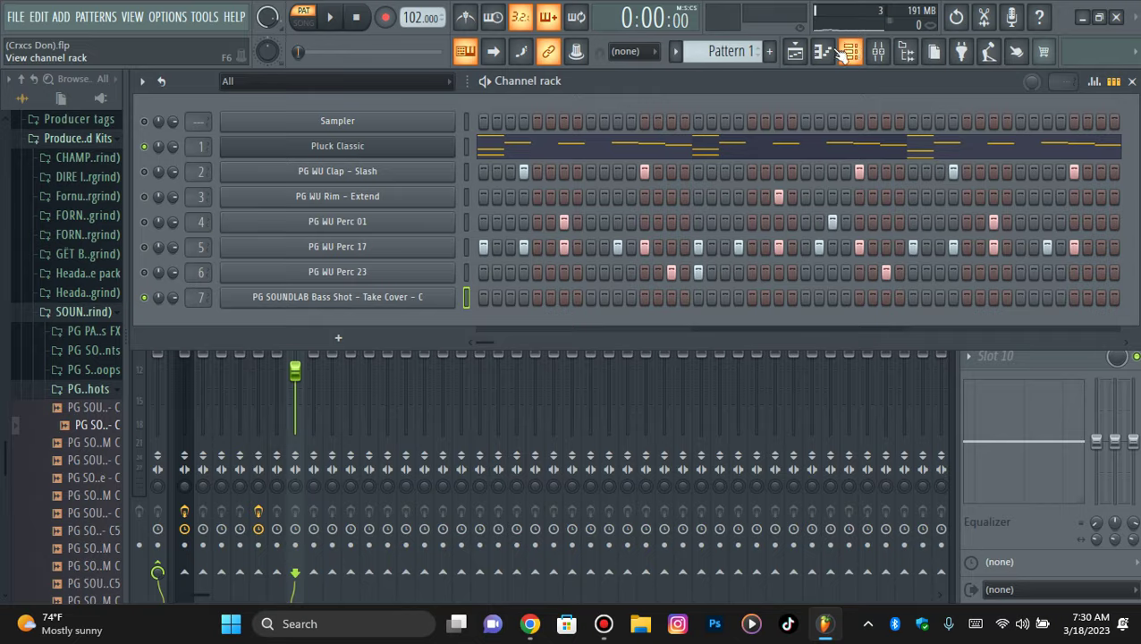
left_click(823, 53)
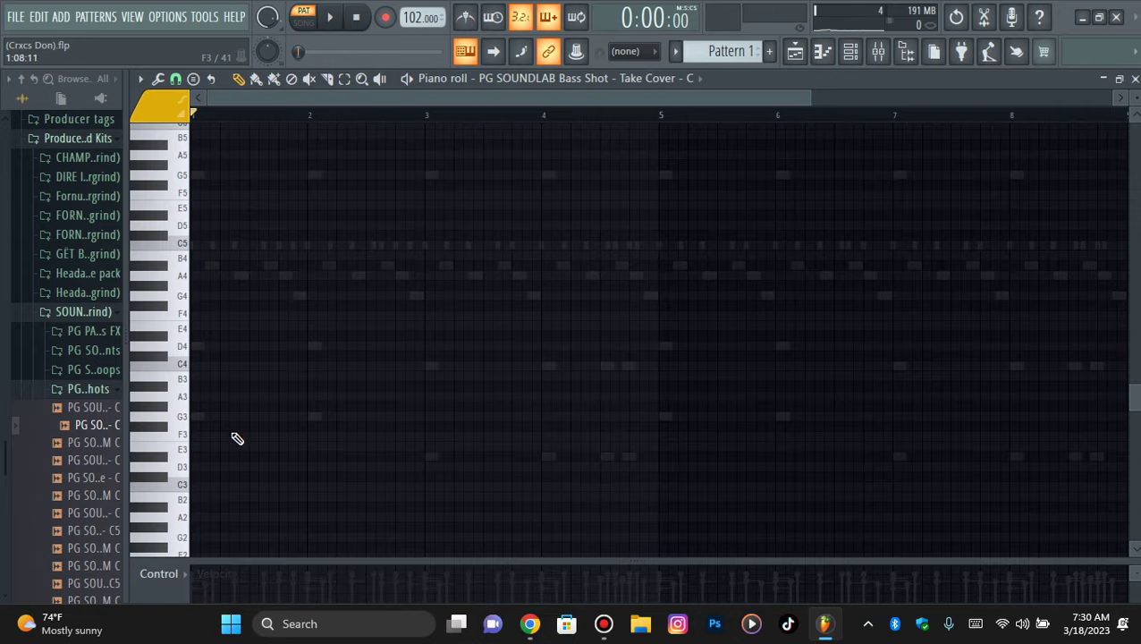
left_click_drag(207, 347, 161, 346)
left_click_drag(810, 96, 565, 97)
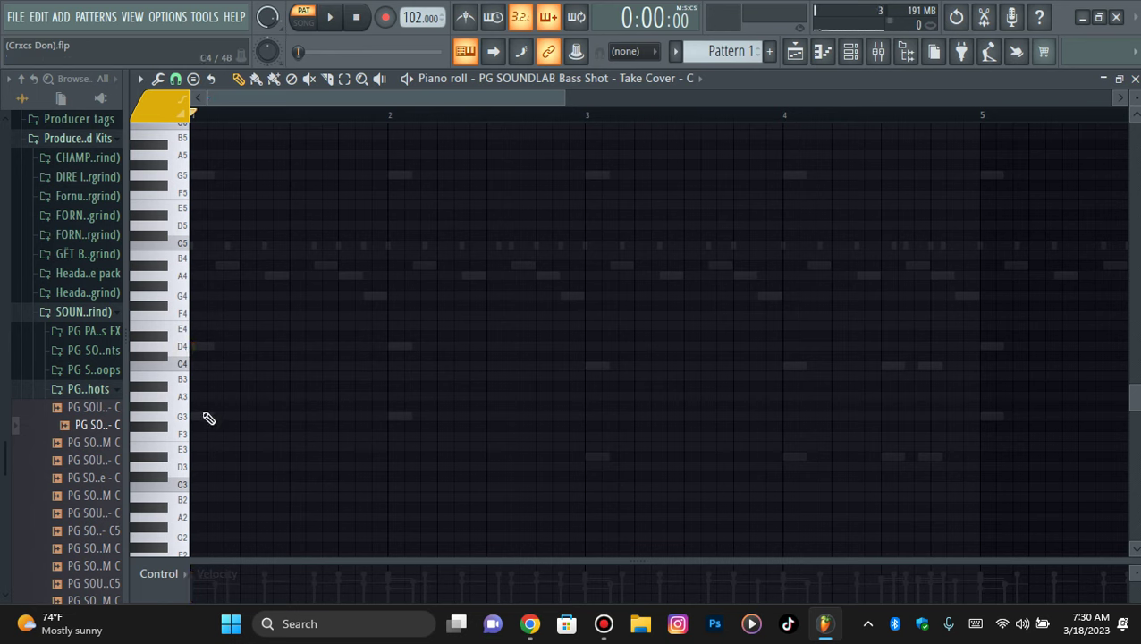
left_click_drag(274, 386, 199, 293)
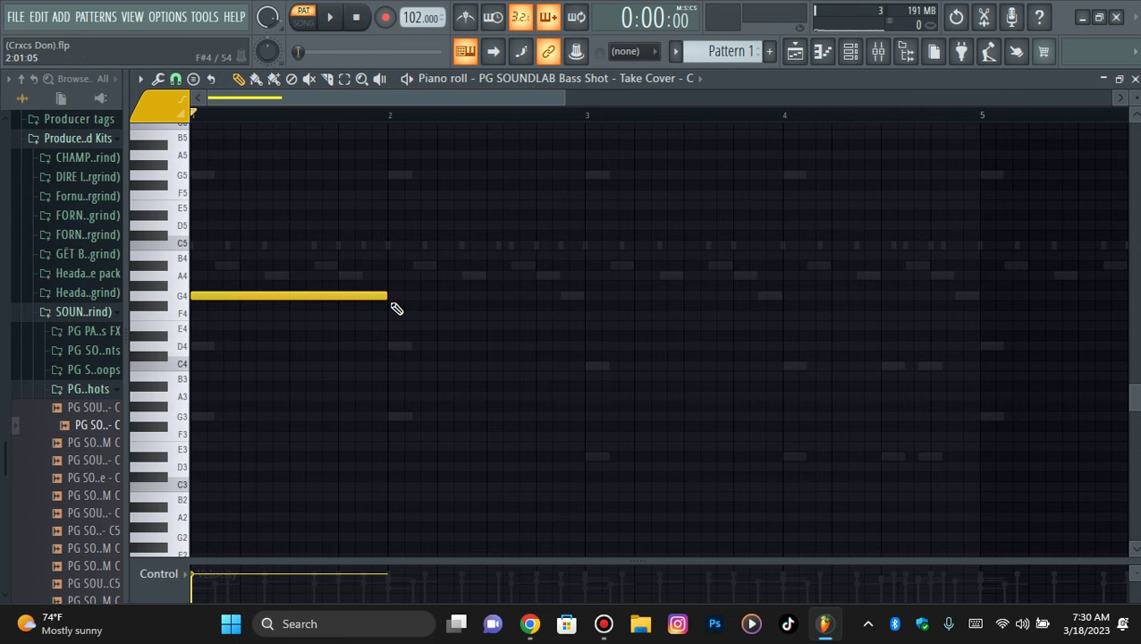
key("space")
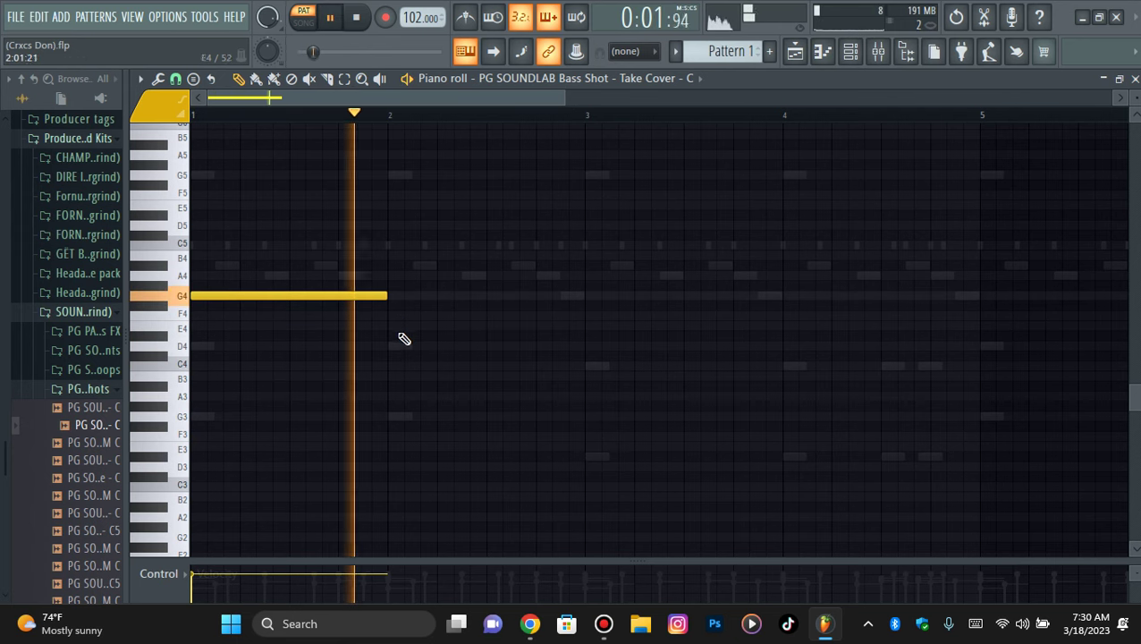
left_click(536, 296)
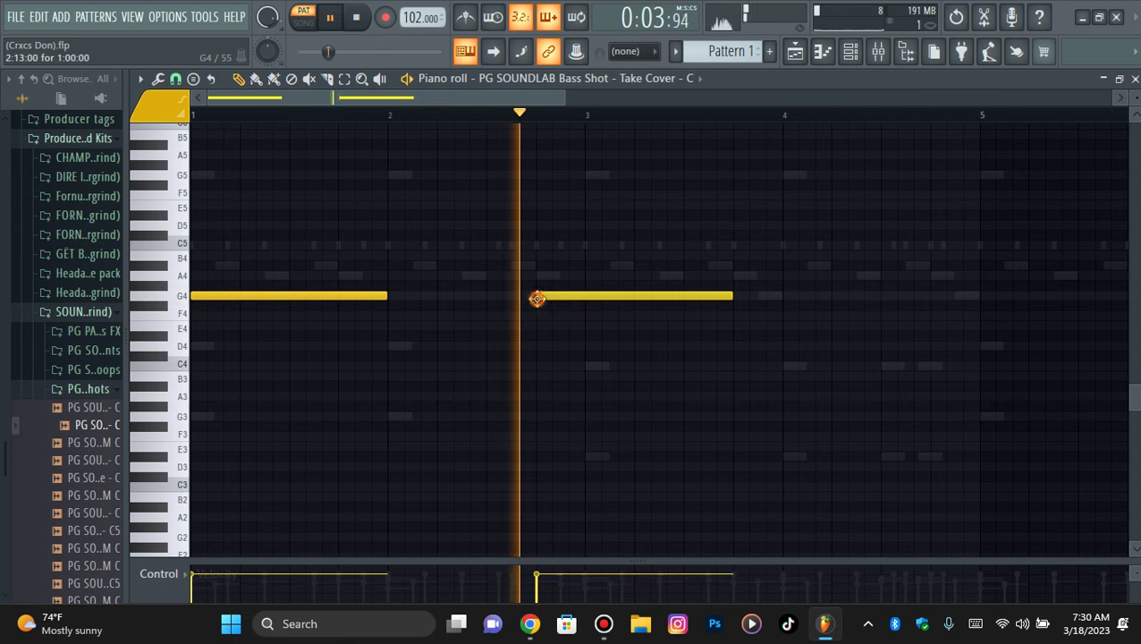
left_click_drag(736, 300, 586, 319)
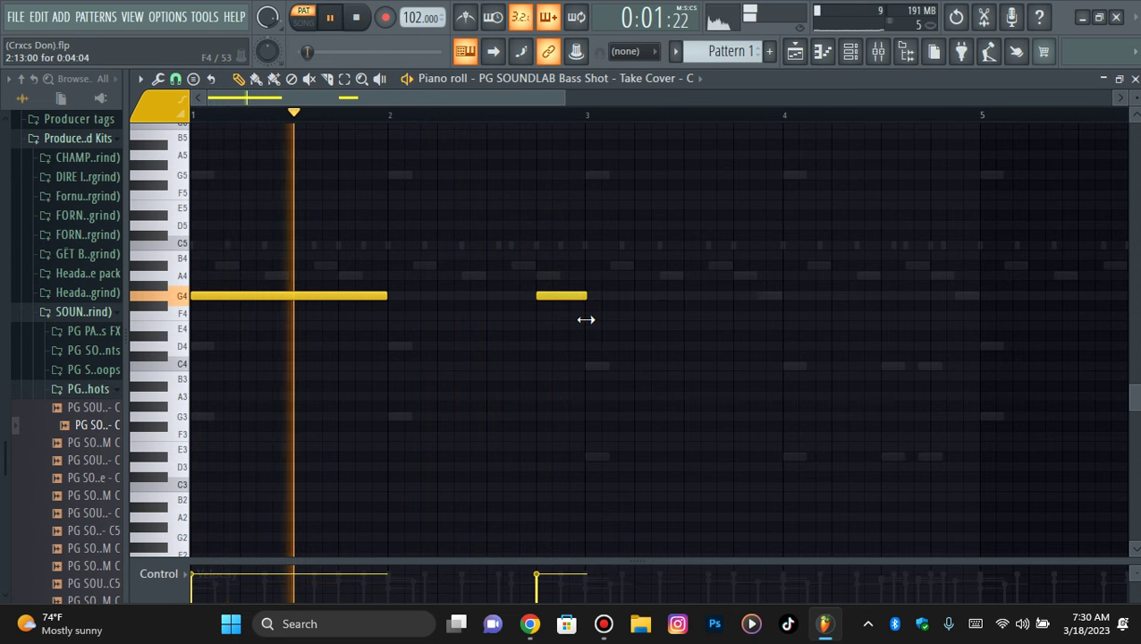
Step: Duplicate the two G4 bass notes into bars 3 and 4, transpose the copies down to D#4 and play the pattern
key("ctrl+b")
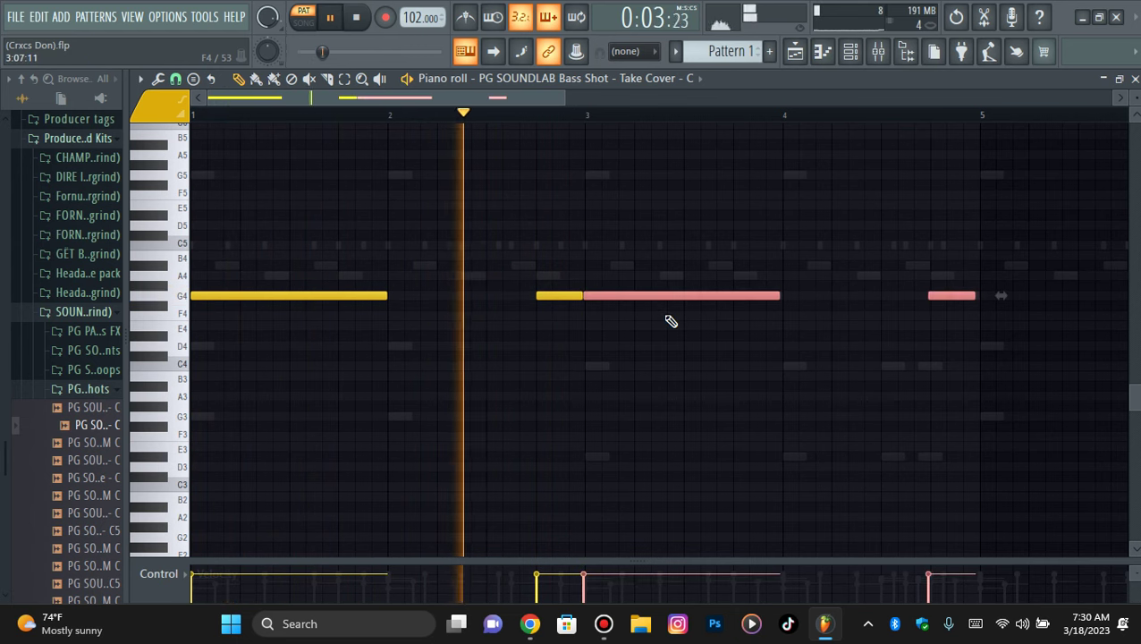
key("space")
key("ctrl+Down")
key("shift+Down")
key("shift+Down")
key("shift+Down")
key("shift+Down")
key("ctrl+Up")
key("space")
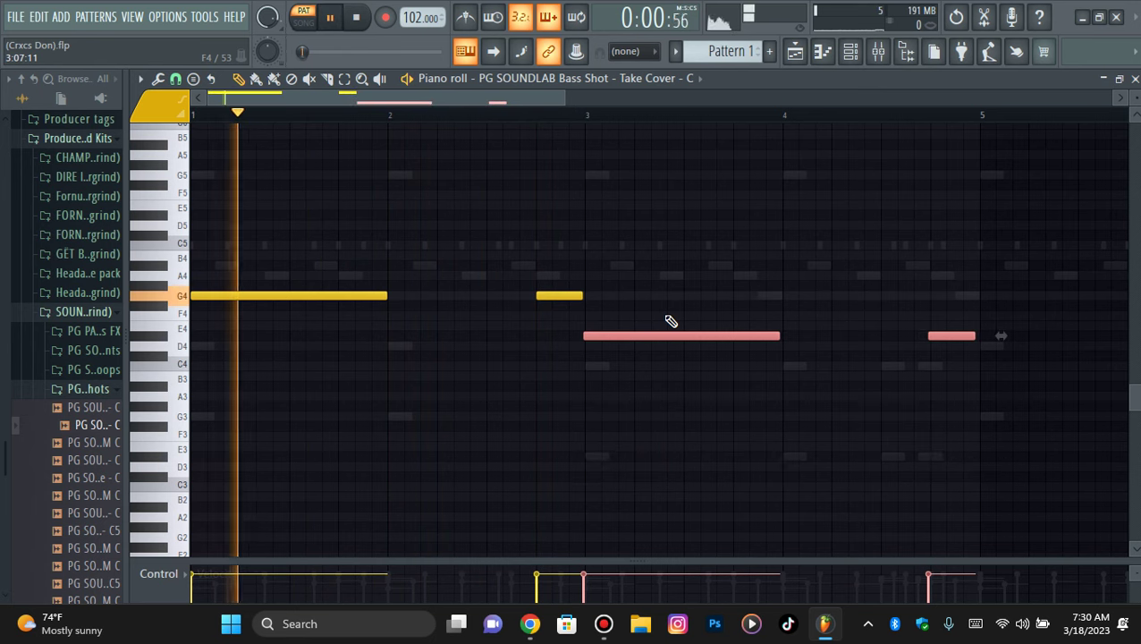
Step: Quantize the bass notes' start times and durations to the grid and restart playback
left_click(788, 282)
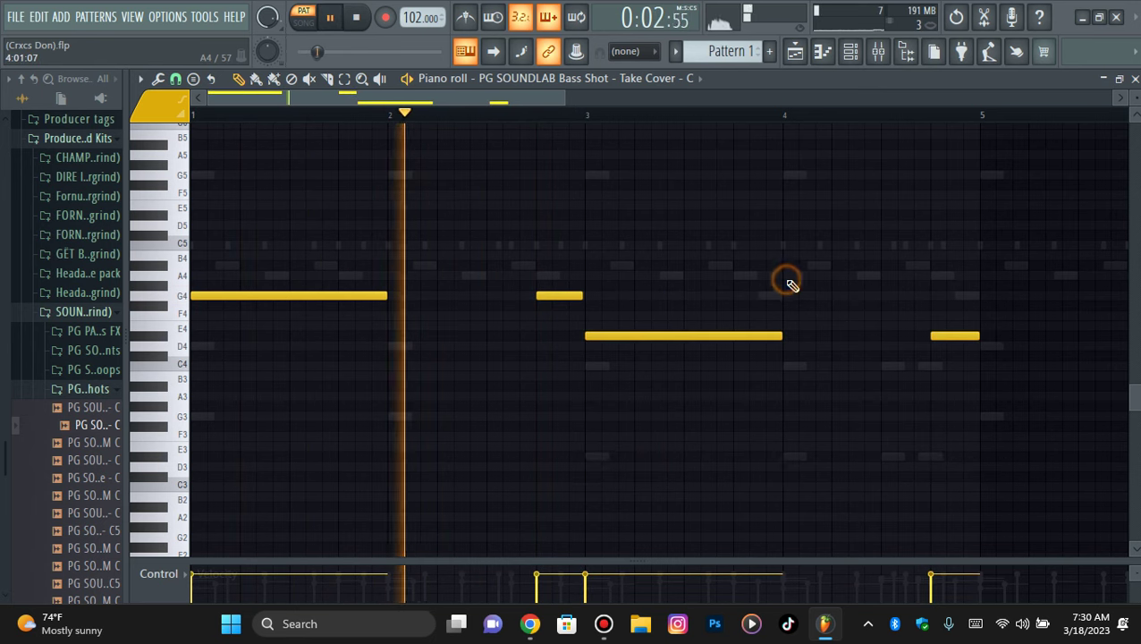
key("alt+q")
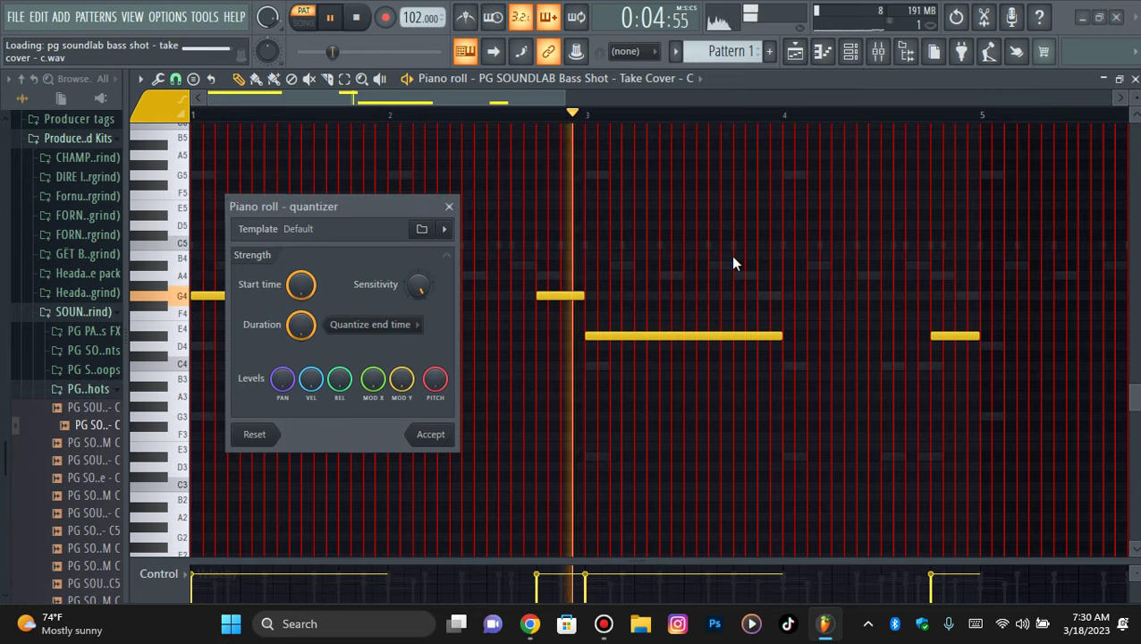
key("Return")
key("space")
key("space")
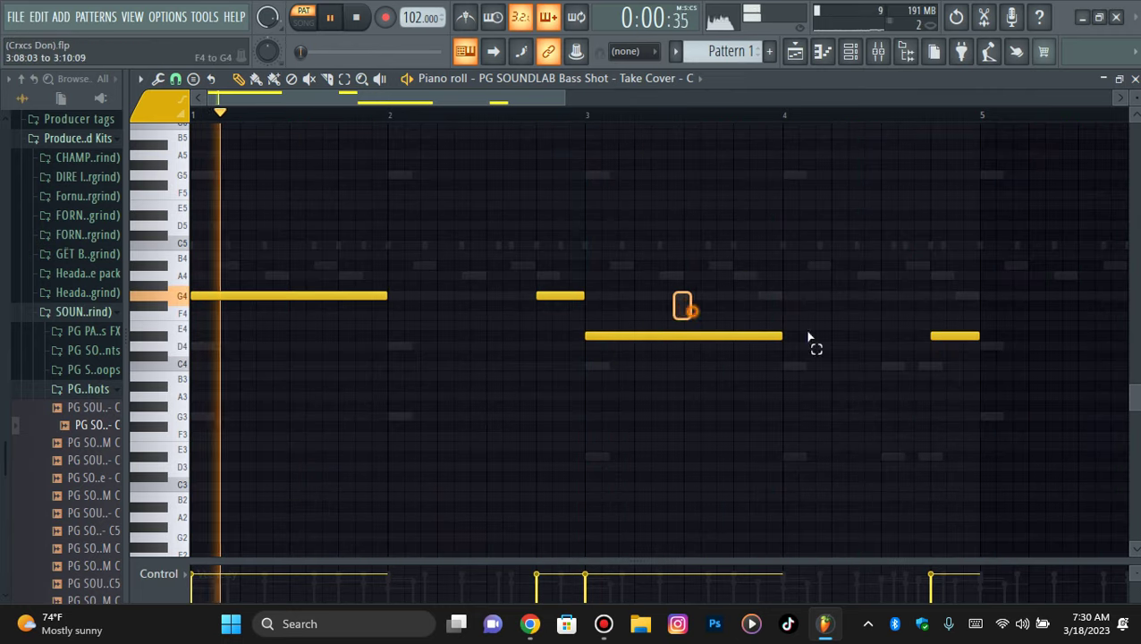
Step: Transpose the two bass notes in bars 3 and 4 to C5 and play the pattern
left_click_drag(724, 326, 974, 362)
key("space")
key("shift+Down")
key("shift+Down")
key("shift+Down")
key("ctrl+Up")
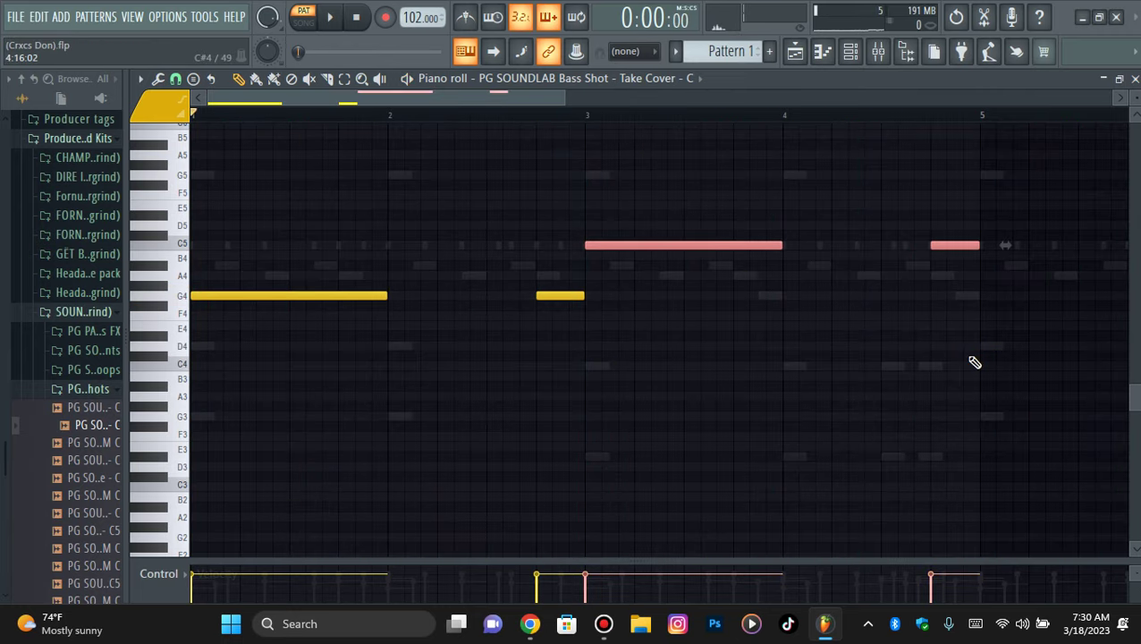
key("space")
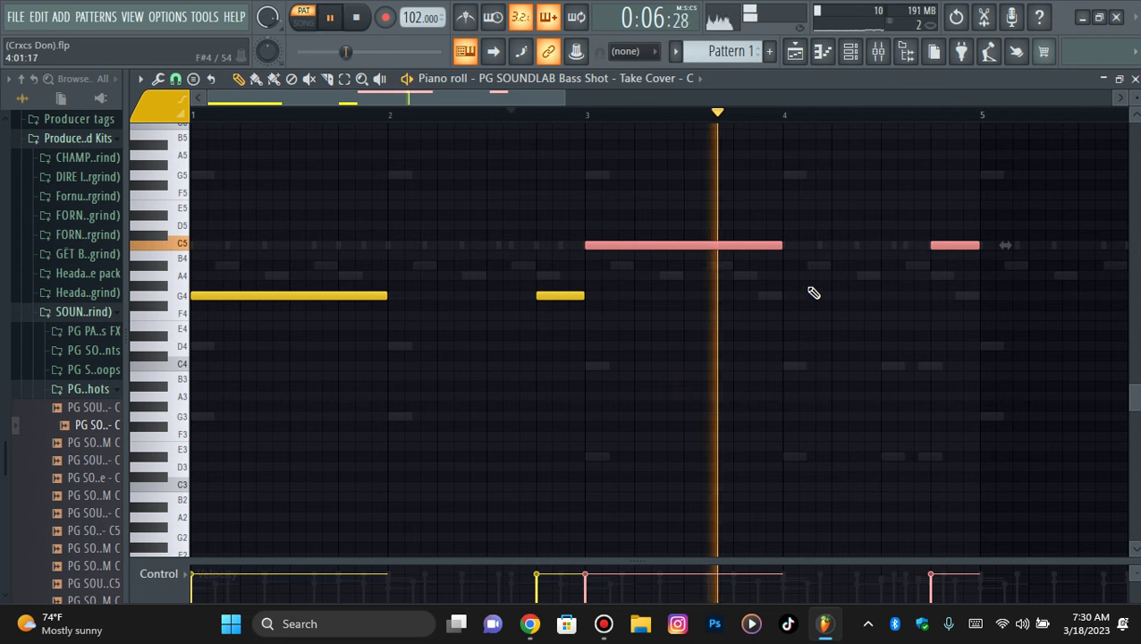
Step: Try a short A4 note before the last C5 note in bar 4, and delete it
left_click(883, 279)
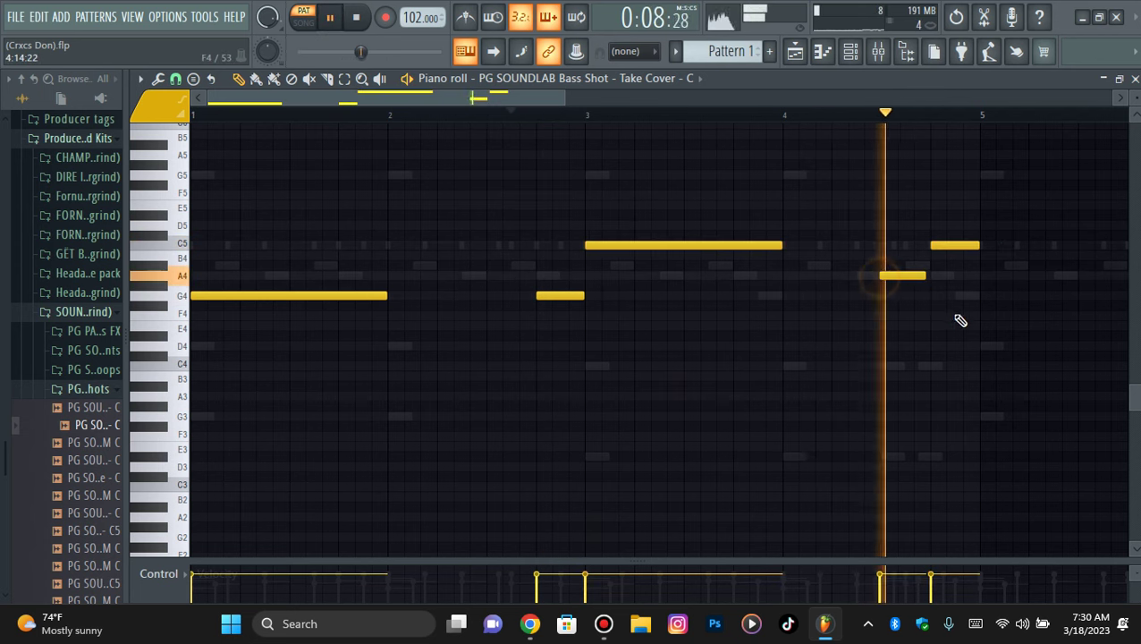
right_click(900, 277)
key("space")
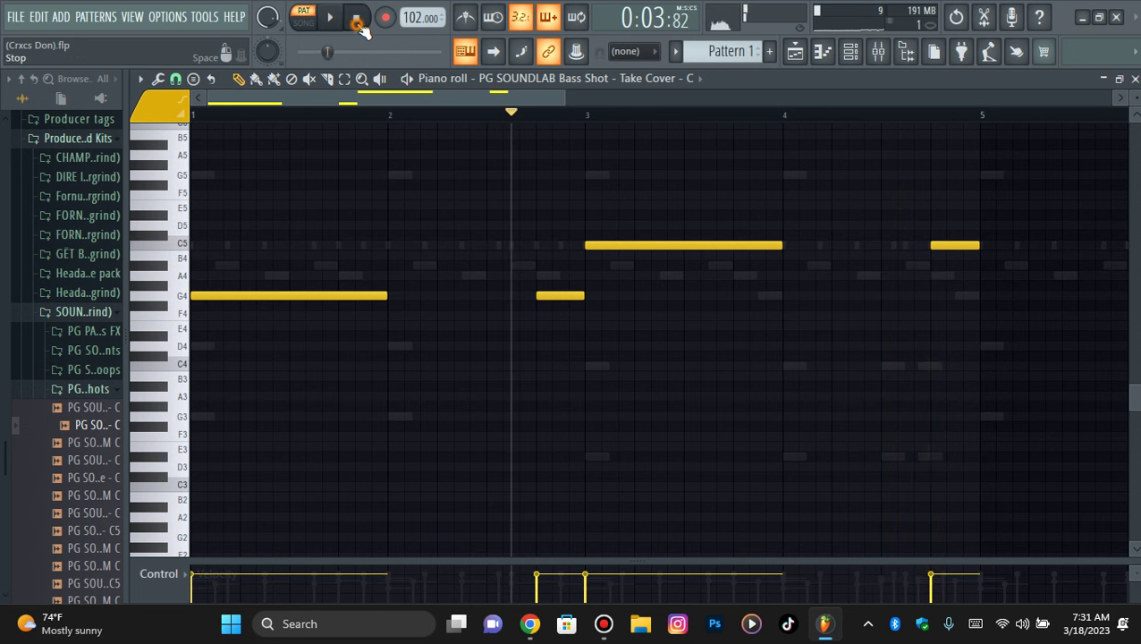
left_click(356, 23)
key("space")
Step: Try transposing the two G4 notes in bars 1 and 2 to D5 during playback
left_click_drag(565, 296, 257, 369)
key("space")
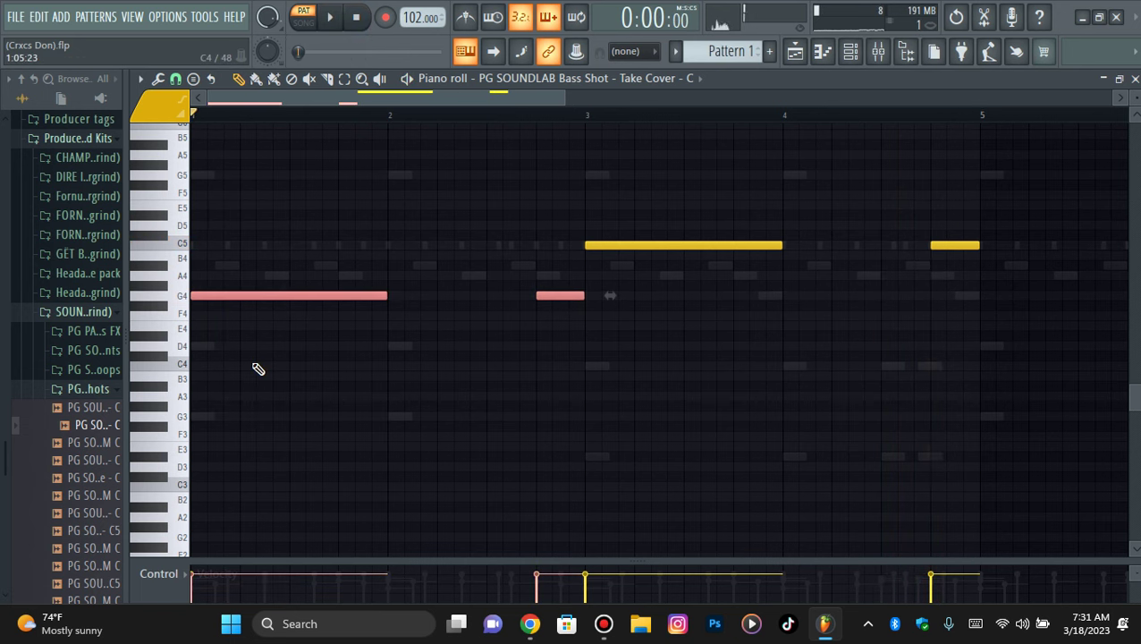
key("Down")
key("Down")
key("Down")
key("Down")
key("Down")
key("space")
key("ctrl+Up")
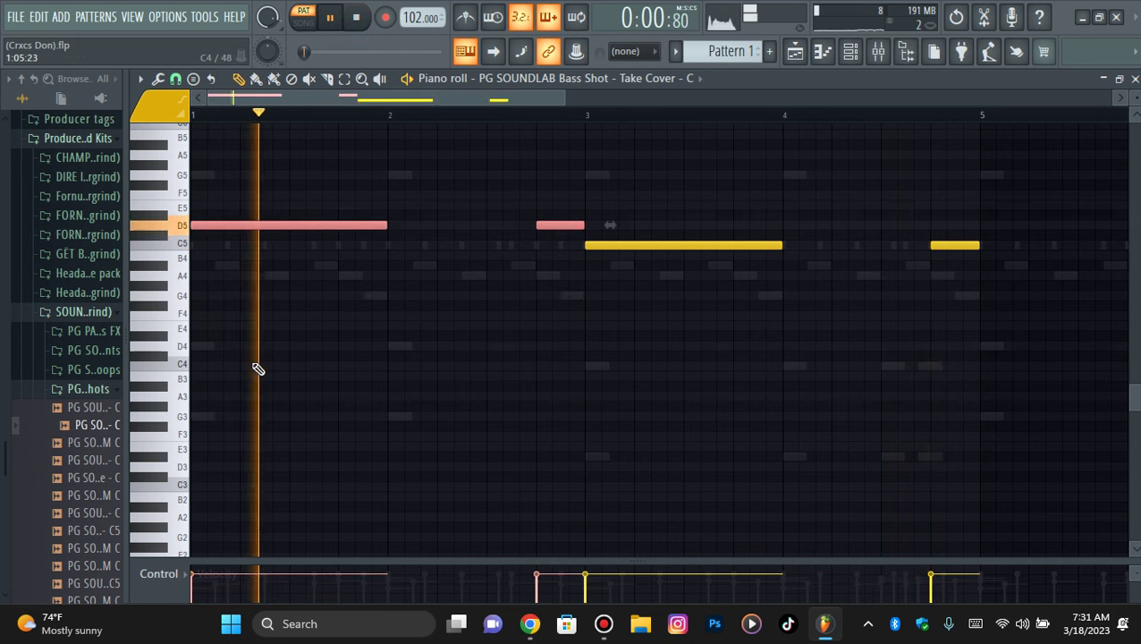
Step: Bring the two bass notes in bars 1 and 2 back to G4, play the pattern and clear the selection
key("space")
key("ctrl+Down")
key("Down")
key("Down")
key("Down")
key("Down")
key("Down")
key("Down")
key("Down")
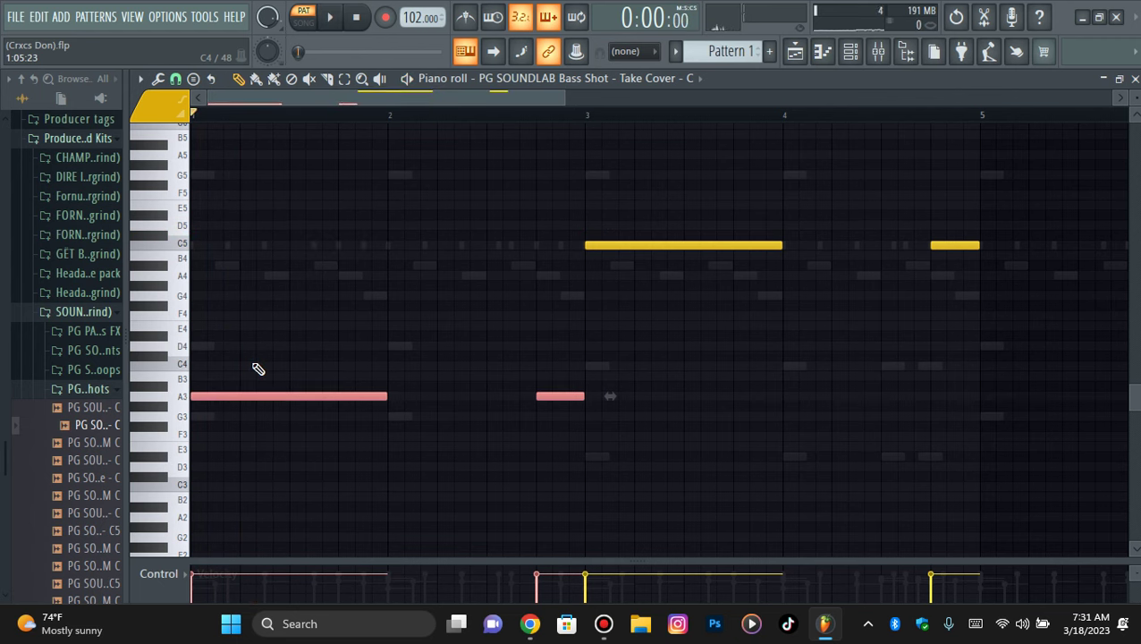
key("ctrl+Up")
key("space")
key("ctrl+d")
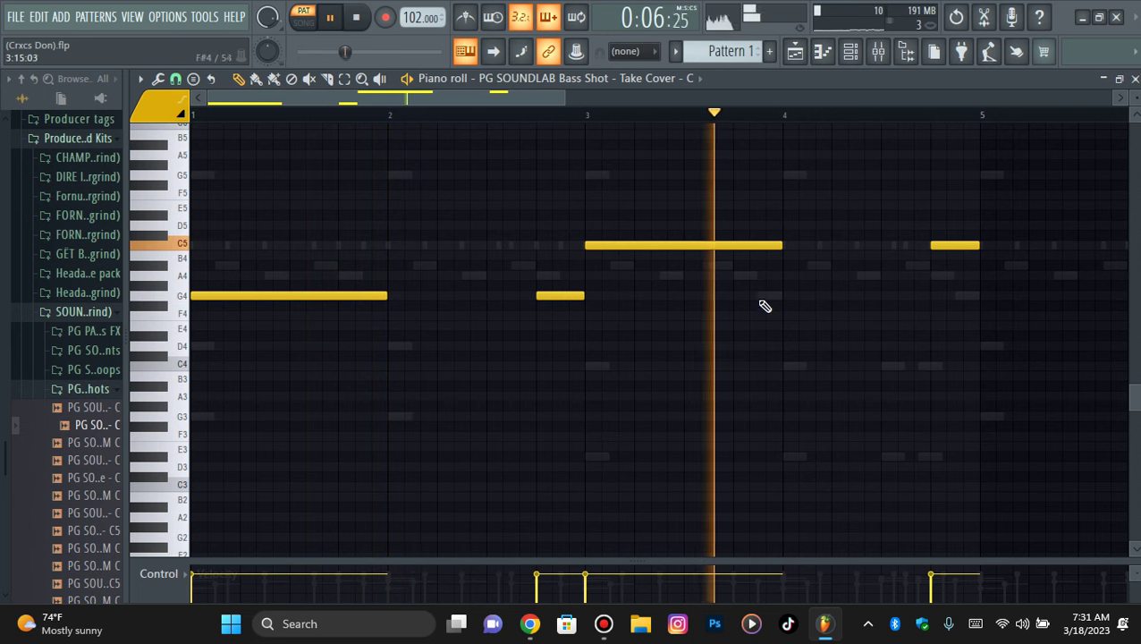
Step: Add short slide notes: an A4 under the C5 note ending bar 4 and an A5 over the G4 note ending bar 2
left_click(948, 276)
left_click_drag(995, 278, 977, 276)
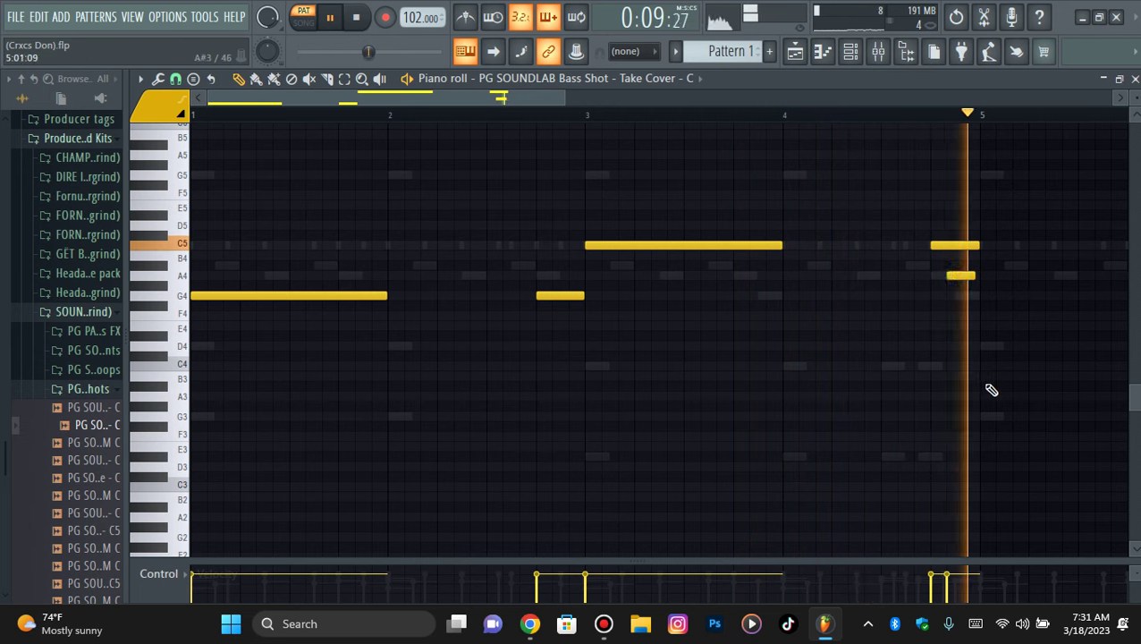
left_click(543, 277)
left_click(560, 276, "ctrl")
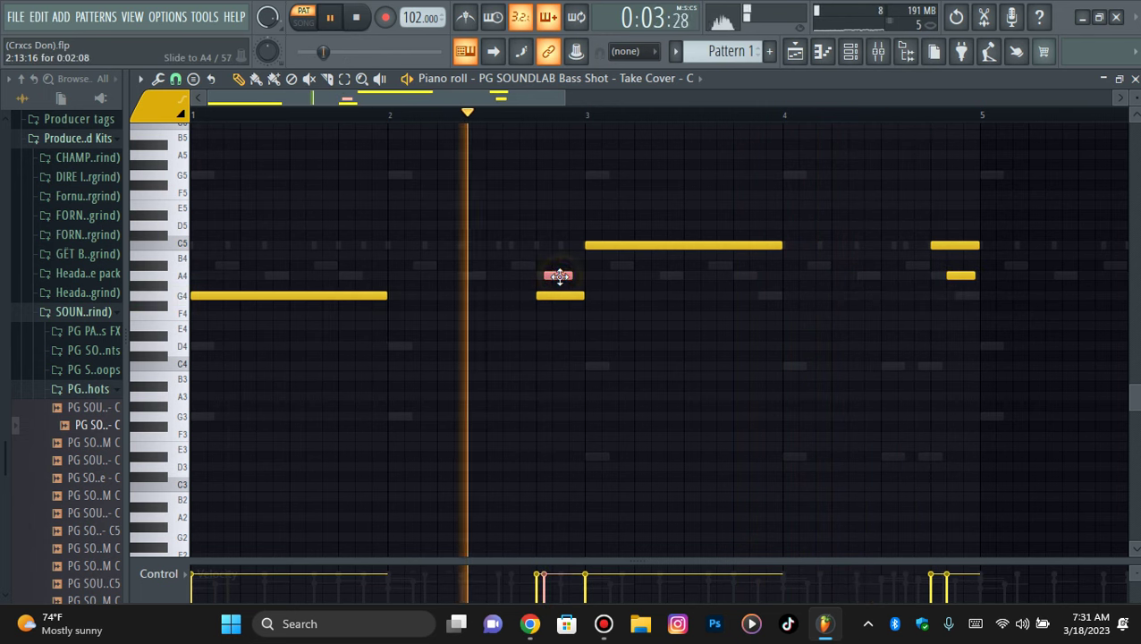
key("ctrl+Up")
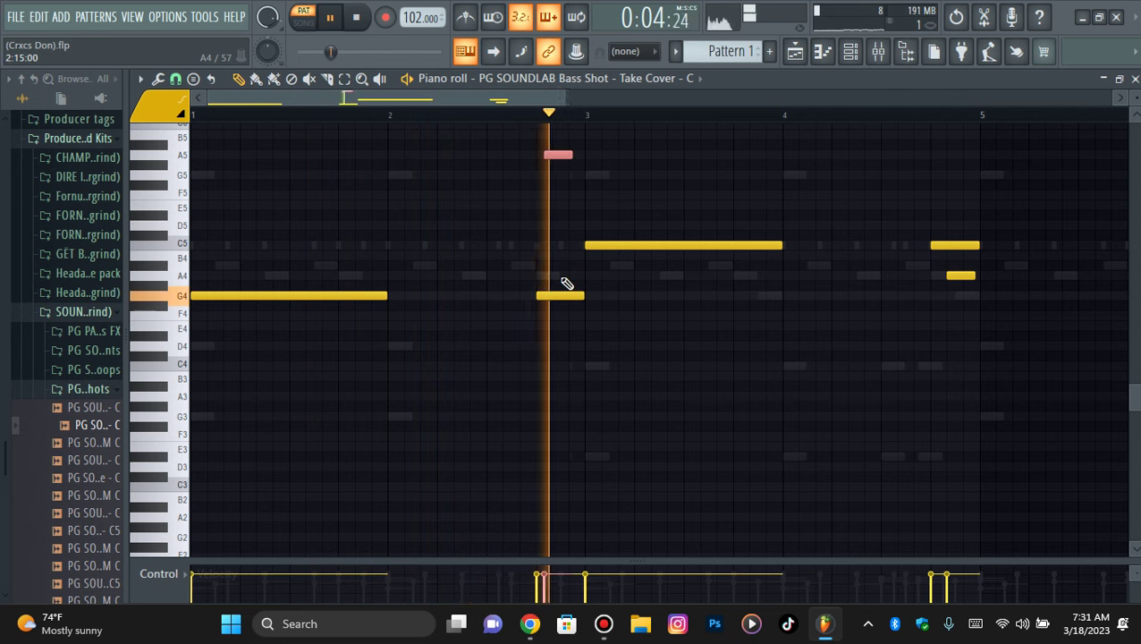
Step: Try another A4 slide note near the end of bar 3, delete it and stop playback
left_click(733, 275)
right_click(754, 277)
key("space")
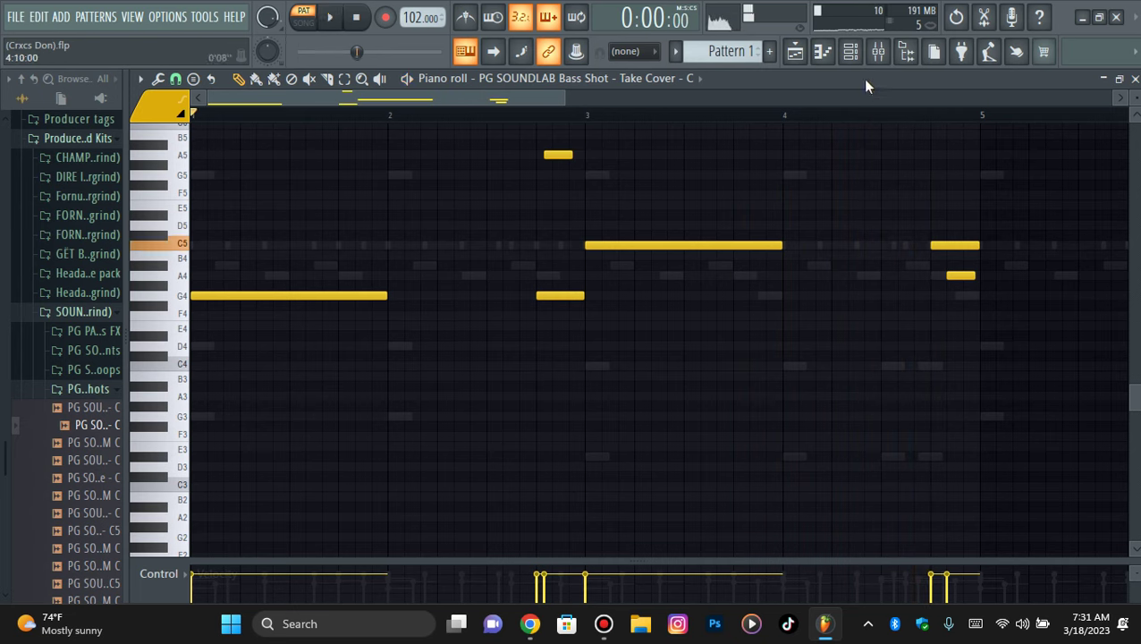
Step: Set the Pluck Classic channel's root note to A4 and open the Take Cover bass shot's root note settings
left_click(850, 51)
left_click(356, 147)
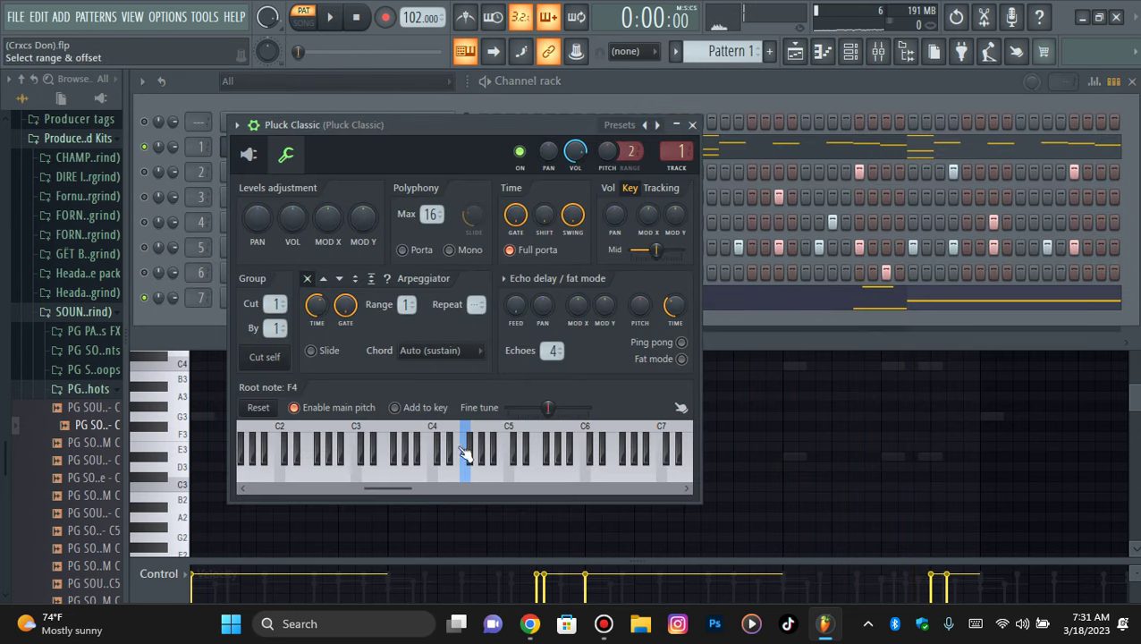
left_click(210, 323)
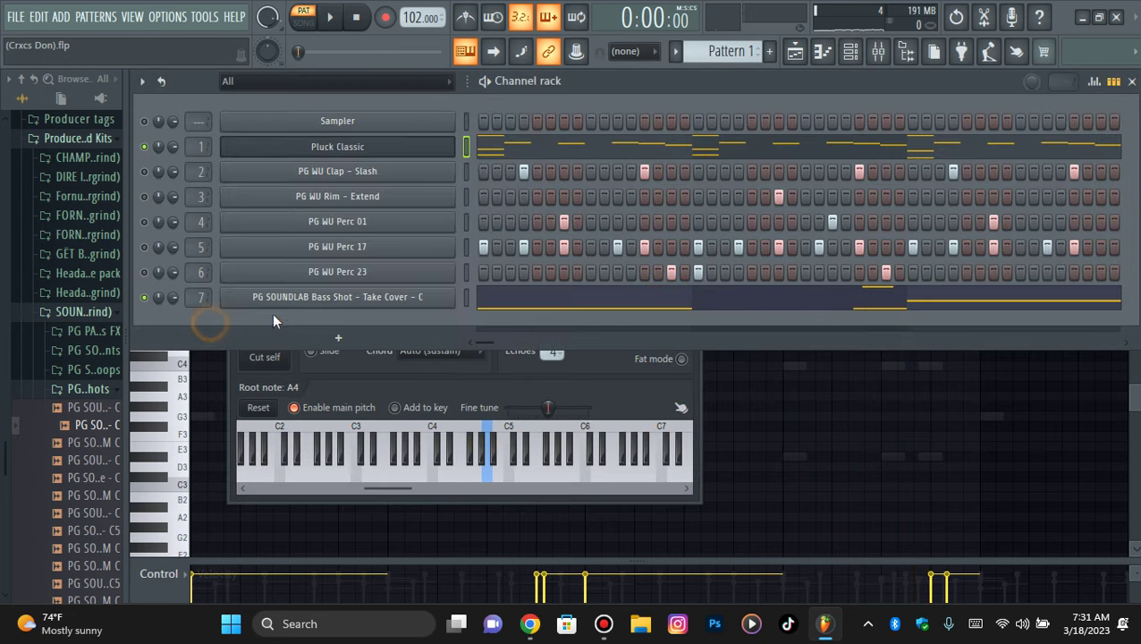
left_click(288, 304)
left_click(328, 208)
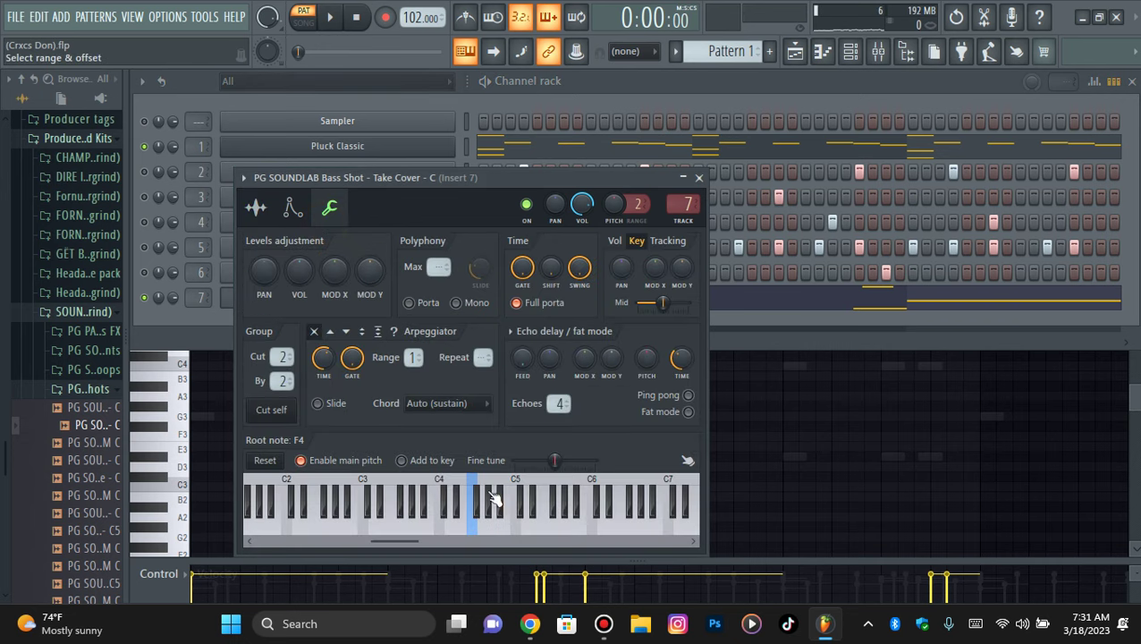
left_click(216, 317)
left_click(307, 297)
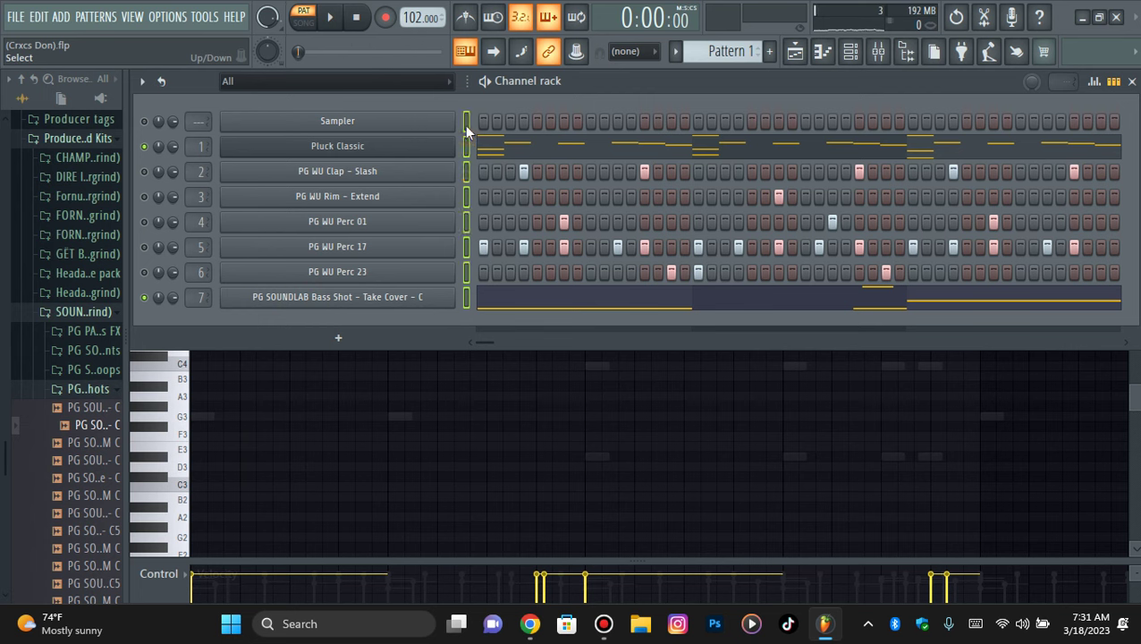
Step: Play the pluck and bass together, unmute all channels and replay the full pattern
key("space")
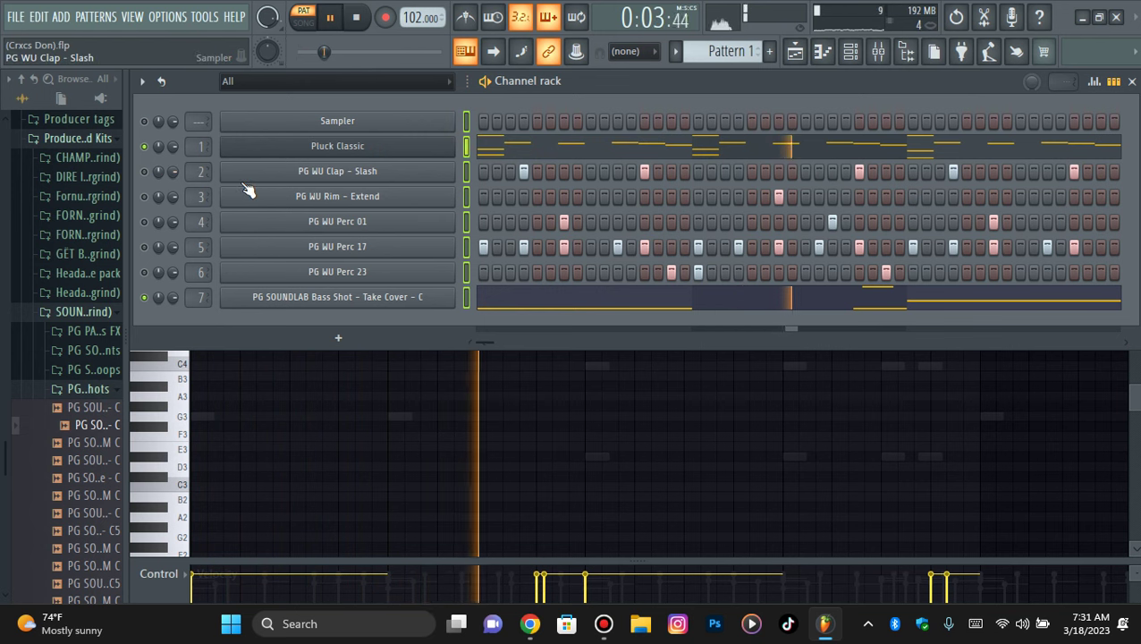
right_click(147, 151)
left_click(171, 164)
right_click(146, 147)
left_click(168, 156)
key("space")
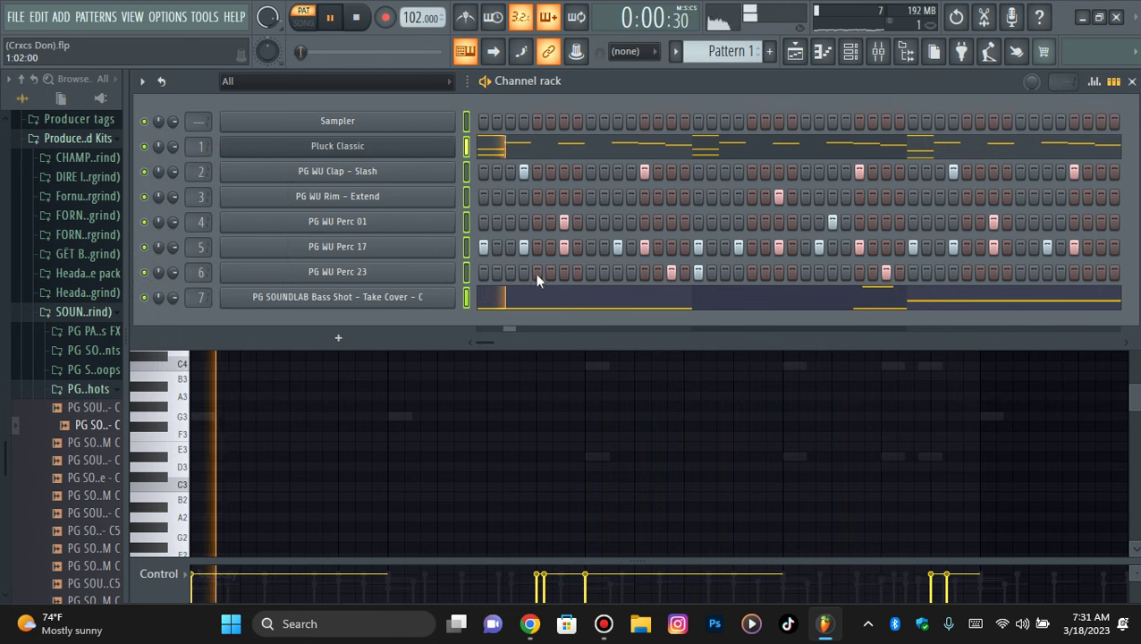
Step: Duplicate the four-bar bass line into bars 5 to 8 of the piano roll and return to the channel rack
right_click(428, 297)
left_click(467, 297)
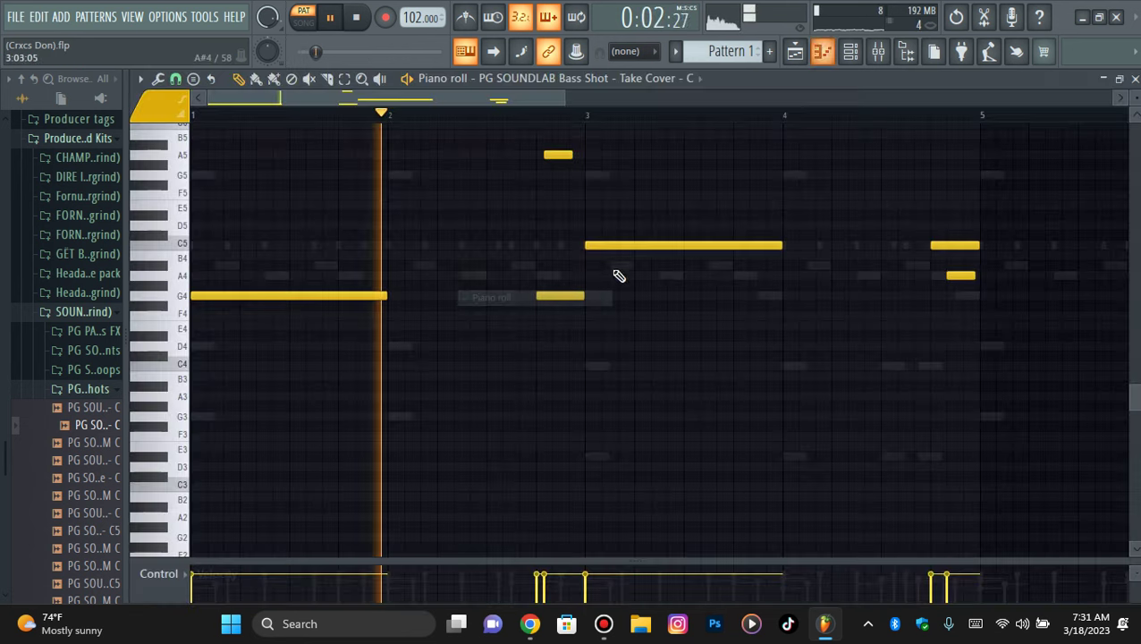
scroll(792, 178, "down", 2)
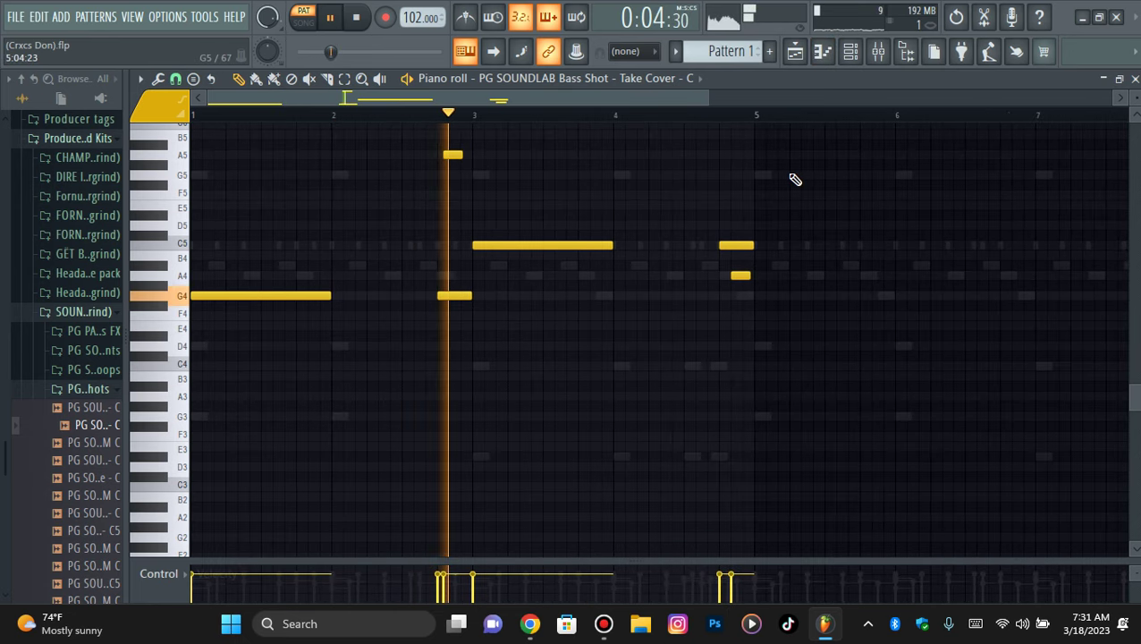
key("ctrl+b")
left_click_drag(349, 101, 207, 102)
left_click(644, 195, "ctrl")
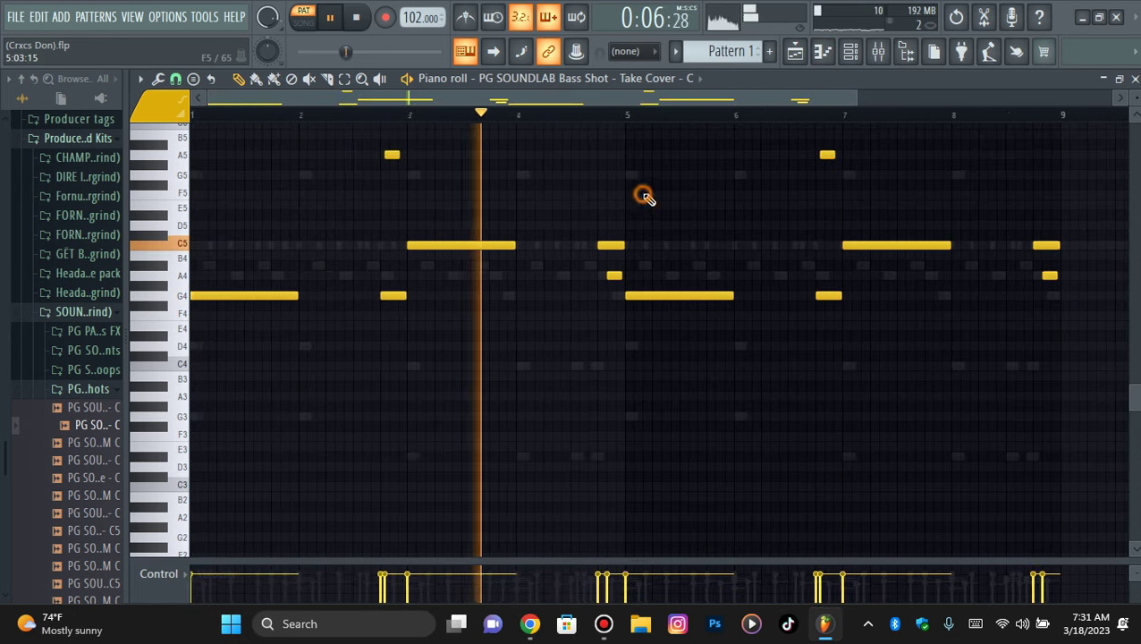
left_click_drag(856, 101, 815, 101)
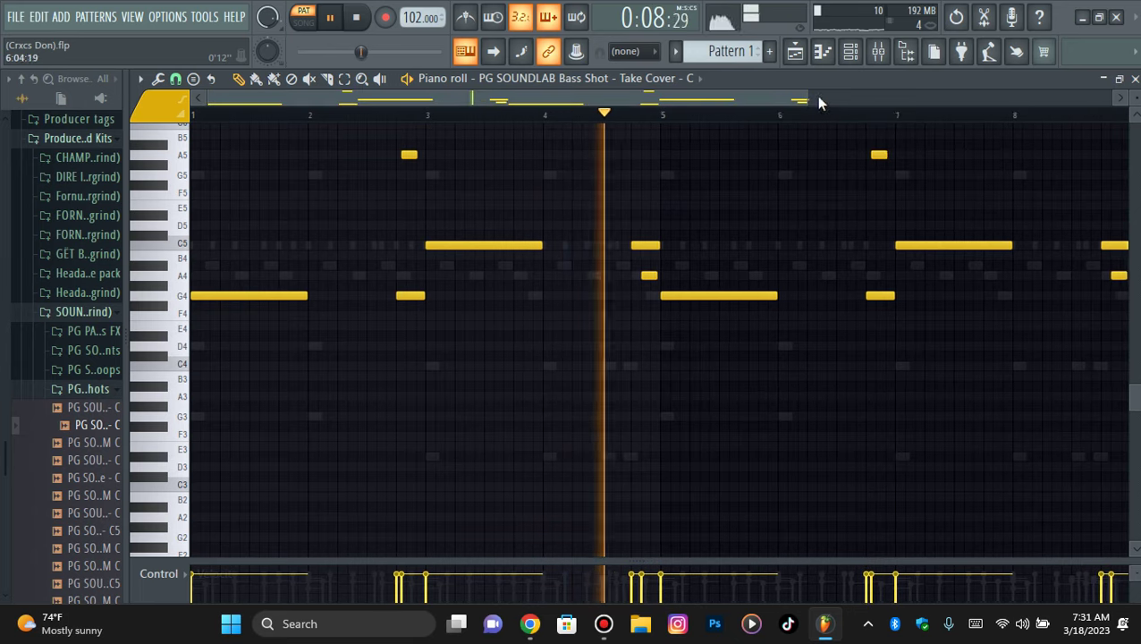
left_click(851, 51)
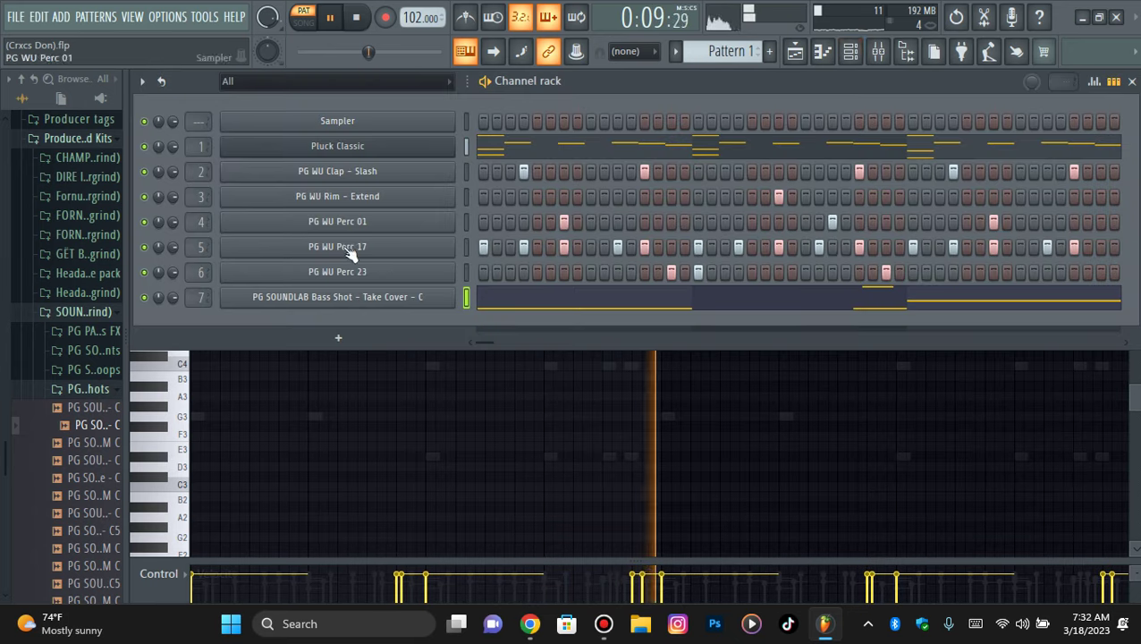
Step: Close the current kit folders in the sample browser and open the R&B drum kits folder under Drum Kits
left_click(79, 393)
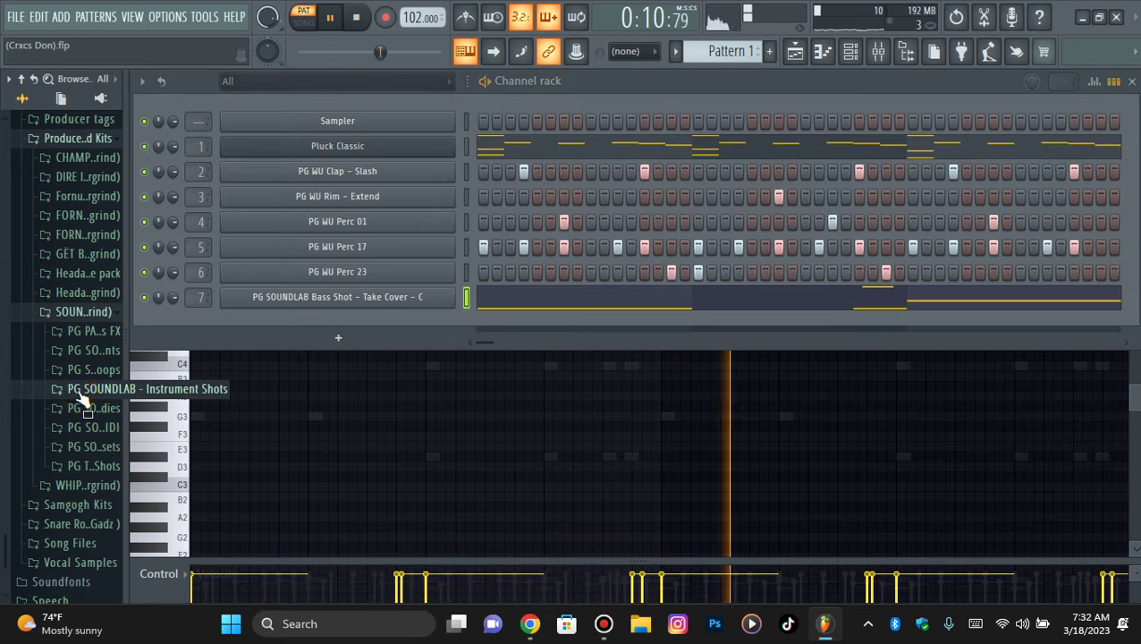
scroll(72, 218, "up", 4)
left_click(76, 216)
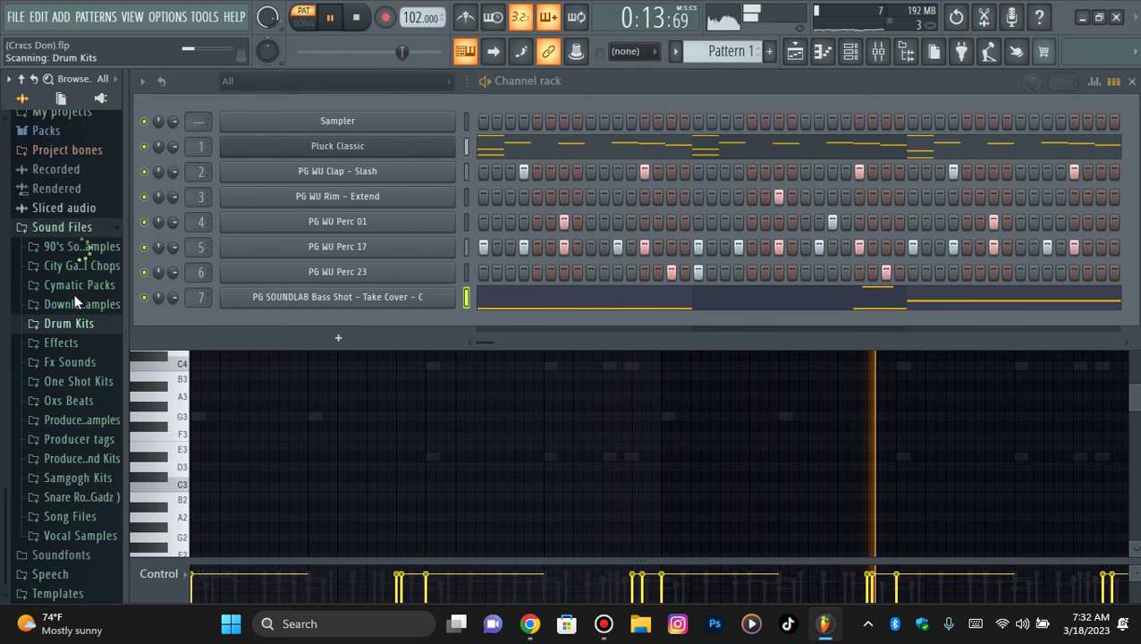
scroll(86, 384, "down", 10)
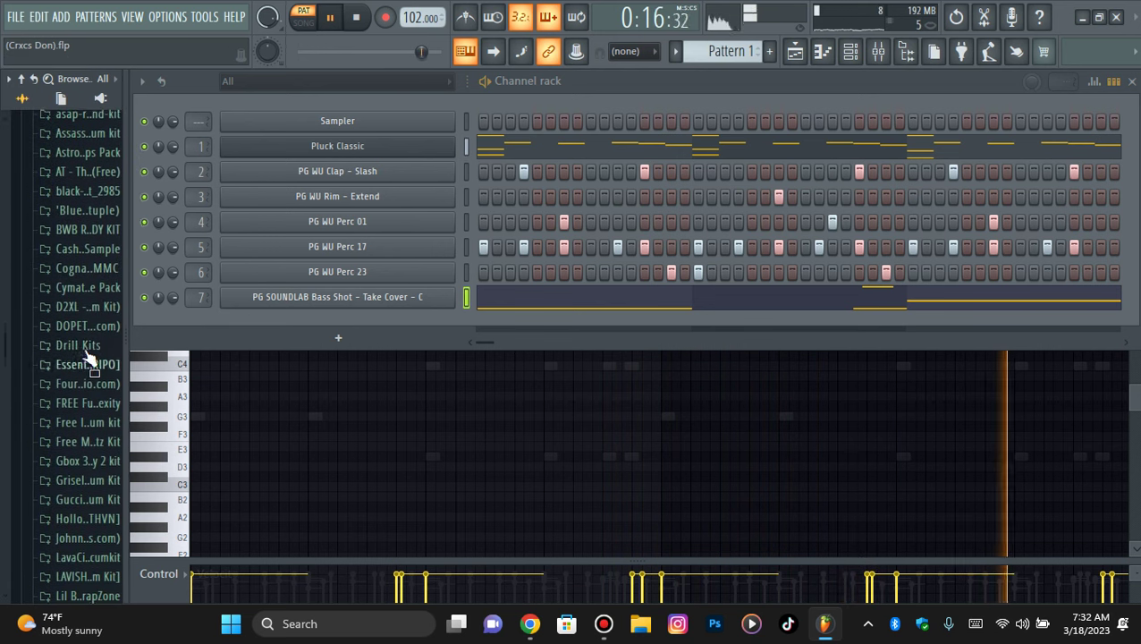
scroll(84, 367, "down", 6)
scroll(84, 377, "down", 1)
left_click(80, 365)
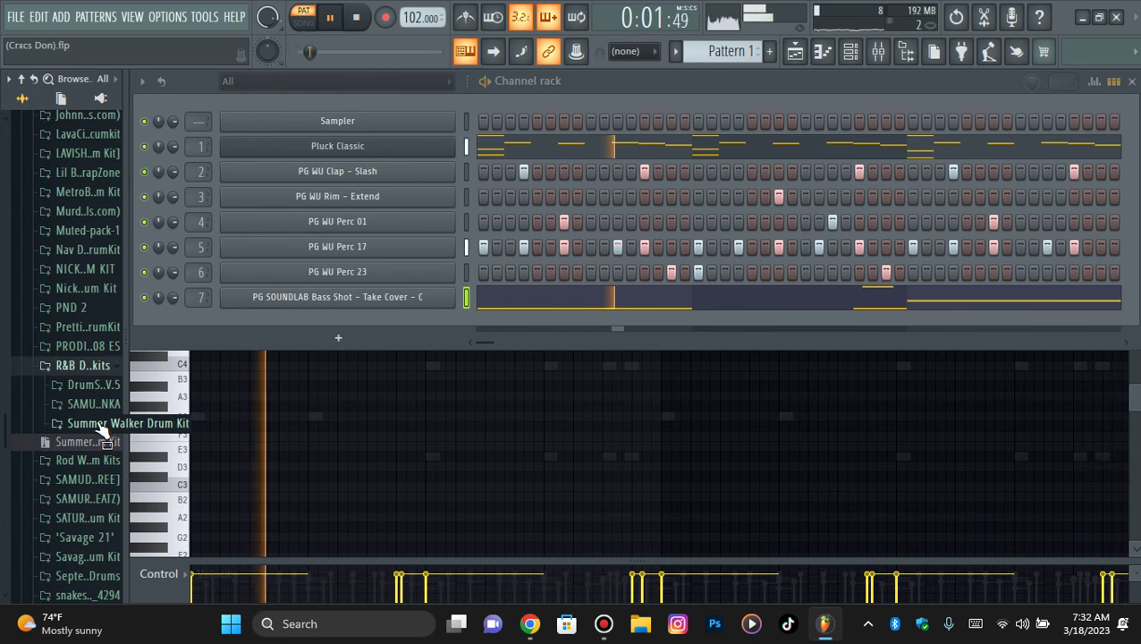
Step: Stop playback and add SW Kick 002 from the Summer Walker Drum Kit's Kicks folder as a new channel
left_click(101, 427)
key("space")
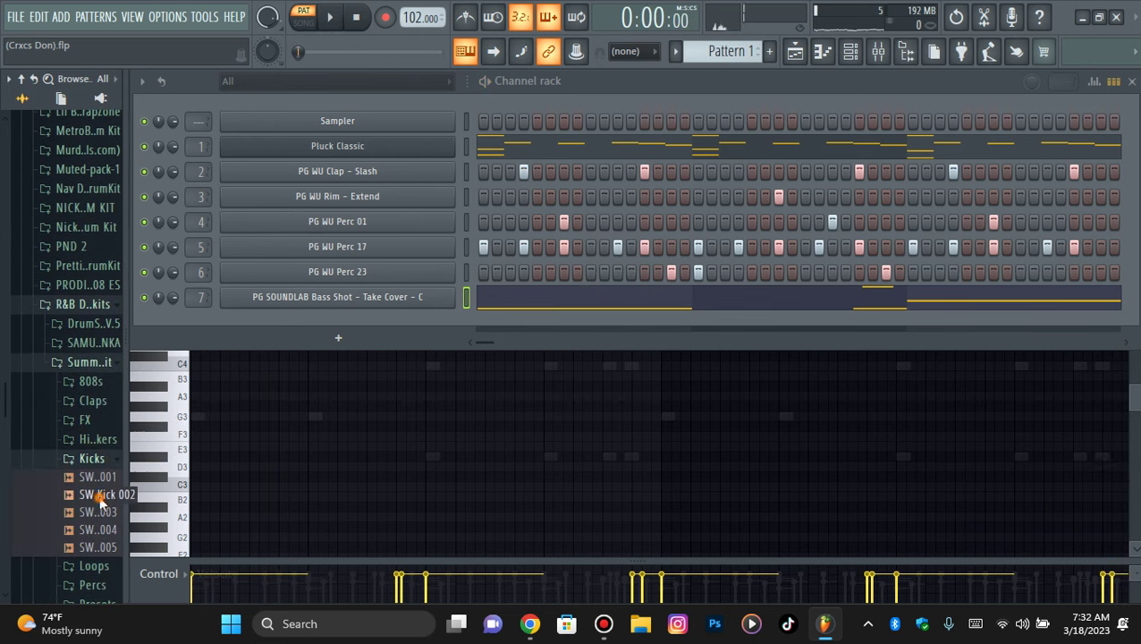
left_click_drag(398, 351, 485, 359)
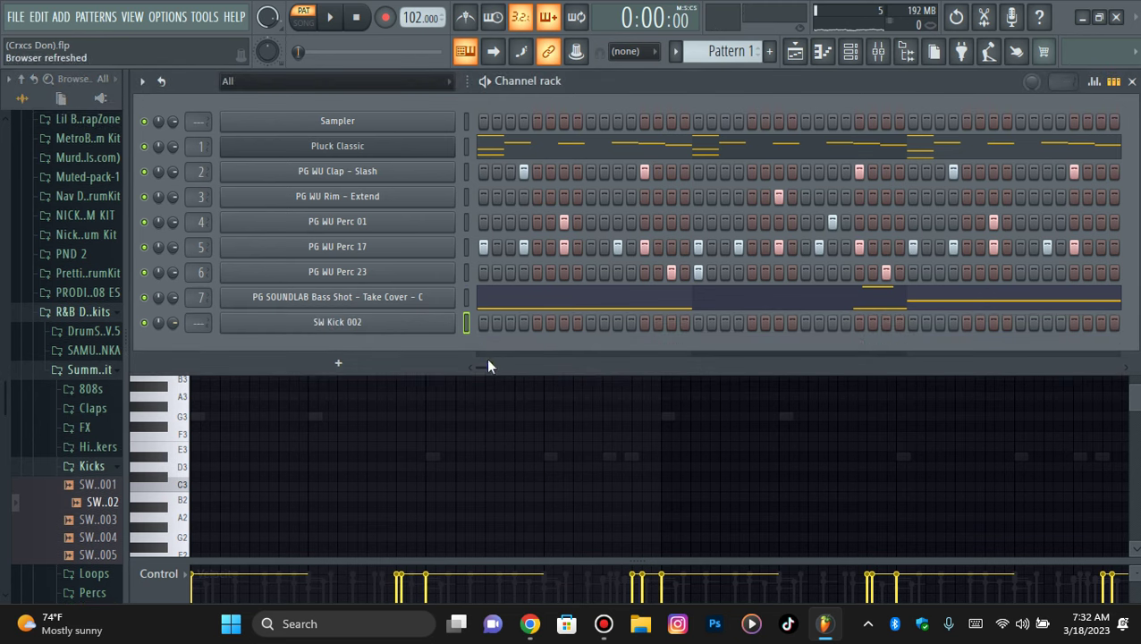
Step: Place SW Kick 002 hits on steps 1 and 11 of bar 1, try one on bar 2's step 2 and remove it
key("space")
left_click(616, 324)
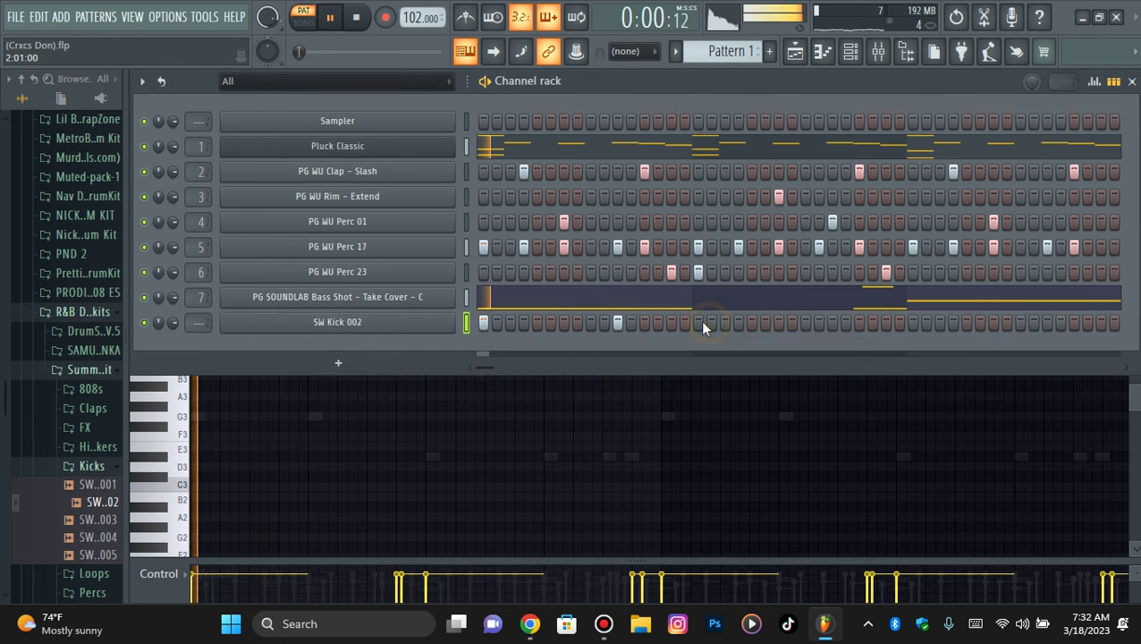
left_click(711, 322)
key("space")
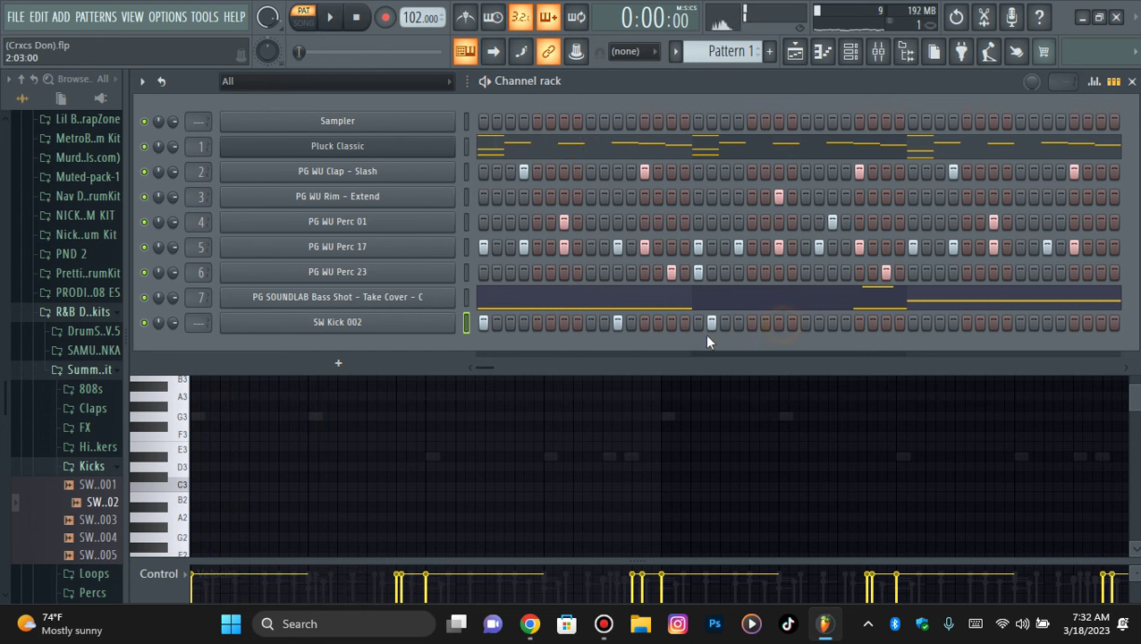
key("space")
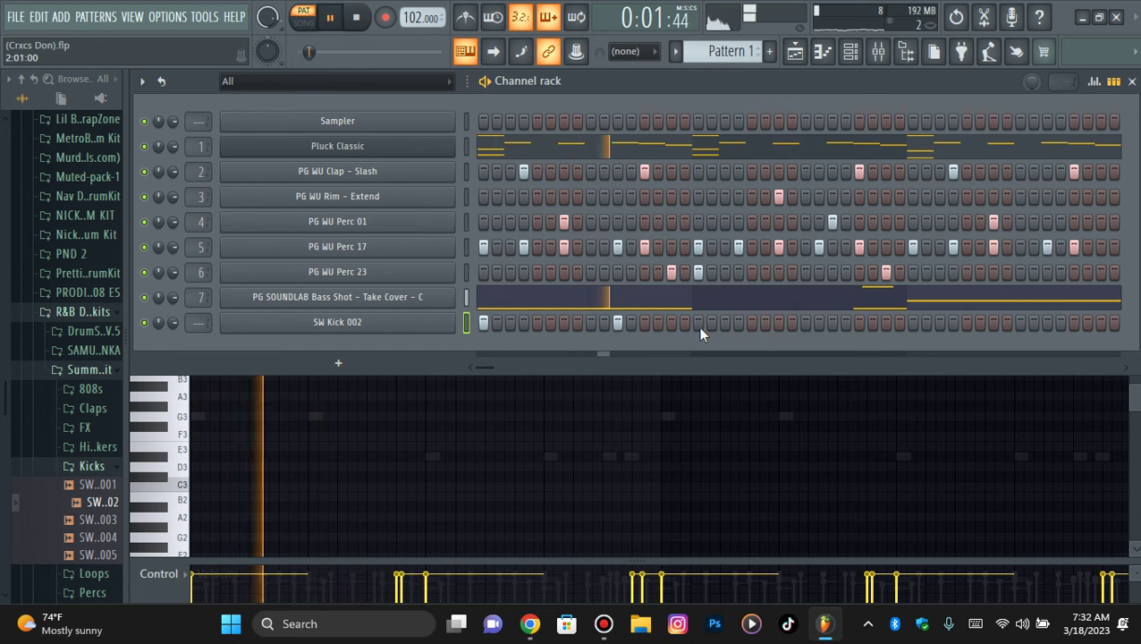
Step: Add SW Kick 002 hits on steps 1, 9 and 11 of bar 2 and steps 1, 7 and 11 of bar 3
left_click(697, 322)
left_click(831, 323)
left_click(913, 323)
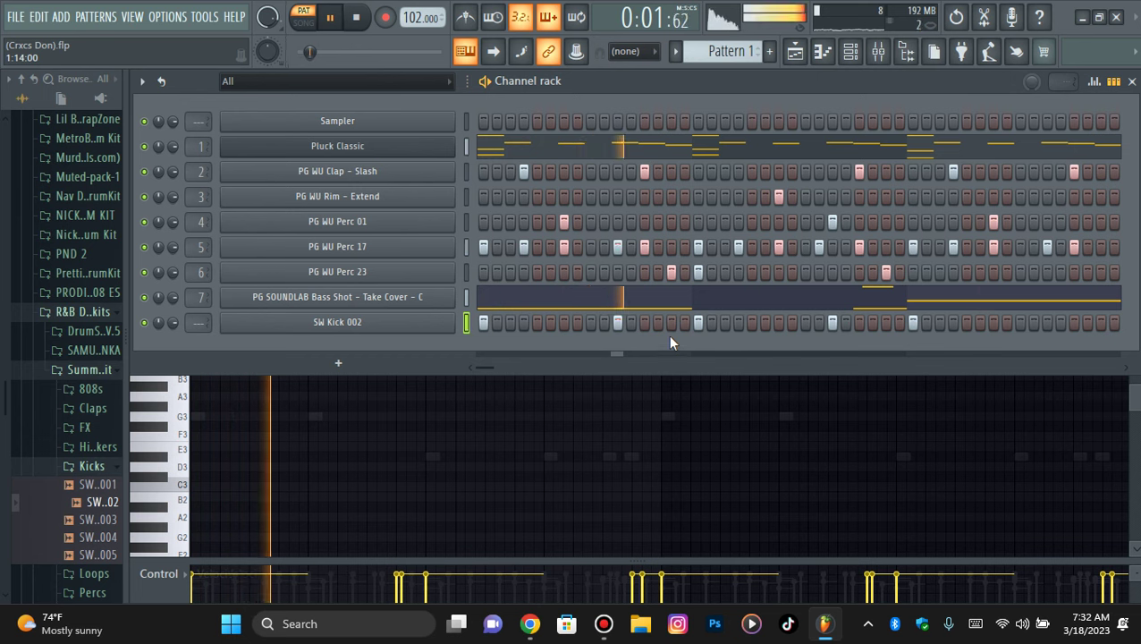
left_click(804, 322)
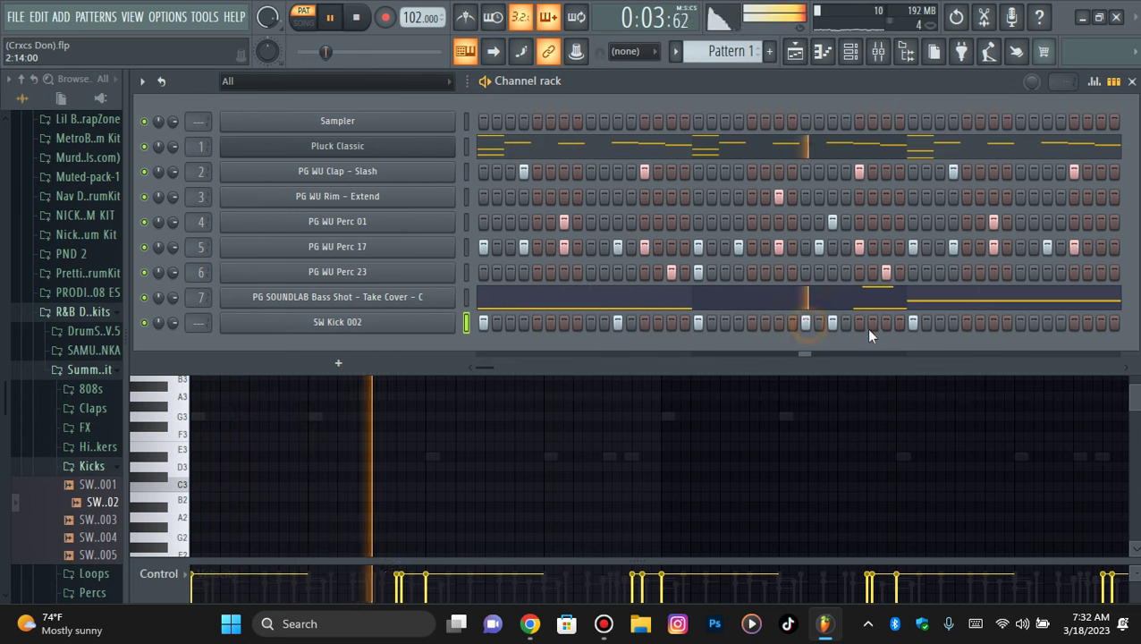
left_click(992, 323)
left_click(1046, 323)
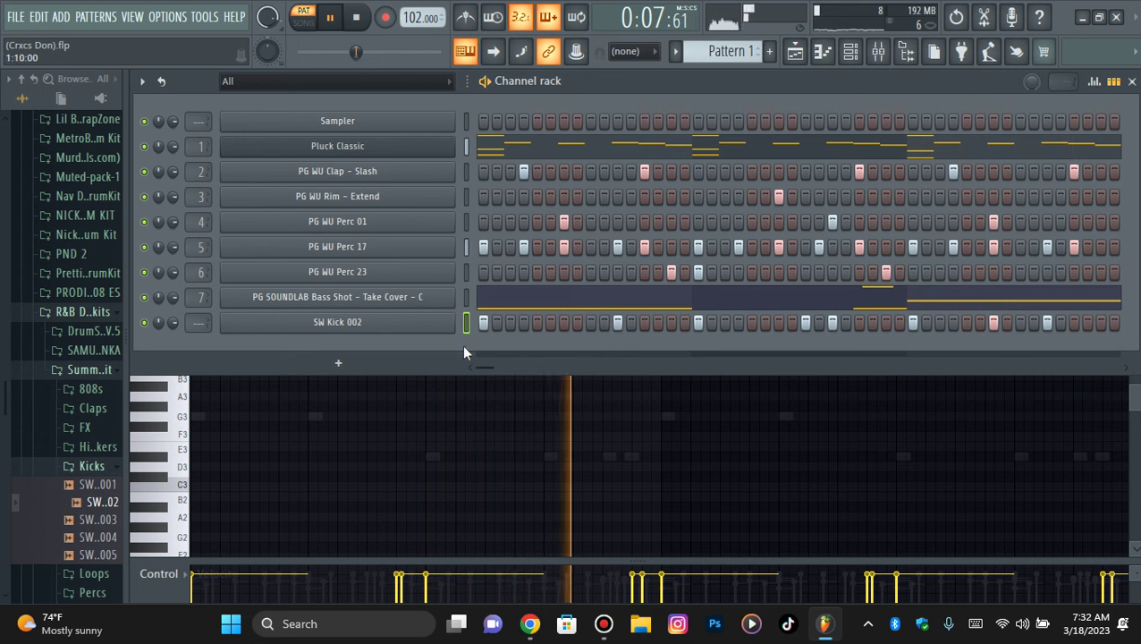
right_click(440, 326)
left_click(444, 334)
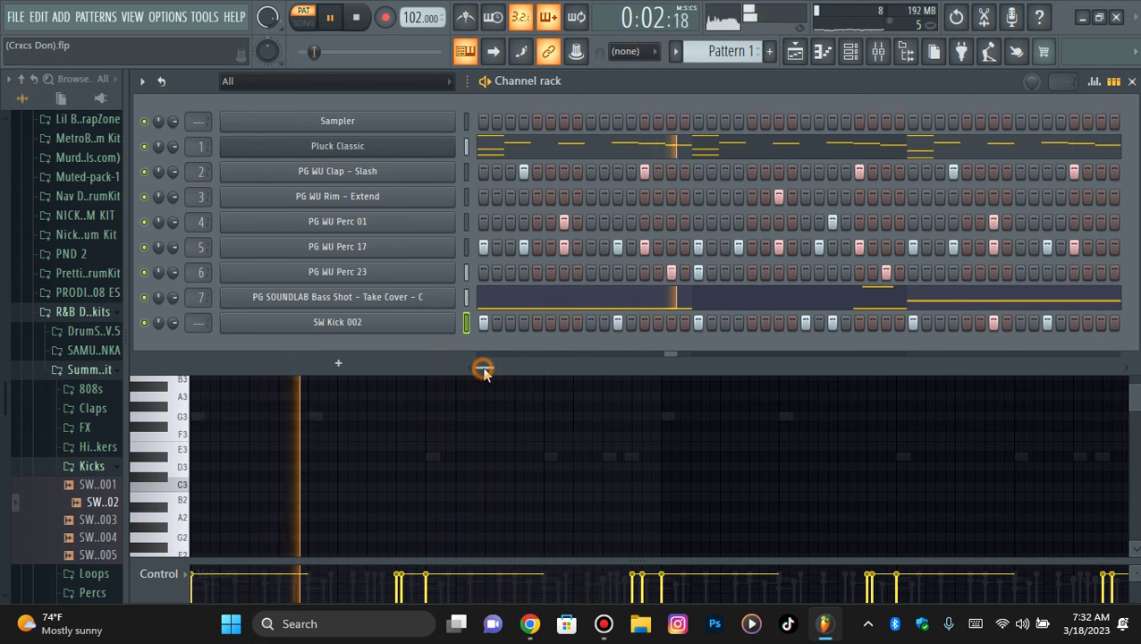
Step: Try SW Kick 002 hits on bar 4's steps 8 and 12, remove them, and place hits on steps 9 and 15 instead
left_click_drag(483, 368, 490, 369)
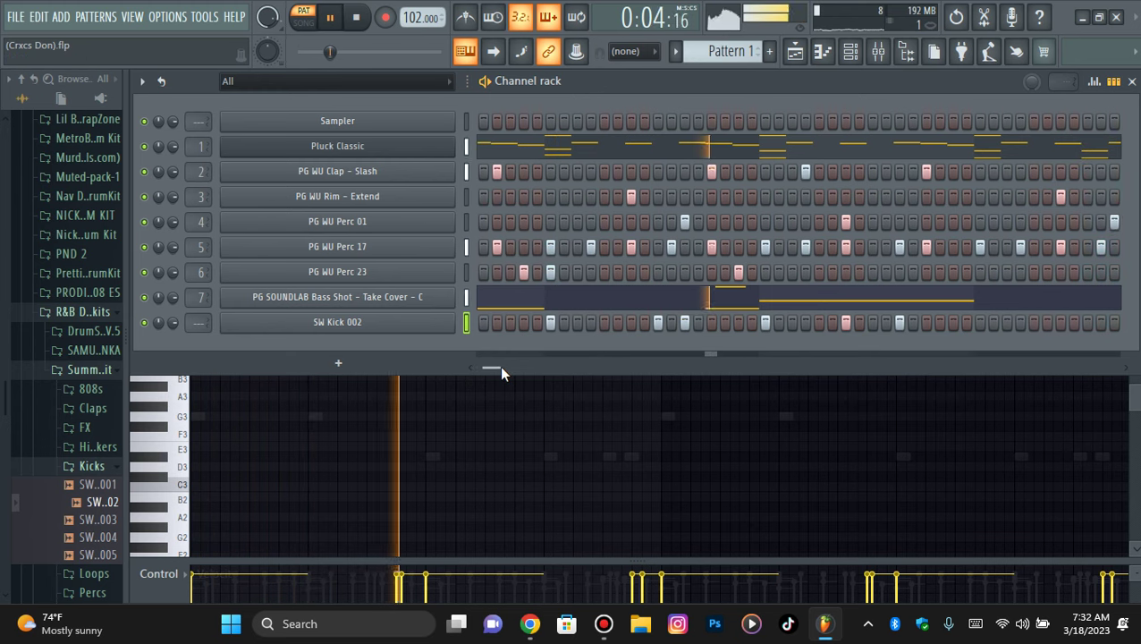
left_click(502, 368)
left_click_drag(501, 368, 511, 368)
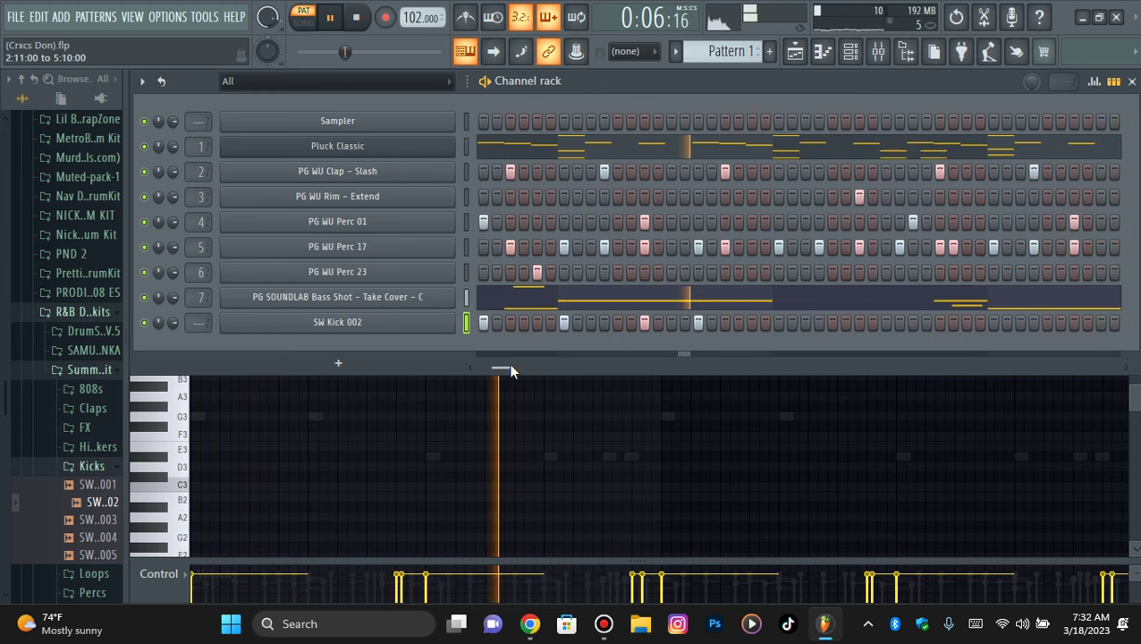
left_click(871, 323)
left_click(925, 322)
right_click(924, 328)
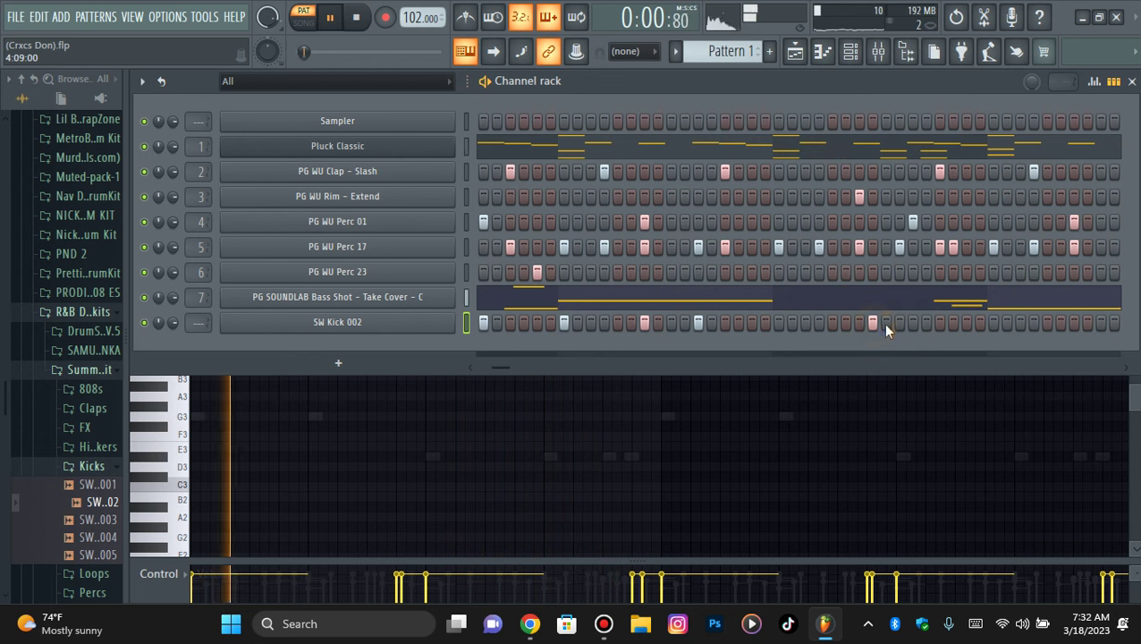
right_click(872, 323)
left_click(885, 322)
left_click(966, 323)
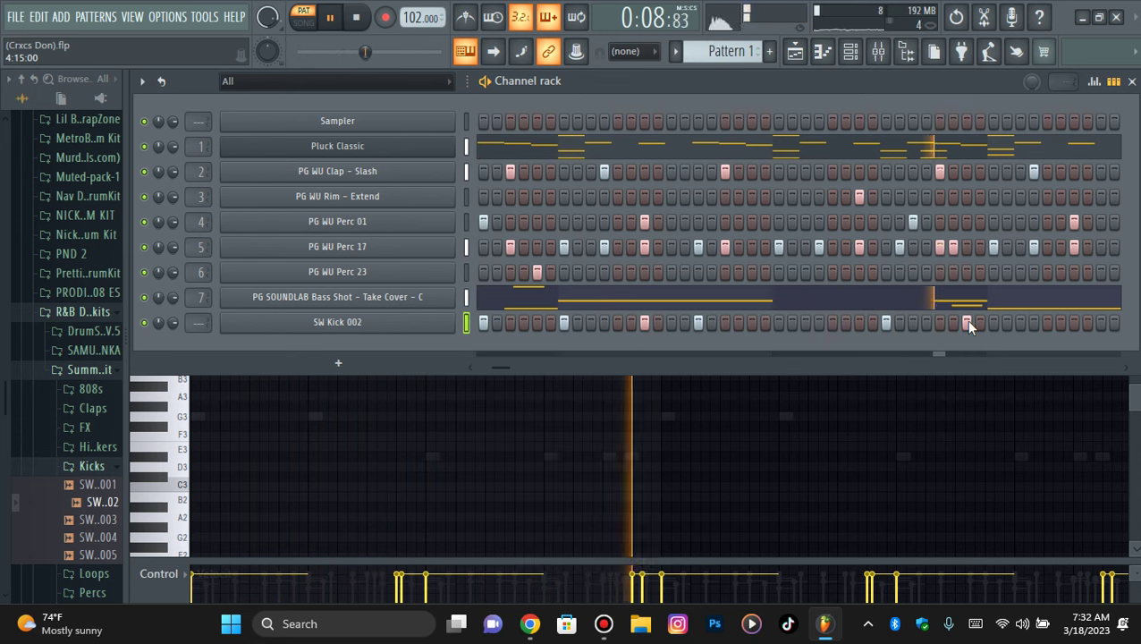
left_click_drag(504, 367, 323, 318)
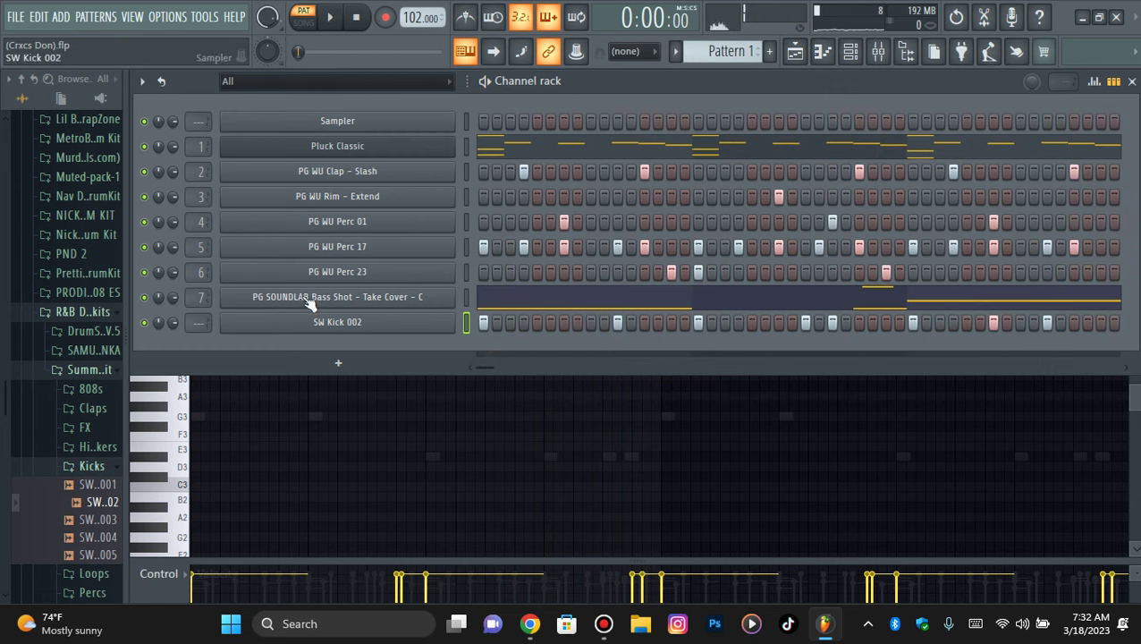
Step: Delete the PG SOUNDLAB Bass Shot - Take Cover - C channel
right_click(145, 299)
left_click(410, 300)
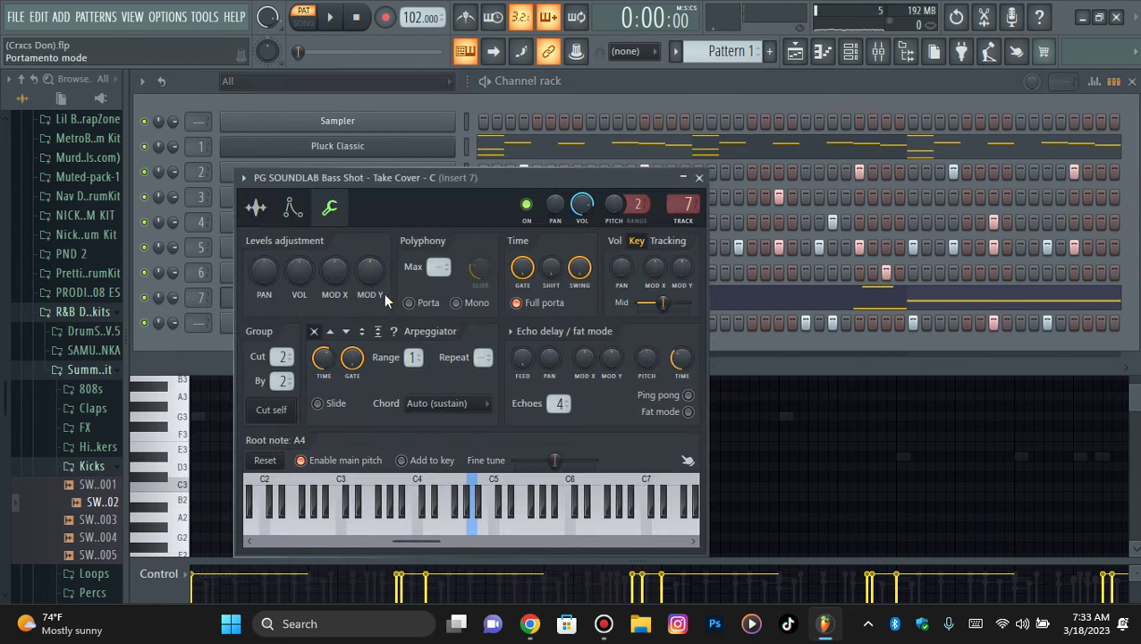
left_click(234, 302)
right_click(451, 298)
left_click(498, 473)
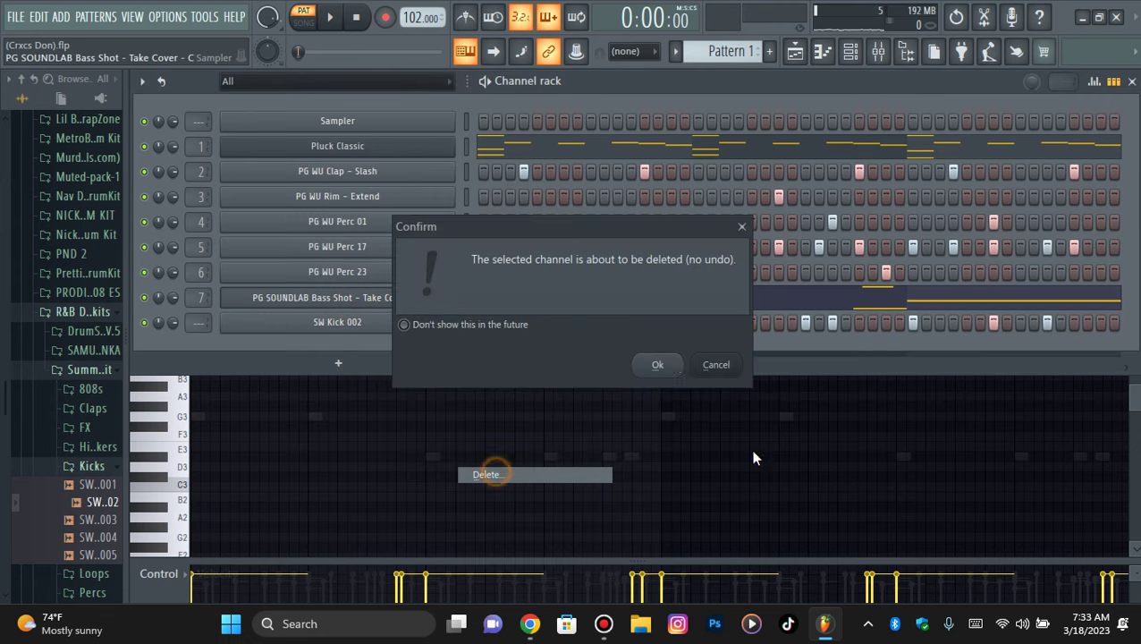
left_click(659, 364)
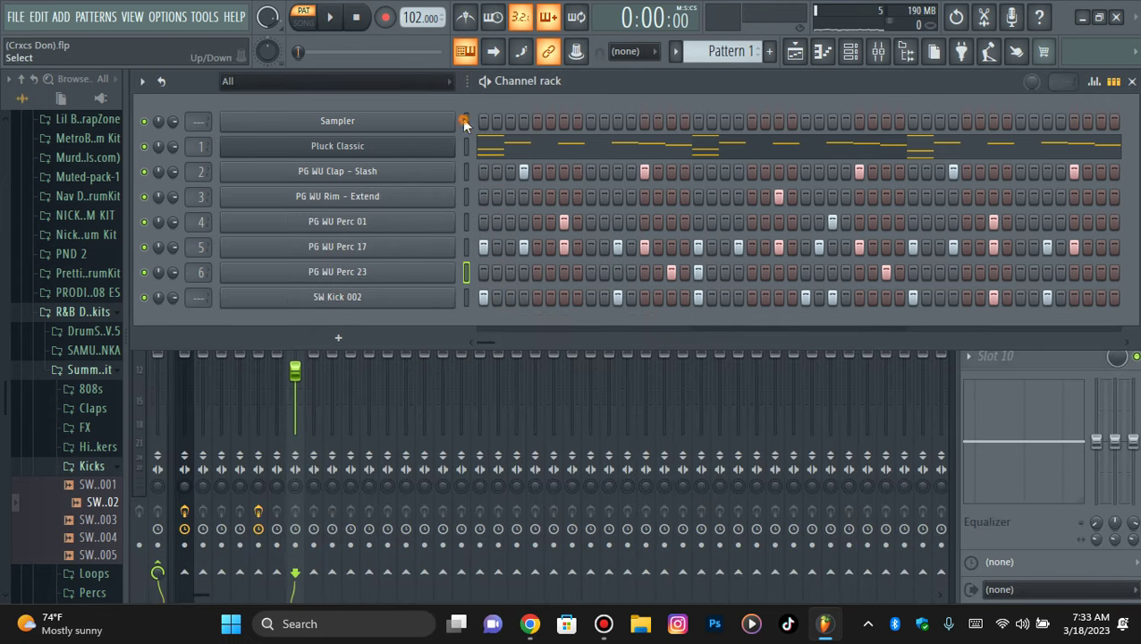
Step: Set the Pluck Classic channel's root note to G#4 and play the pattern with the new pitch
left_click(439, 143)
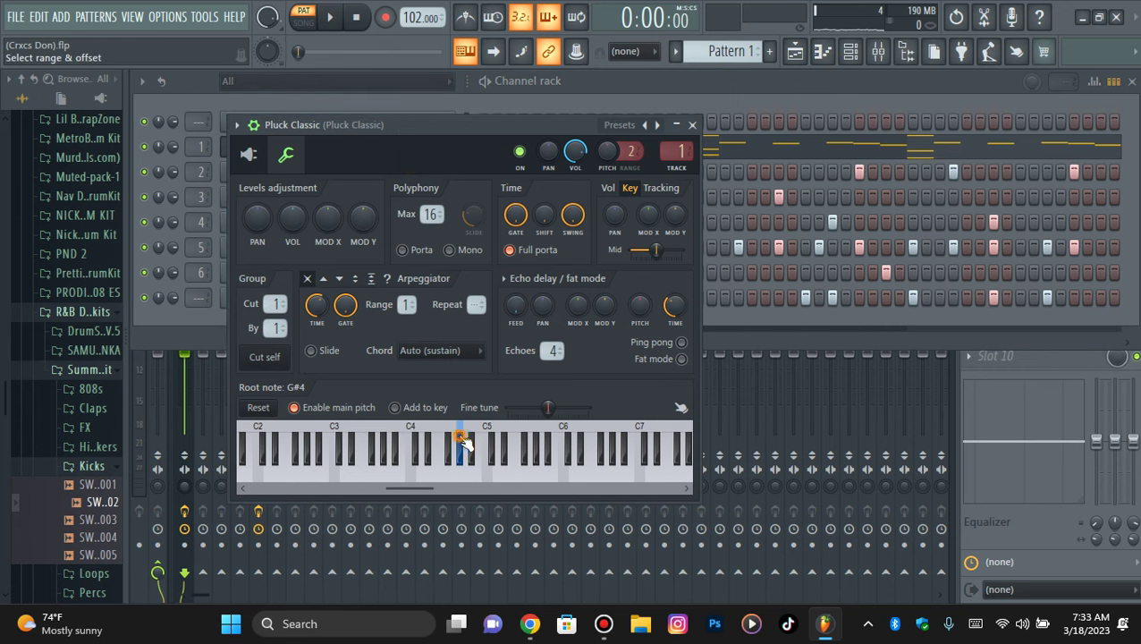
left_click(222, 149)
left_click(344, 143)
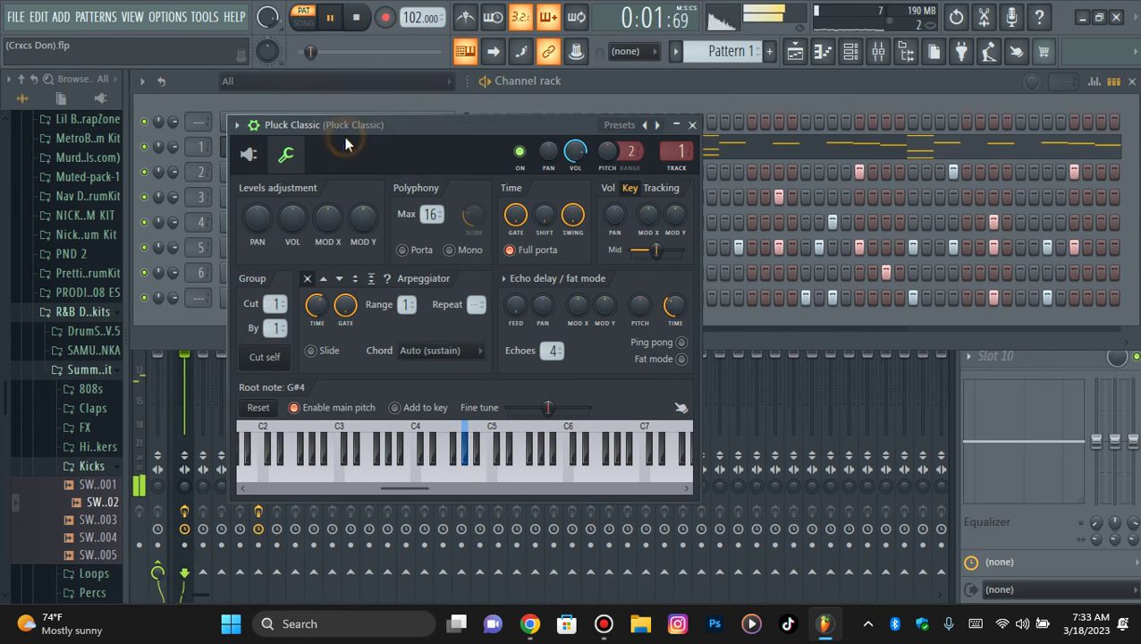
left_click(384, 152)
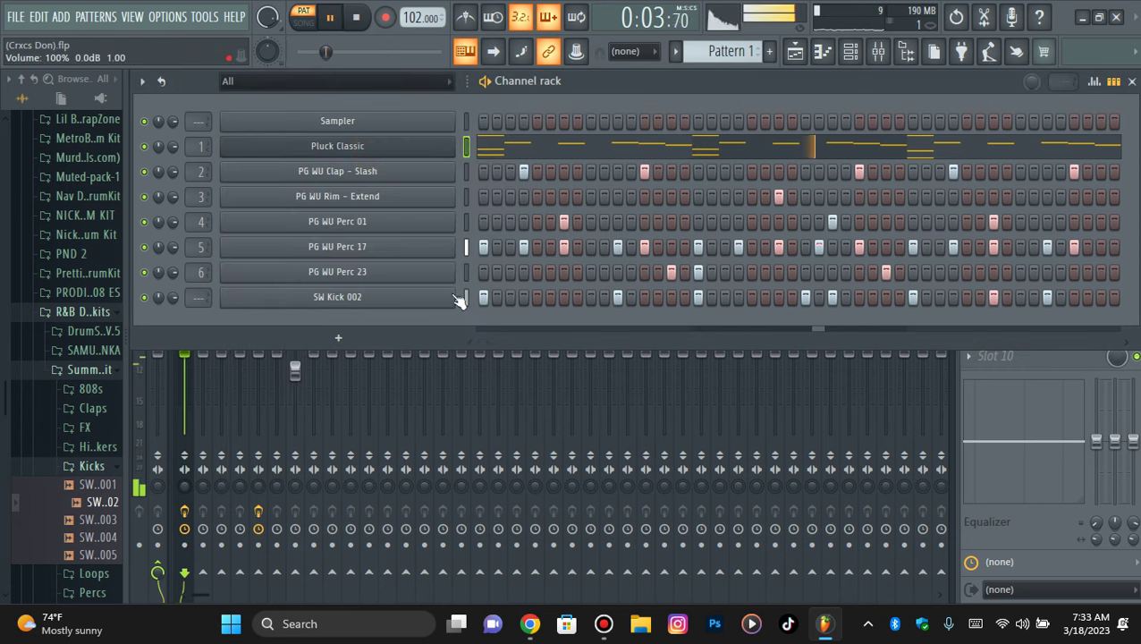
left_click(369, 150)
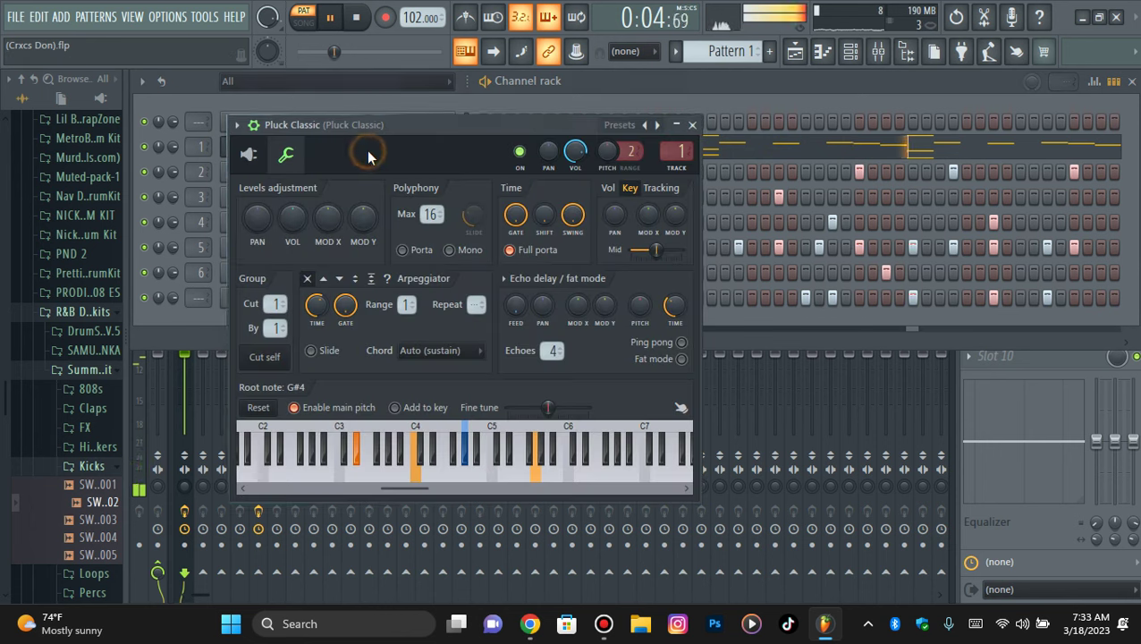
left_click(691, 125)
left_click(422, 150)
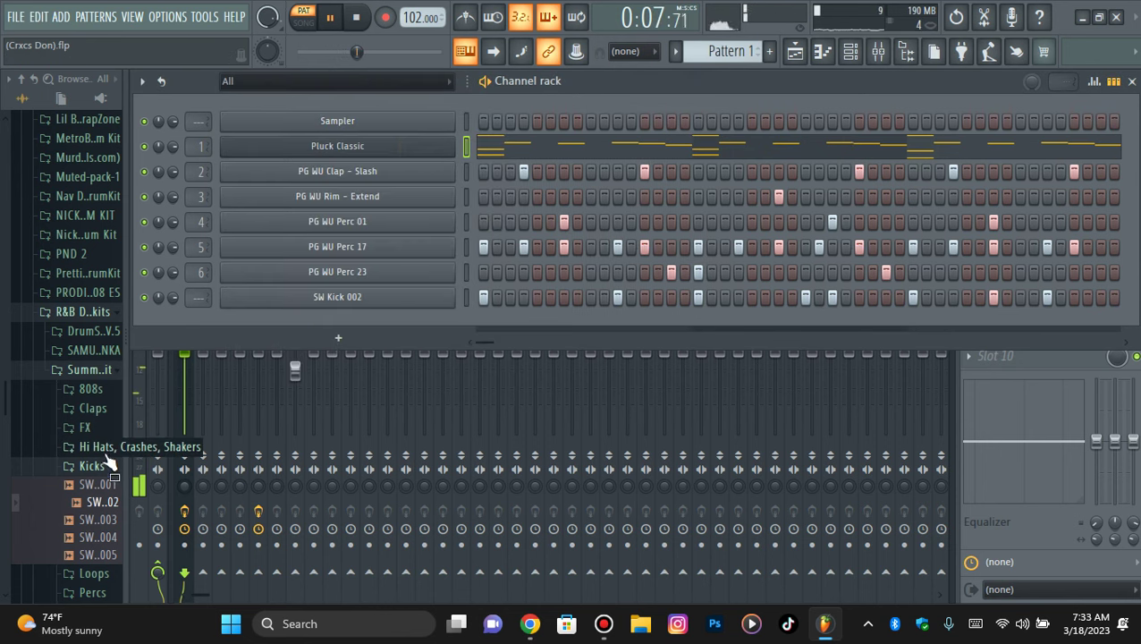
Step: Stop playback and add the PG WU 808 - Rotate - C sample from the WHIP UP Drum Kit as a new channel
left_click(80, 313)
scroll(83, 324, "down", 6)
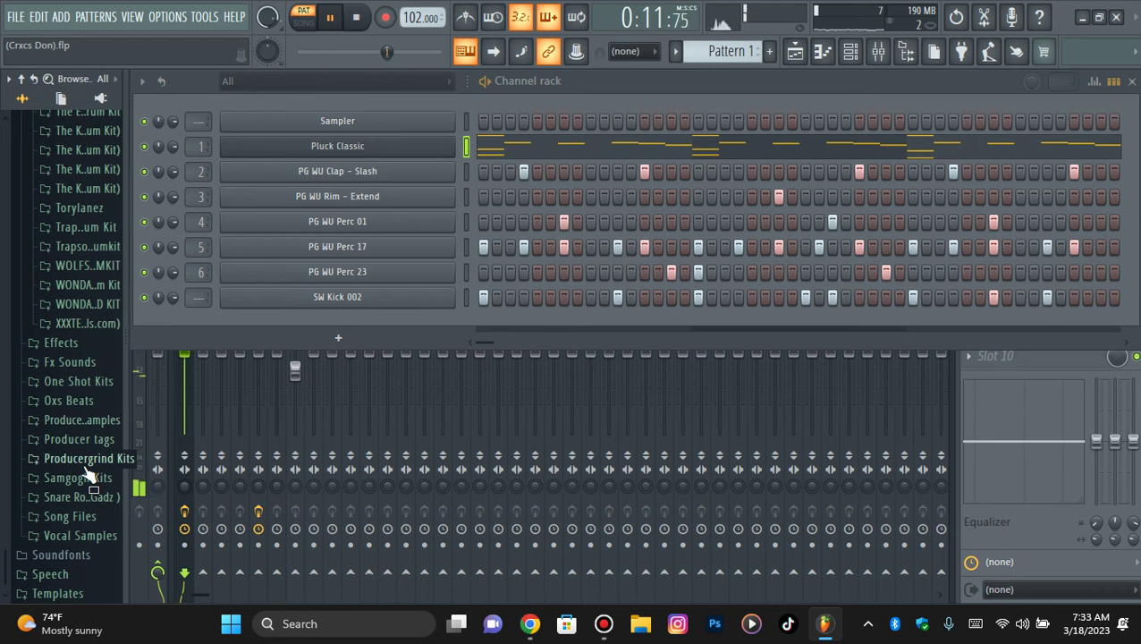
left_click(84, 460)
key("space")
scroll(85, 467, "down", 5)
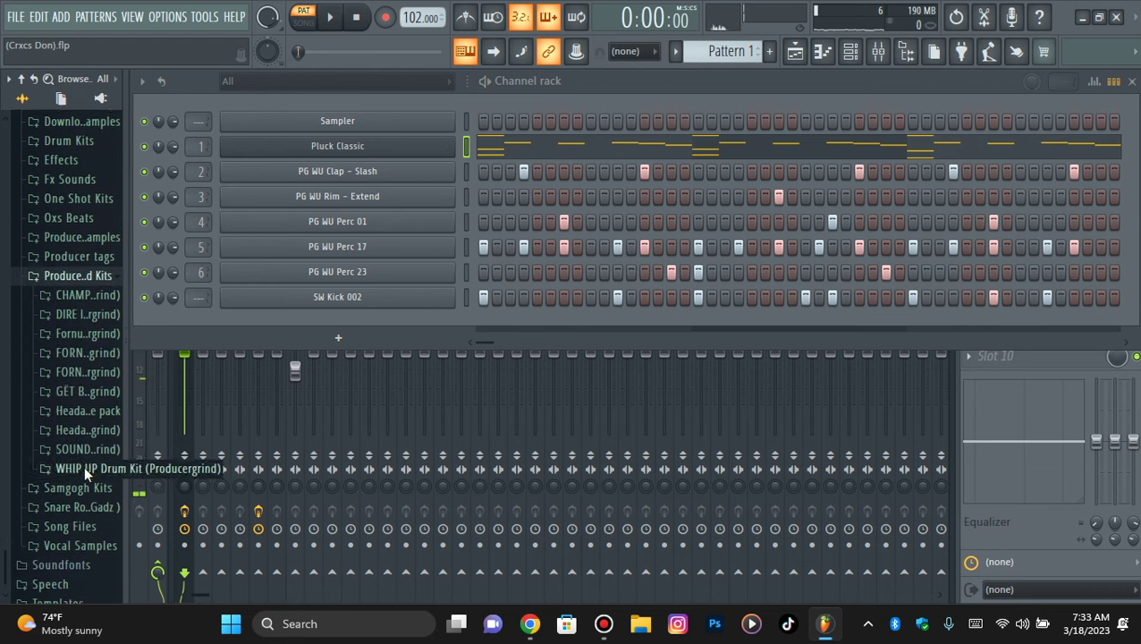
left_click(80, 460)
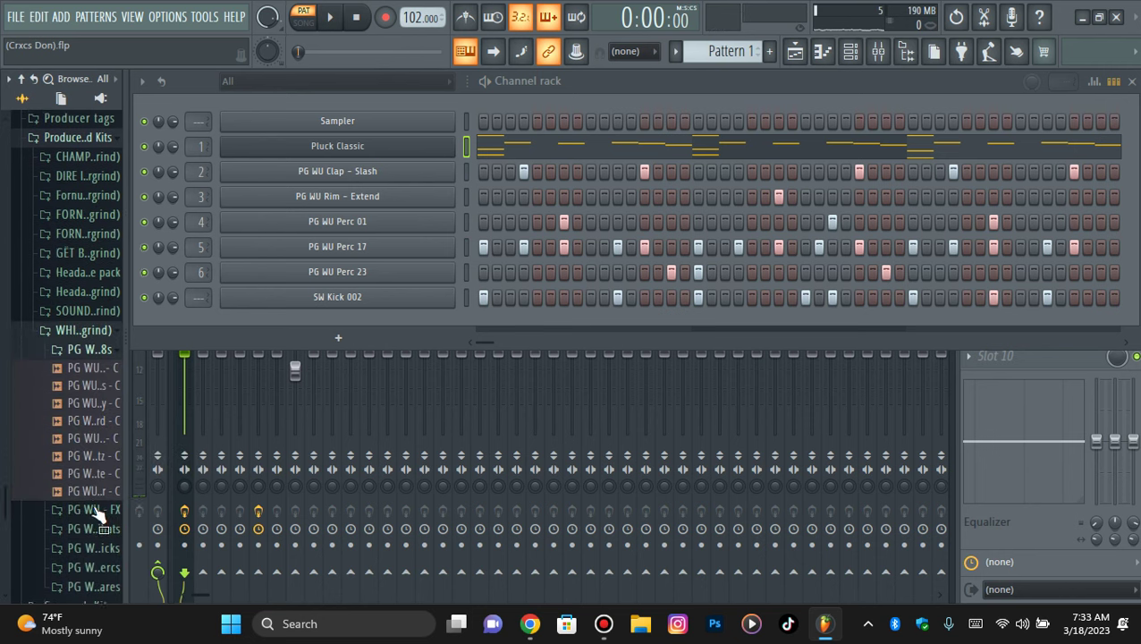
left_click(95, 489)
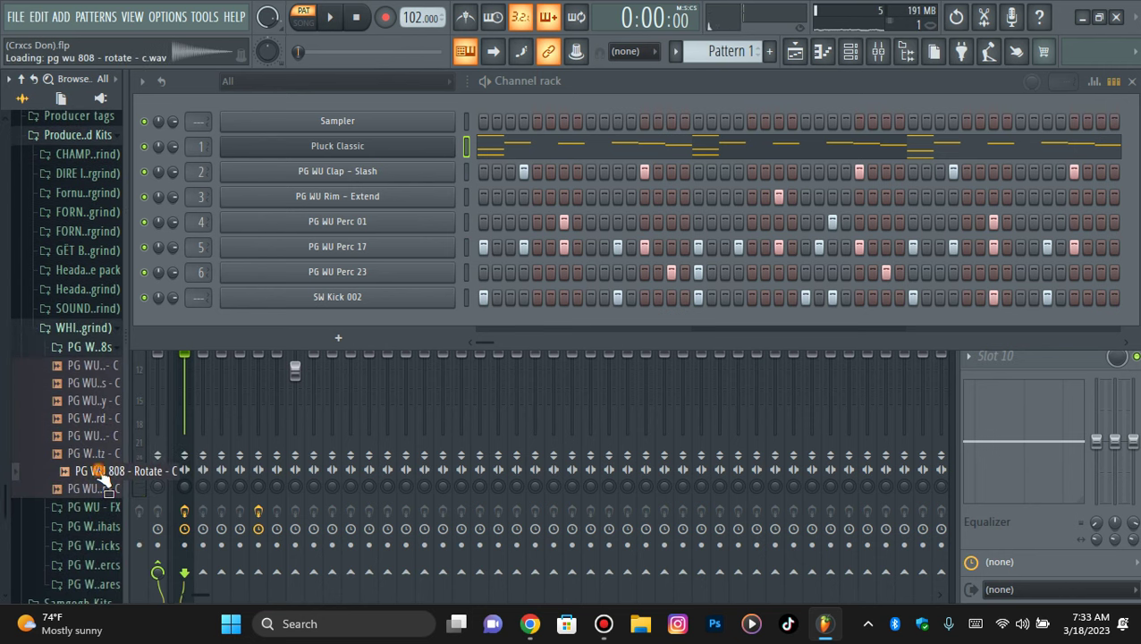
left_click_drag(280, 315, 281, 318)
Step: Copy the SW Kick 002 step pattern onto the PG WU 808 - Rotate - C channel
right_click(451, 297)
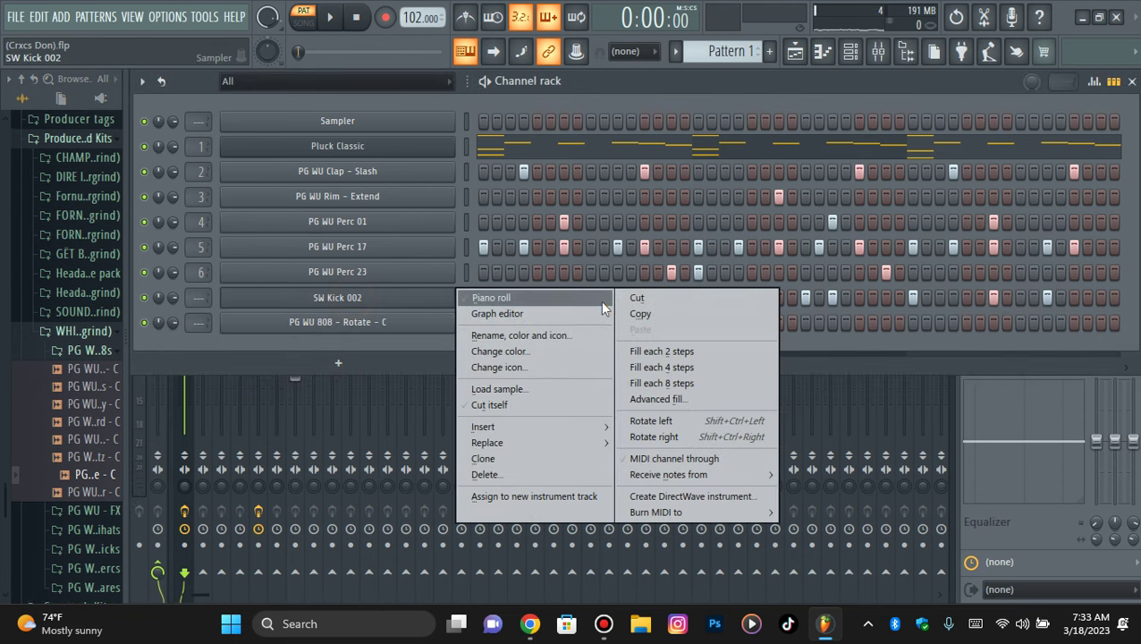
right_click(391, 323)
left_click(671, 353)
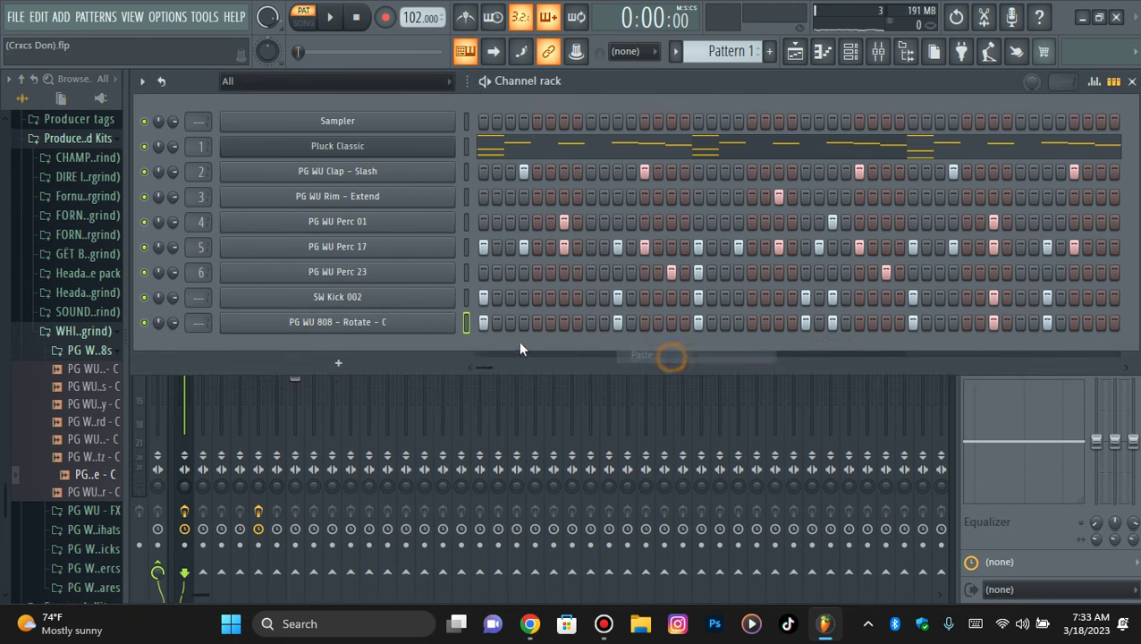
Step: Configure the PG WU 808 - Rotate - C channel with root note G#4, an enabled volume envelope with 29% decay, and self-cutting
left_click(393, 329)
left_click(298, 253)
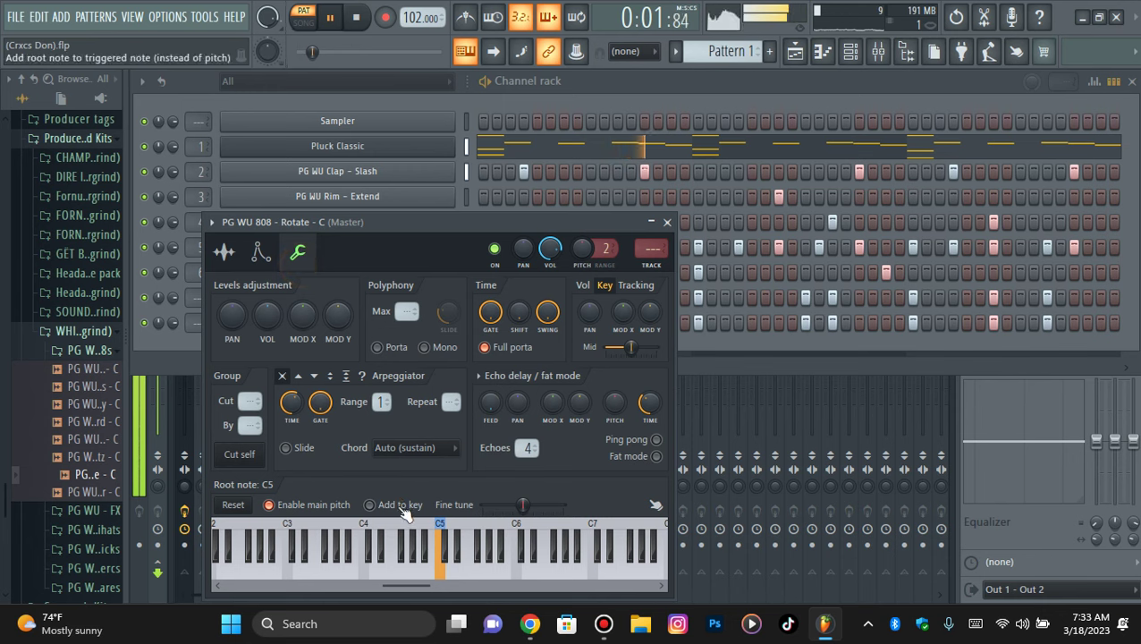
left_click(260, 253)
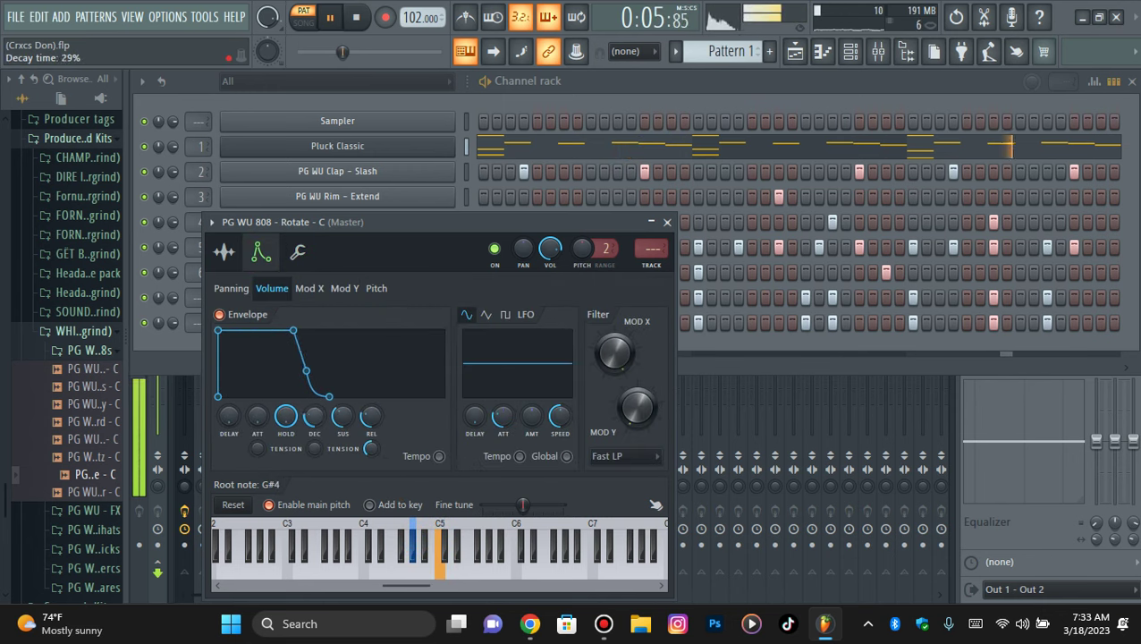
left_click(298, 251)
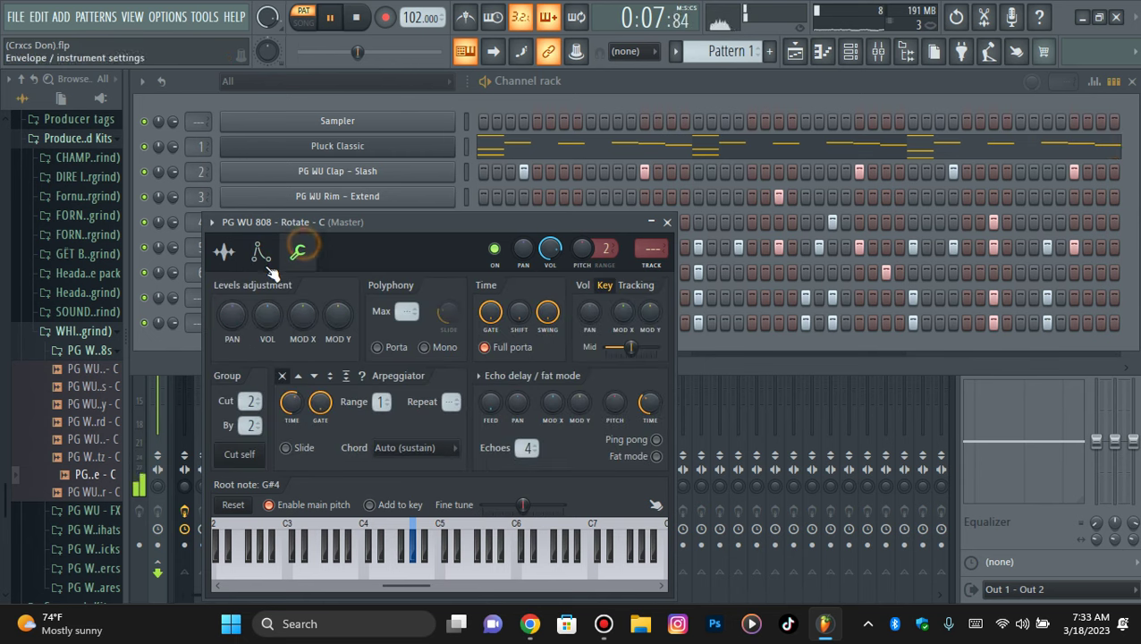
Step: Close the 808 channel settings and check the root note of the Pluck Classic channel
left_click(240, 257)
left_click(348, 322)
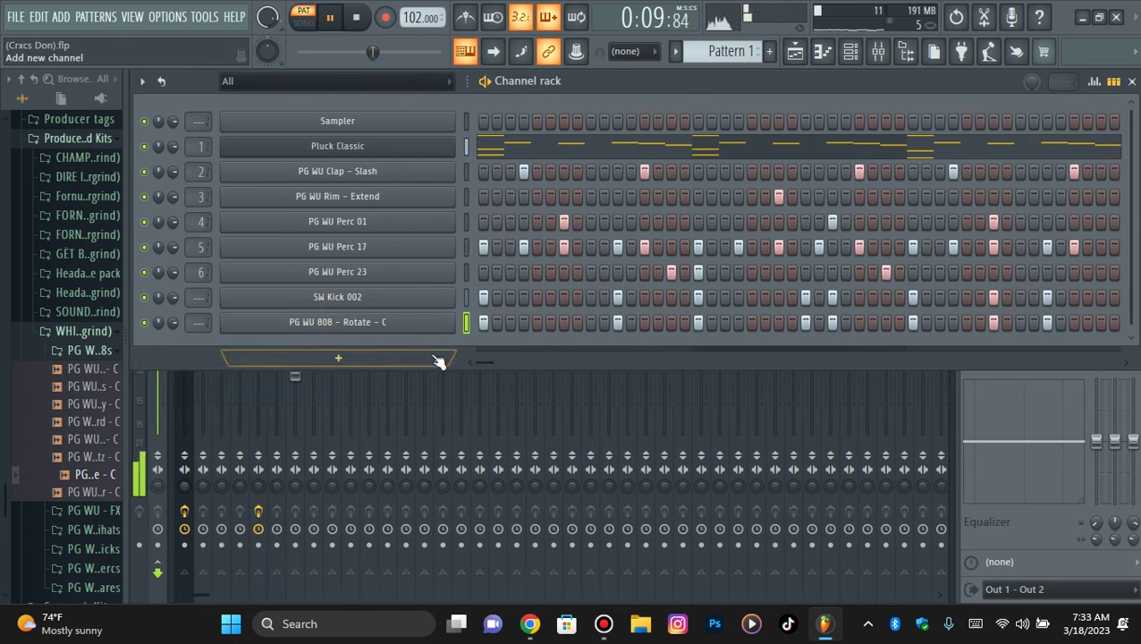
left_click(324, 147)
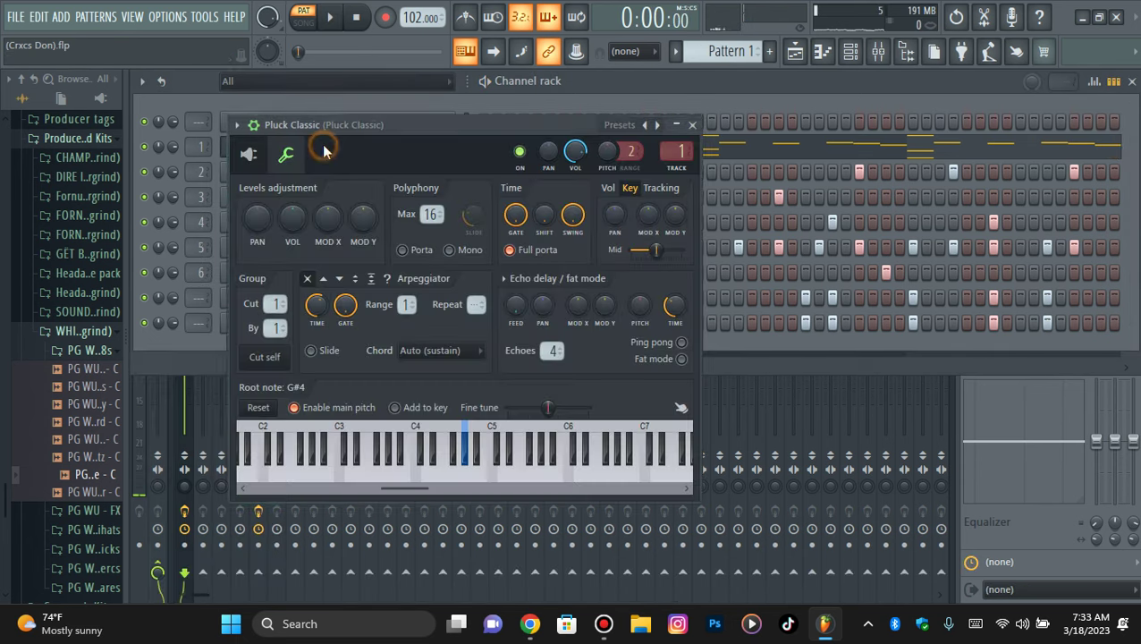
left_click(188, 338)
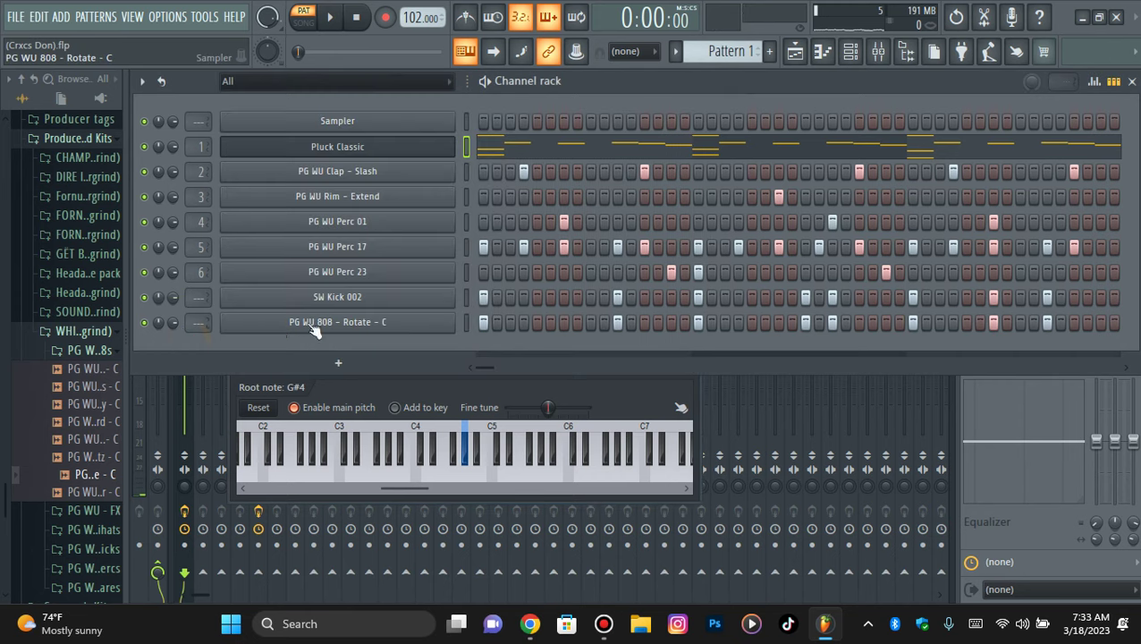
Step: Open the piano roll of PG WU 808 - Rotate - C and lower the two bar 1 notes to G4
right_click(418, 320)
left_click(477, 322)
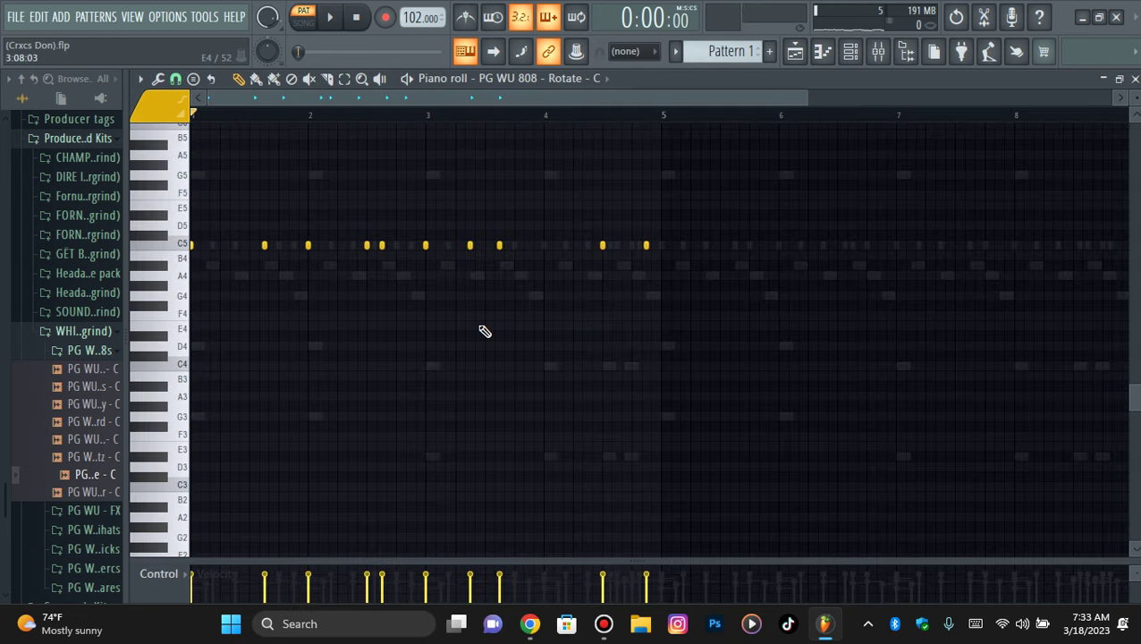
left_click_drag(805, 101, 629, 101)
left_click(850, 54)
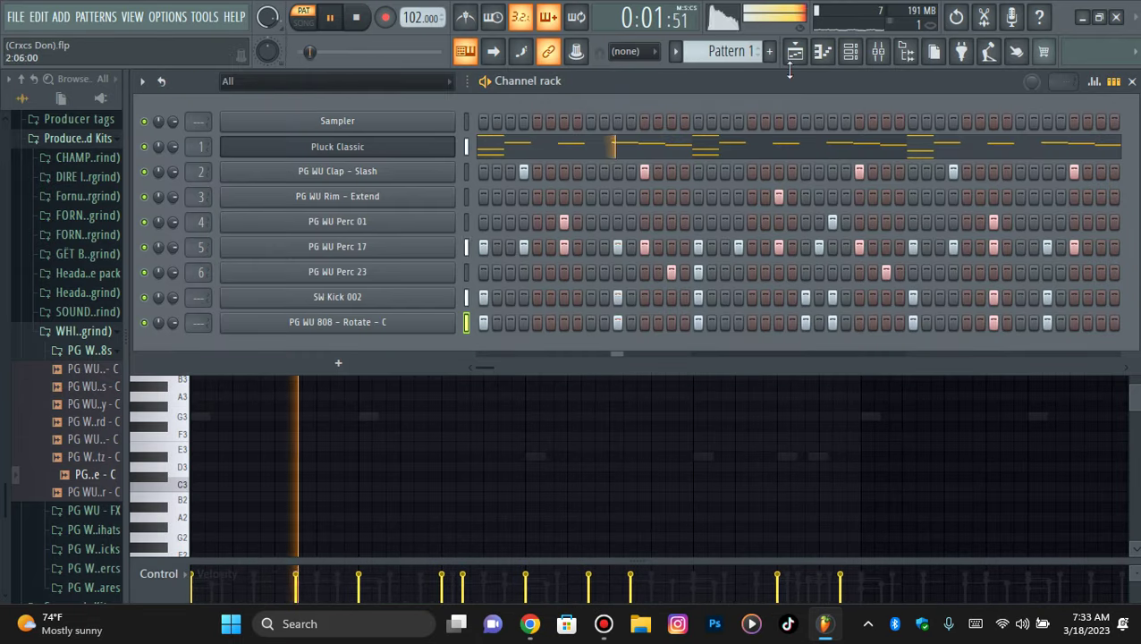
left_click(823, 54)
key("space")
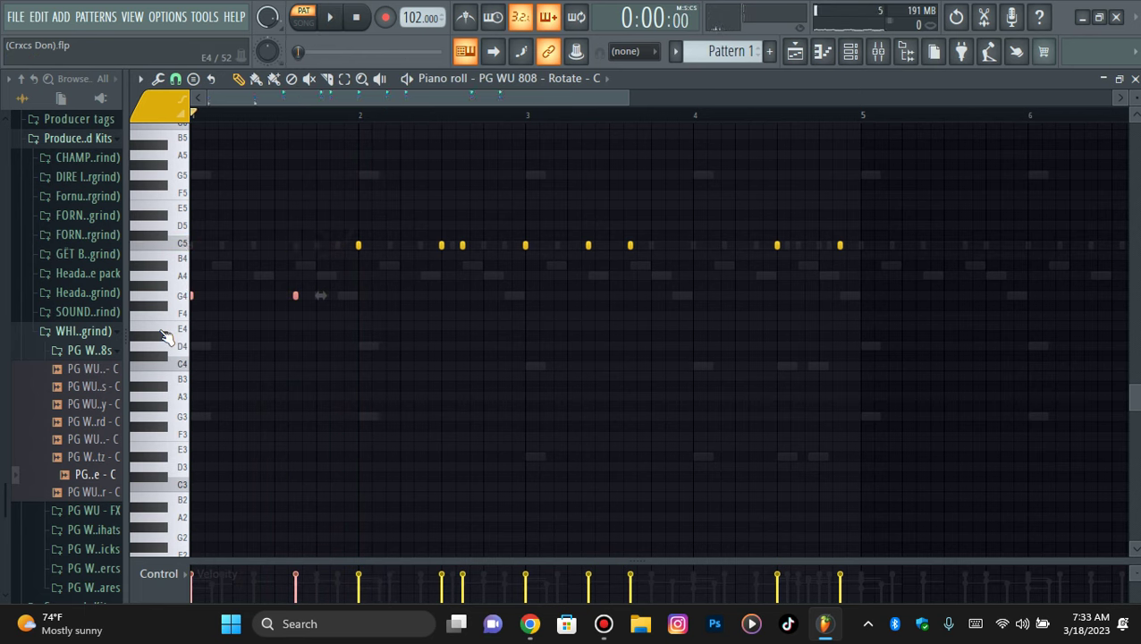
Step: Play the pattern and lower the three bar 2 notes of the 808 to G4
key("space")
left_click_drag(334, 223, 494, 262)
key("Down")
key("Down")
key("Down")
key("Down")
key("Down")
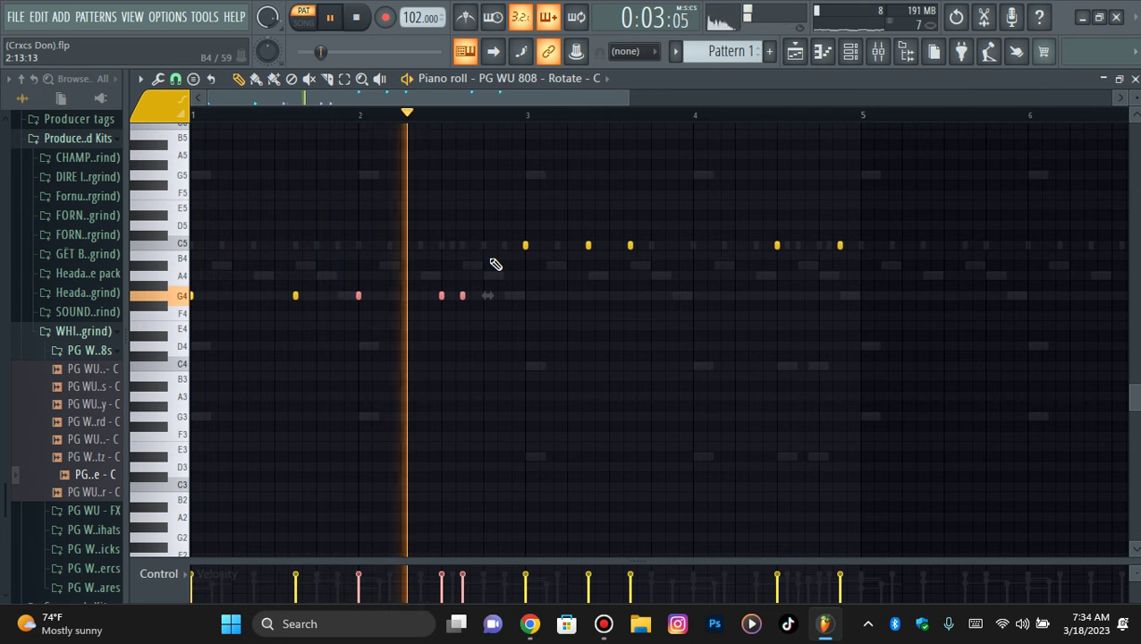
Step: Try the three bar 3 notes of the 808 at D#5 during playback and return them to C5
left_click_drag(482, 222, 745, 273)
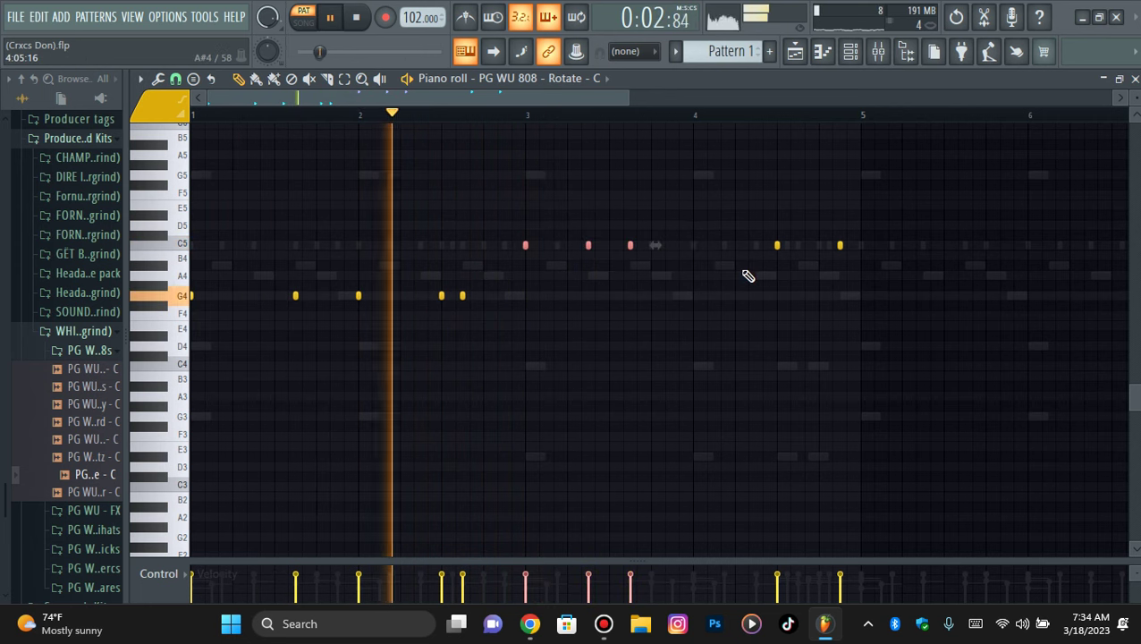
key("Up")
key("Up")
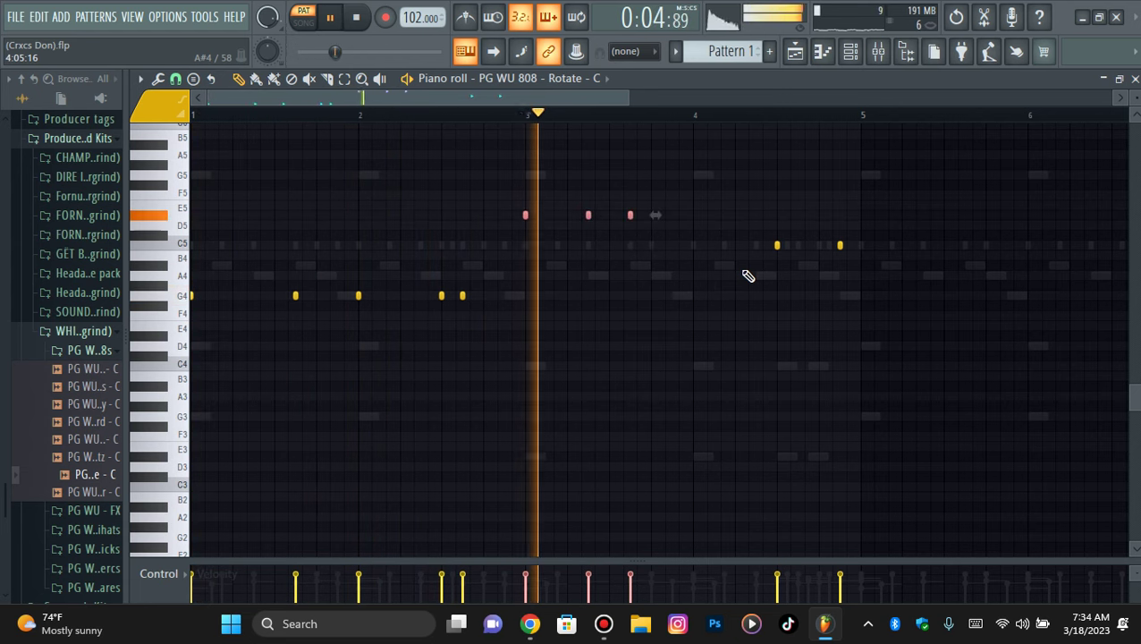
key("space")
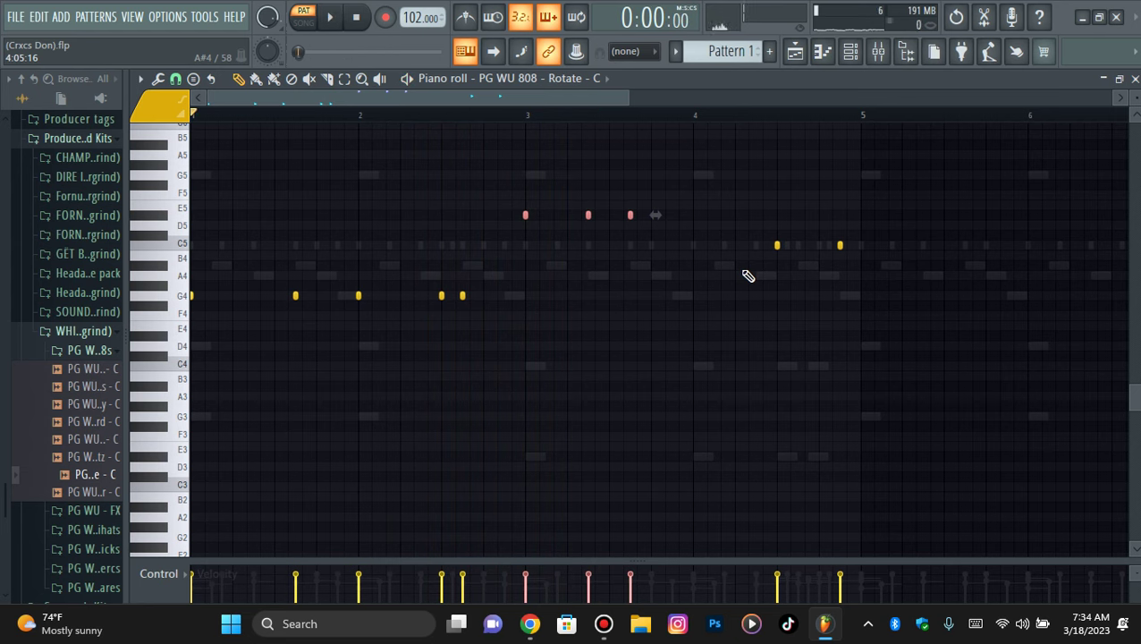
key("space")
key("shift+Down")
key("shift+Down")
key("shift+Down")
left_click(743, 271, "ctrl")
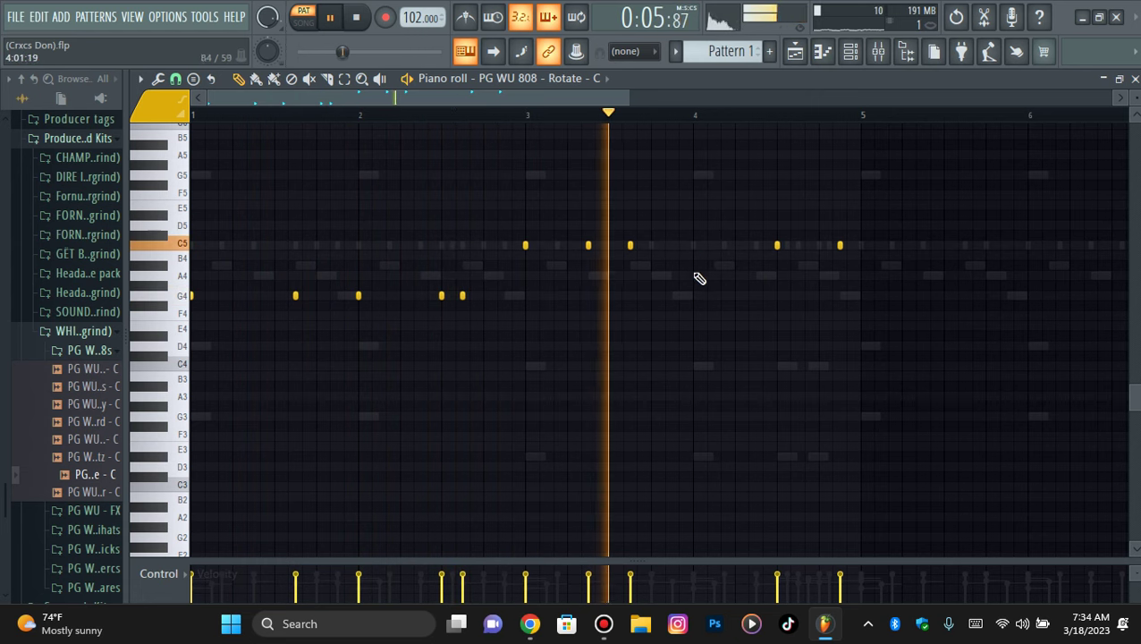
Step: Add a longer C5 note between the last two 808 notes of bar 4 and stop playback
left_click(797, 247)
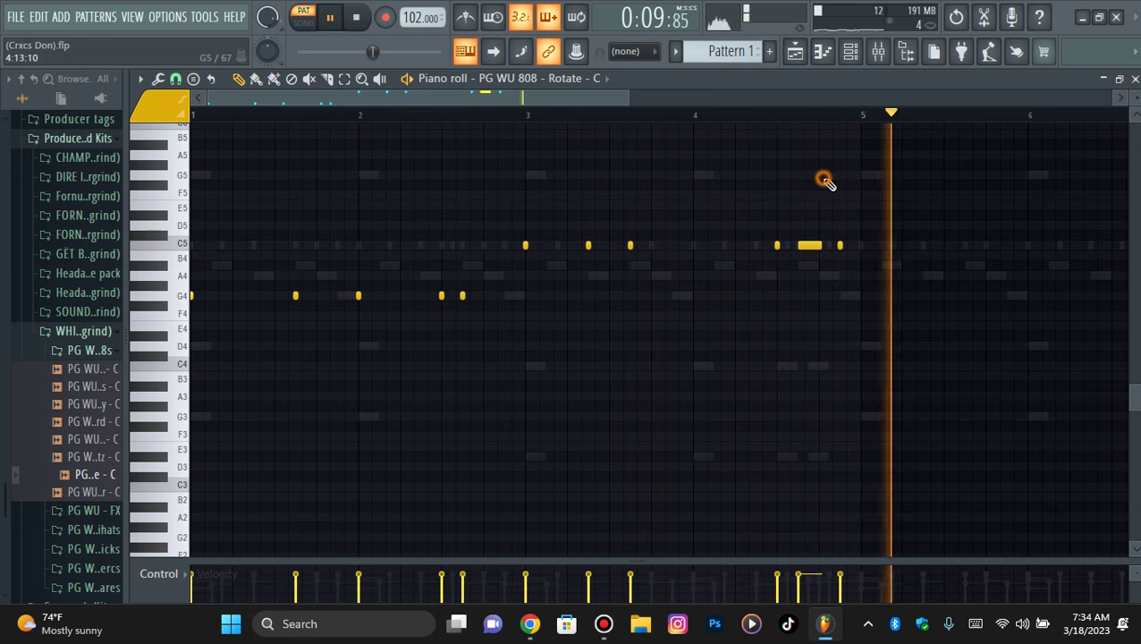
key("space")
Step: Set the root note of the Pluck Classic and PG WU 808 - Rotate - C channels to G4 and play the pattern
left_click(850, 51)
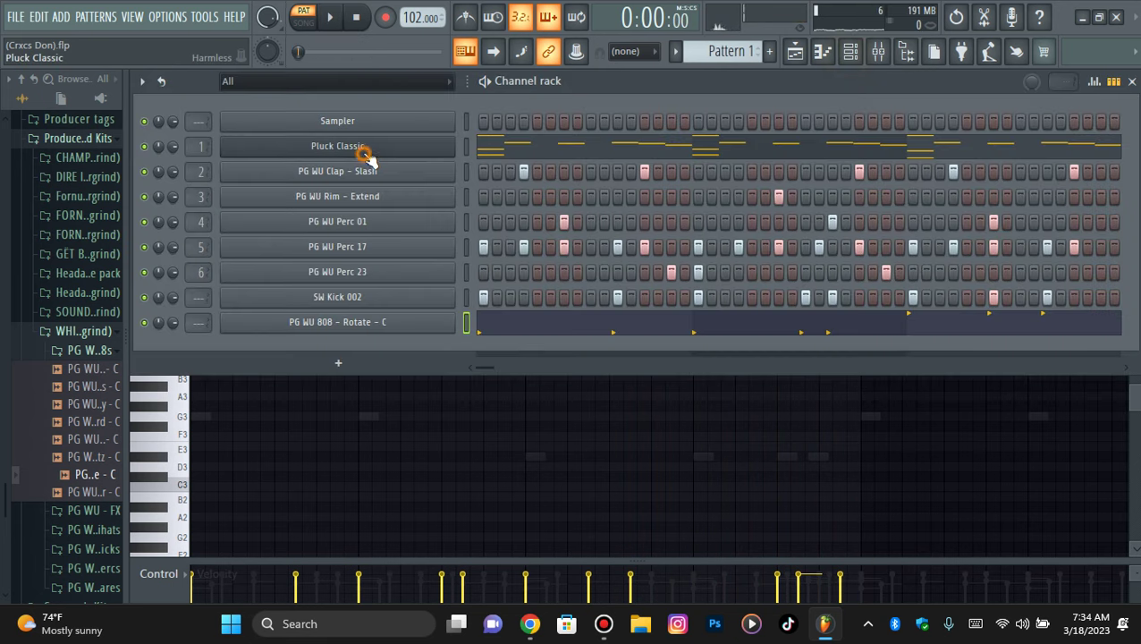
left_click(363, 152)
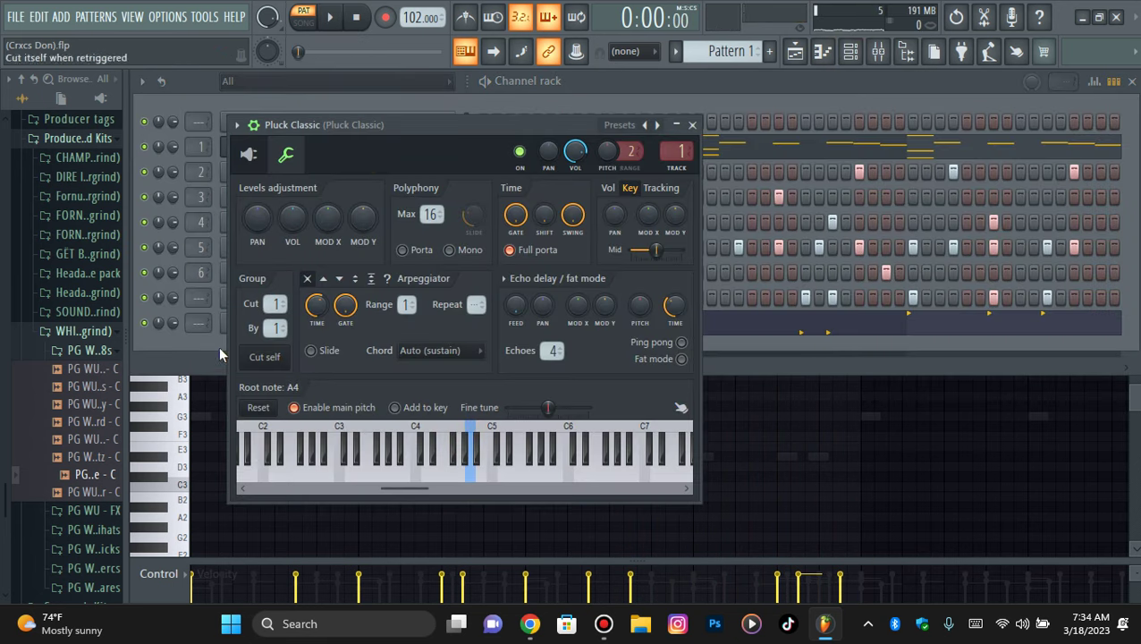
left_click(194, 358)
right_click(454, 441)
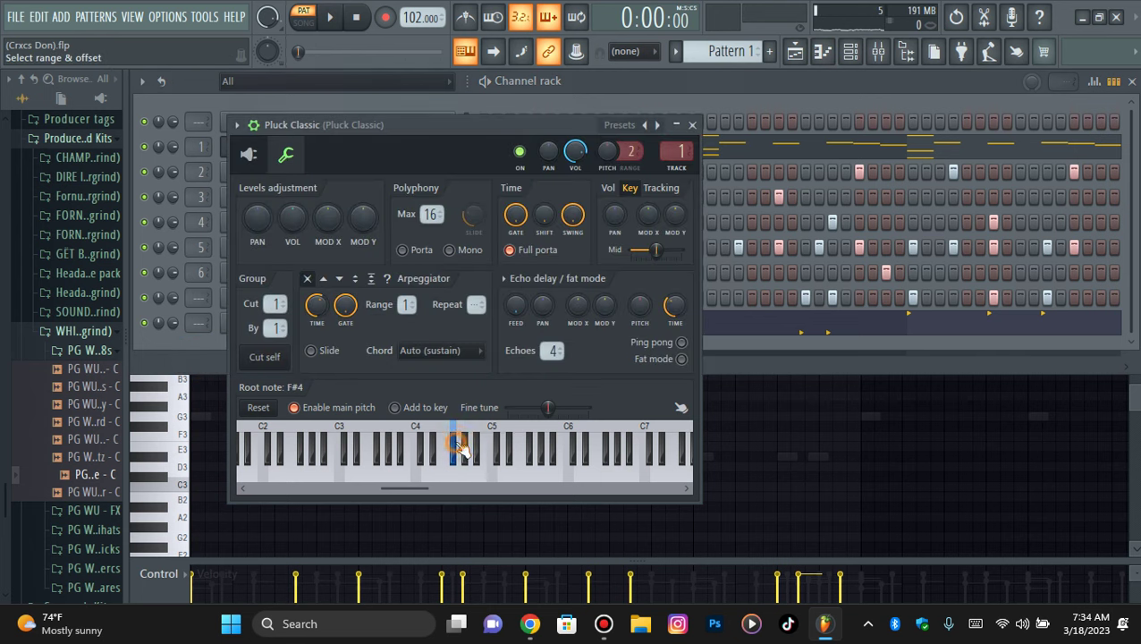
left_click(199, 369)
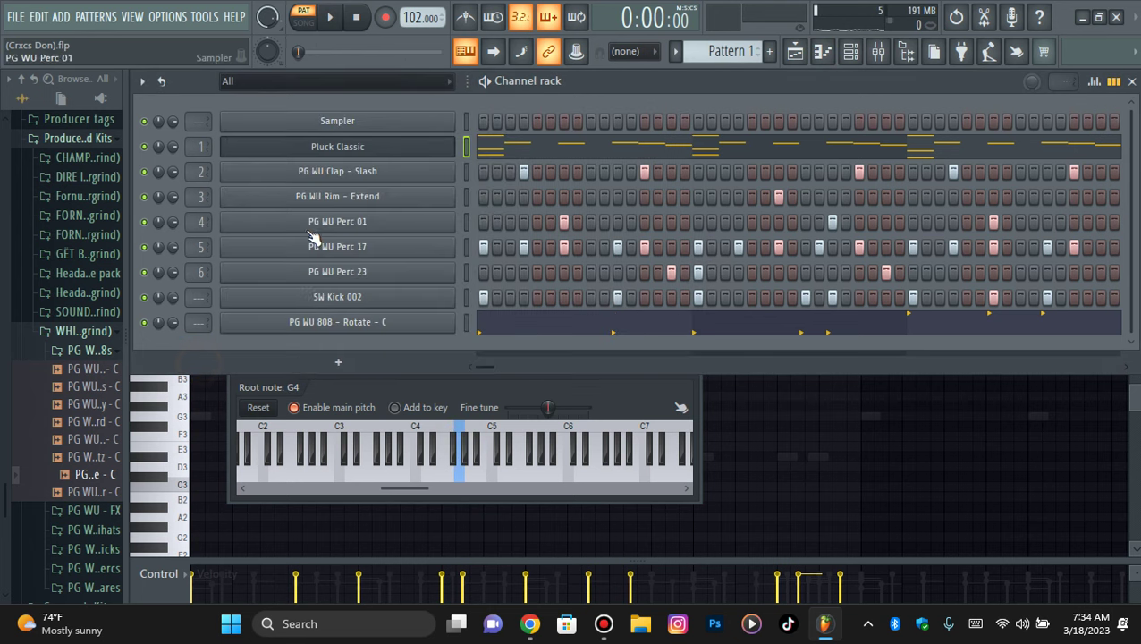
left_click(299, 323)
left_click(299, 253)
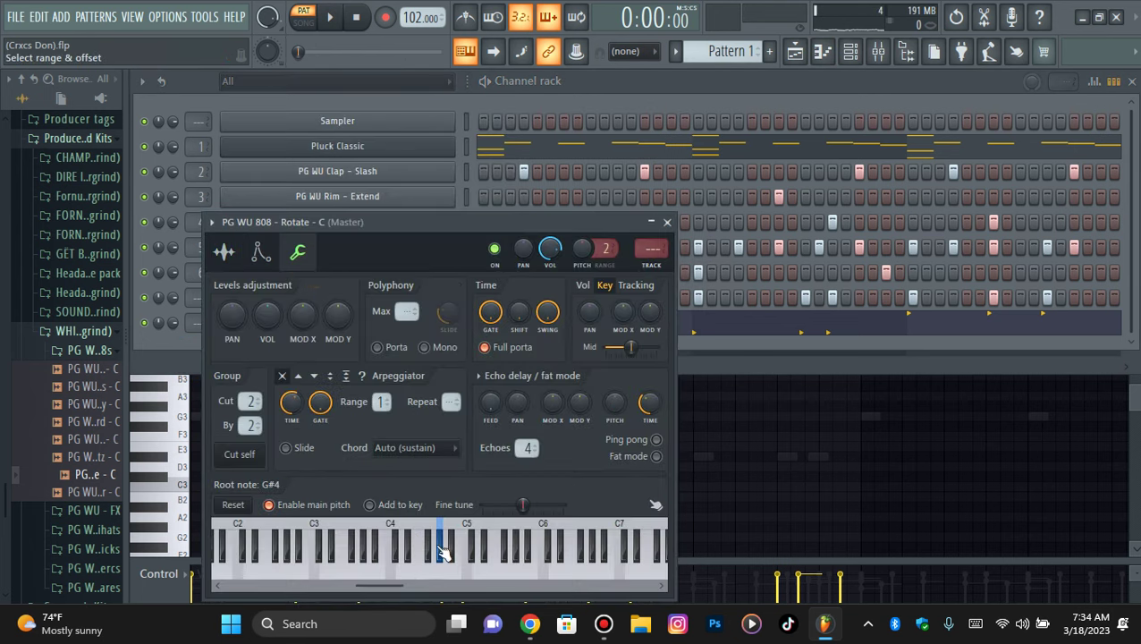
left_click(165, 346)
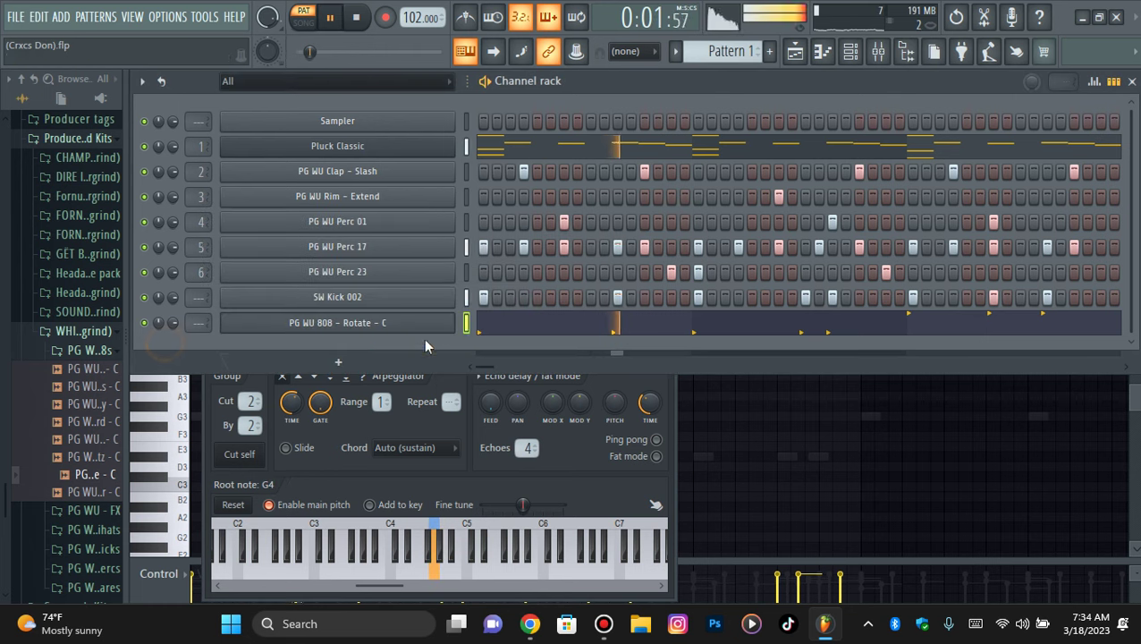
Step: Set the root note of the Pluck Classic and PG WU 808 - Rotate - C channels to D5 and stop playback
left_click(337, 147)
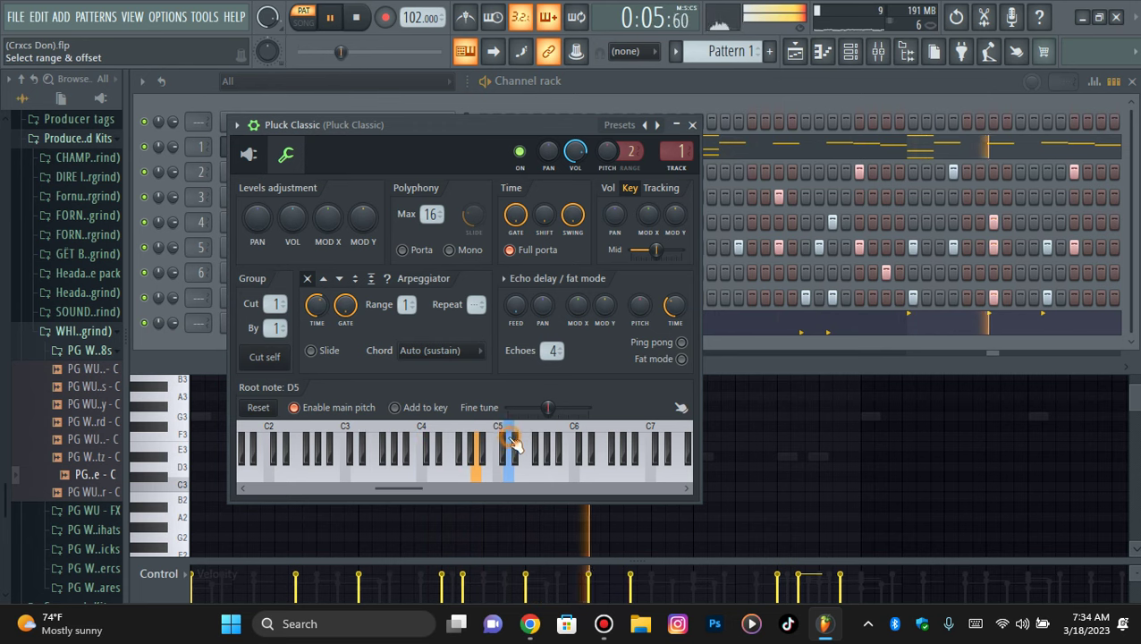
left_click(185, 342)
left_click(304, 323)
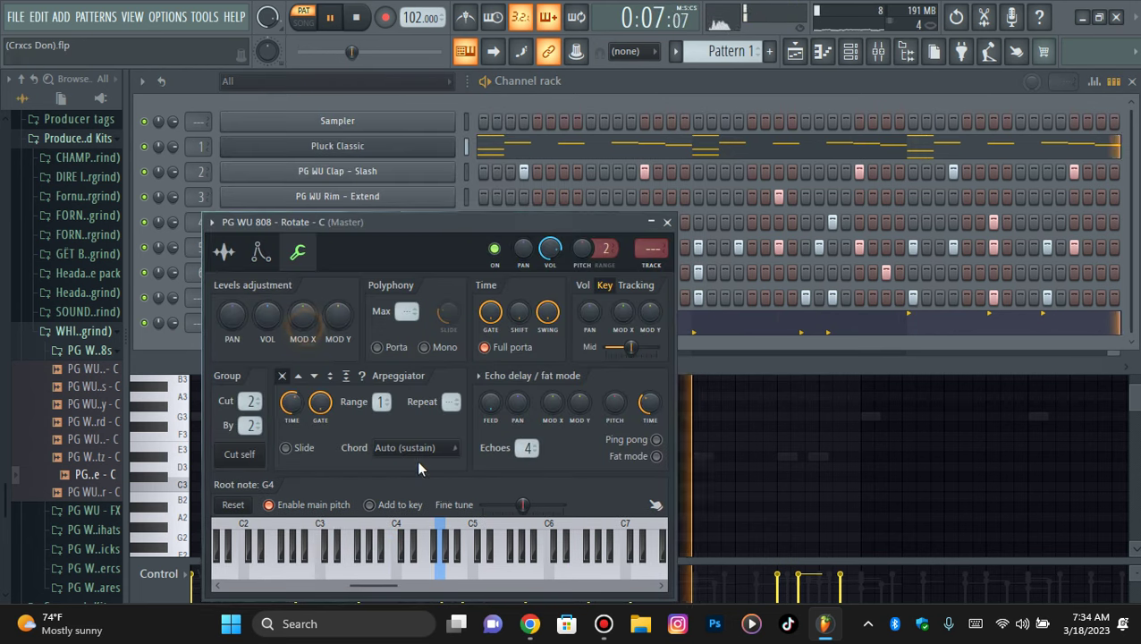
right_click(483, 545)
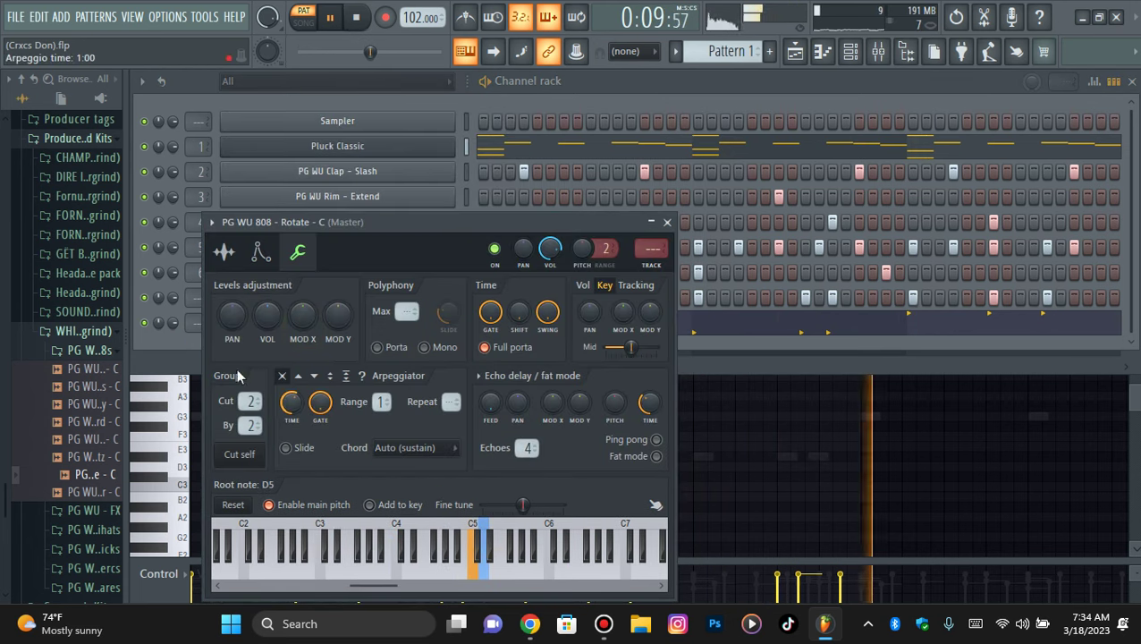
left_click(177, 347)
left_click(355, 21)
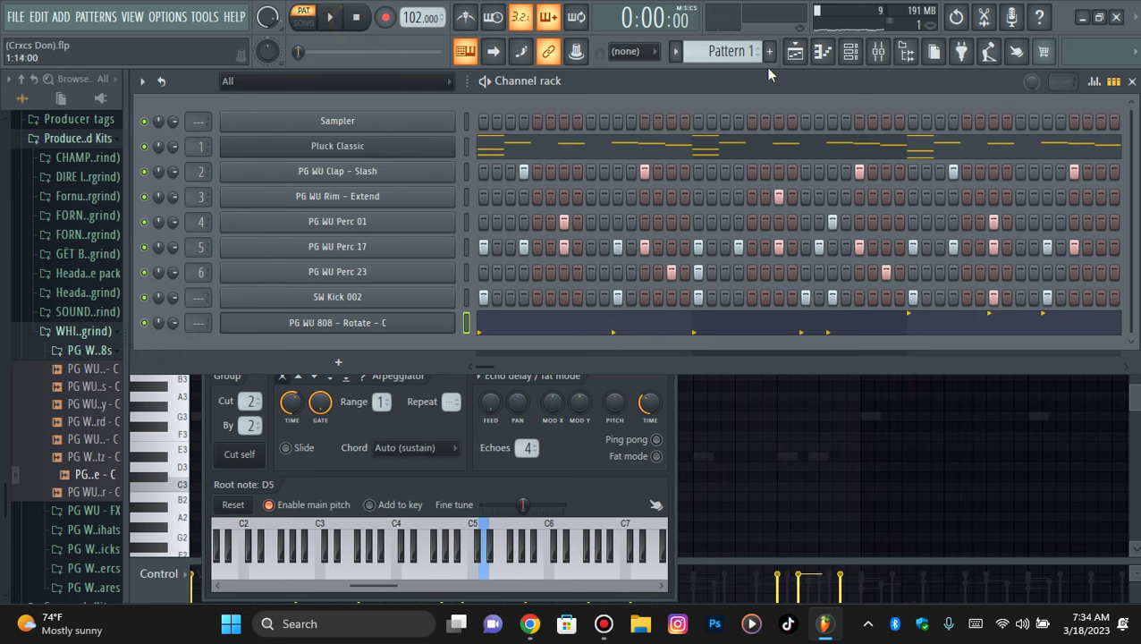
Step: Raise the five 808 notes in bars 1 and 2 by one octave to G5
left_click(794, 51)
left_click_drag(519, 286, 198, 346)
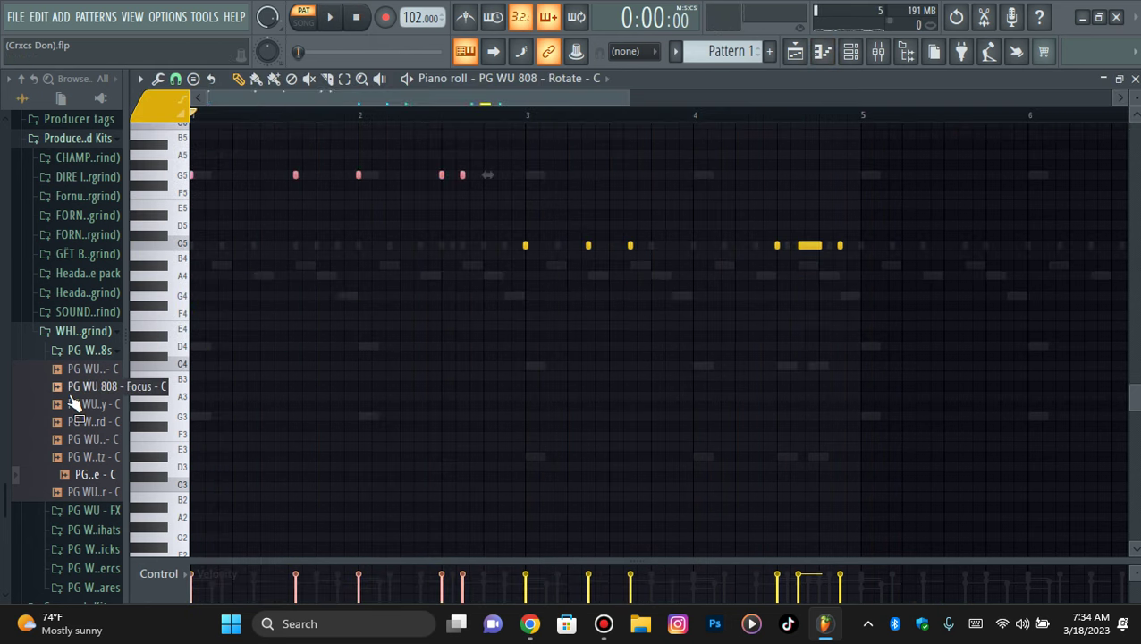
scroll(327, 367, "up", 5)
right_click(645, 298)
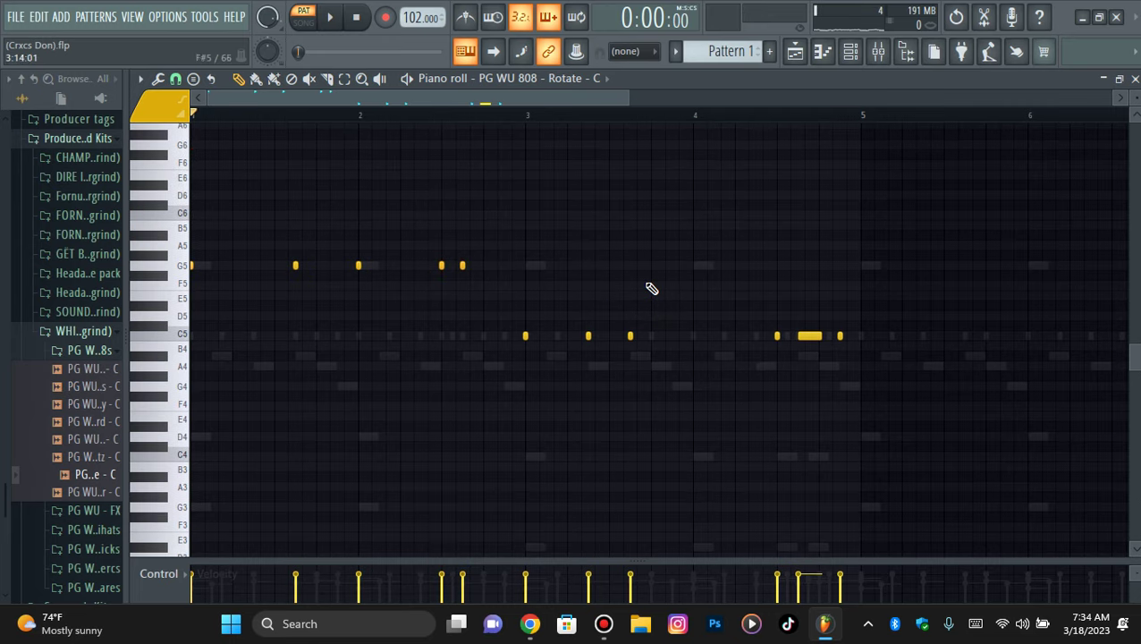
Step: Play the pattern and raise the longer bar 4 note of the 808 by one octave to C6
key("space")
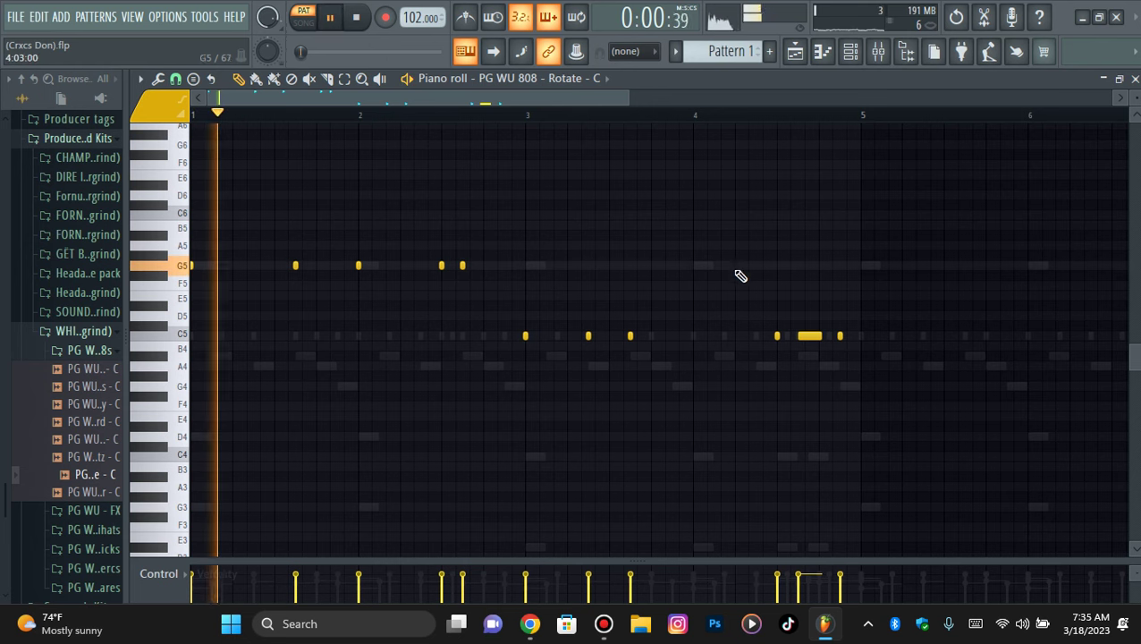
right_click(765, 277)
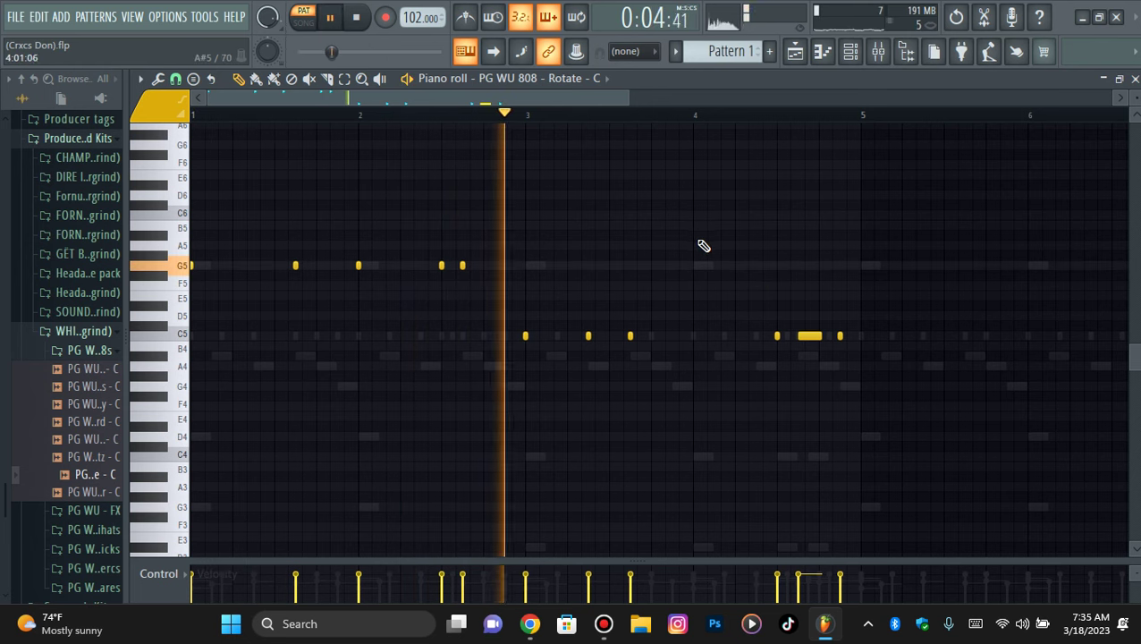
right_click(775, 250)
left_click(815, 336, "ctrl")
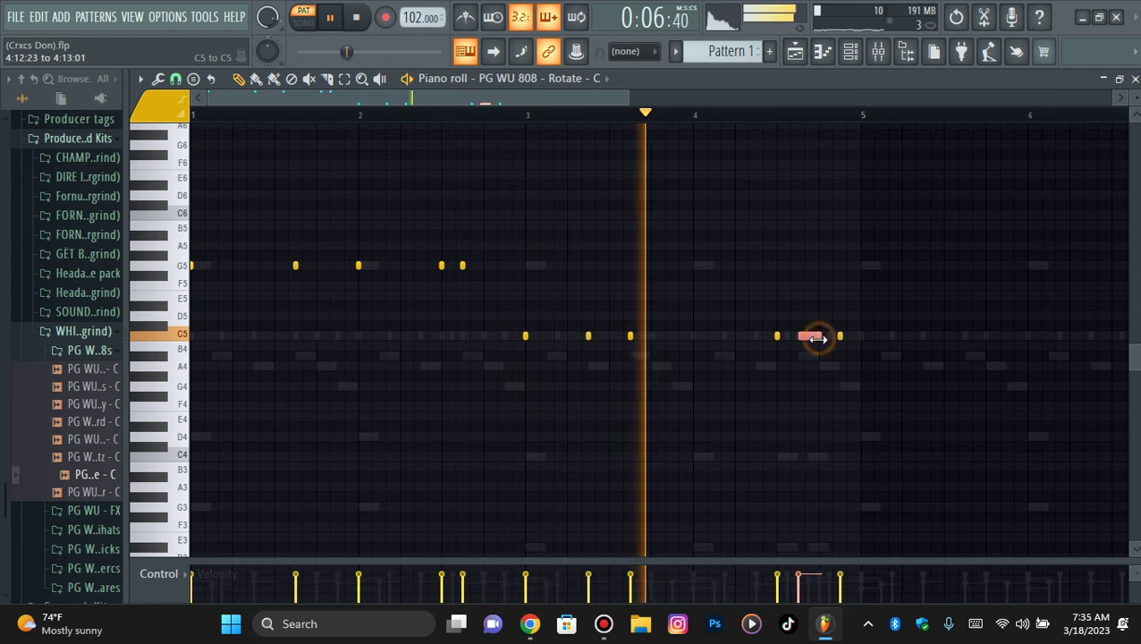
key("ctrl+Up")
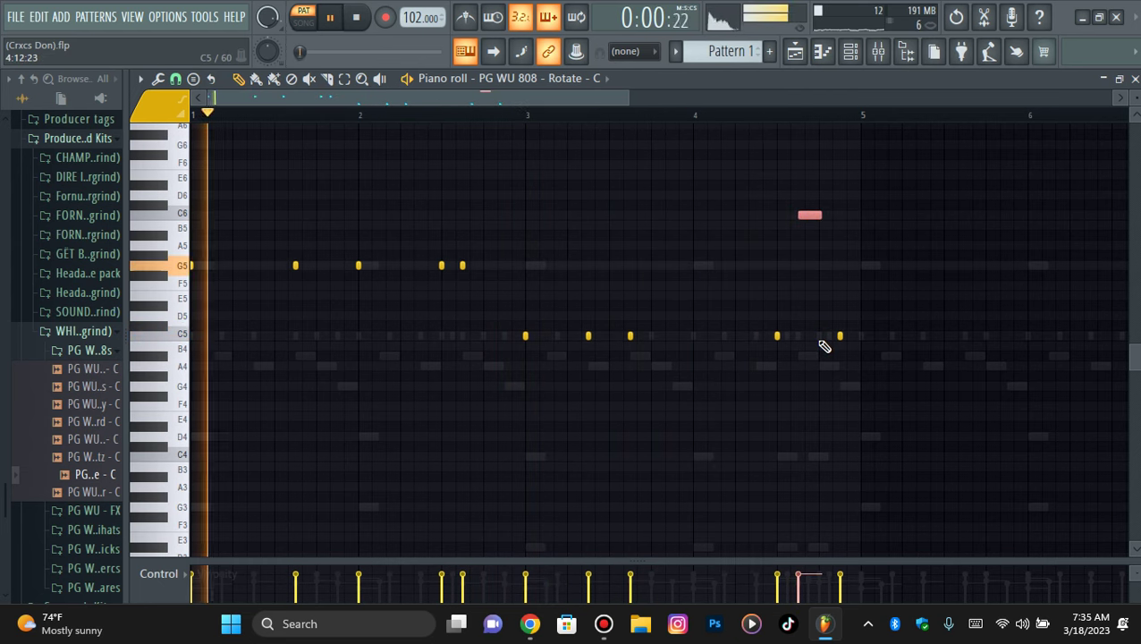
Step: Duplicate the 808 notes into bars 5 to 8 and add a short G5 note below the C6 note in bar 4
key("ctrl+d")
key("ctrl+b")
left_click_drag(654, 265, 663, 262)
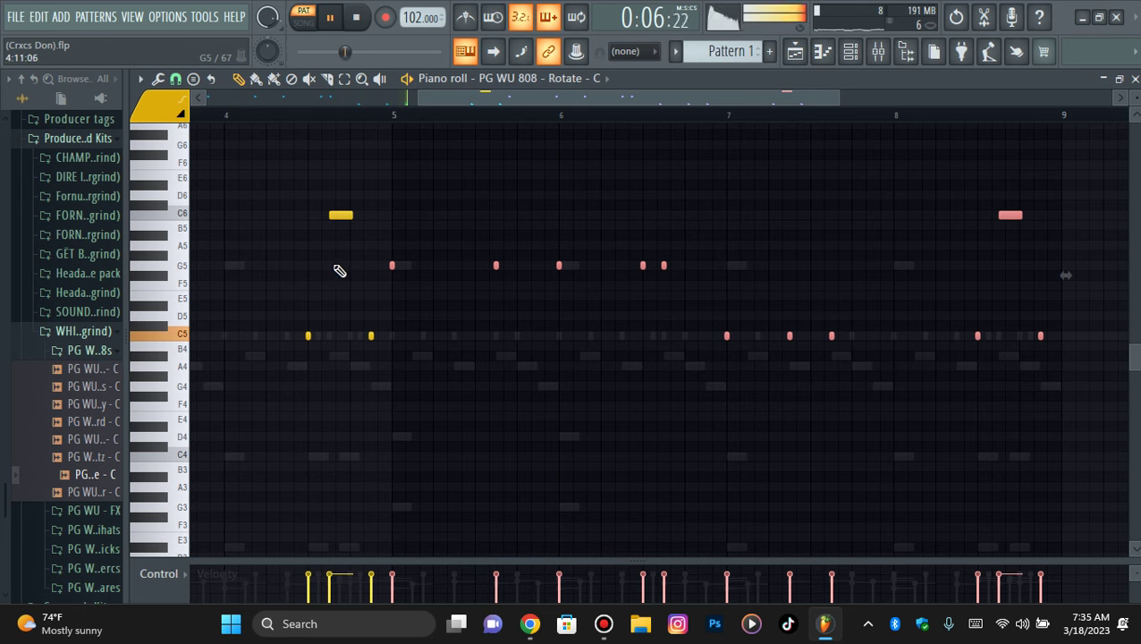
left_click(338, 264)
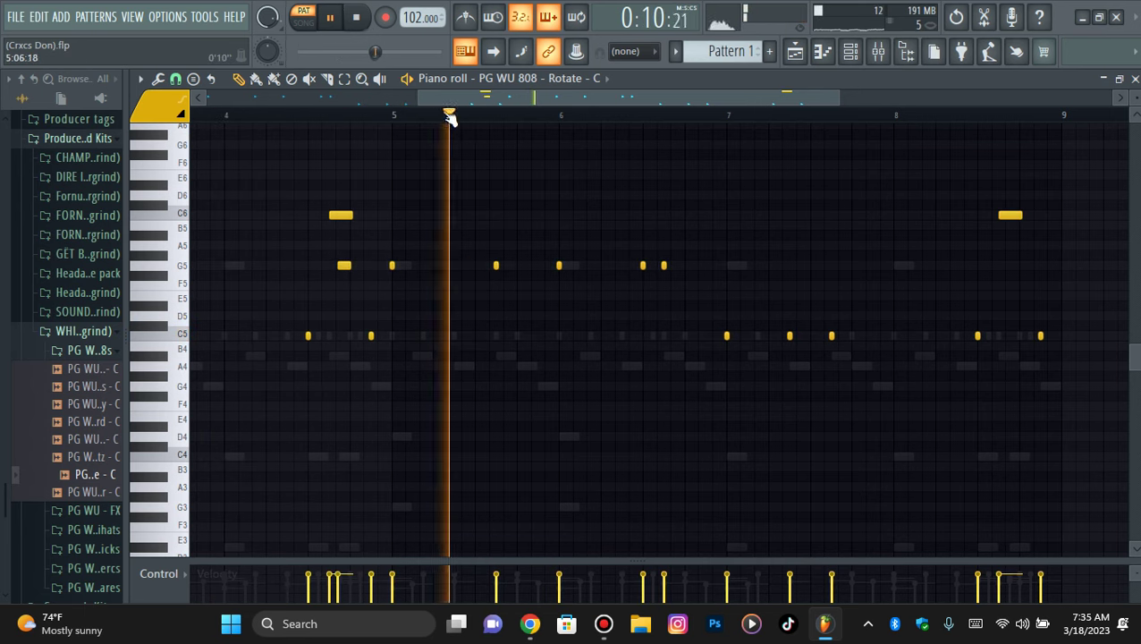
Step: Duplicate the SW Kick 002 notes from bars 1 to 4 into bars 5 to 8 and return to the channel rack
scroll(424, 111, "down", 3)
left_click(528, 78)
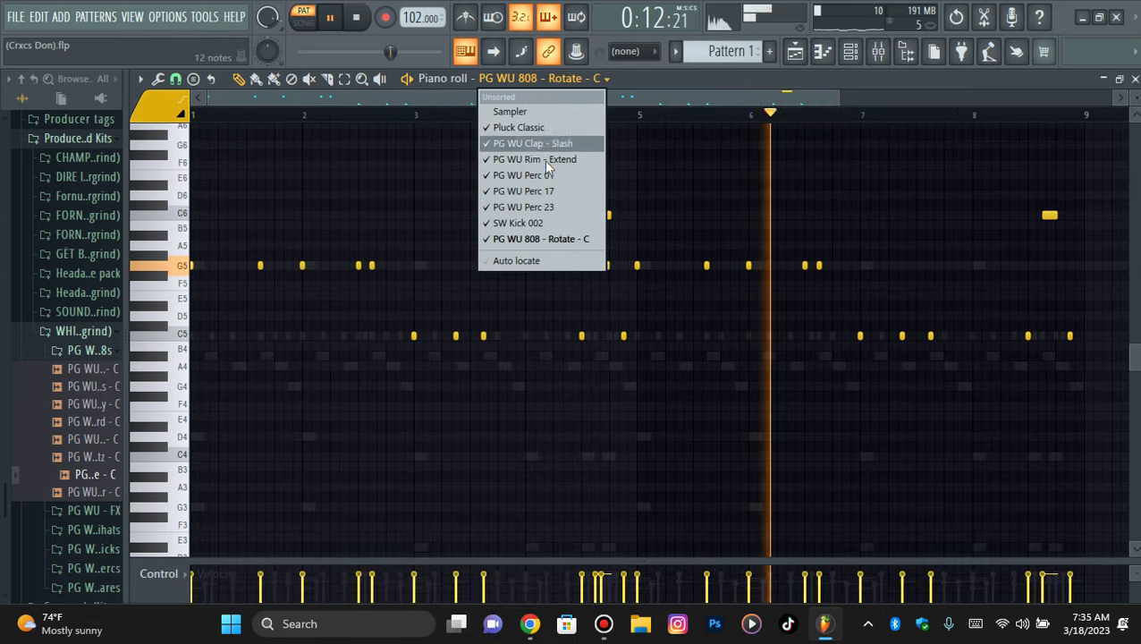
left_click(534, 223)
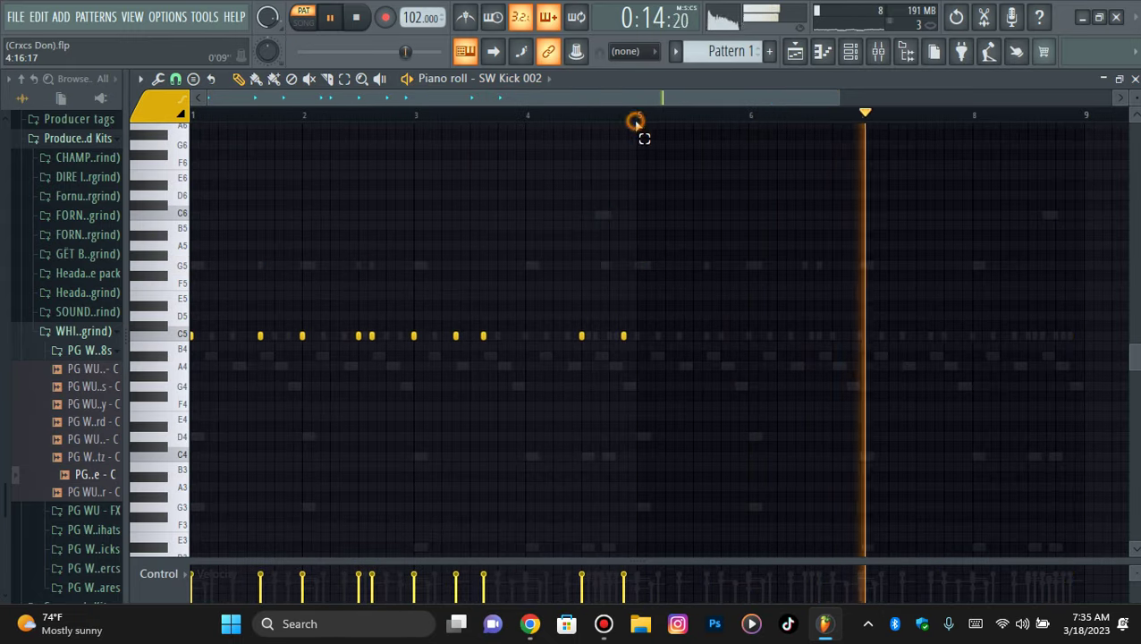
left_click_drag(635, 121, 191, 121)
key("ctrl+b")
key("alt+q")
key("Return")
key("ctrl+d")
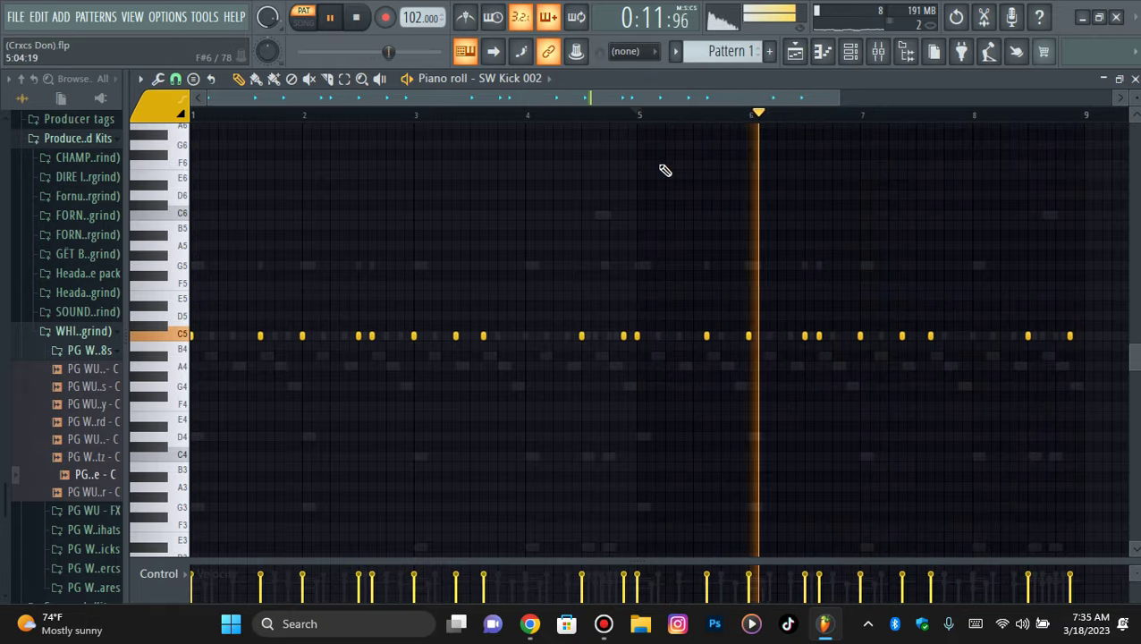
left_click_drag(838, 98, 809, 96)
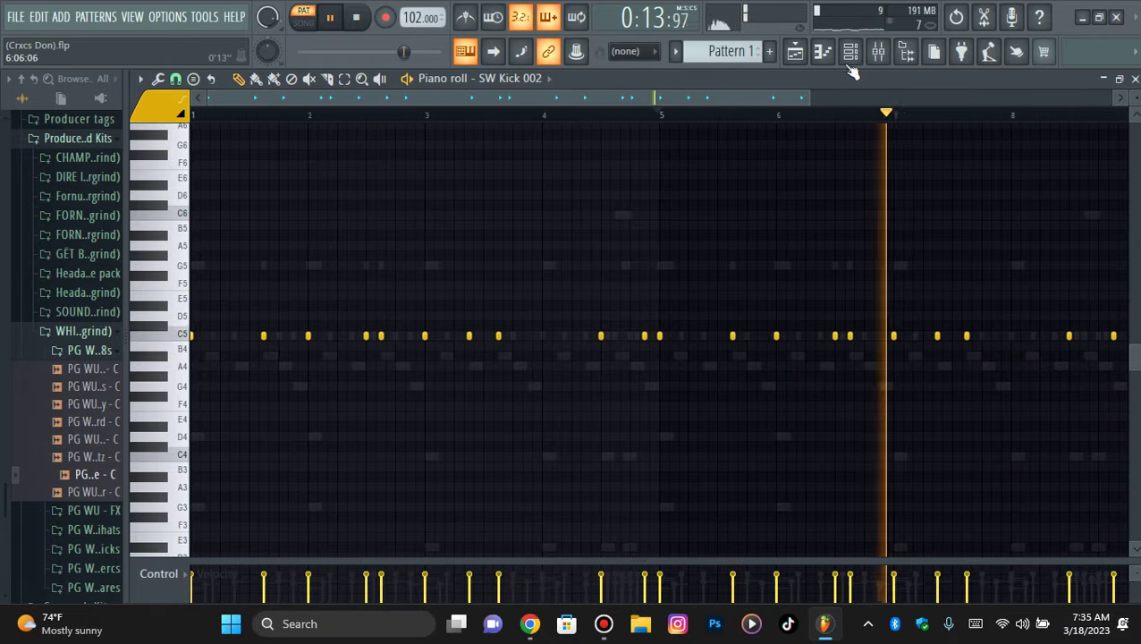
left_click(850, 52)
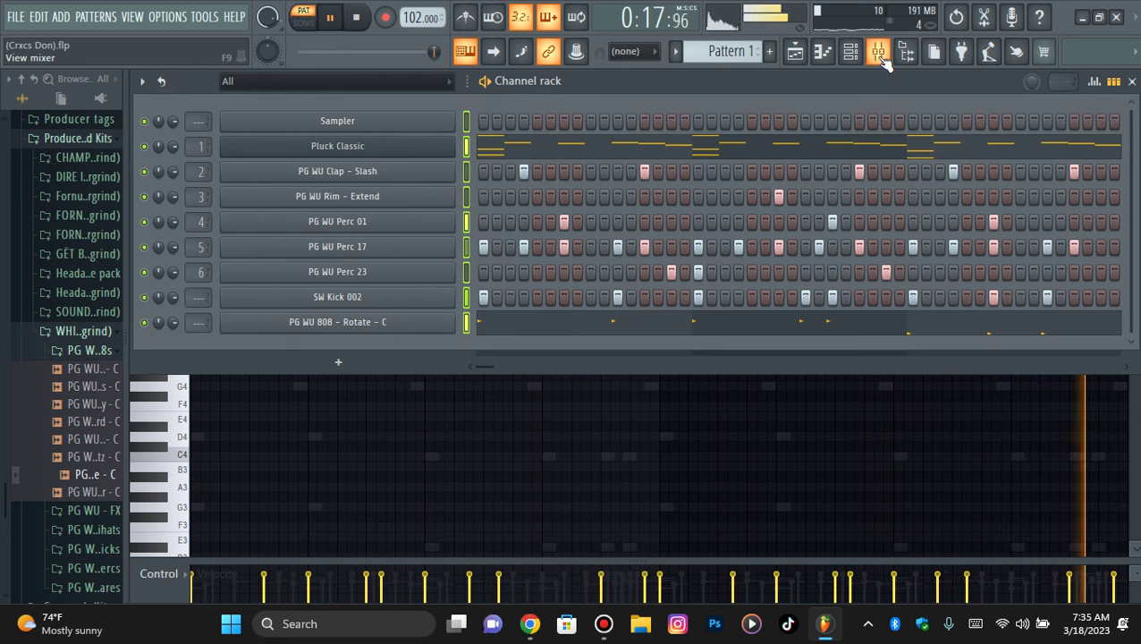
Step: Stop playback, lower the Pluck Classic mixer fader, then solo that track and play the pattern
key("space")
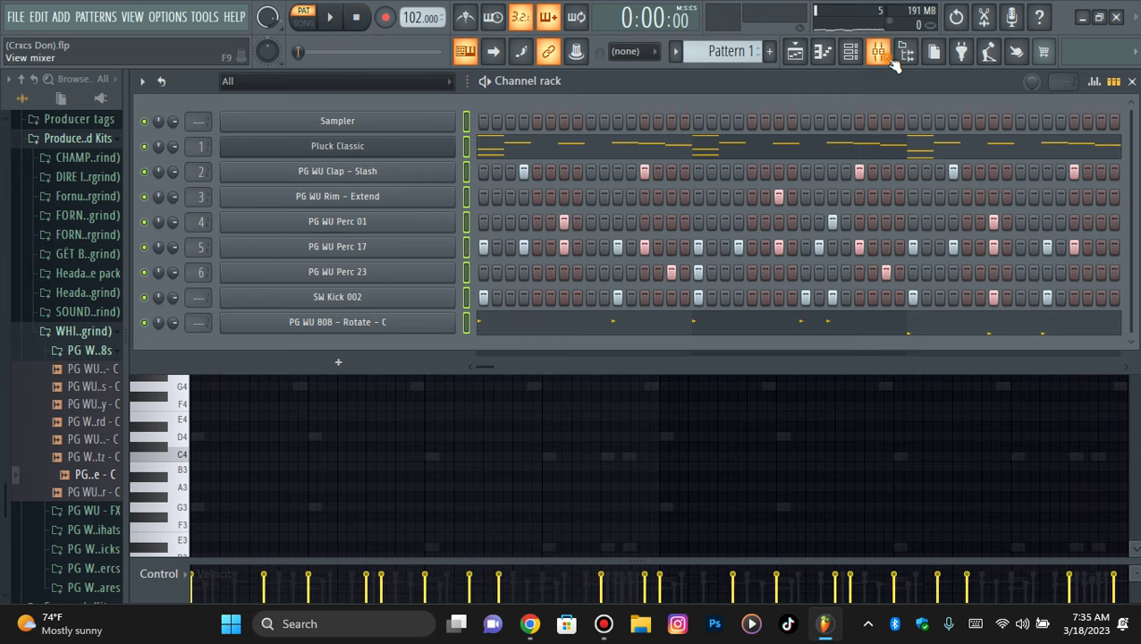
left_click(881, 55)
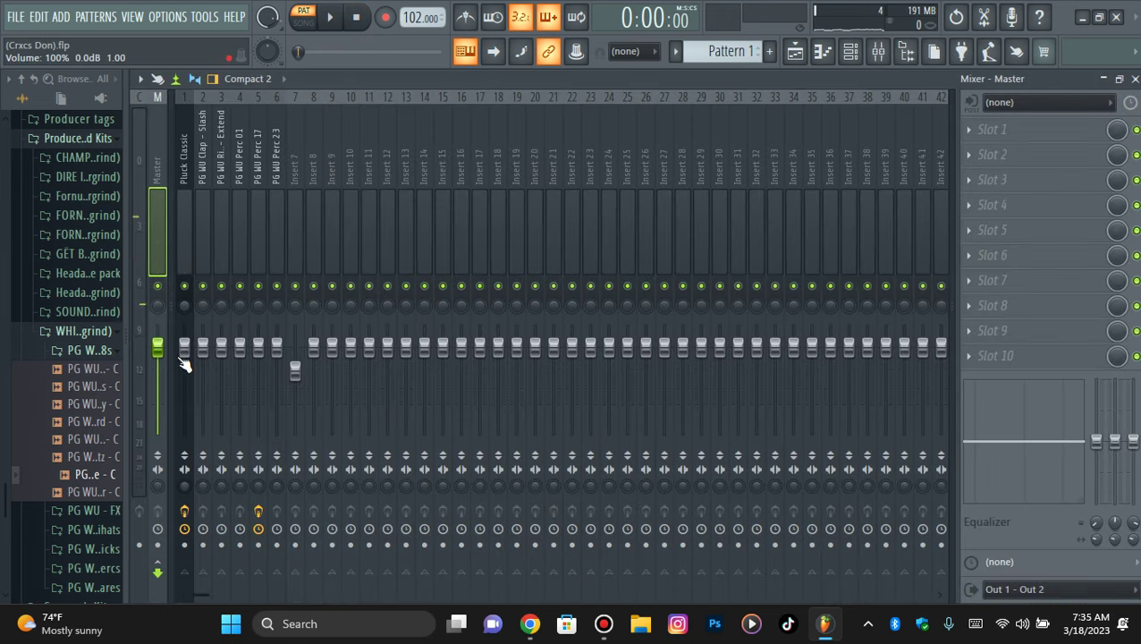
left_click(182, 359)
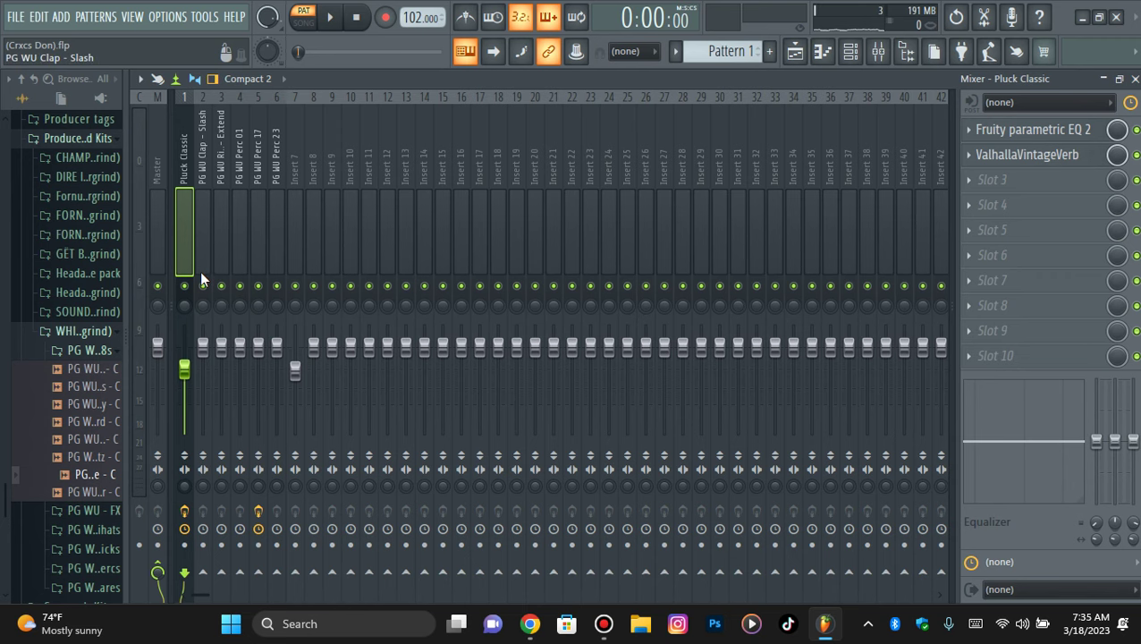
right_click(188, 286)
key("space")
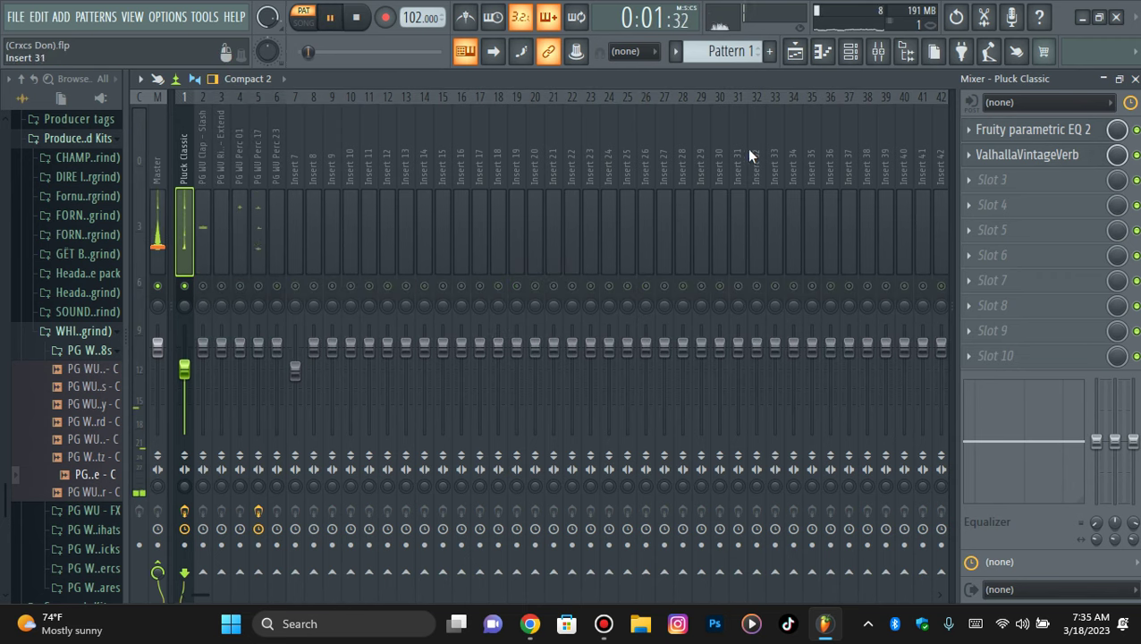
Step: Route the SW Kick 002 and PG WU 808 channels to mixer tracks starting from Insert 7
left_click(850, 52)
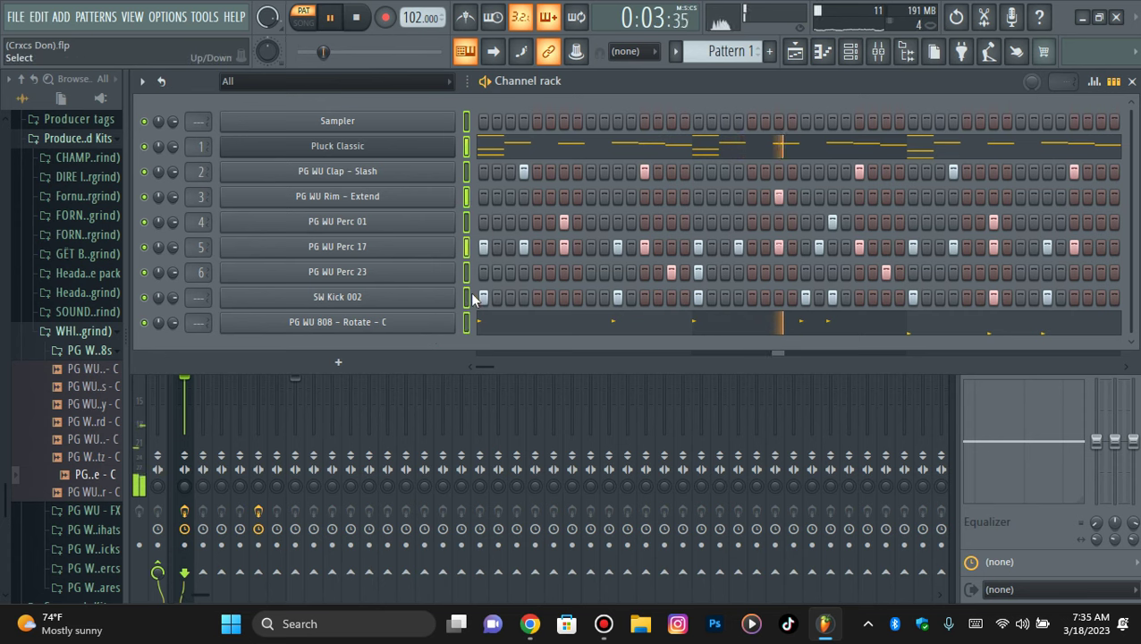
left_click(878, 52)
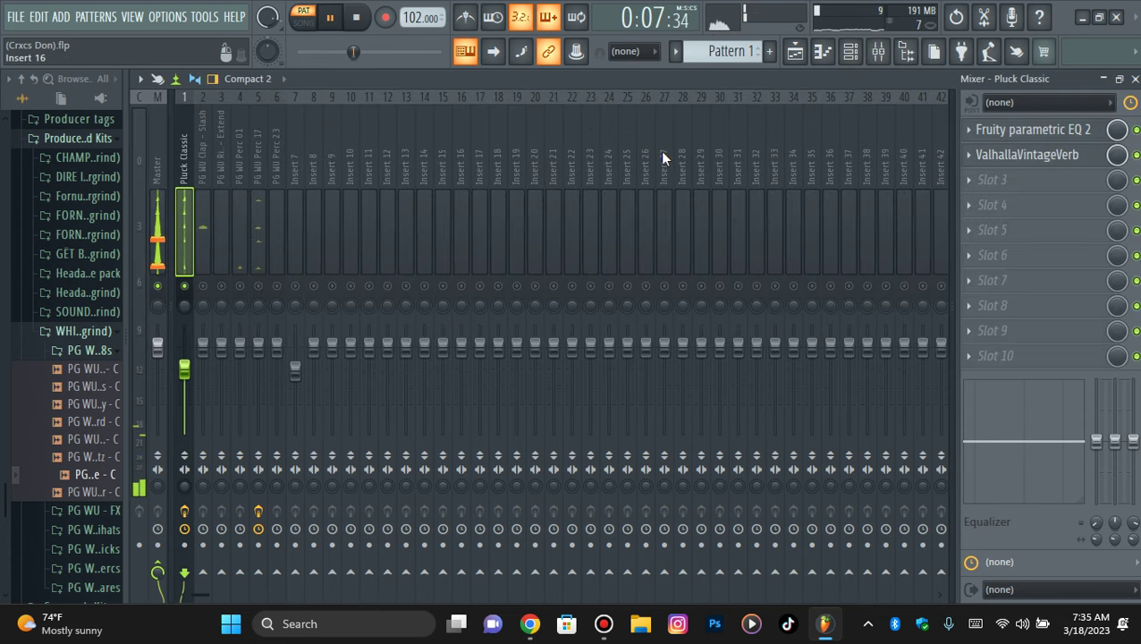
right_click(299, 205)
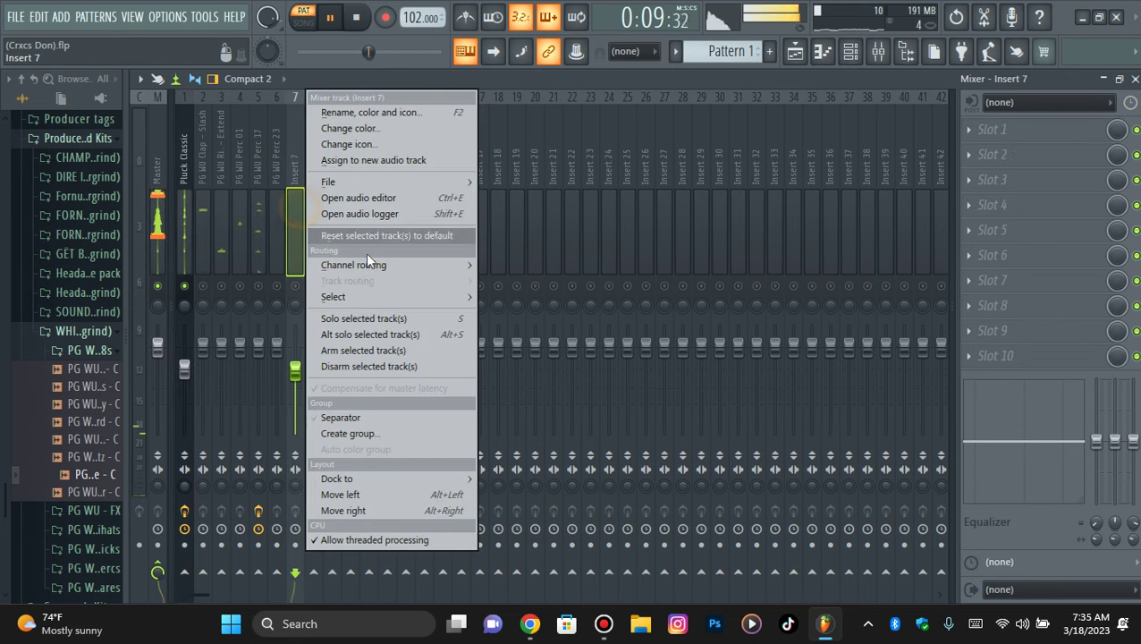
mouse_move(394, 265)
left_click(561, 283)
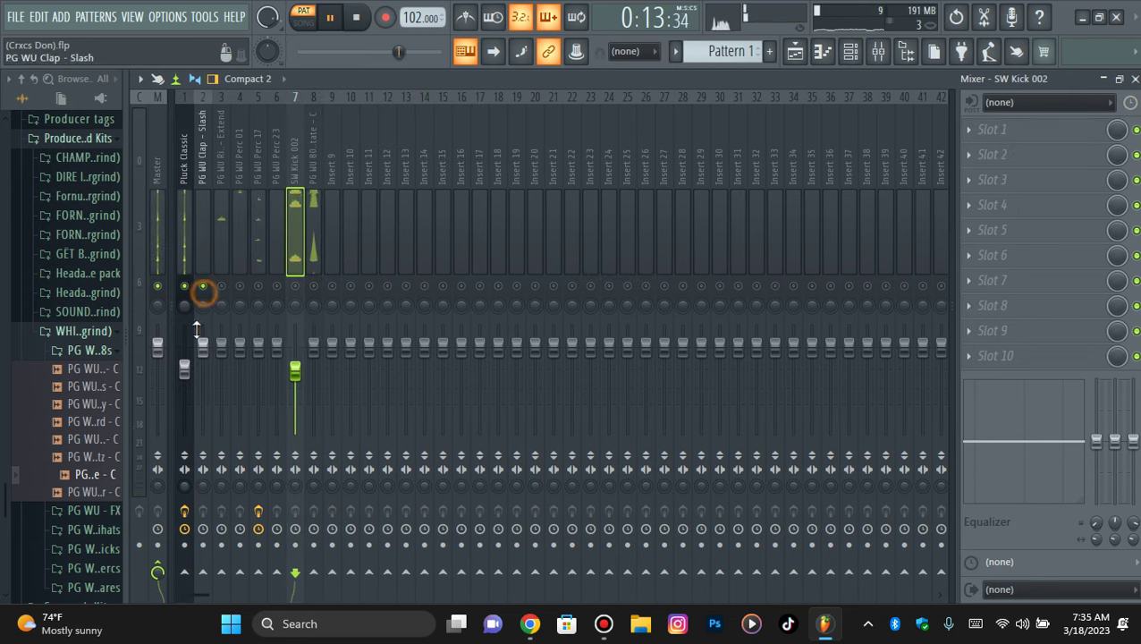
Step: Bring in and lower the clap, rim and Perc 23 mixer tracks, with Perc 01 at 82% and Perc 17 at 87%
left_click_drag(203, 344, 239, 350)
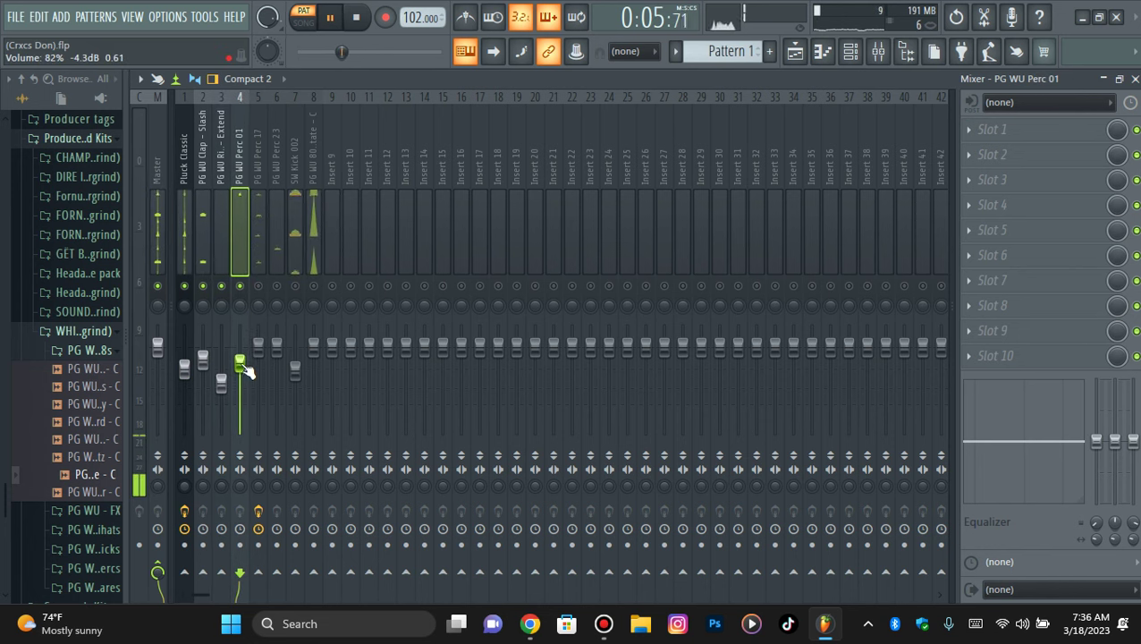
left_click_drag(264, 350, 265, 352)
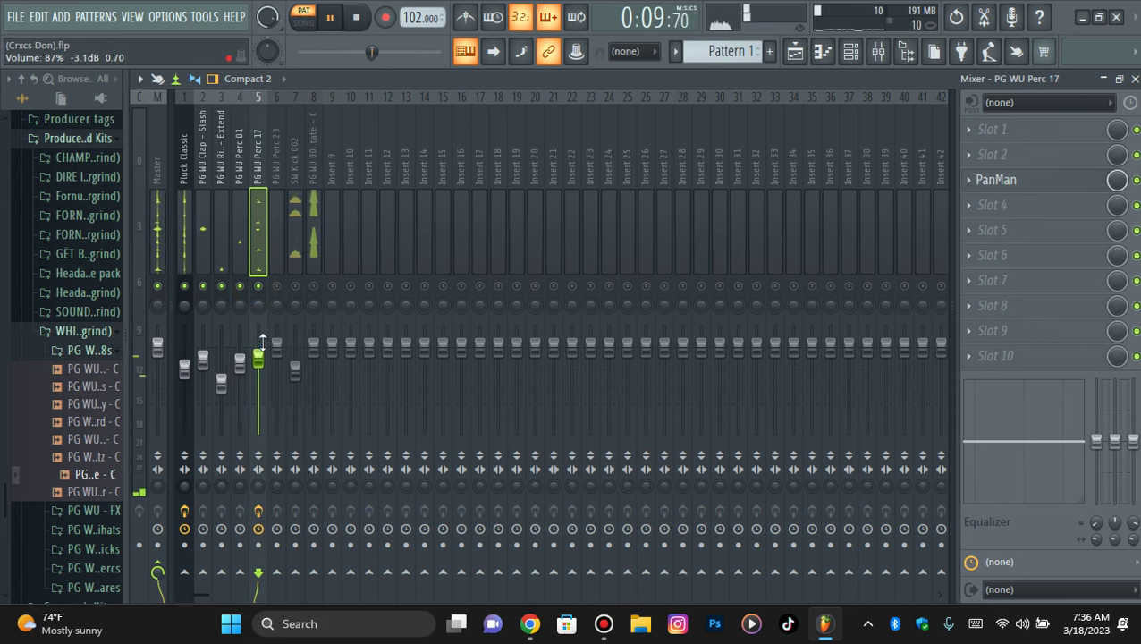
left_click_drag(278, 345, 279, 361)
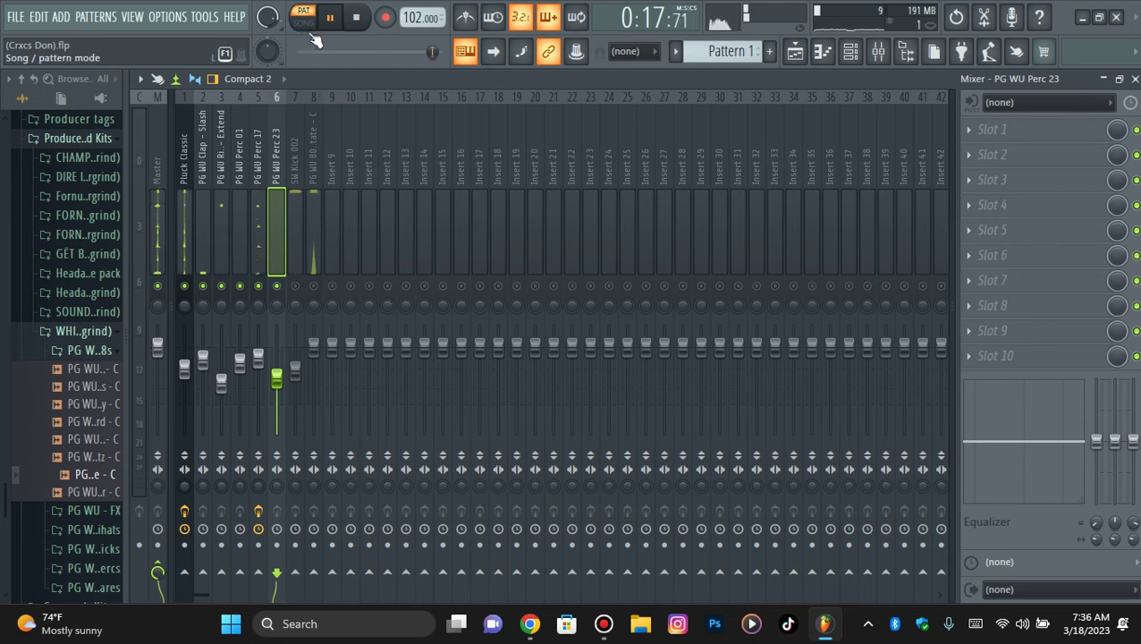
Step: Duplicate the PG WU Perc 23 notes from bars 1 and 2 repeatedly through bar 8 in the piano roll
left_click(852, 54)
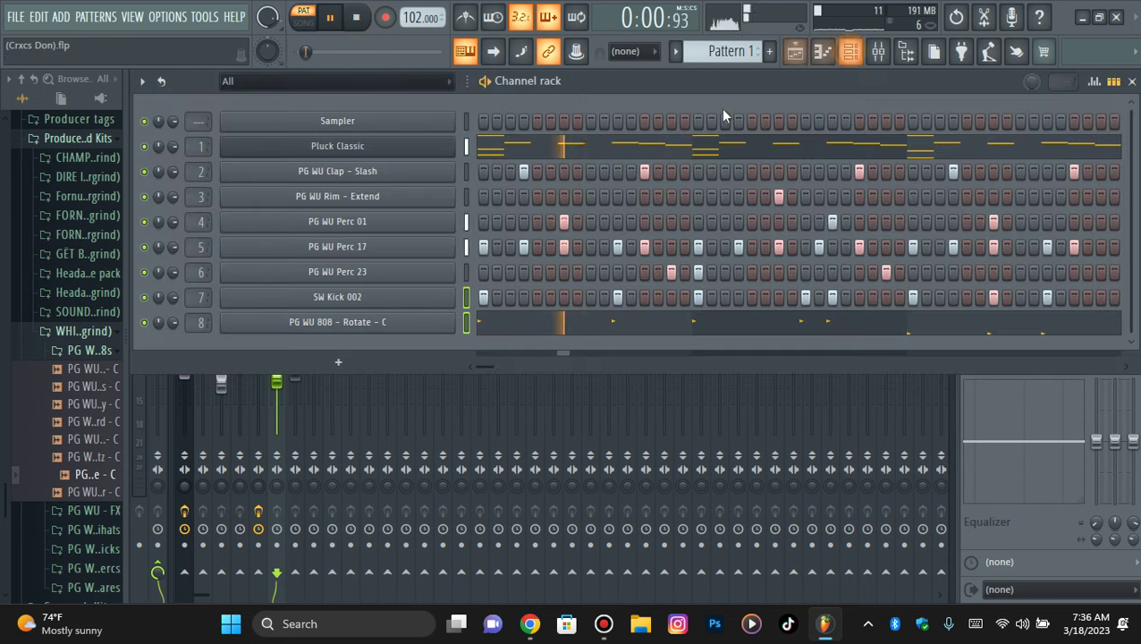
right_click(451, 269)
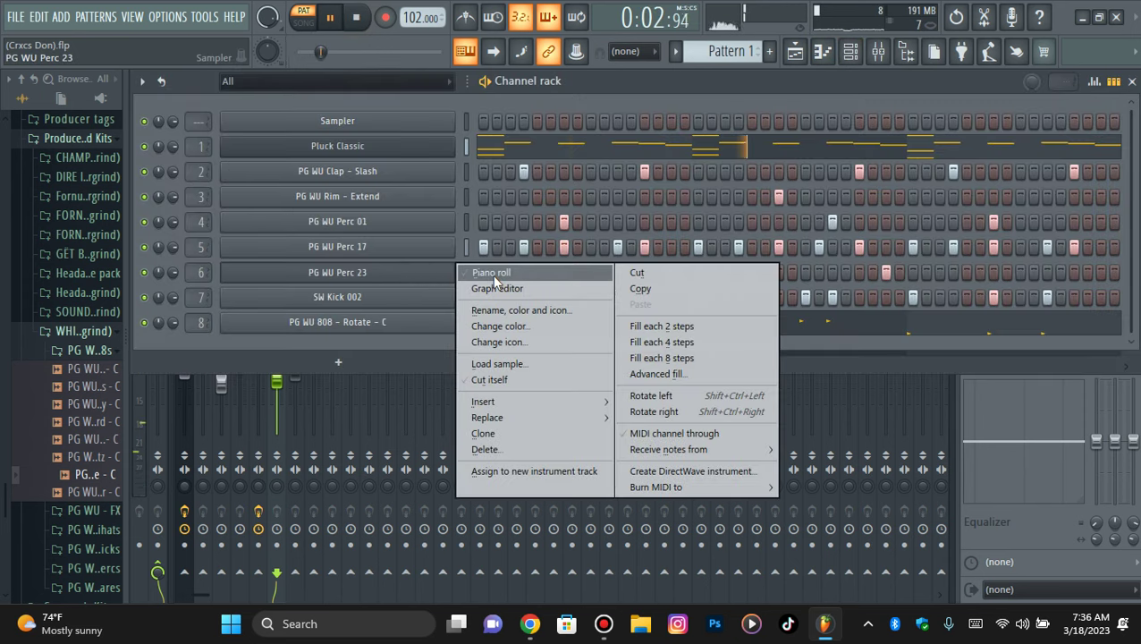
left_click(487, 268)
left_click_drag(810, 98, 501, 131)
key("space")
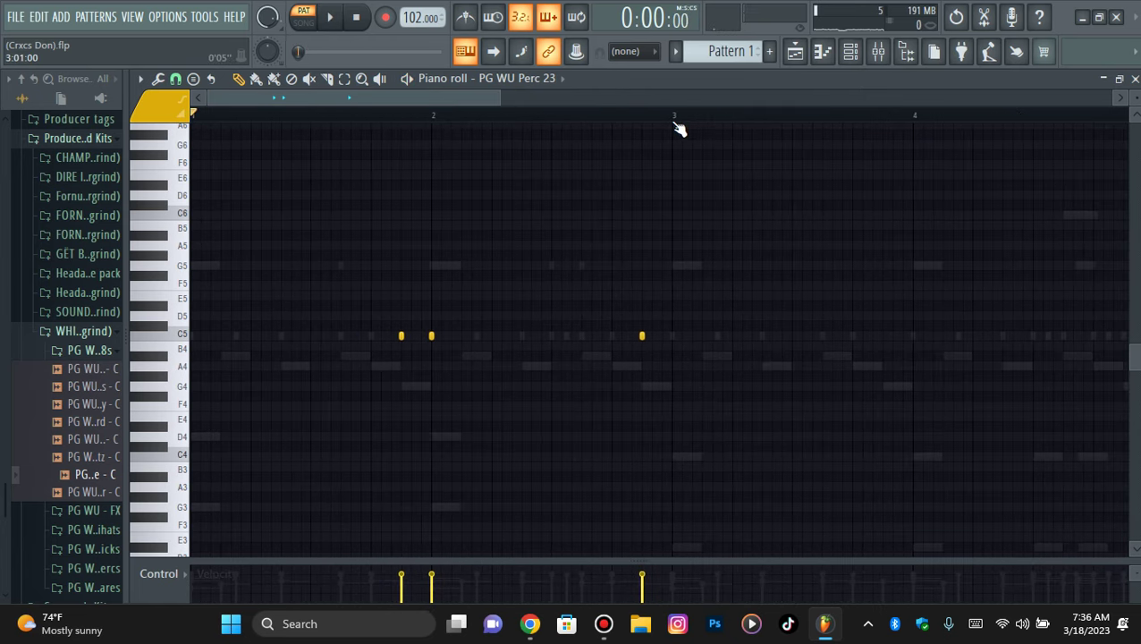
left_click_drag(676, 122, 227, 133)
key("ctrl+b")
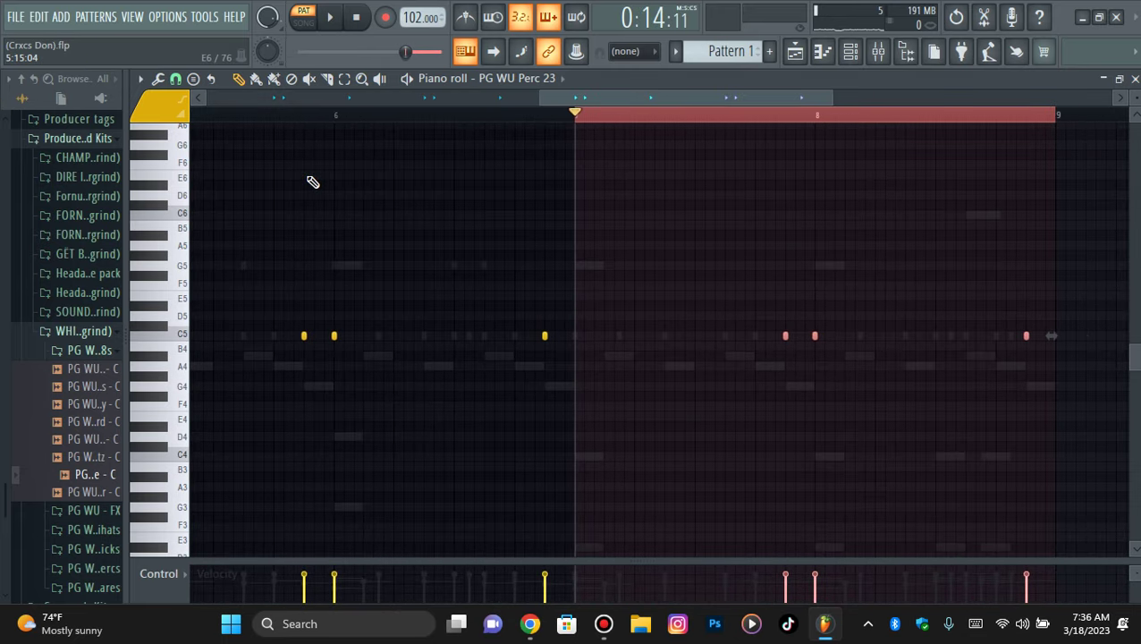
Step: Unmute the mixer's kick and 808 tracks, raise the kick fader slightly, set the 808 to 93% and re-enable the remaining tracks
left_click(851, 51)
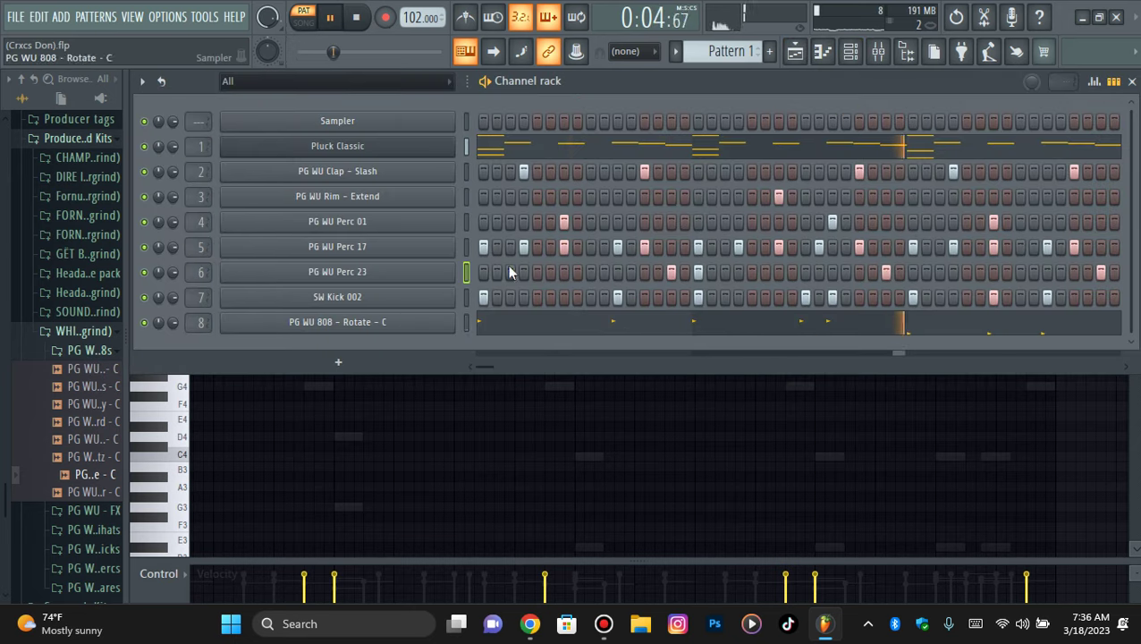
left_click(879, 53)
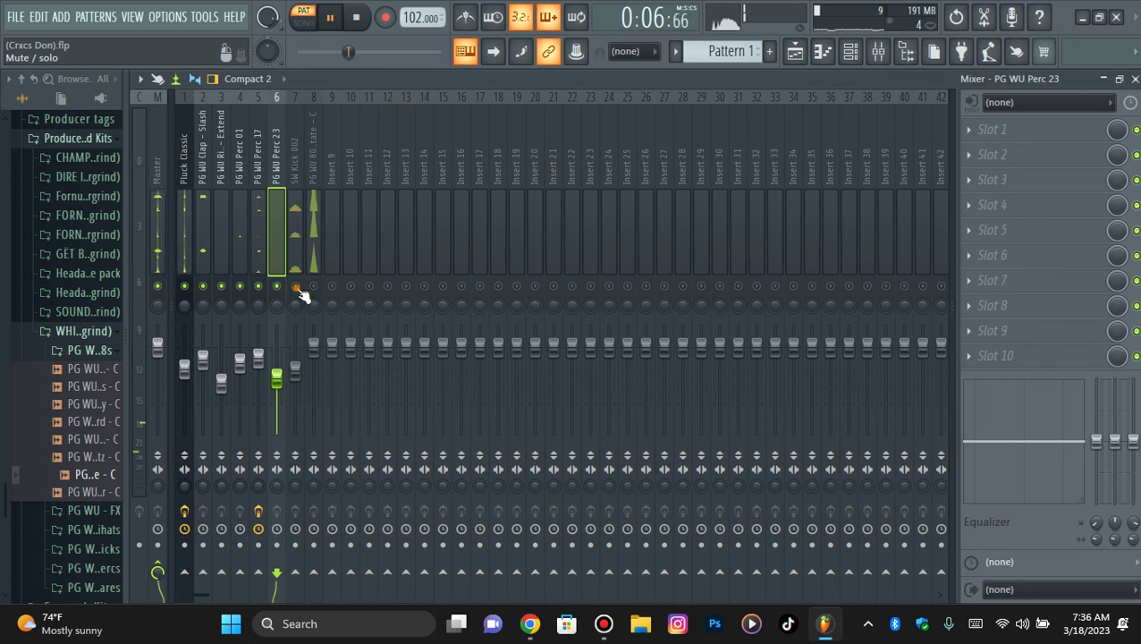
left_click(295, 370)
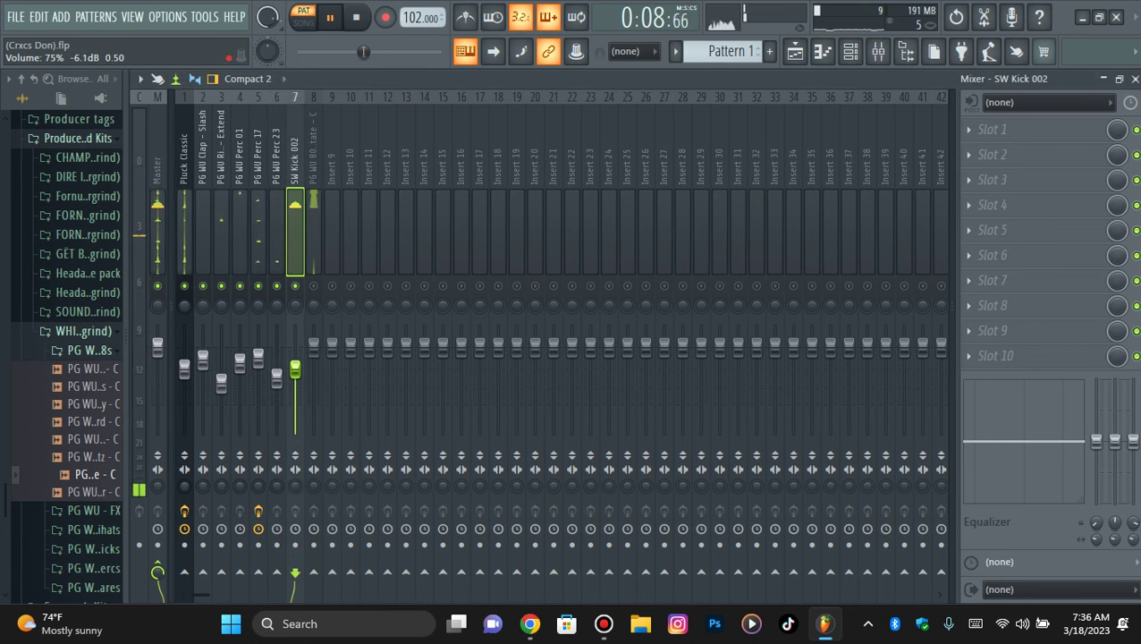
left_click(313, 286)
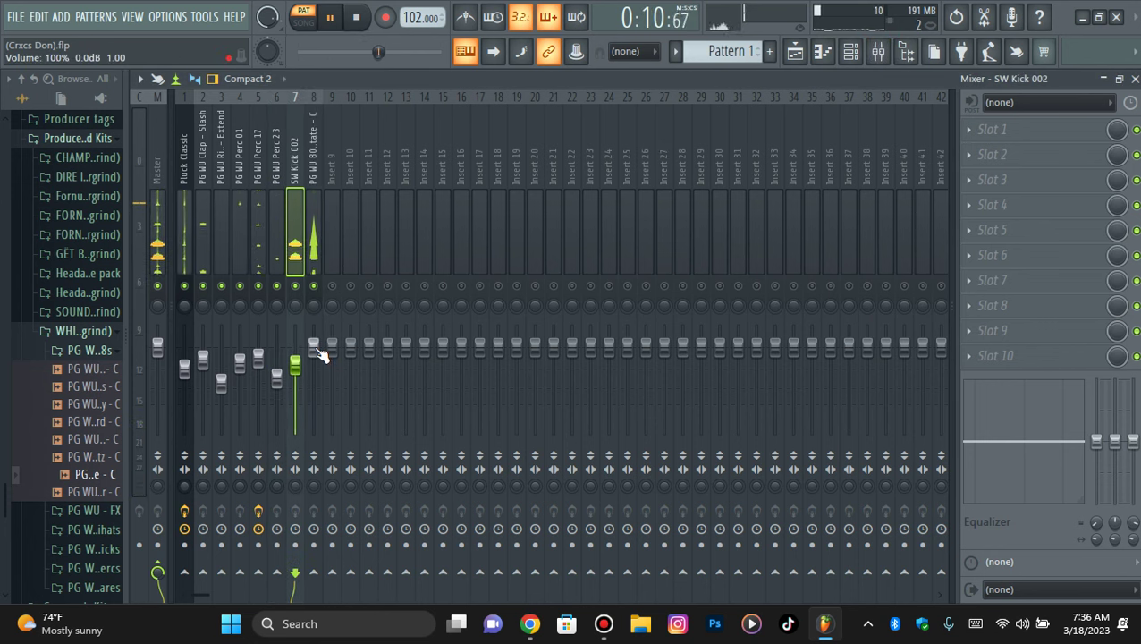
left_click(318, 355)
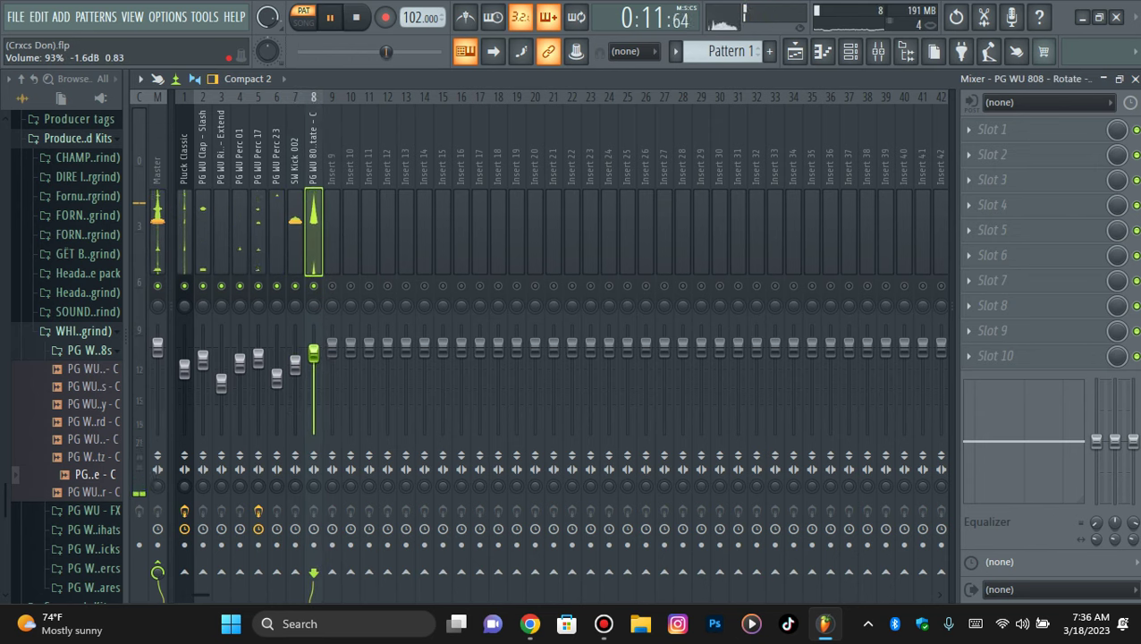
left_click(369, 286)
left_click(860, 52)
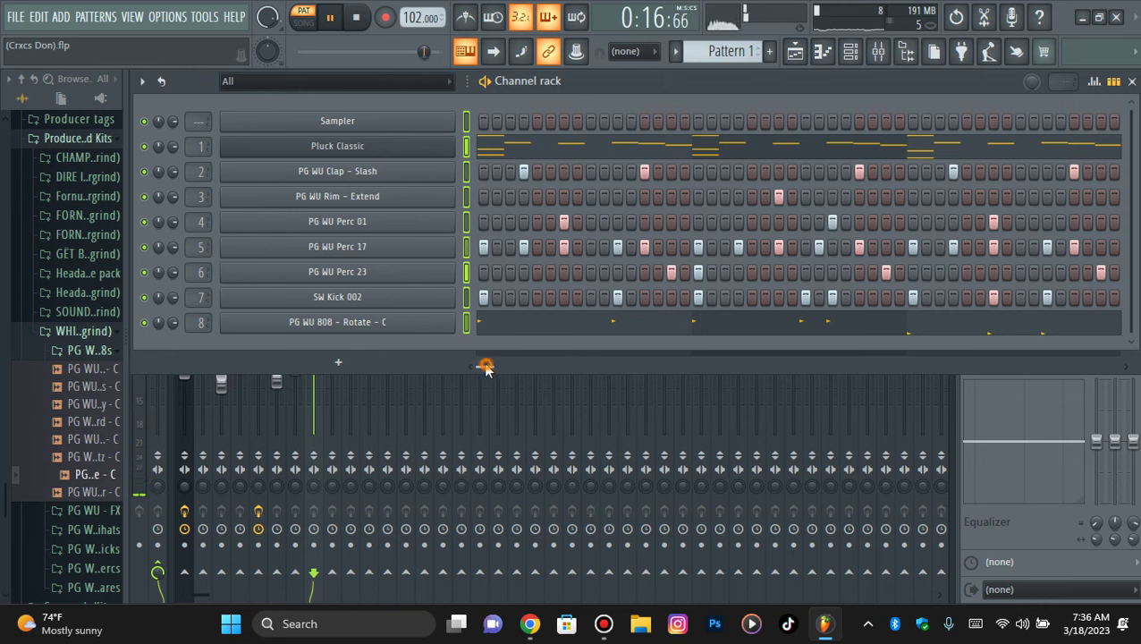
left_click(878, 52)
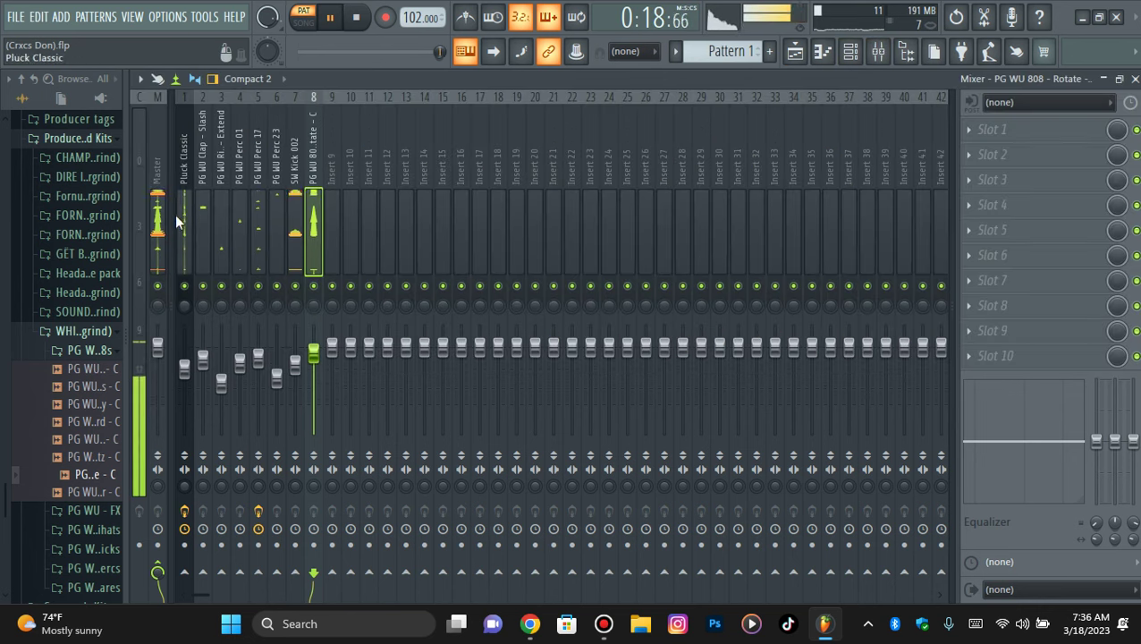
Step: Set the ValhallaVintageVerb mix on the Pluck Classic mixer track to 26.8%
left_click(176, 216)
left_click(133, 221)
left_click(184, 204)
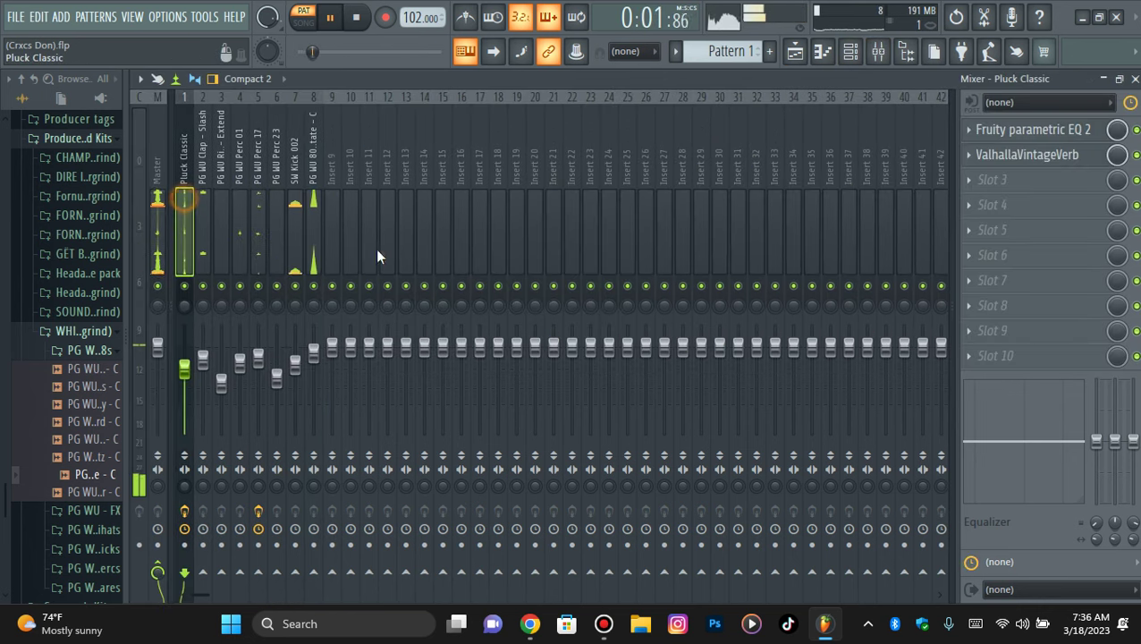
left_click(1008, 161)
left_click_drag(278, 277, 283, 304)
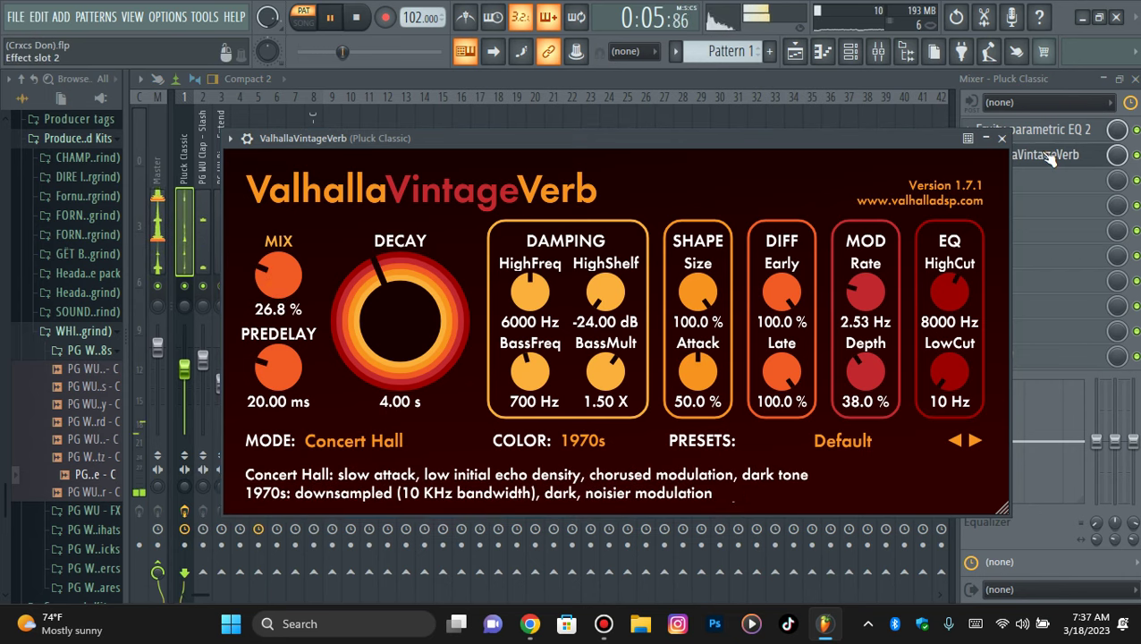
left_click(1001, 137)
Step: Solo the Pluck Classic channel and add a reFX Nexus channel with the Bell - MiniMe preset
left_click(851, 51)
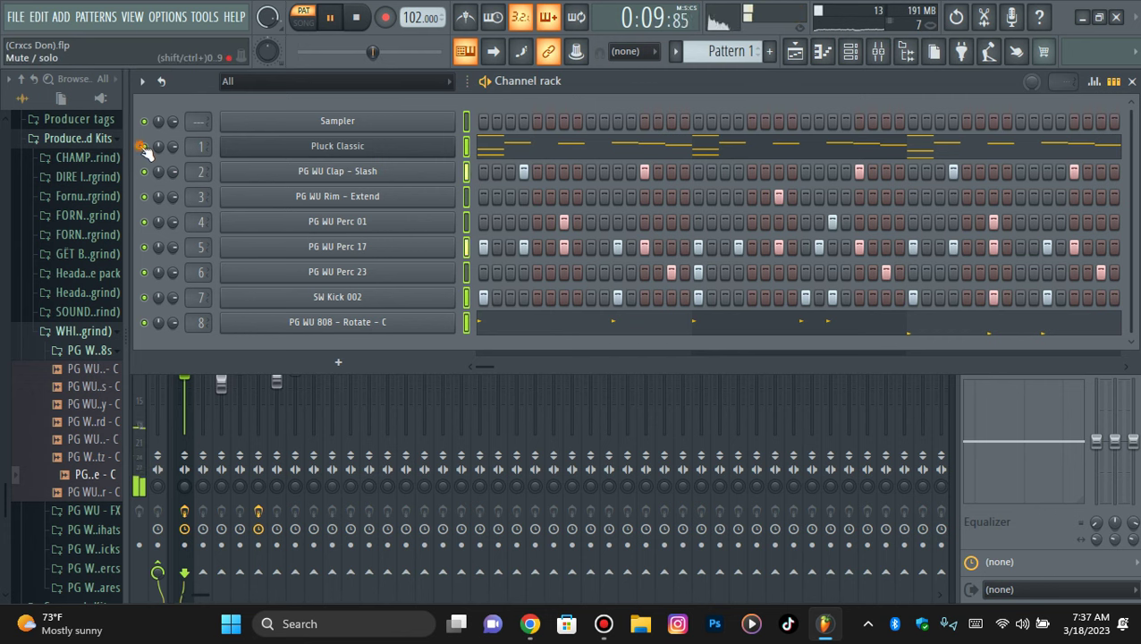
left_click(367, 148)
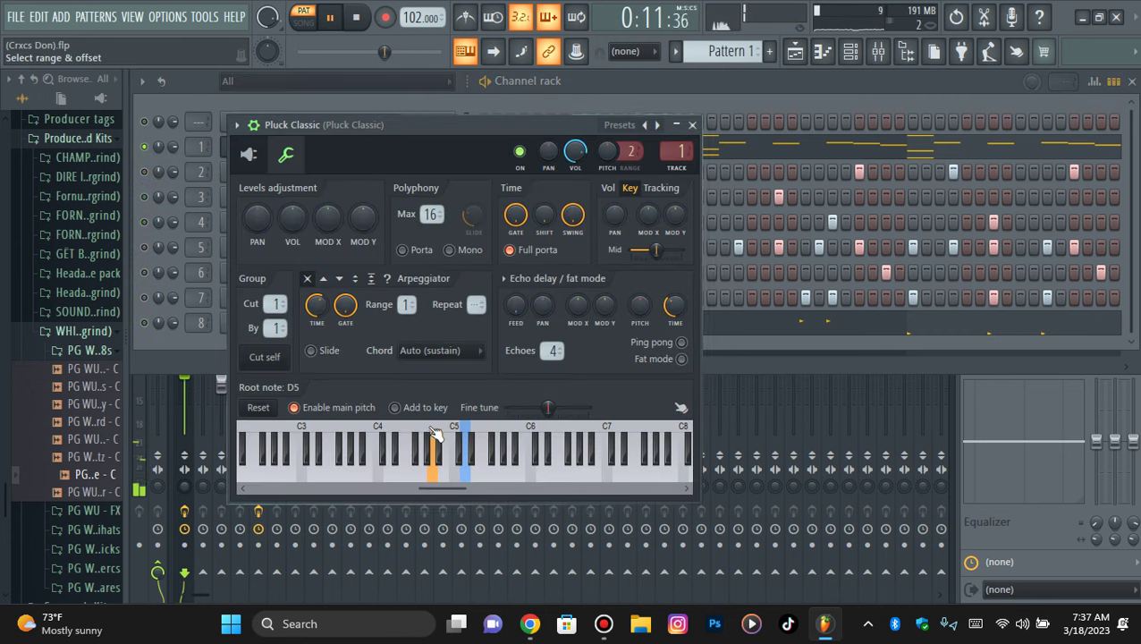
left_click(221, 148)
left_click(339, 368)
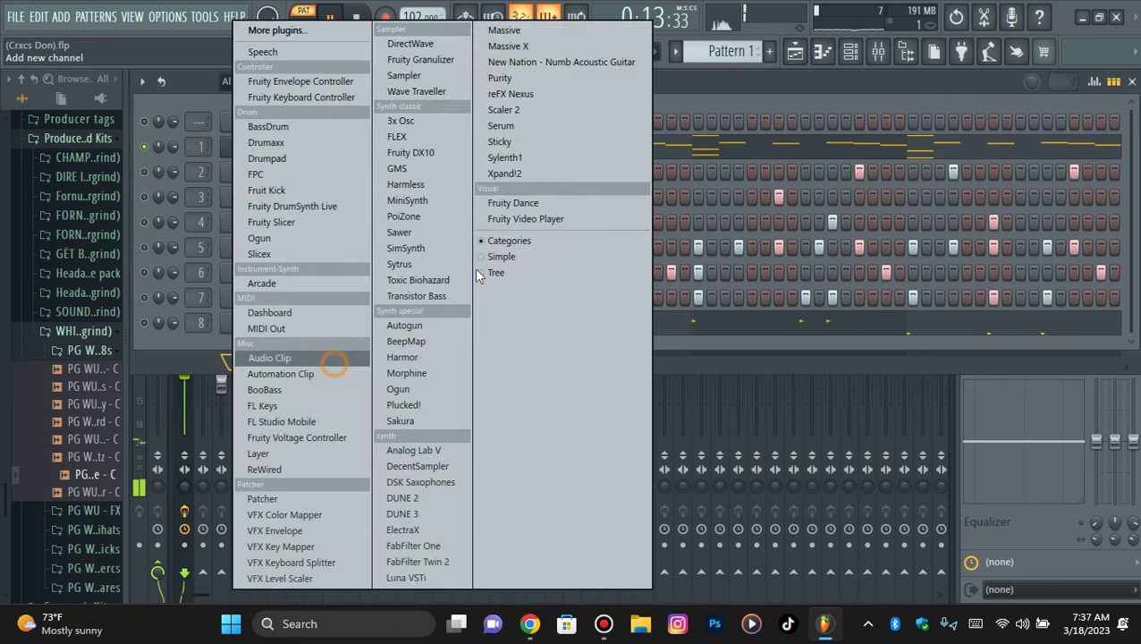
left_click(516, 96)
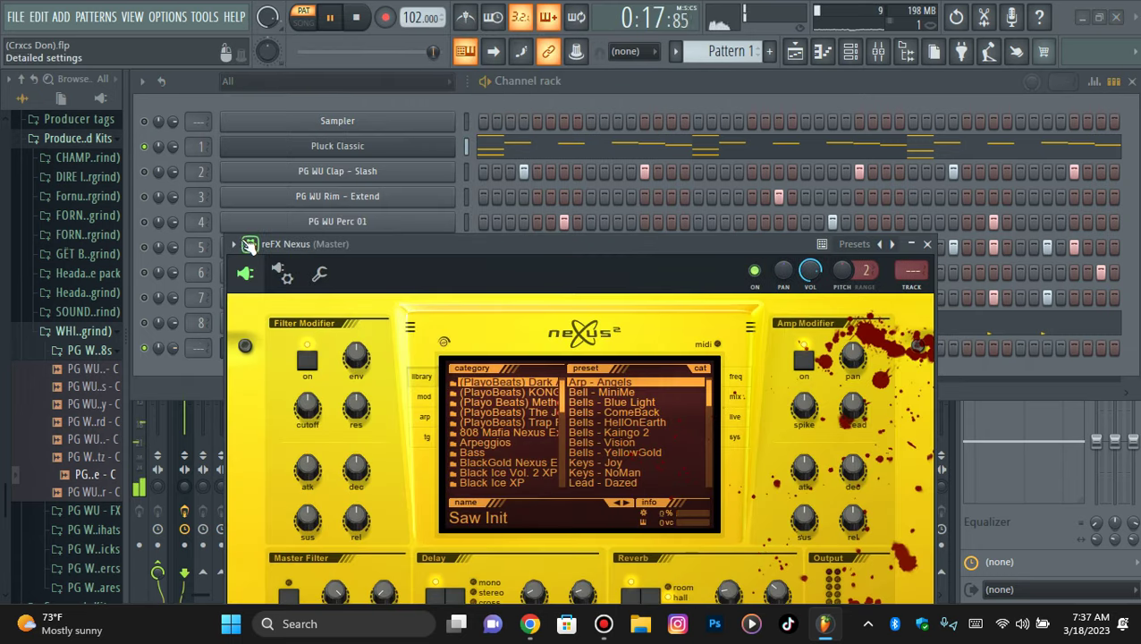
left_click(250, 246)
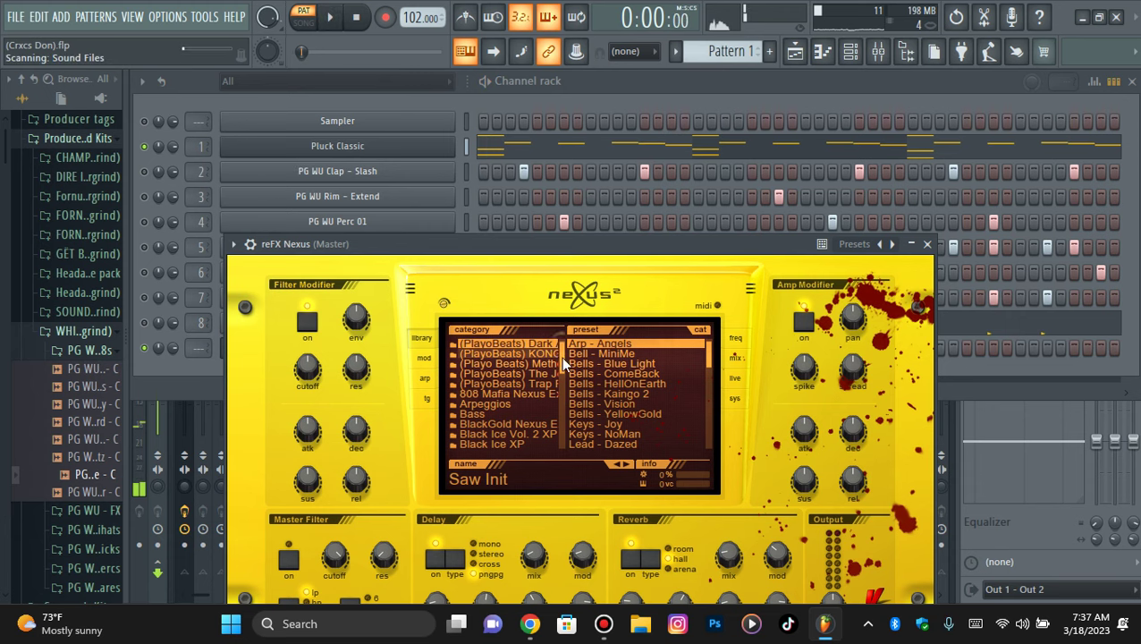
left_click(597, 354)
Step: Copy the Pluck Classic notes into the reFX Nexus channel, solo that channel and play it
right_click(453, 146)
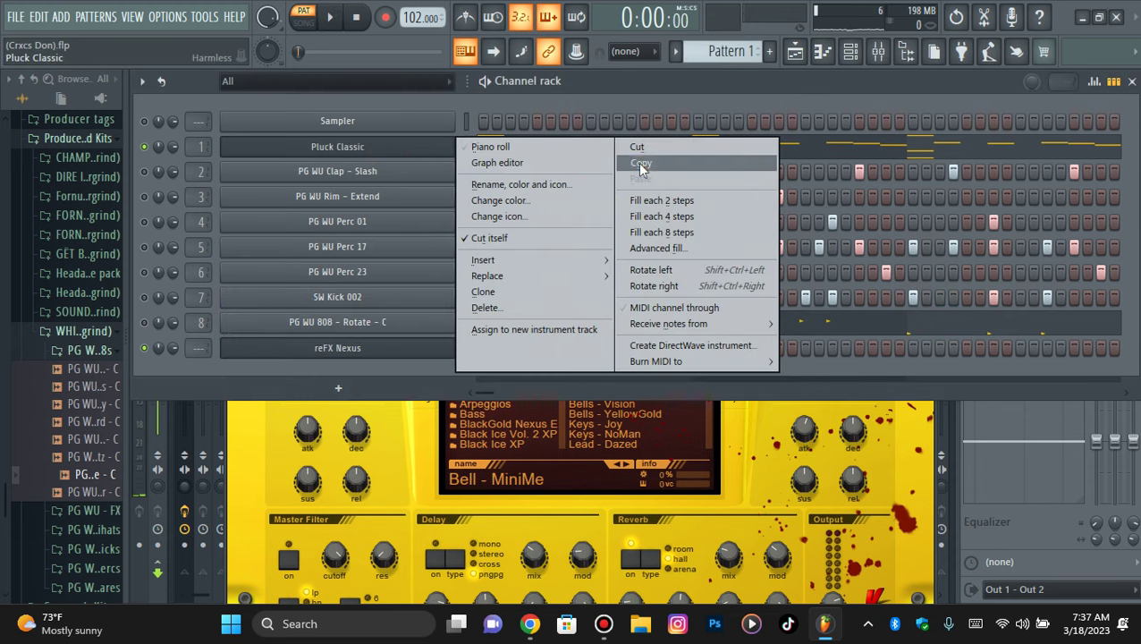
left_click(640, 170)
right_click(453, 346)
left_click(640, 383)
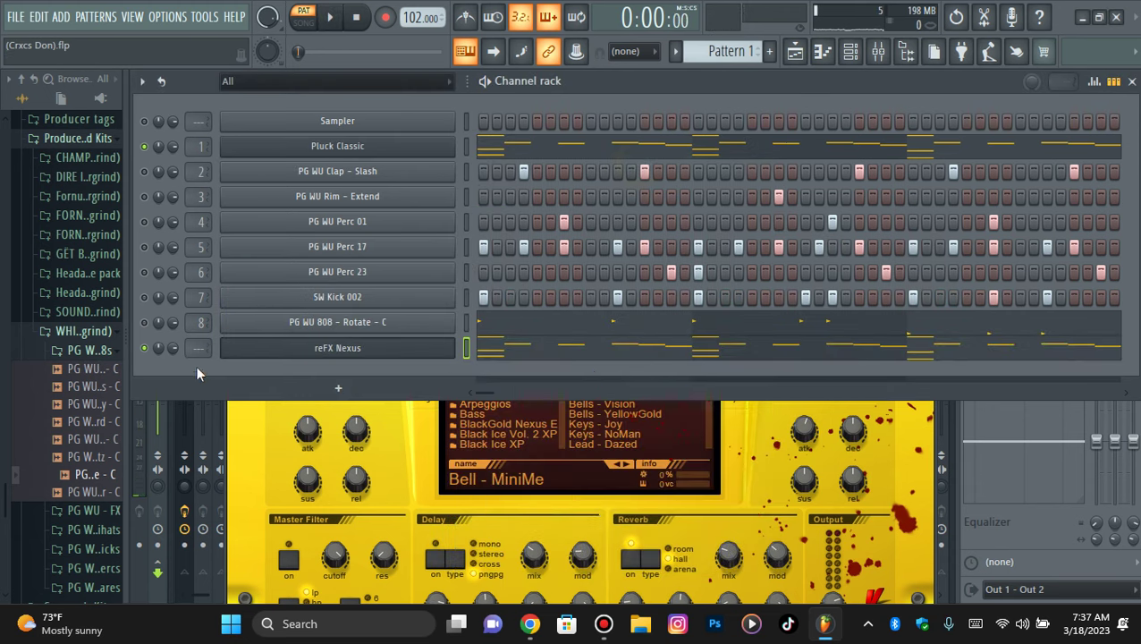
right_click(150, 356)
left_click(165, 324)
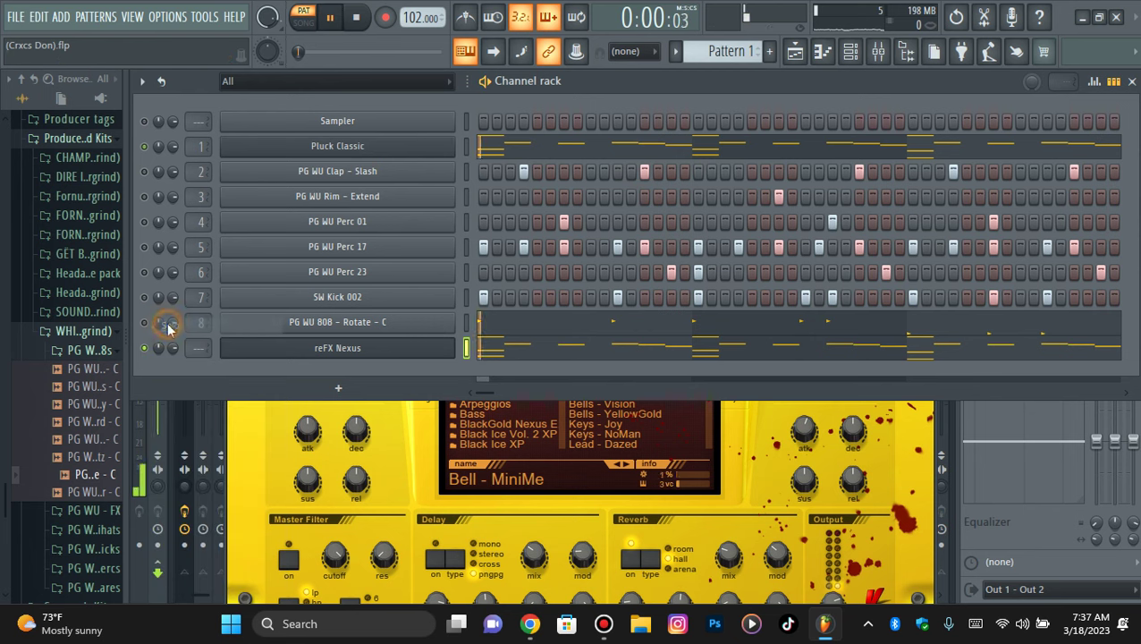
Step: Check the root note of Pluck Classic and set the reFX Nexus root note to D5 to match
left_click(425, 350)
left_click(357, 145)
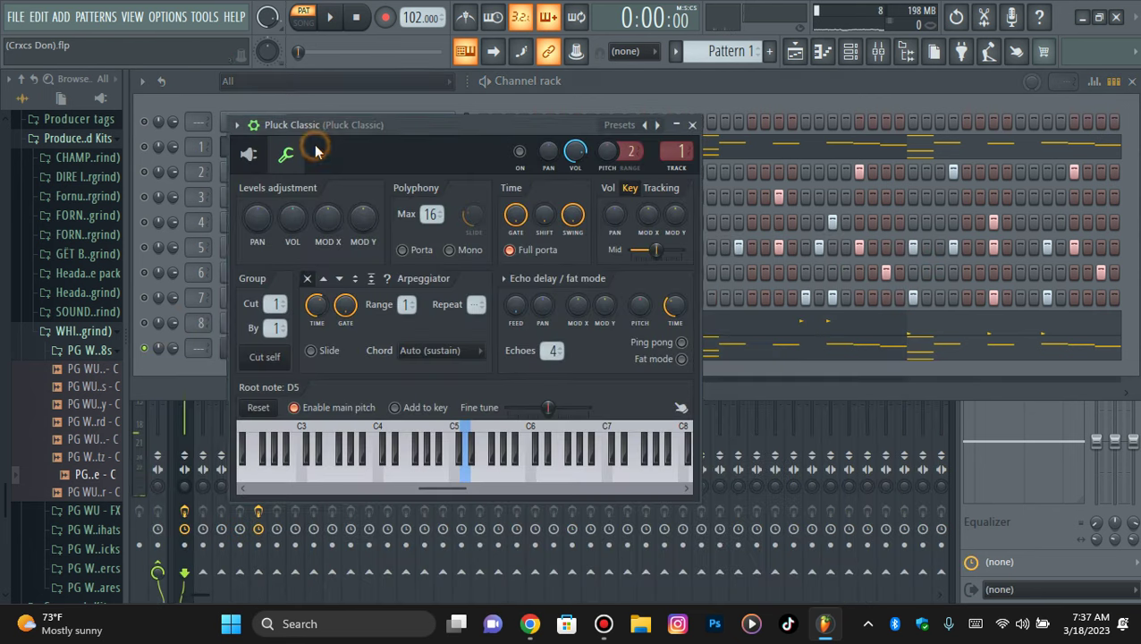
left_click(204, 369)
left_click(311, 350)
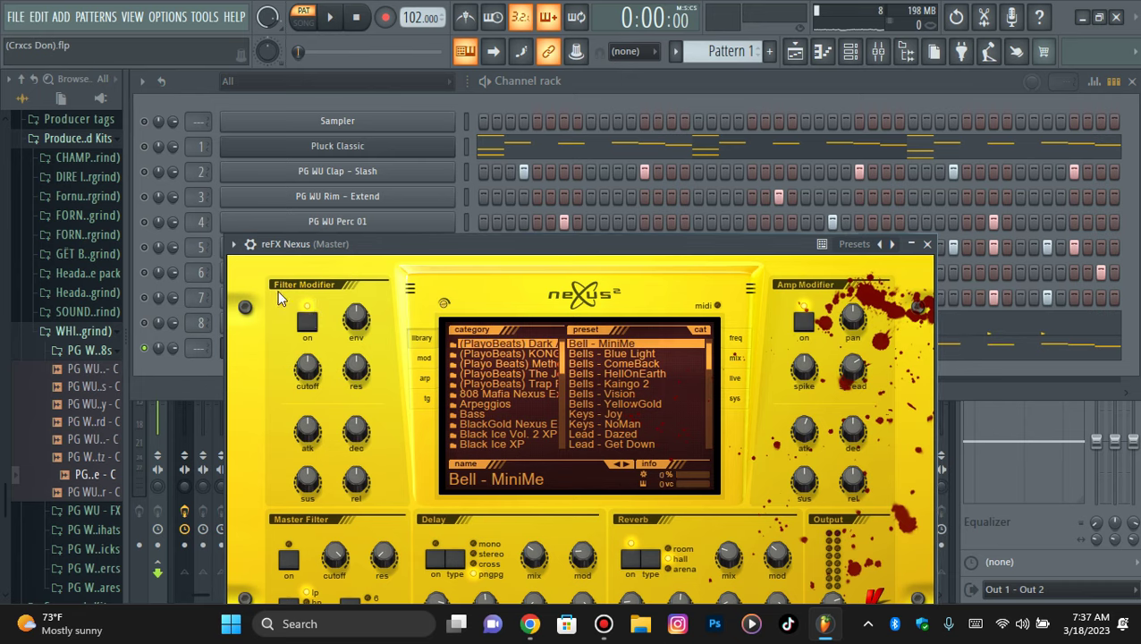
left_click(250, 244)
left_click(319, 274)
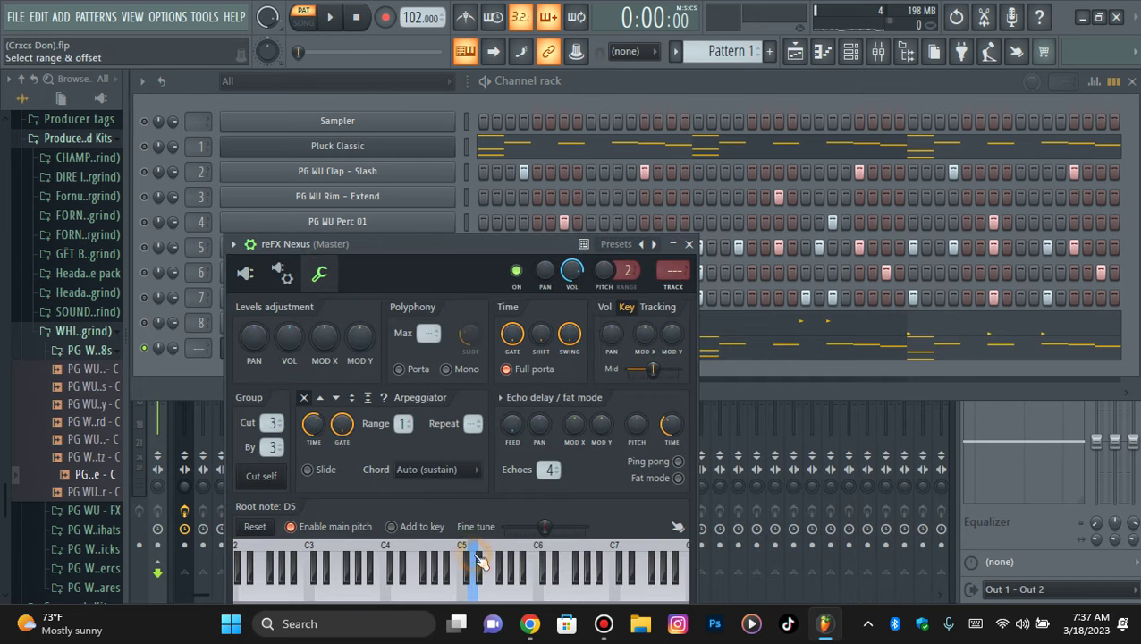
Step: Play the pattern, load the Bells - Blue Light preset in reFX Nexus and route its channel to mixer track 9
left_click(253, 245)
key("space")
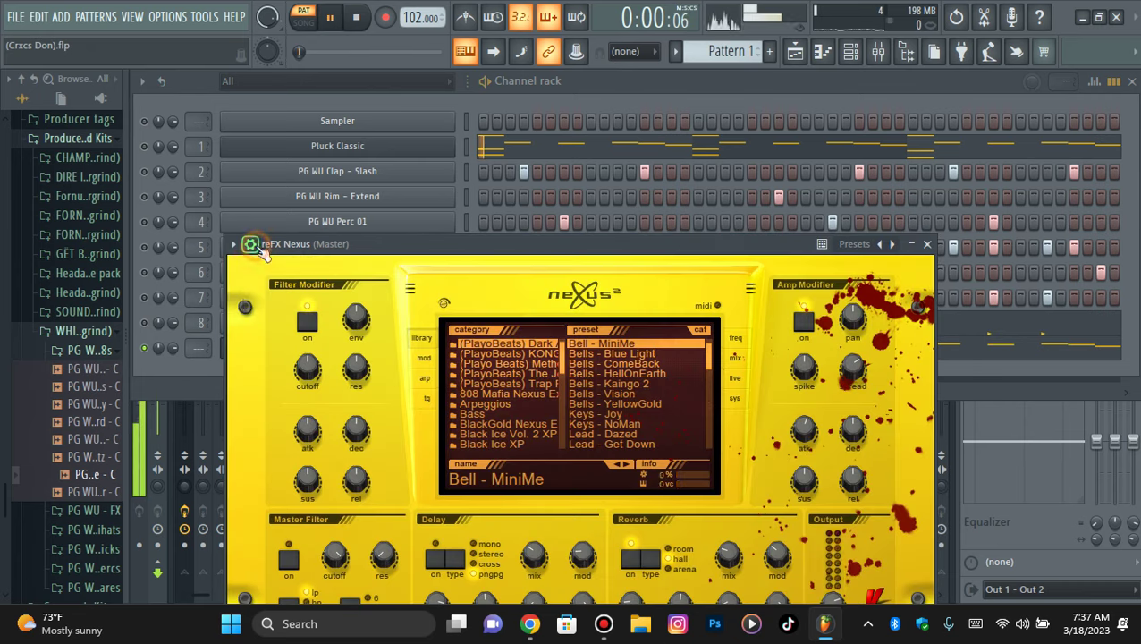
left_click(626, 354)
left_click(202, 382)
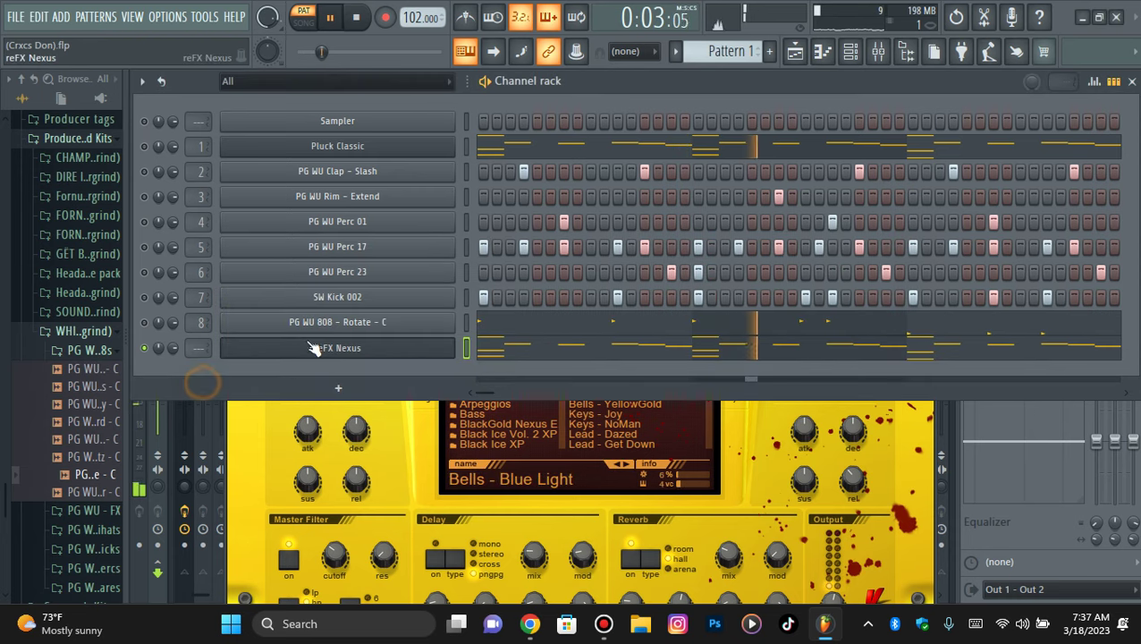
scroll(192, 352, "up", 5)
scroll(192, 351, "up", 2)
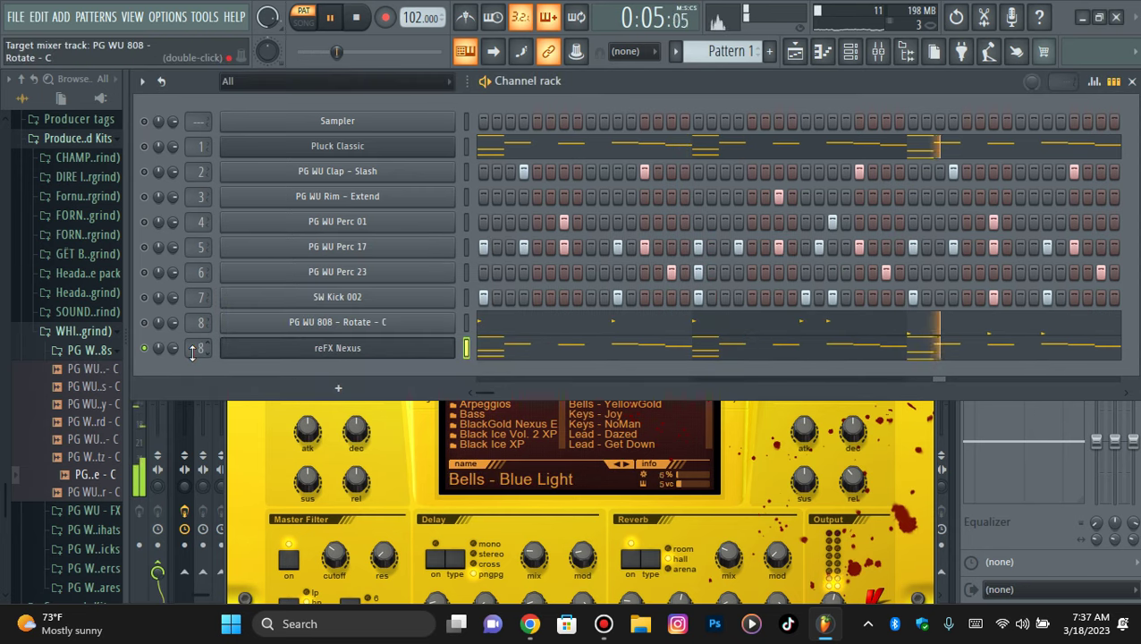
Step: Add the HalfTime effect to slot 2 of mixer track Insert 9
left_click(878, 51)
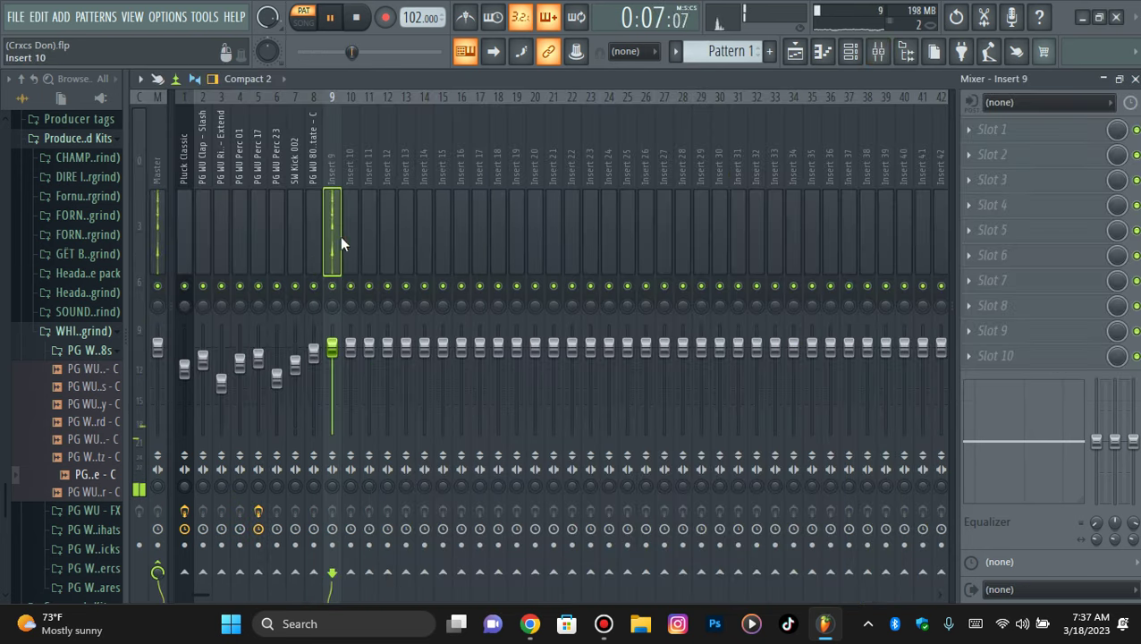
left_click(984, 154)
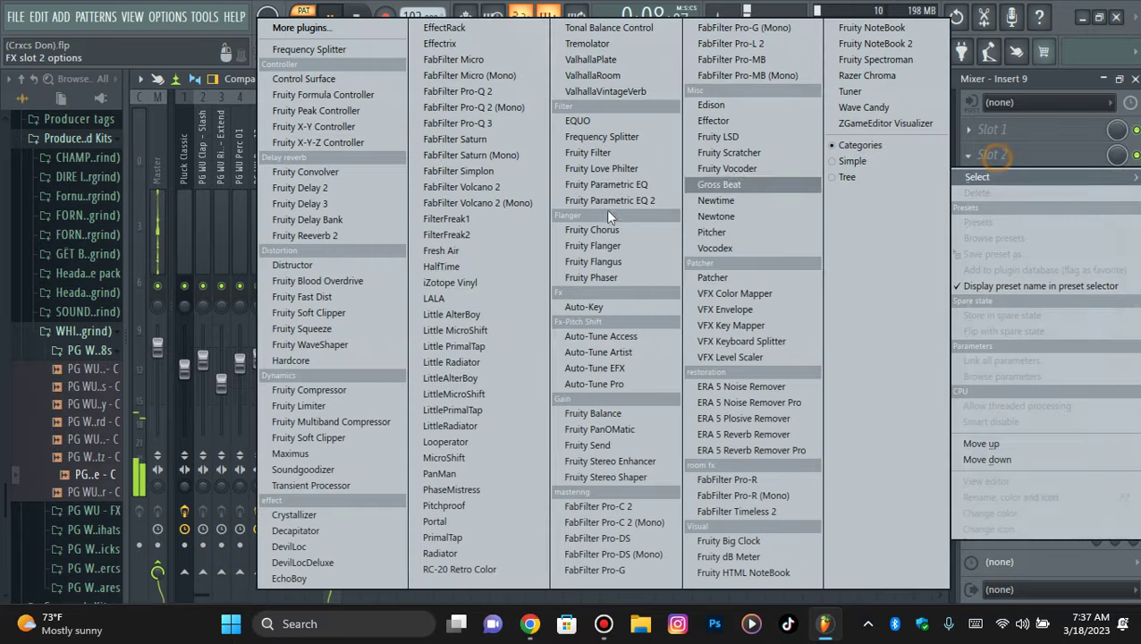
left_click(455, 265)
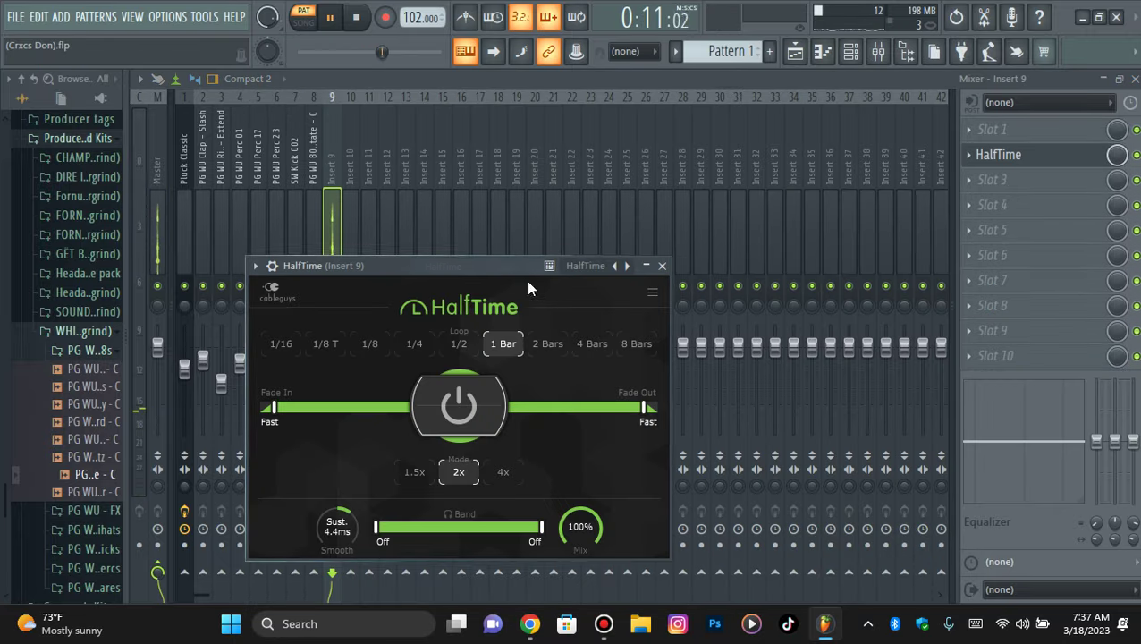
Step: Delete the lowest notes, on G3 and E3, from the reFX Nexus piano roll and play it together with Pluck Classic
left_click(823, 52)
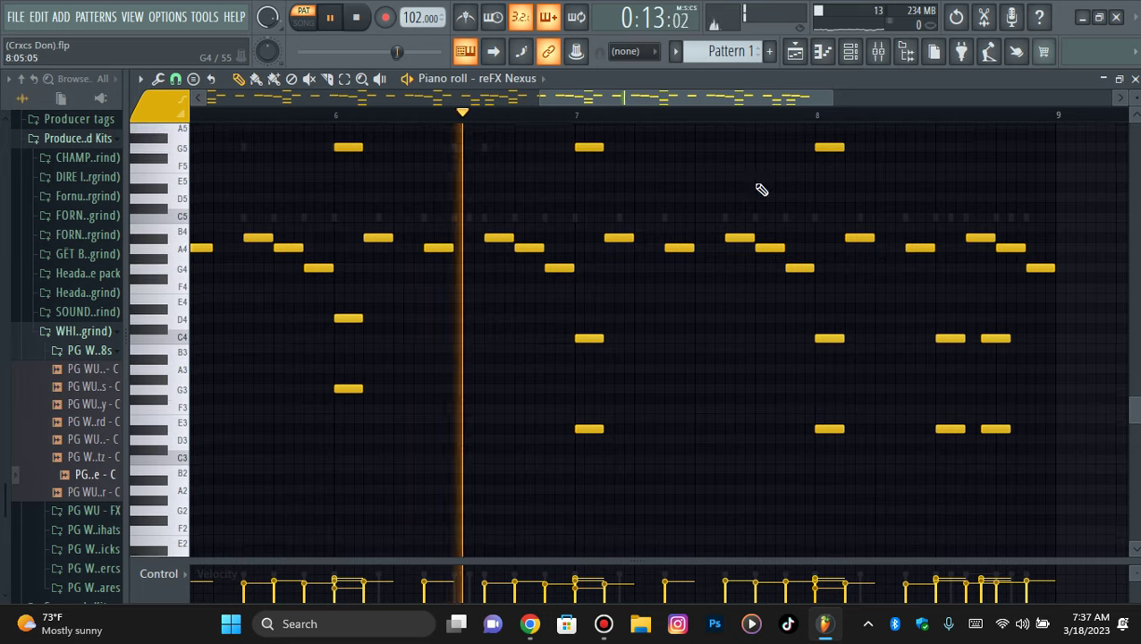
left_click_drag(439, 105, 207, 100)
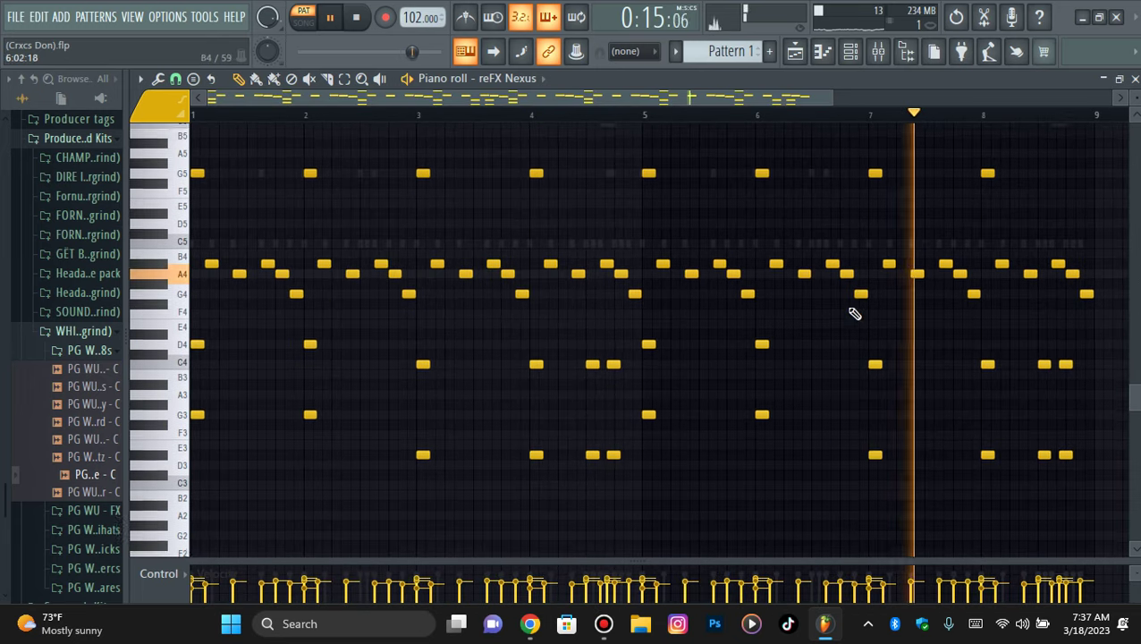
left_click_drag(830, 102, 809, 100)
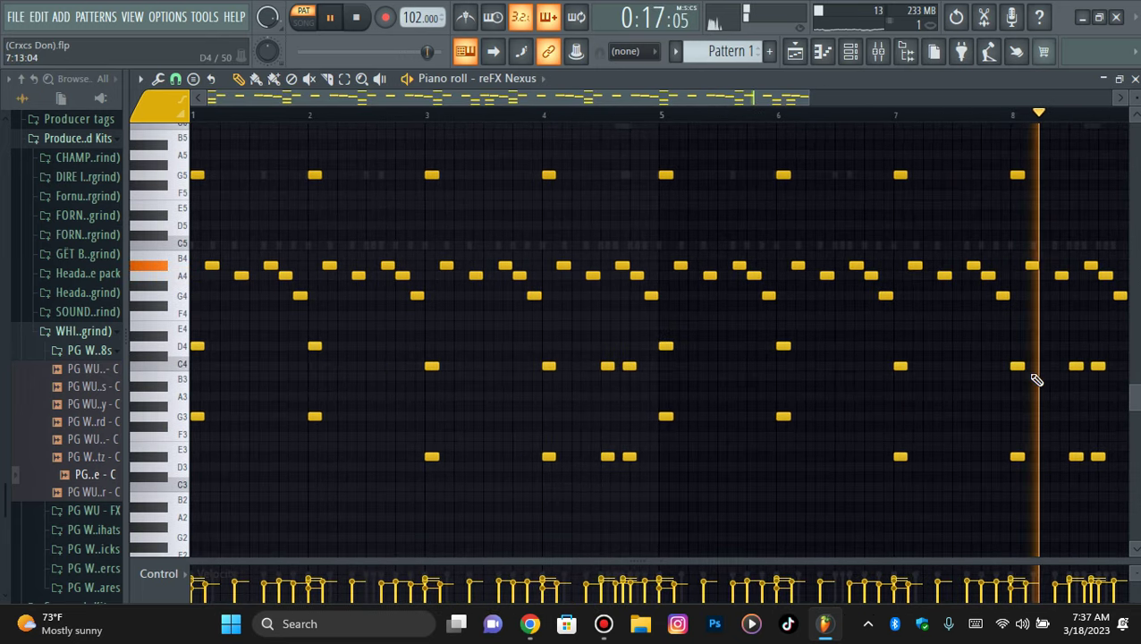
left_click_drag(1105, 413, 140, 518)
key("space")
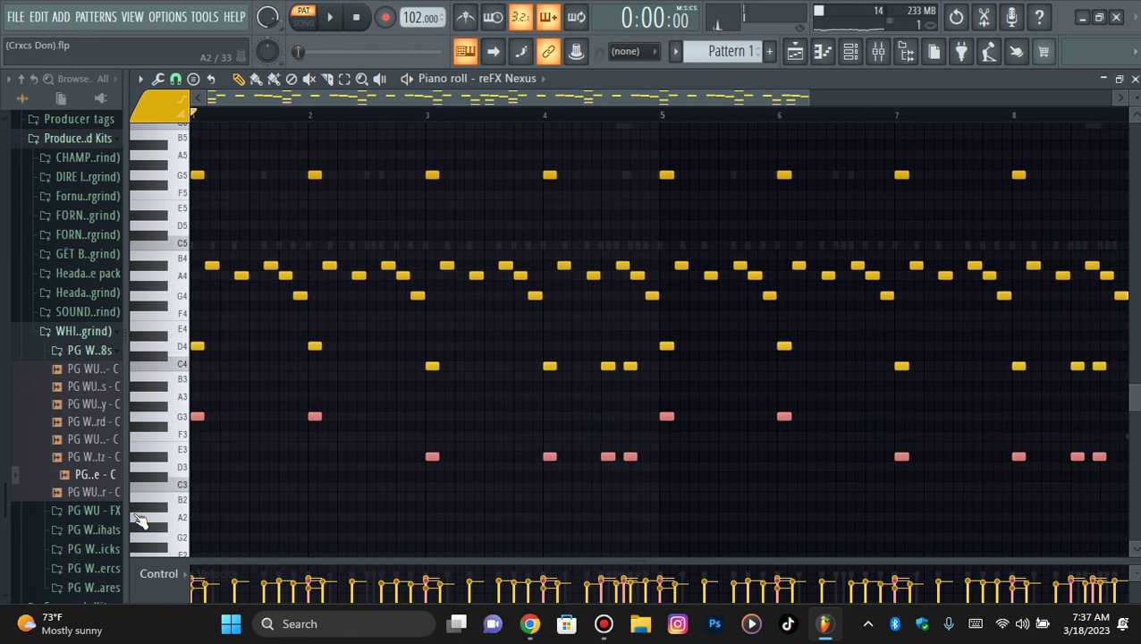
key("Delete")
scroll(582, 445, "up", 2)
key("space")
left_click(850, 51)
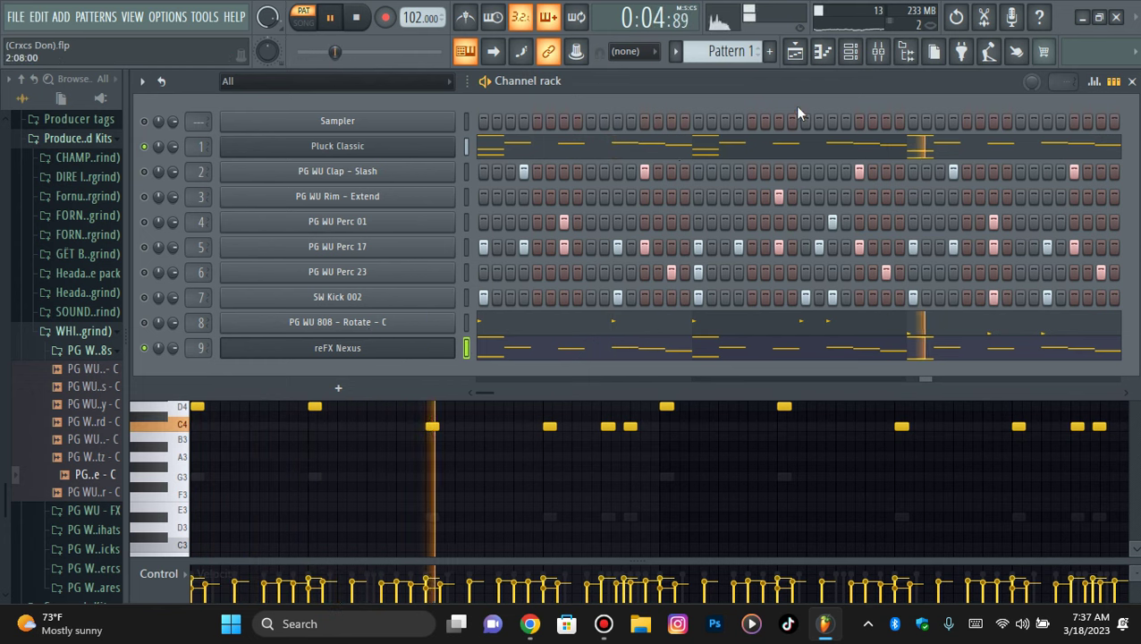
Step: Check the HalfTime loop, mode and mix settings on mixer track Insert 9
left_click(881, 51)
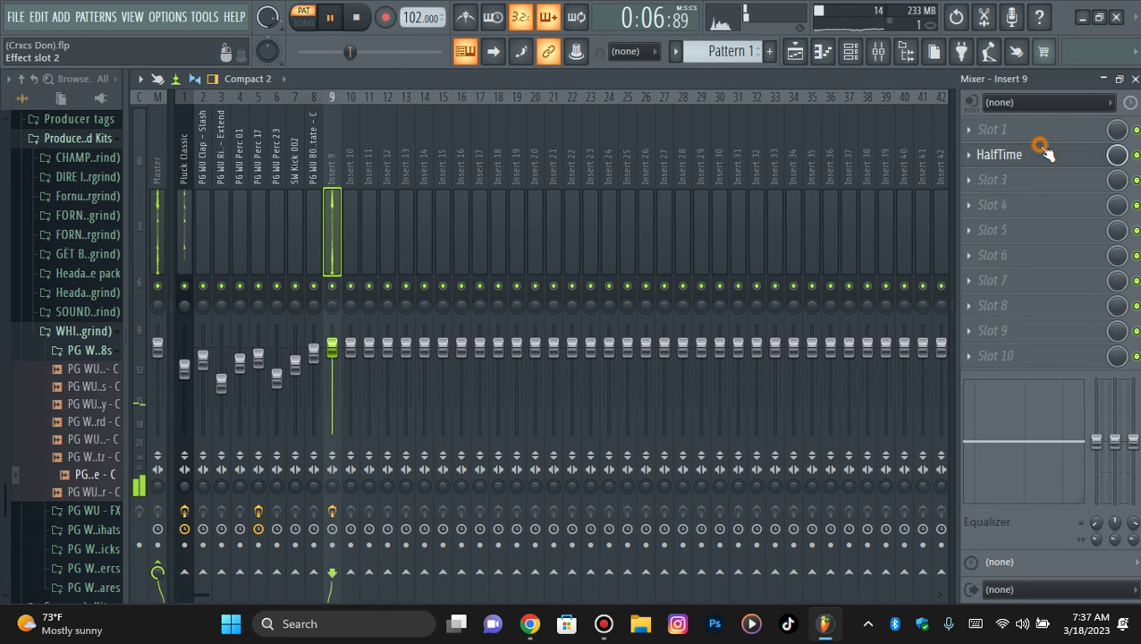
left_click(1037, 153)
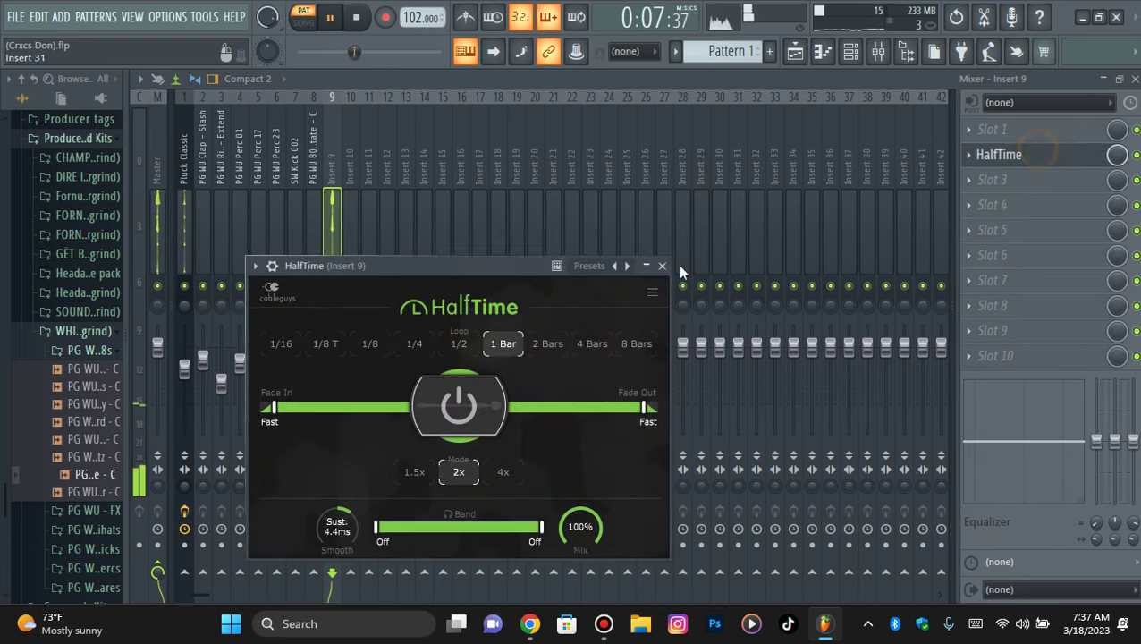
left_click(1001, 154)
Step: Set the reFX Nexus root note to D4 and load the Bells - Kaingo 2 preset
left_click(850, 51)
left_click(335, 355)
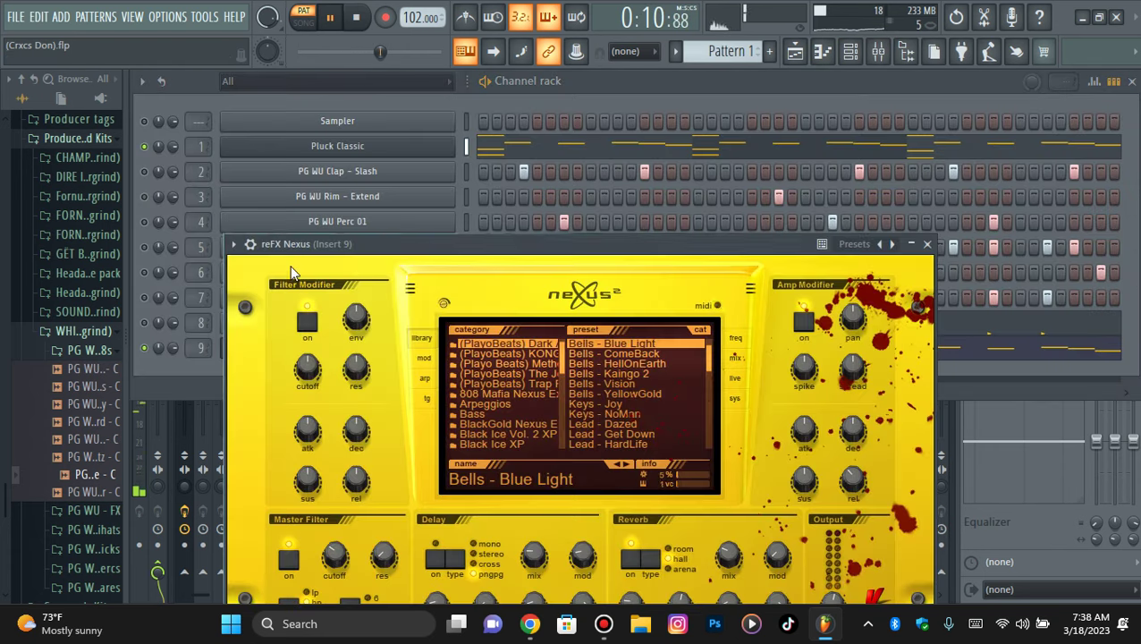
left_click(319, 273)
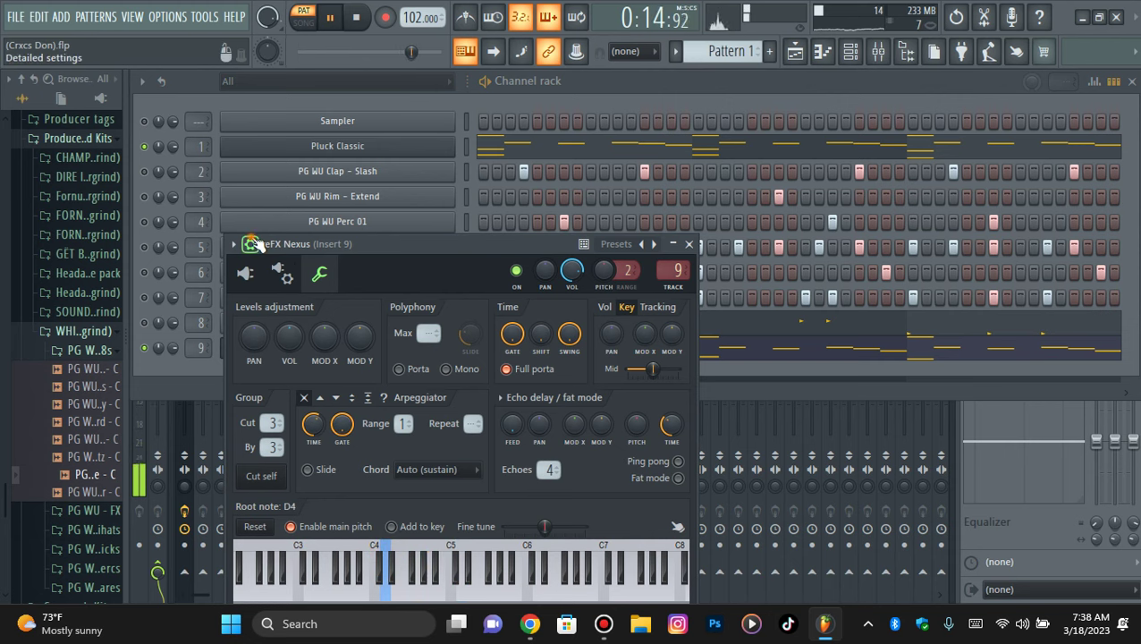
left_click(253, 244)
left_click(632, 354)
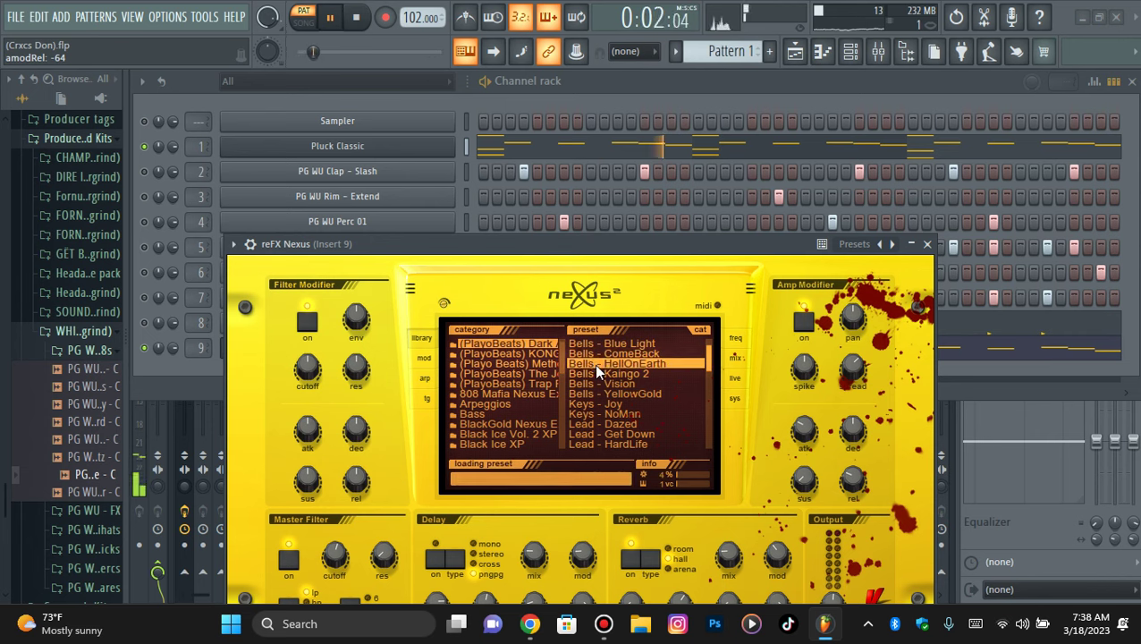
left_click(608, 373)
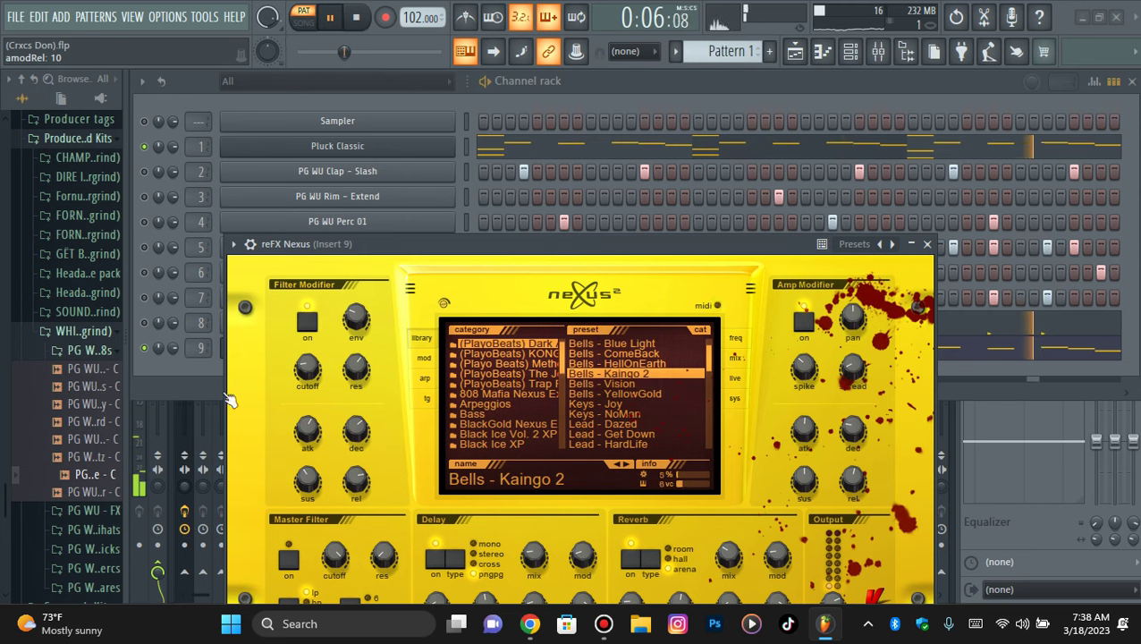
Step: Unmute all channels so the full beat plays, and close the reFX Nexus window
left_click(200, 377)
right_click(144, 148)
left_click(158, 154)
right_click(145, 148)
left_click(167, 154)
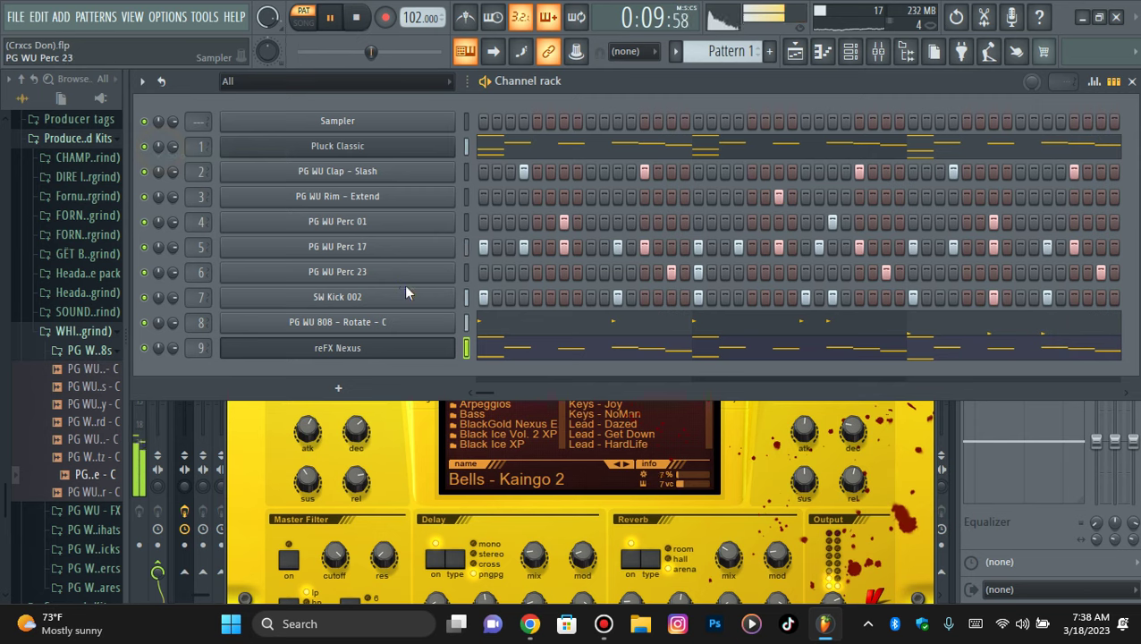
left_click(391, 351)
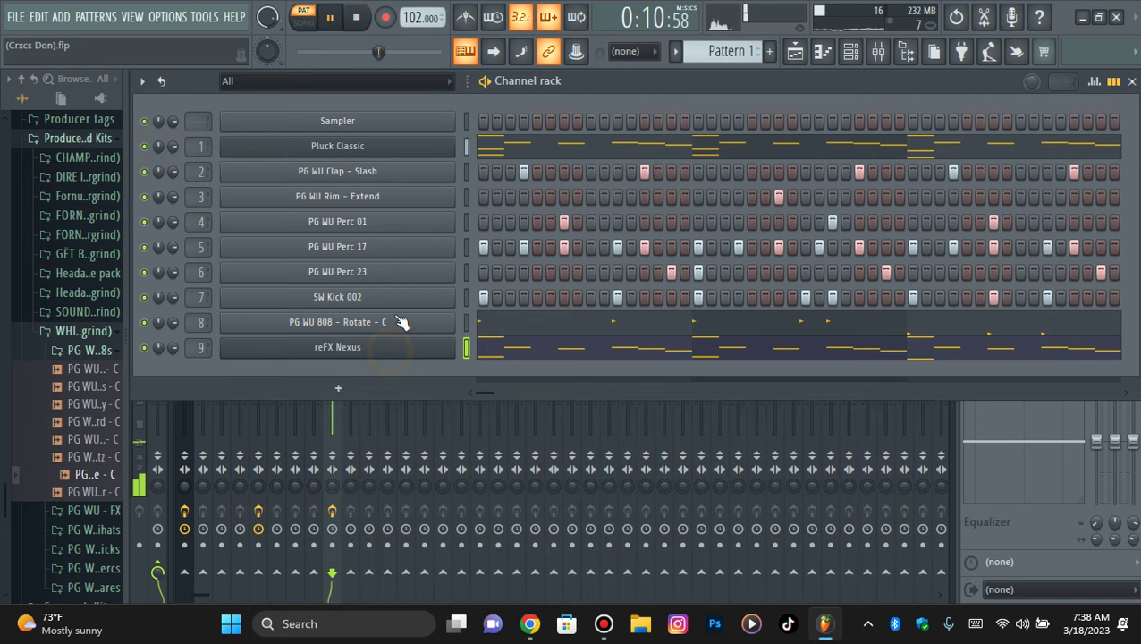
Step: Lower the Insert 9 mixer level to 68% and raise the Pluck Classic level slightly
left_click(878, 51)
left_click_drag(333, 347, 334, 363)
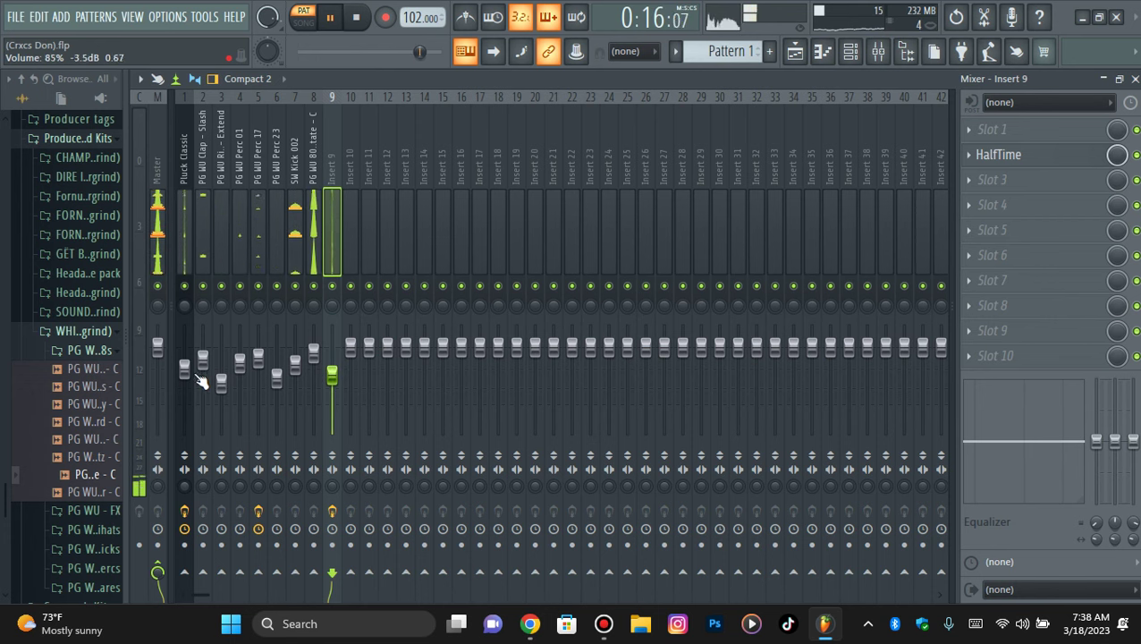
left_click(184, 368)
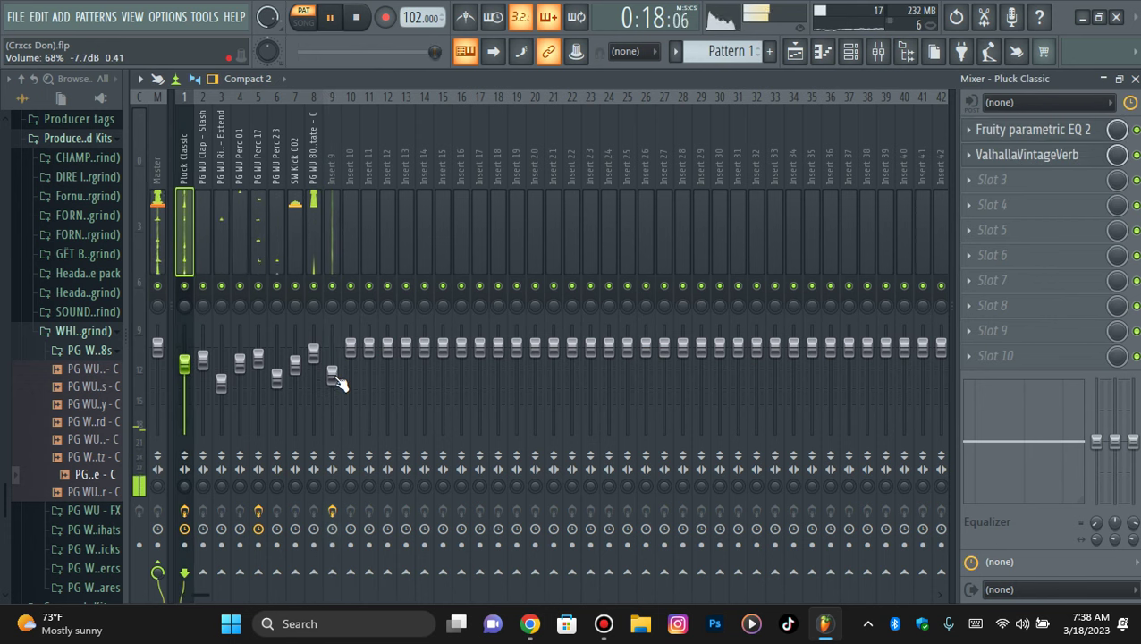
left_click(332, 374)
Step: Collapse the open drum kit folder in the browser and raise the SW Kick 002 mixer level to 83%
left_click(851, 51)
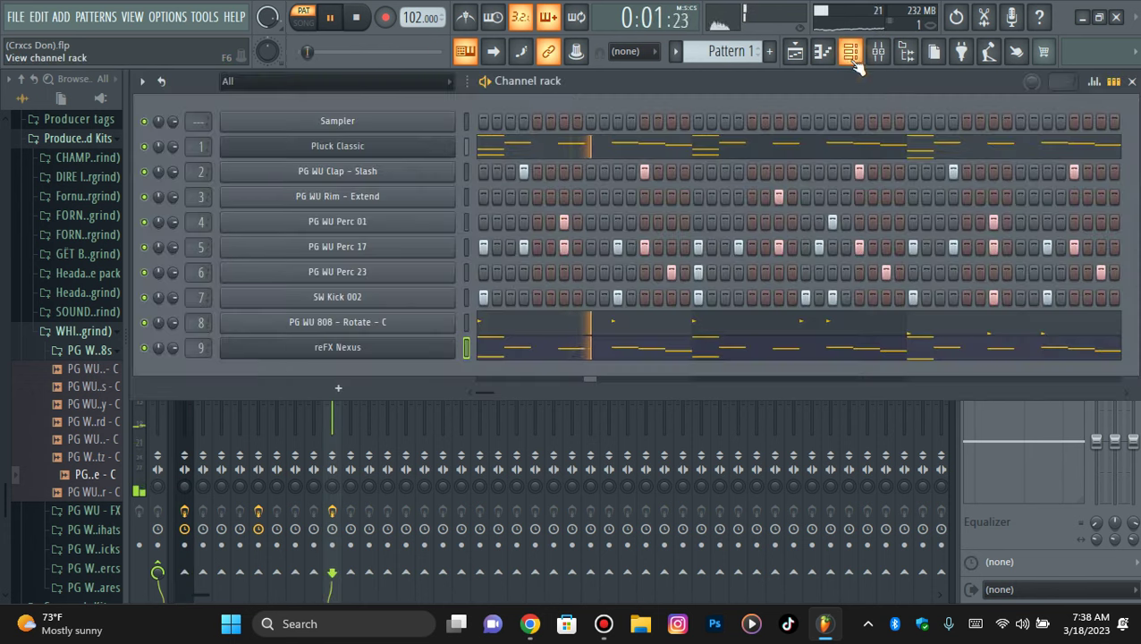
left_click(87, 336)
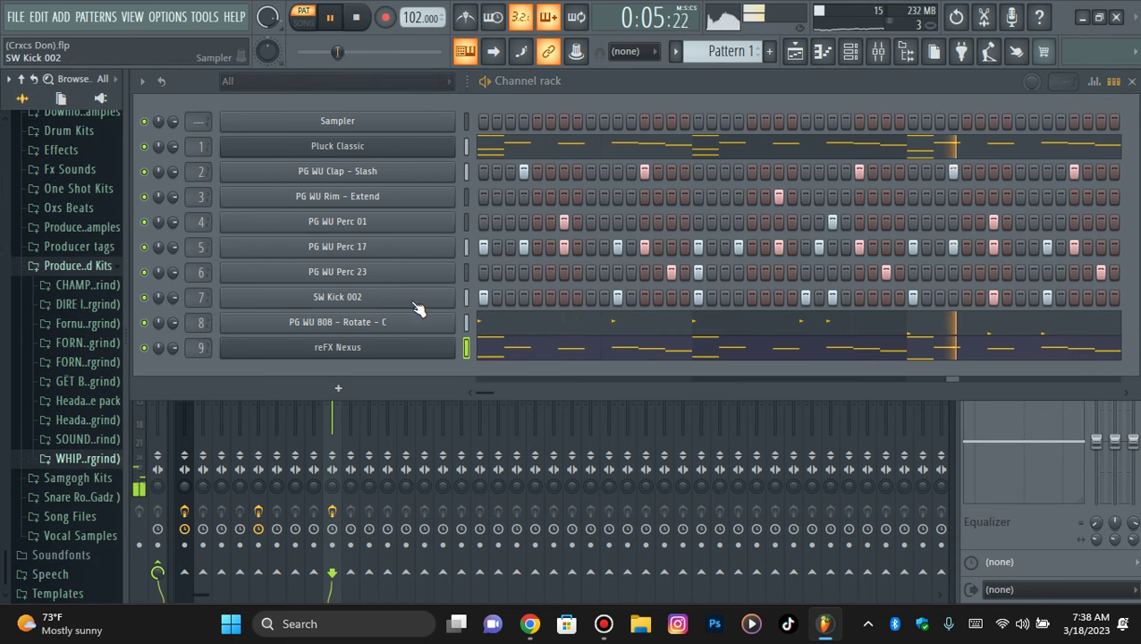
left_click(851, 52)
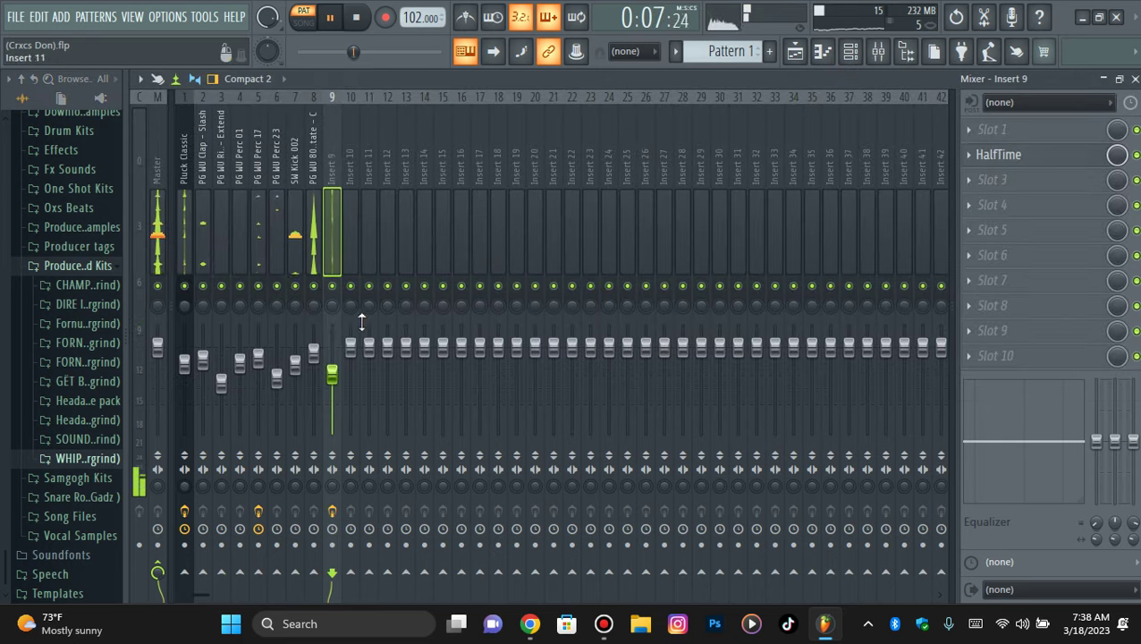
left_click(304, 371)
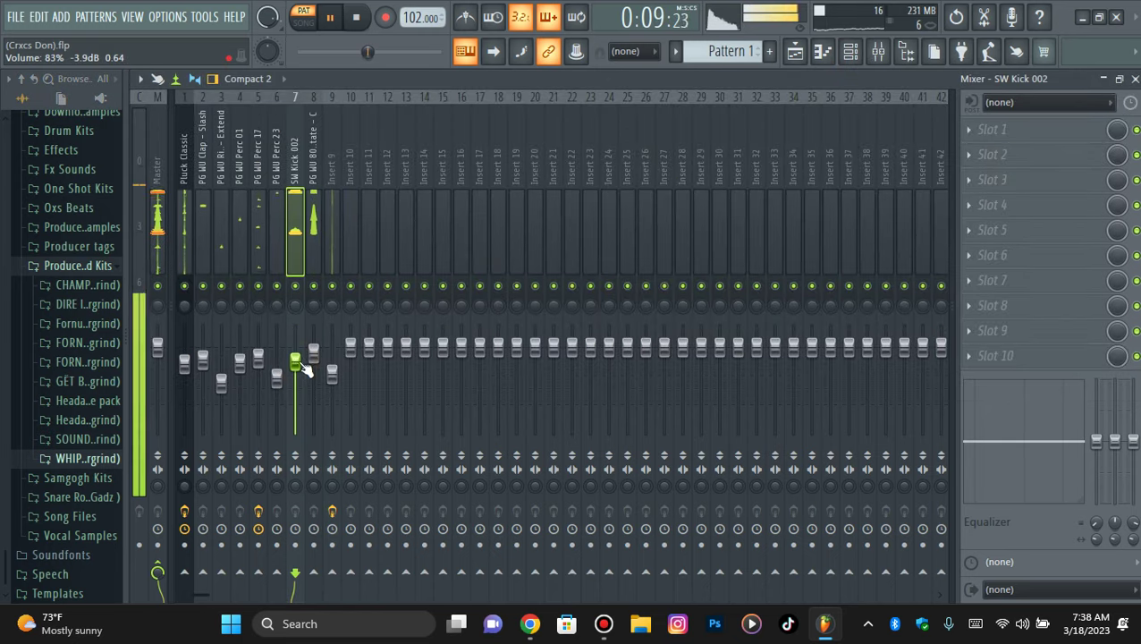
left_click(850, 52)
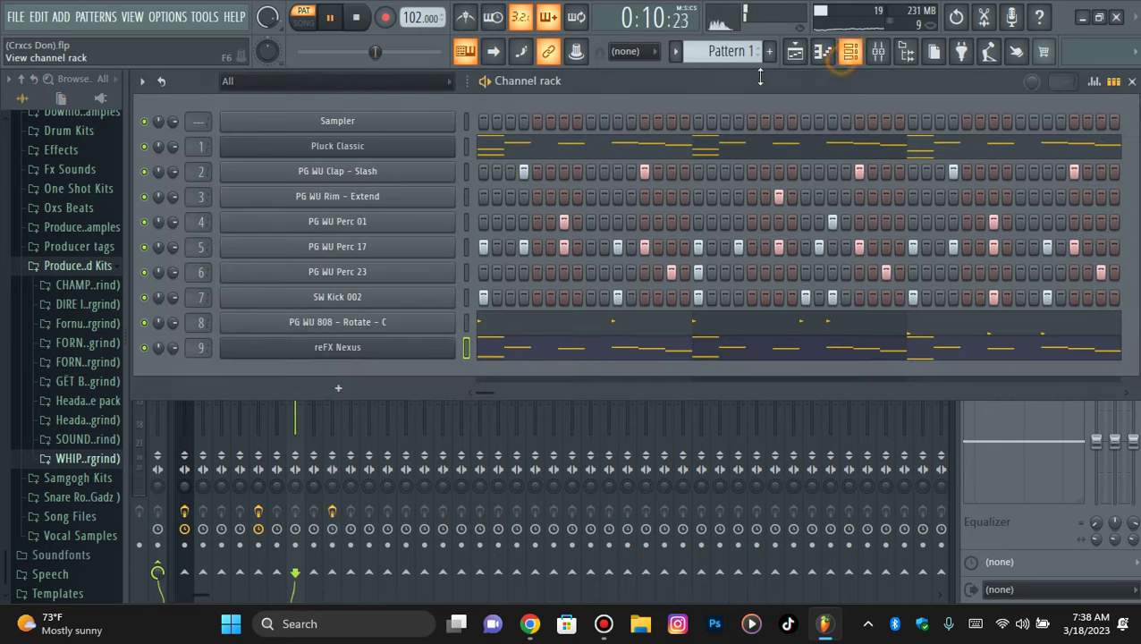
Step: Stop playback and open the hihats folder of the PG WU drum kit in the browser
left_click(80, 458)
scroll(86, 411, "down", 4)
key("space")
left_click(89, 342)
left_click(88, 377)
left_click(89, 267)
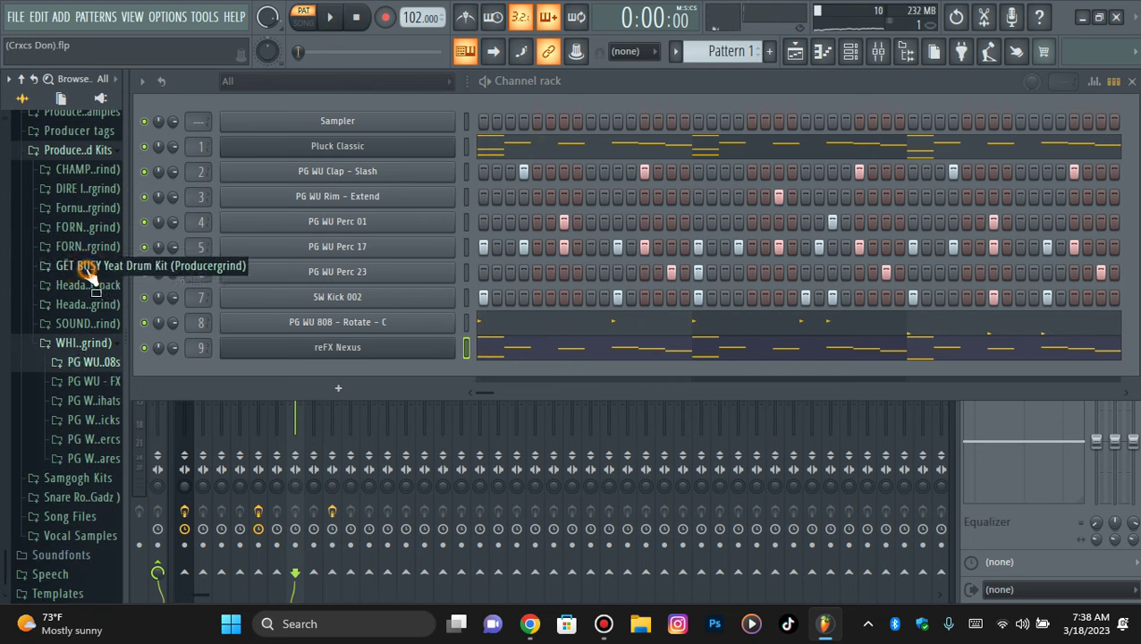
left_click(93, 402)
Step: Audition the PG WU hihat samples and add PG WU Hihat - Bowl as a new channel
left_click(93, 437)
left_click(92, 454)
left_click(88, 420)
left_click(91, 438)
left_click(87, 420)
left_click(88, 436)
left_click_drag(89, 436, 483, 382)
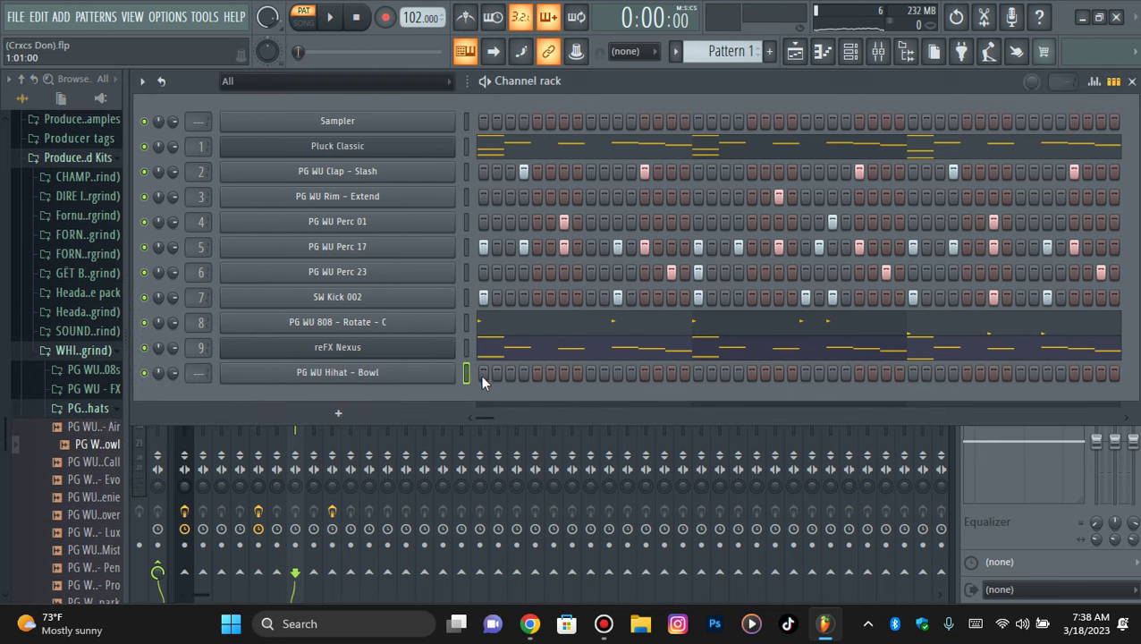
Step: Place PG WU Hihat - Bowl hits on steps 1, 4, 11, 17, 27 and 29, checking them against playback
left_click(551, 374)
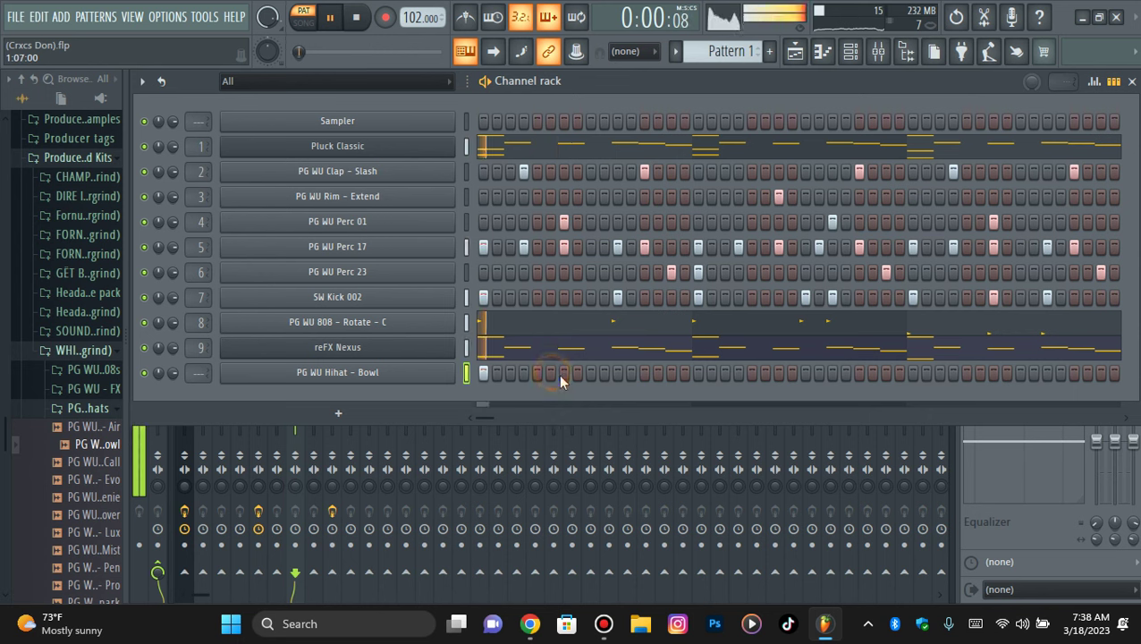
left_click(536, 374)
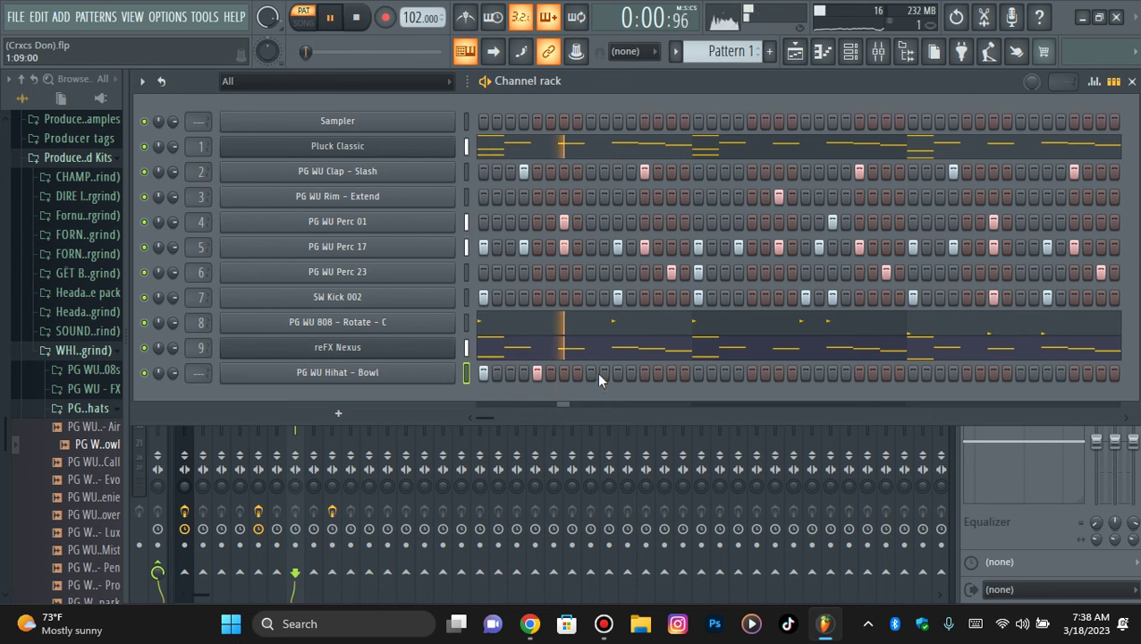
left_click(698, 374)
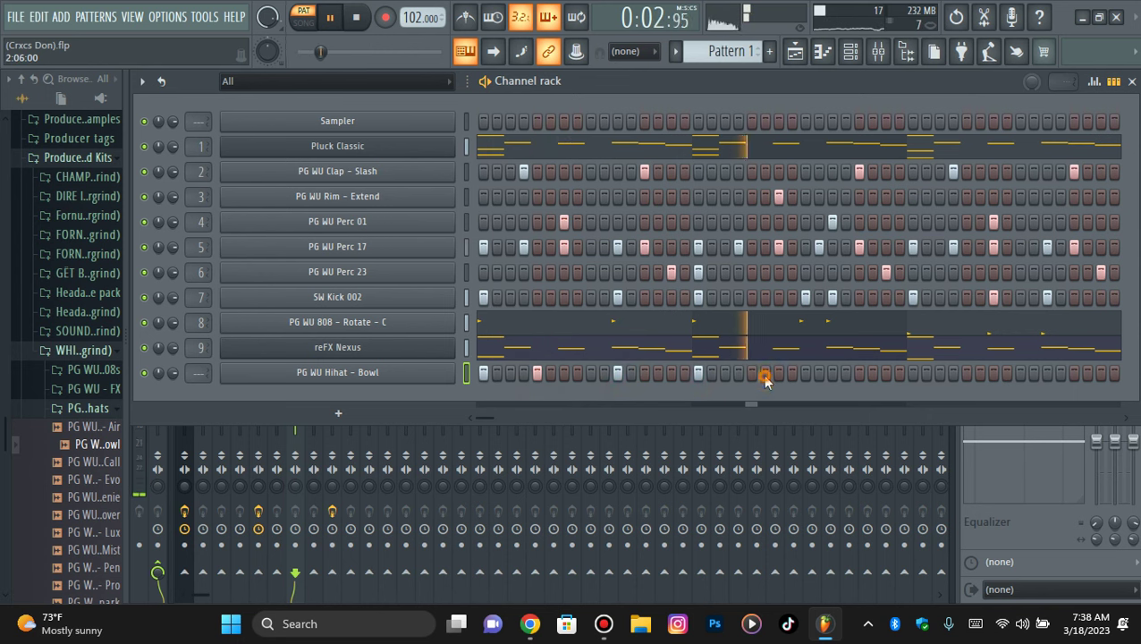
left_click(525, 372)
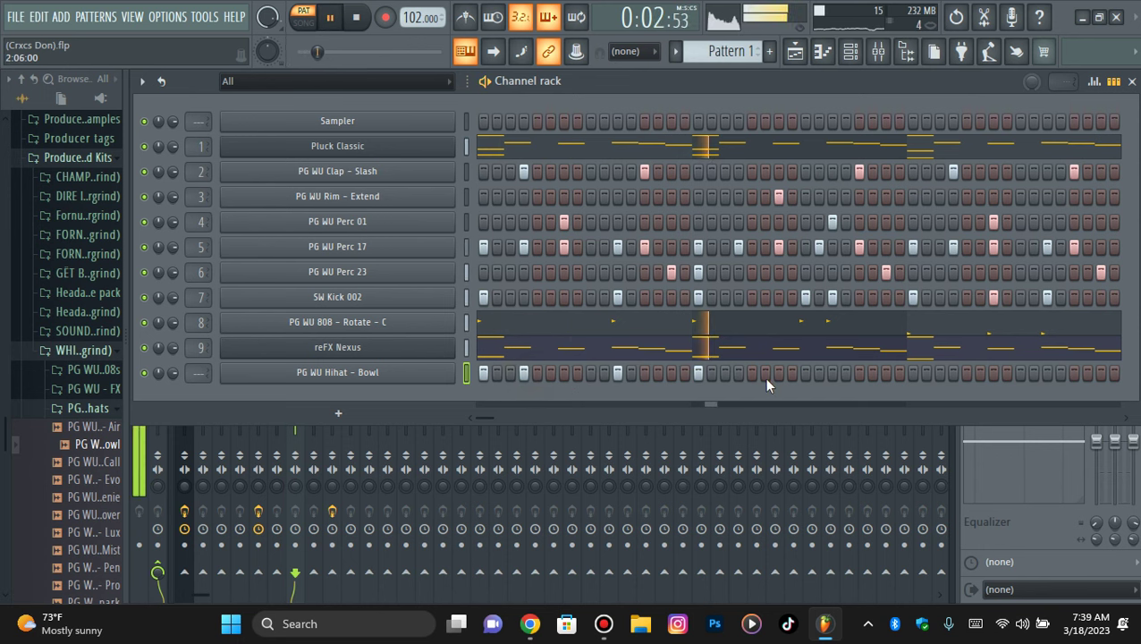
left_click(833, 373)
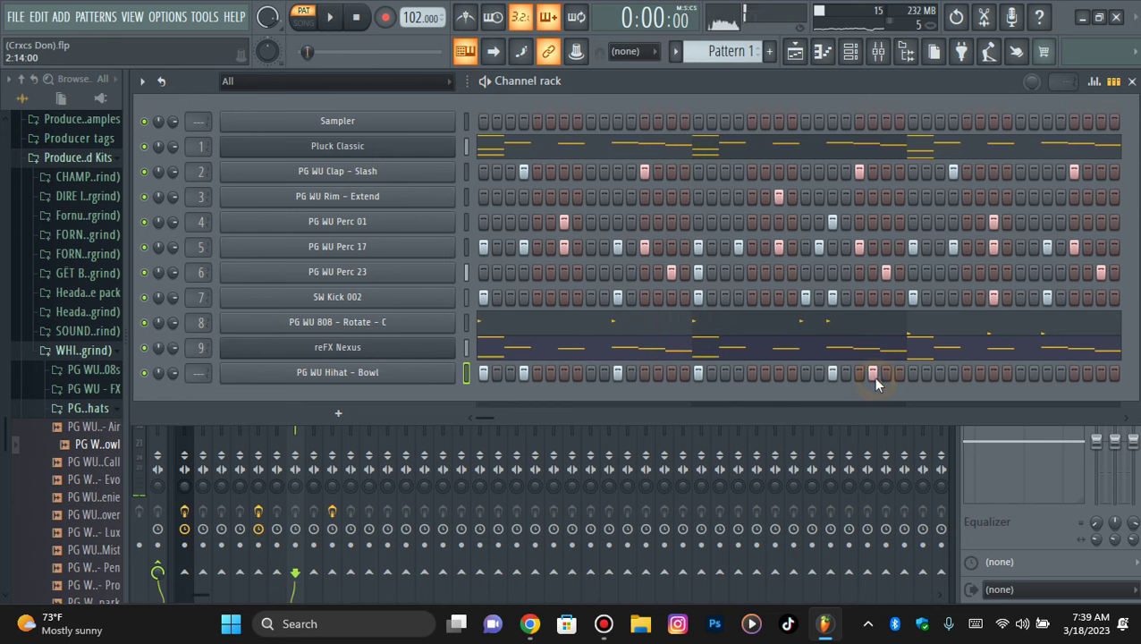
left_click(858, 373)
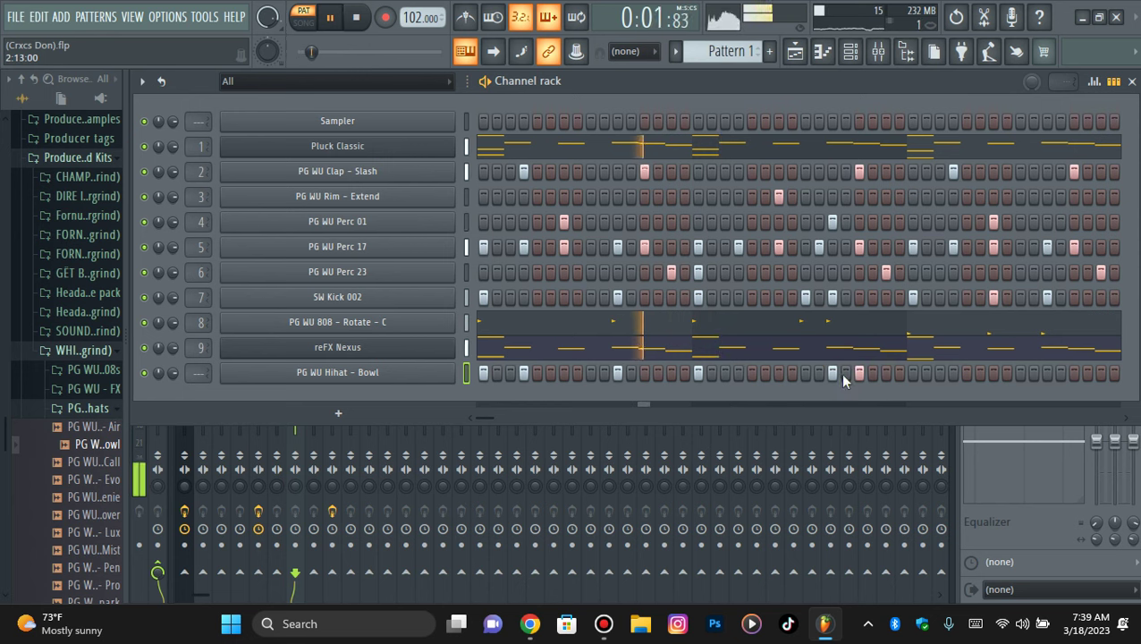
Step: Continue the PG WU Hihat - Bowl pattern with hits on steps 33, 36, 43, 57 and 60
left_click(913, 373)
key("space")
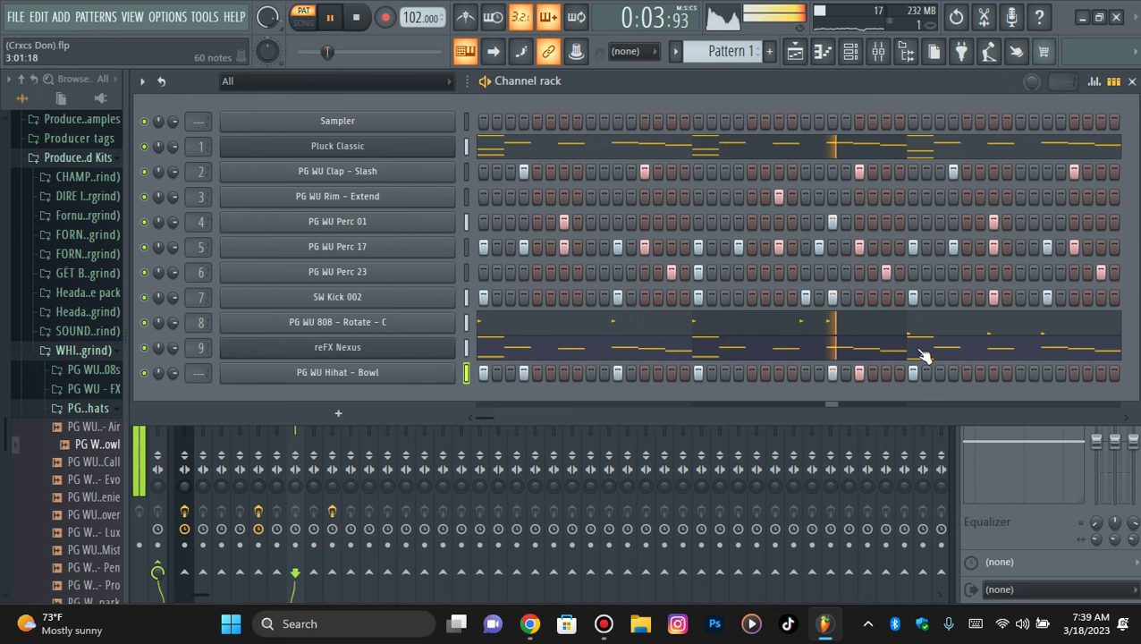
key("space")
key("space")
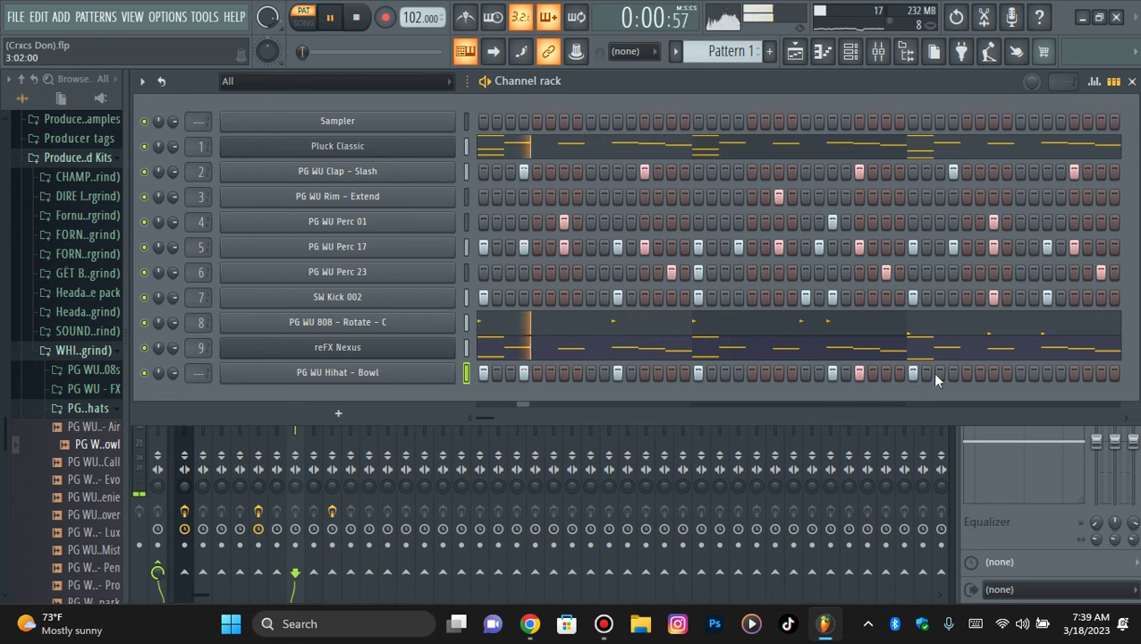
left_click(951, 374)
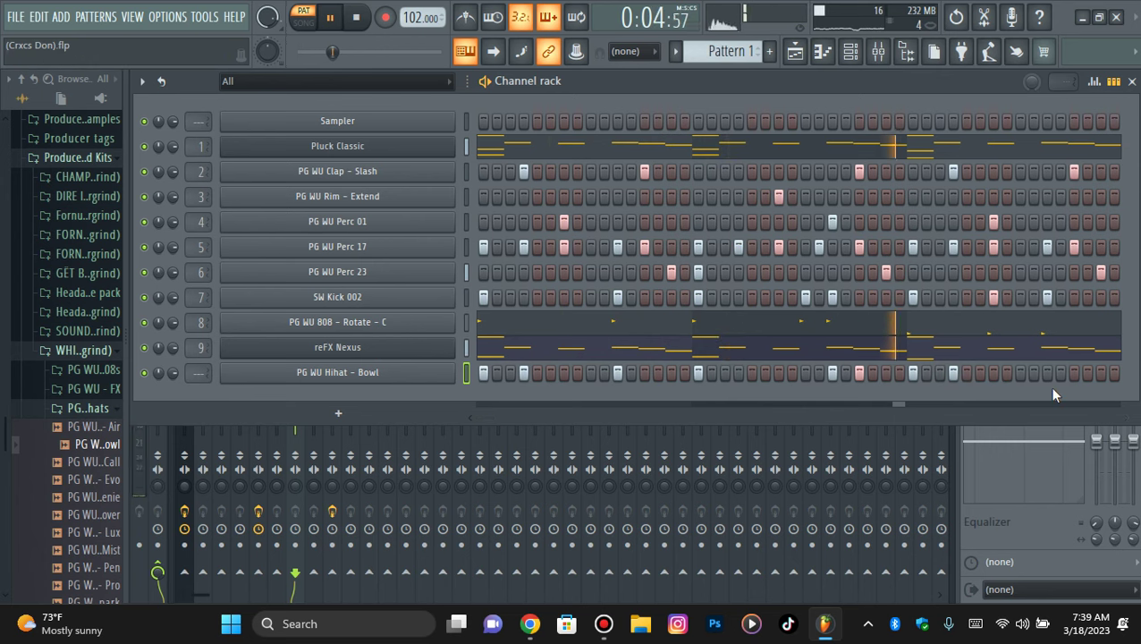
left_click_drag(486, 418, 494, 418)
left_click(1074, 374)
left_click(1113, 373)
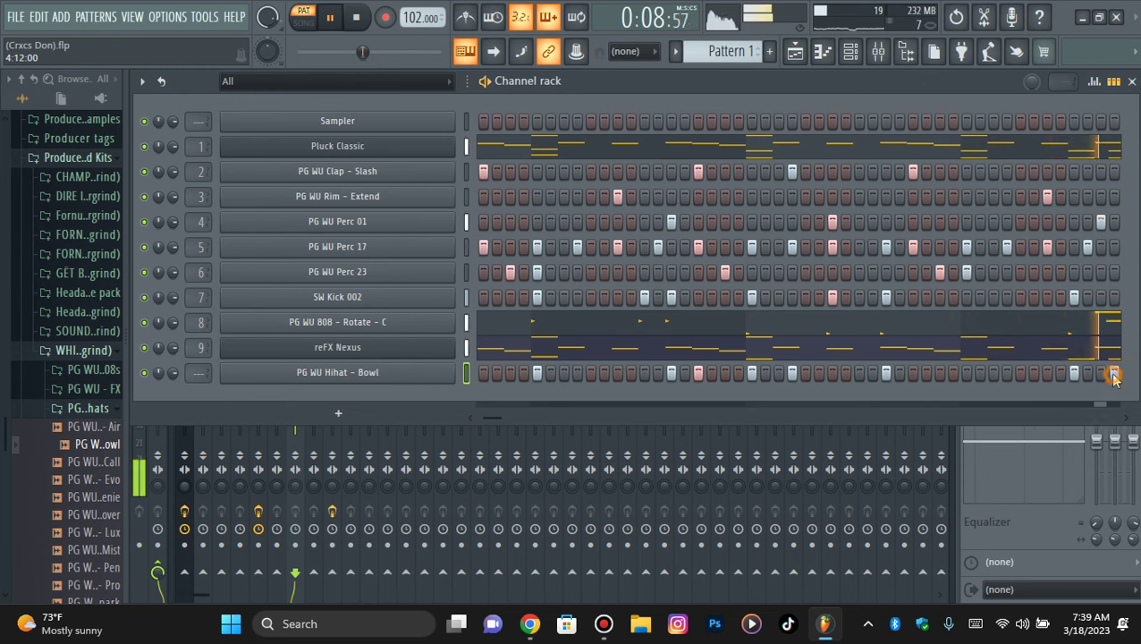
Step: Check the PG WU Hihat - Bowl notes in the piano roll and route the channel to mixer track Insert 10
right_click(462, 366)
left_click(483, 368)
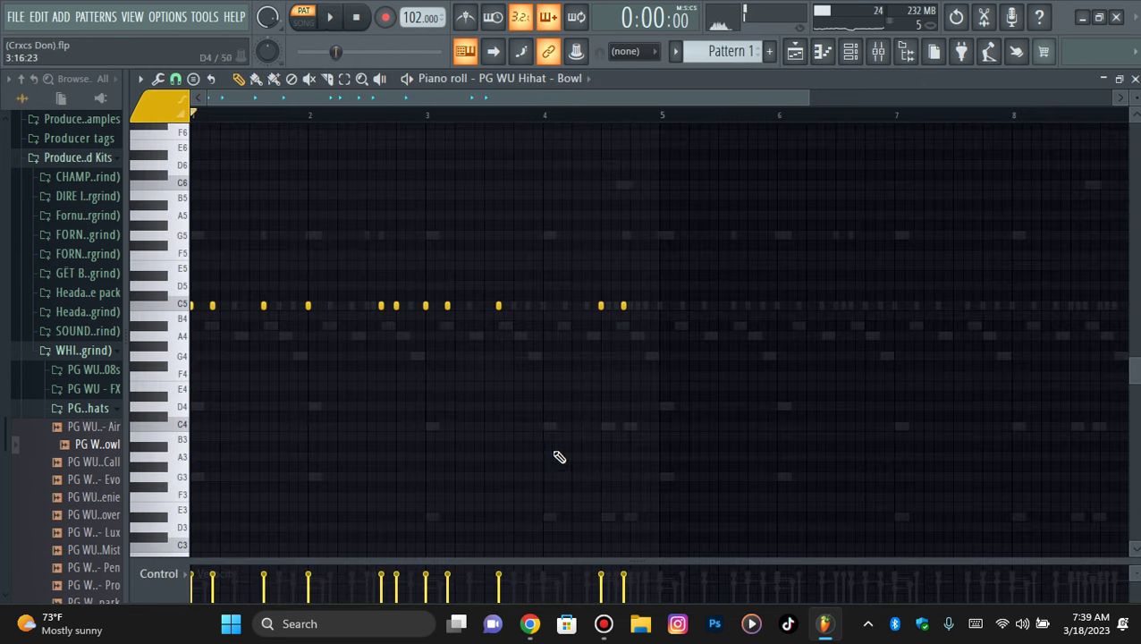
left_click(850, 51)
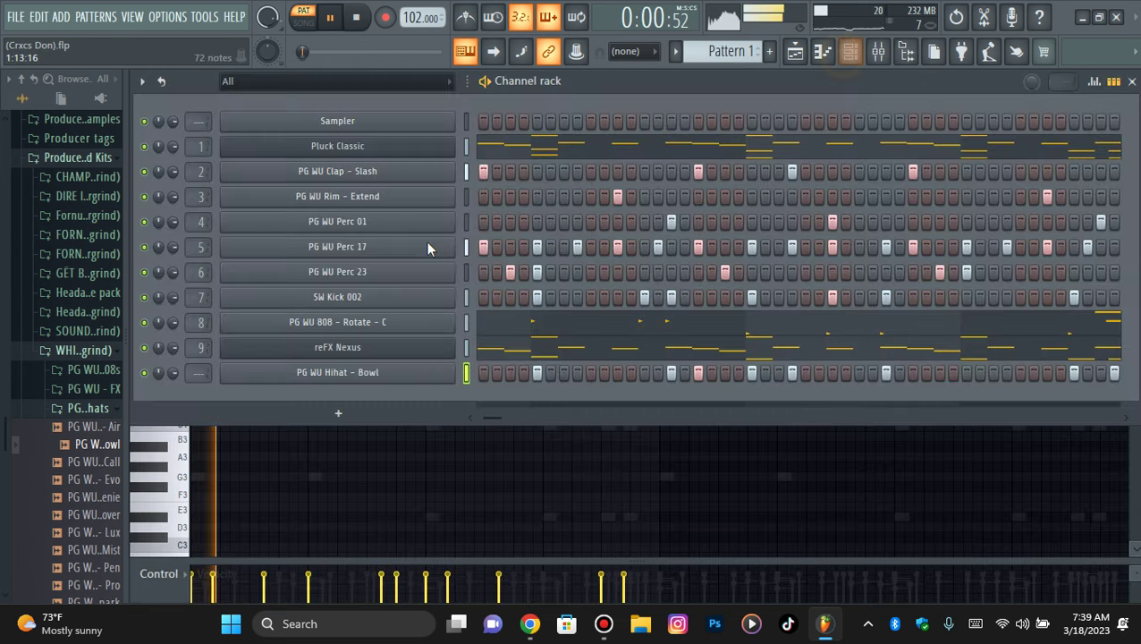
left_click(876, 51)
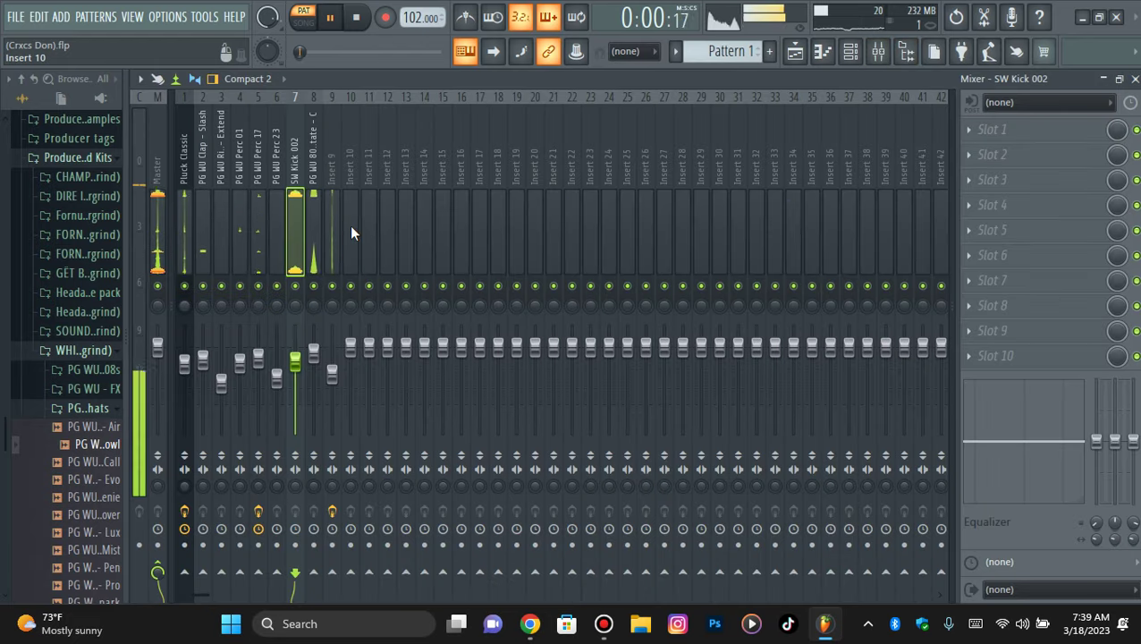
right_click(349, 228)
mouse_move(441, 265)
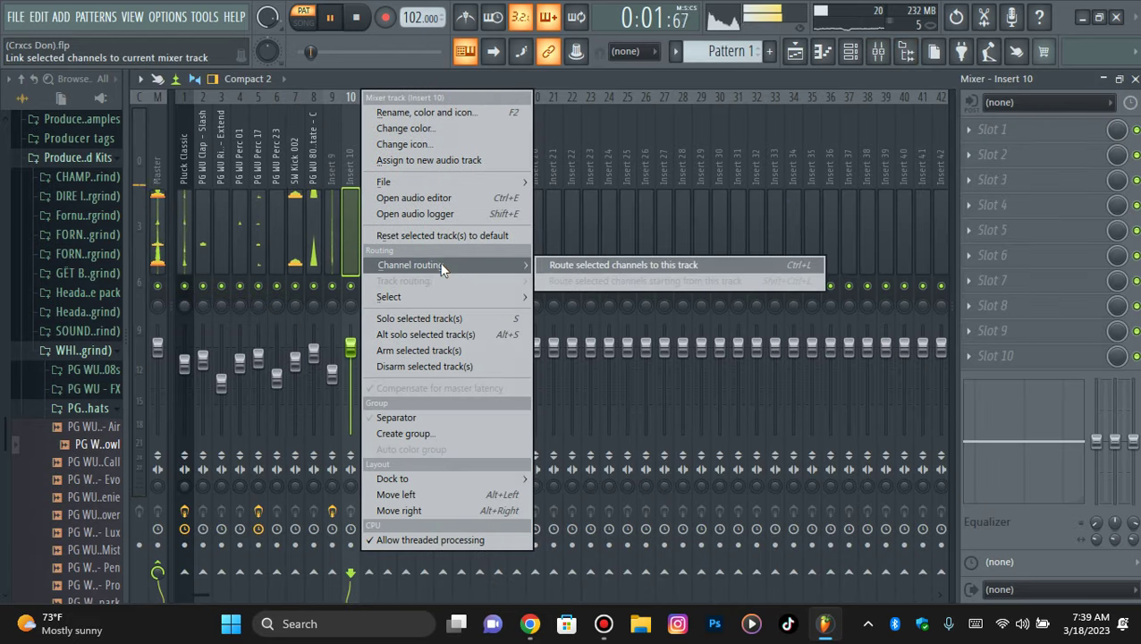
left_click(590, 265)
key("space")
Step: Lower the PG WU Hihat - Bowl mixer level to 67% while the pattern plays
left_click(850, 51)
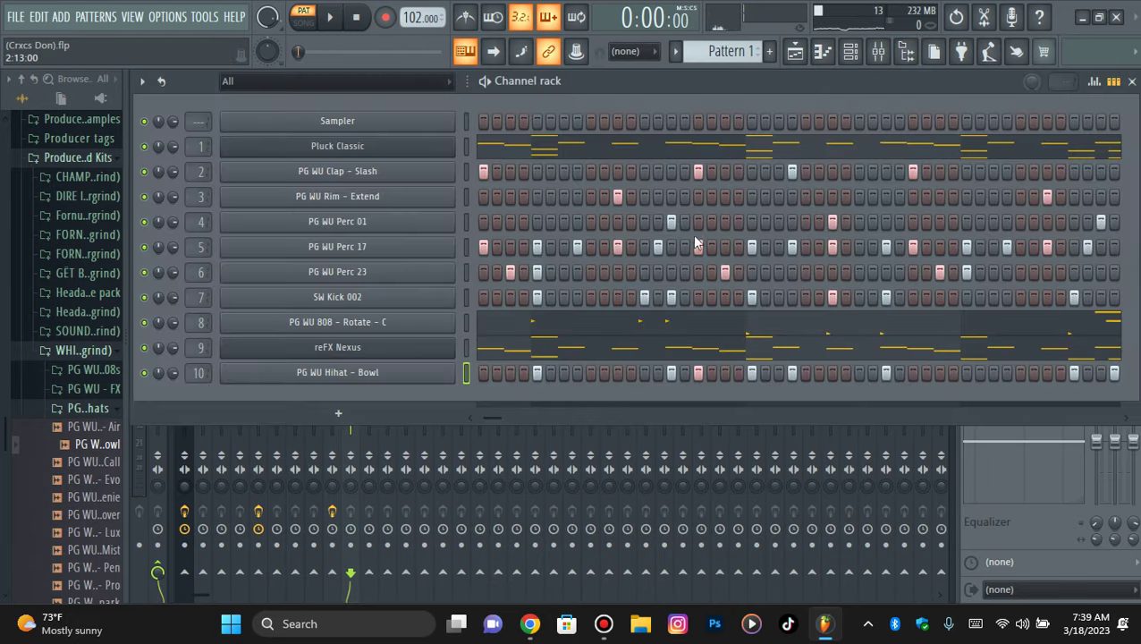
key("space")
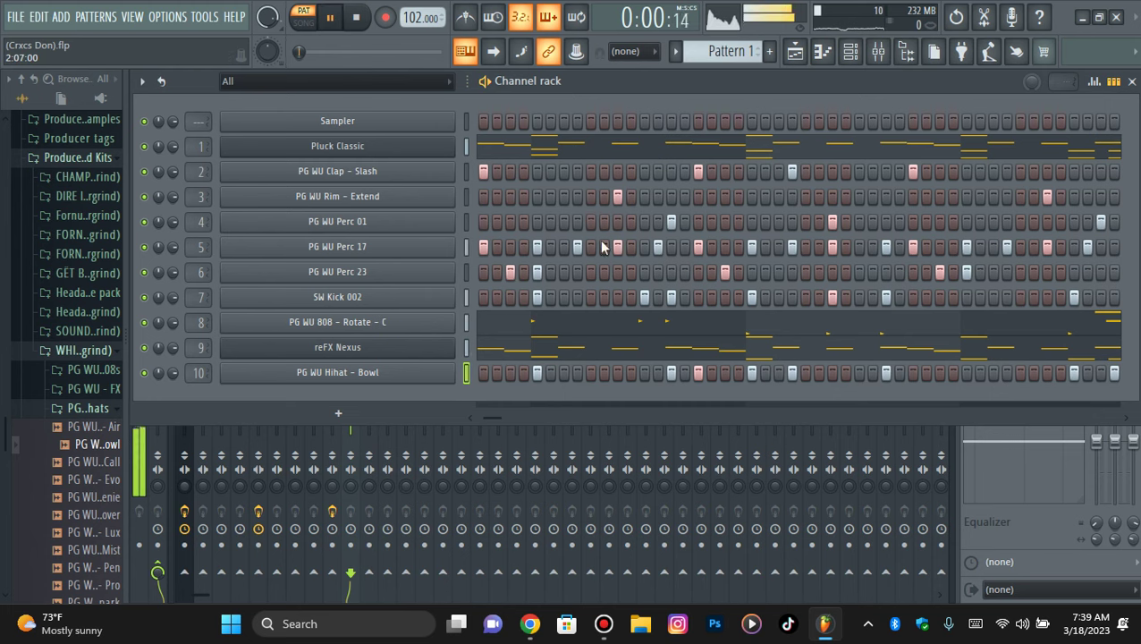
left_click(399, 347)
left_click(878, 51)
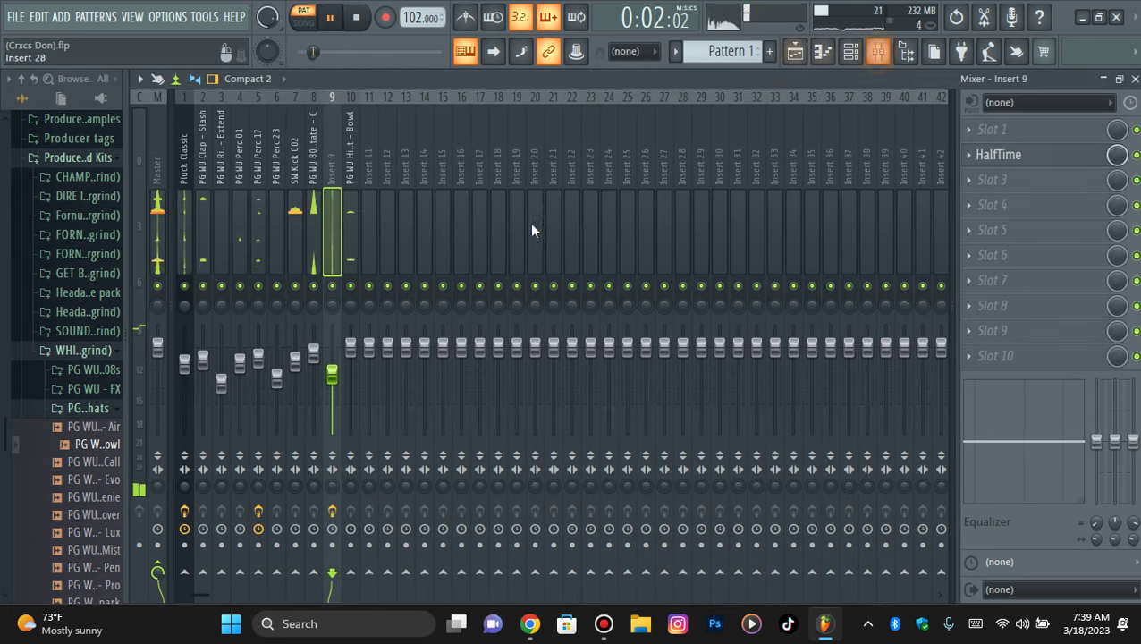
left_click(349, 262)
key("space")
left_click_drag(350, 344, 351, 367)
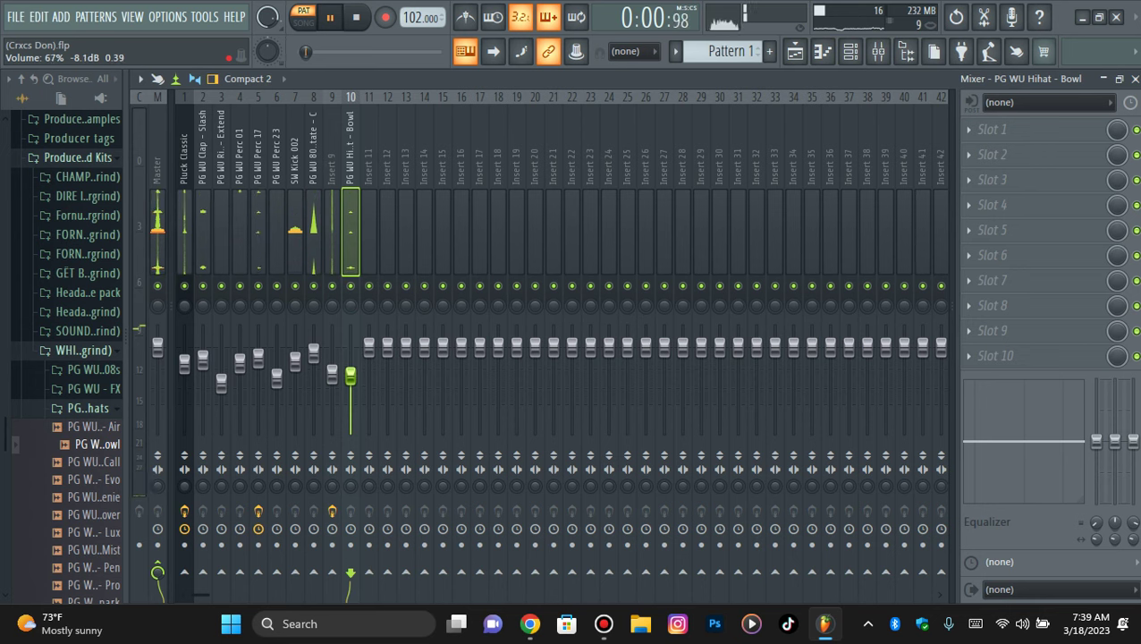
Step: Add Fruity Parametric EQ 2 to the hihat mixer track, cut its highest band, and raise the track level to 78%
left_click(989, 135)
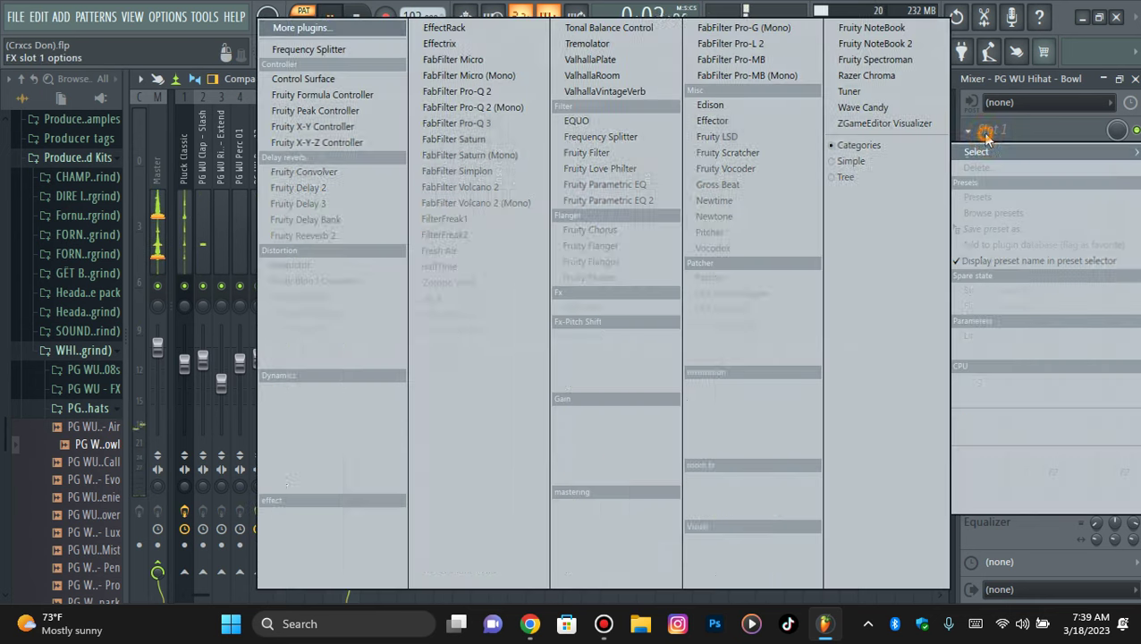
left_click(640, 198)
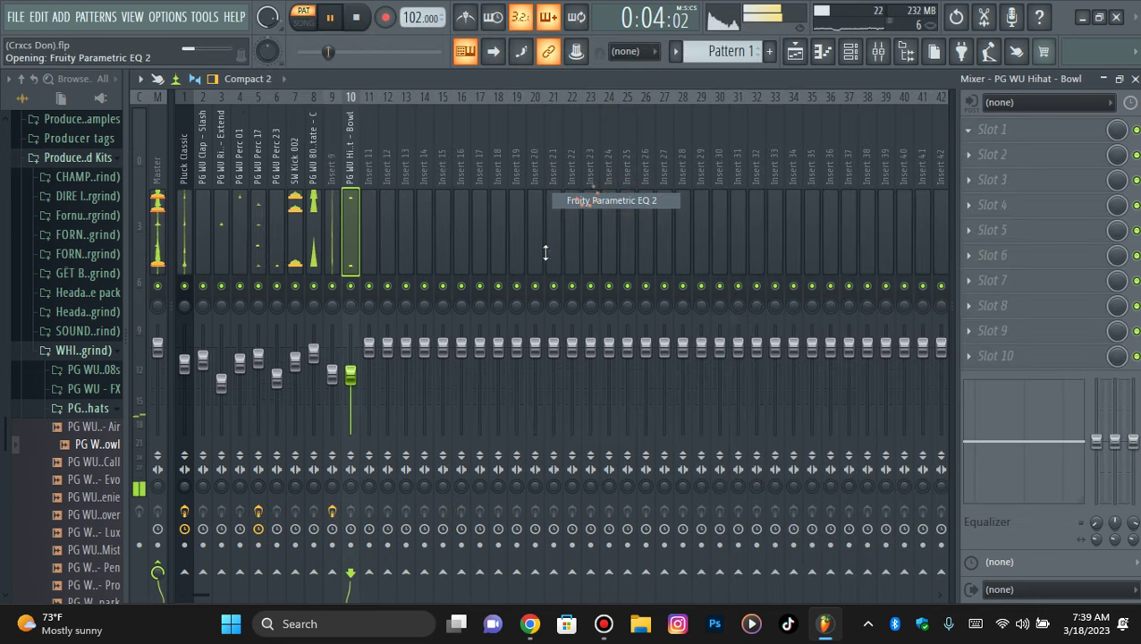
left_click_drag(627, 430, 616, 468)
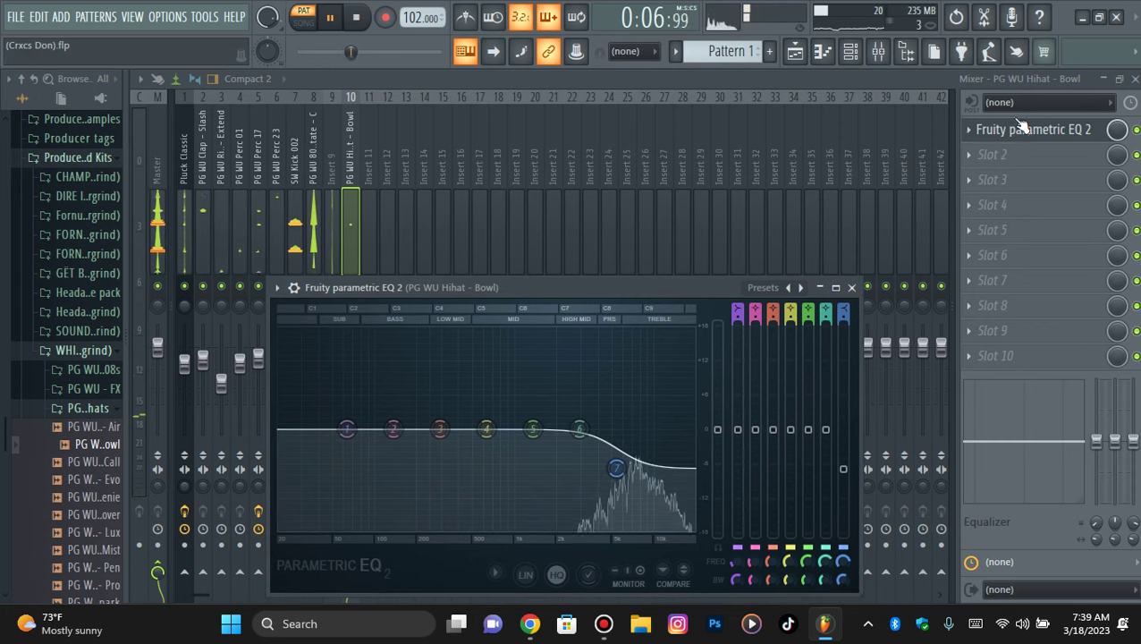
left_click(1019, 127)
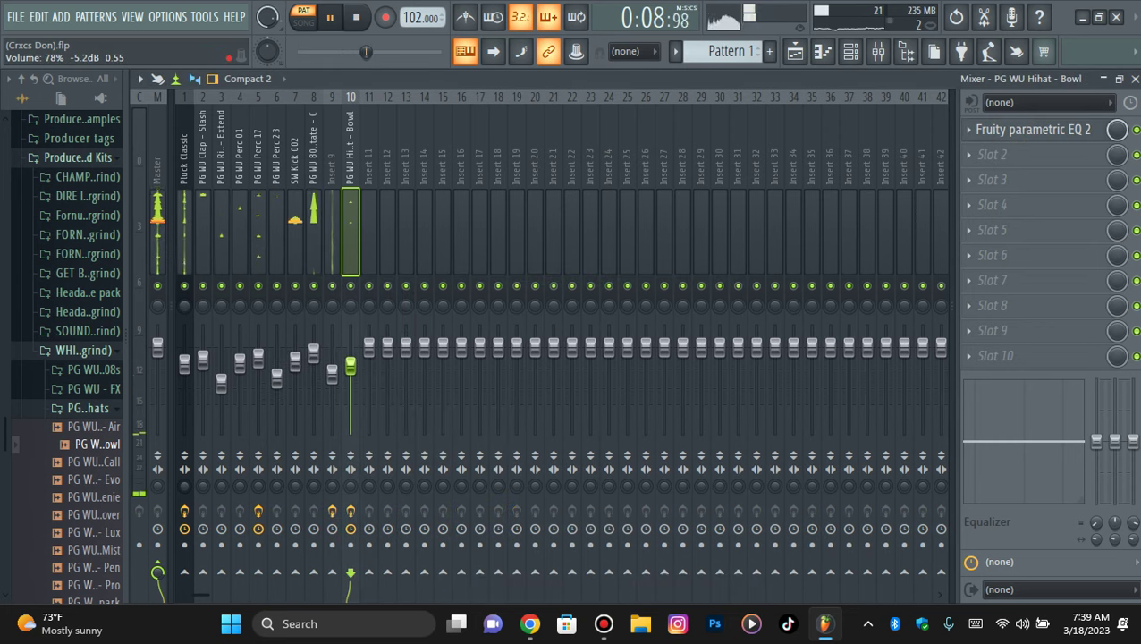
Step: In the PG WU Hihat - Bowl piano roll, add a short C5 note just before bar 2 and chop it into three notes
left_click(850, 51)
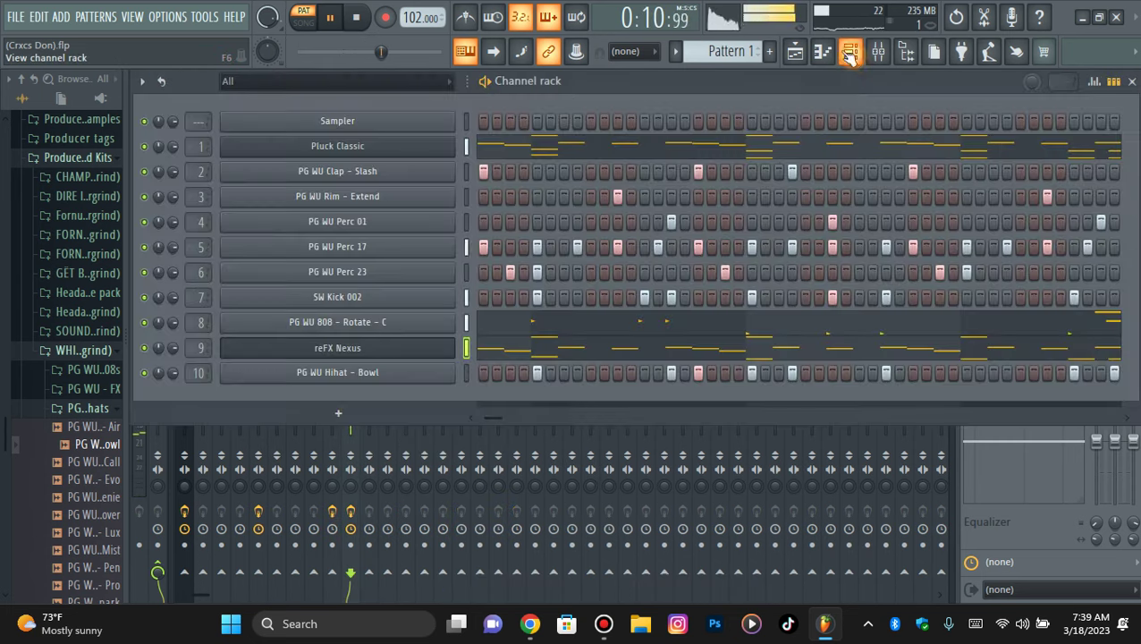
left_click(822, 51)
key("space")
left_click(510, 82)
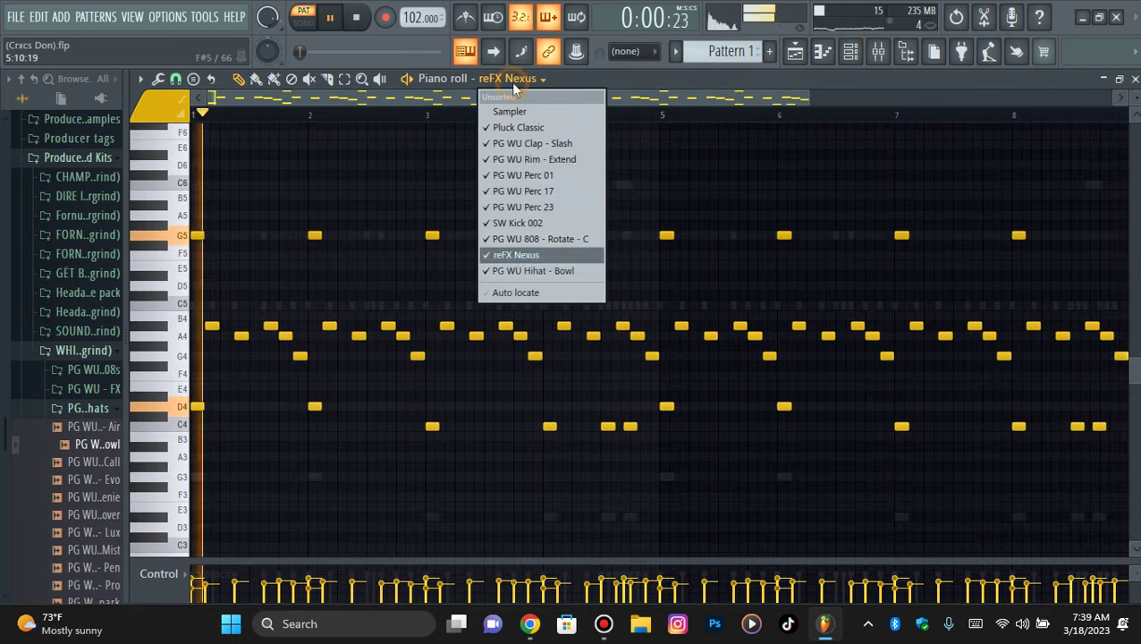
left_click(520, 274)
left_click_drag(807, 92, 528, 92)
scroll(1136, 105, "up", 1)
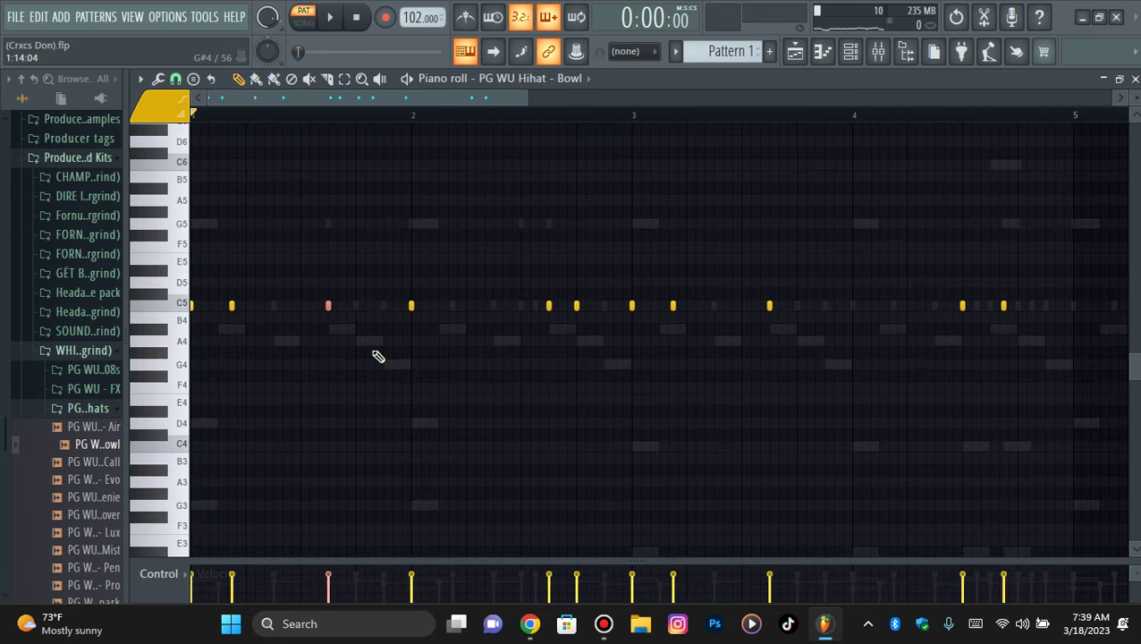
key("space")
left_click(389, 309)
left_click(392, 308, "ctrl")
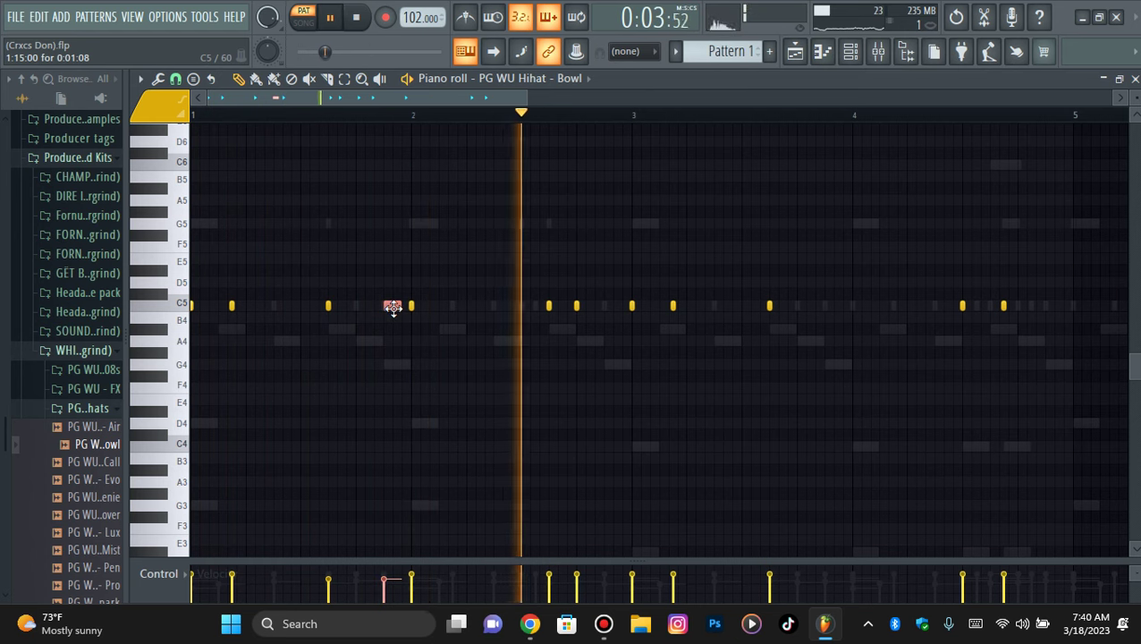
key("ctrl+u")
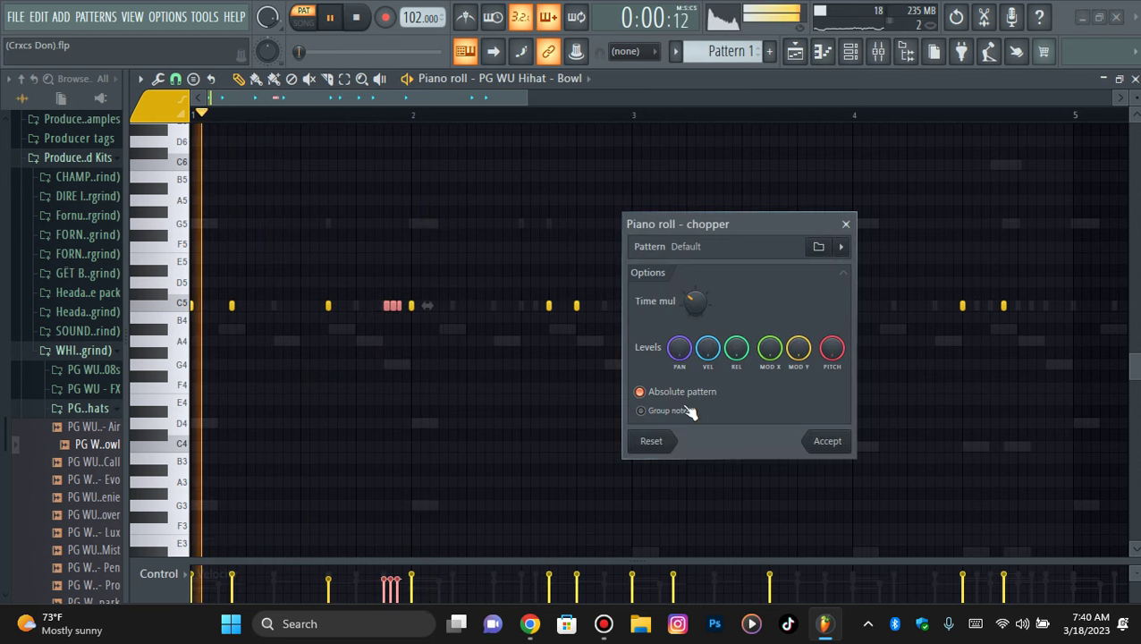
left_click(841, 443)
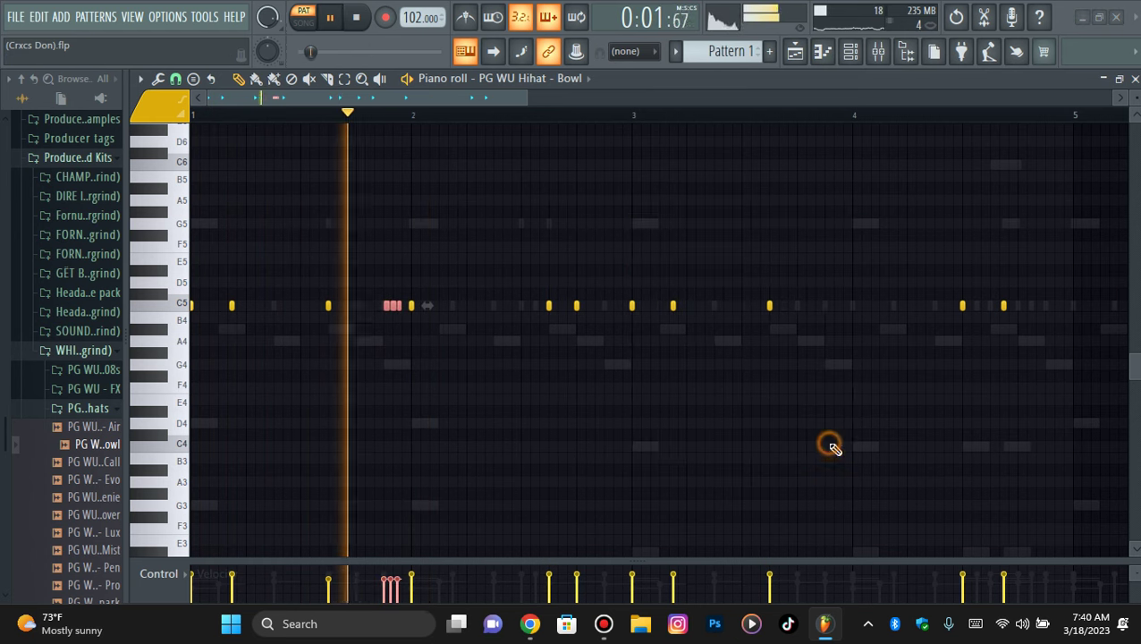
Step: Replace the trial hihat roll before bar 3 with two evenly spaced single C5 notes
left_click(606, 308)
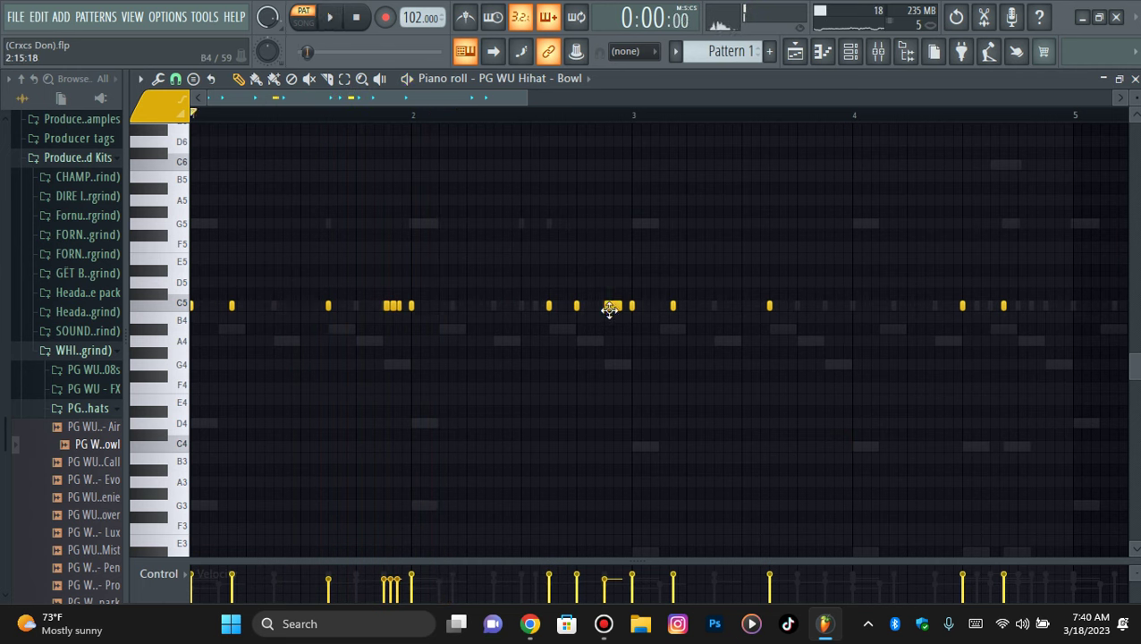
left_click(596, 307)
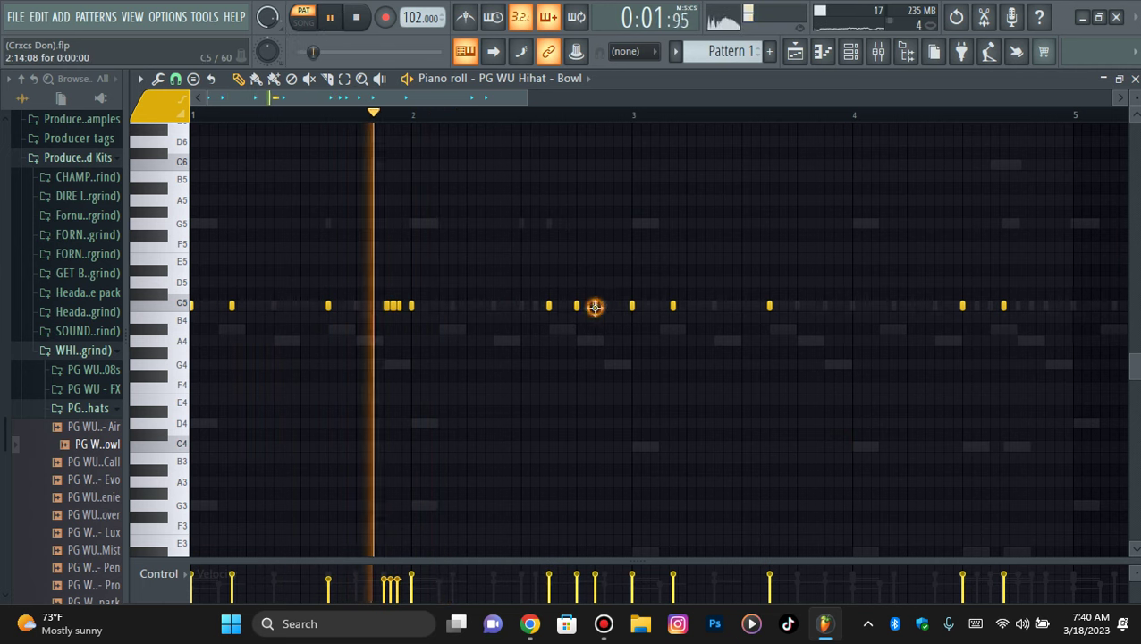
left_click(613, 307)
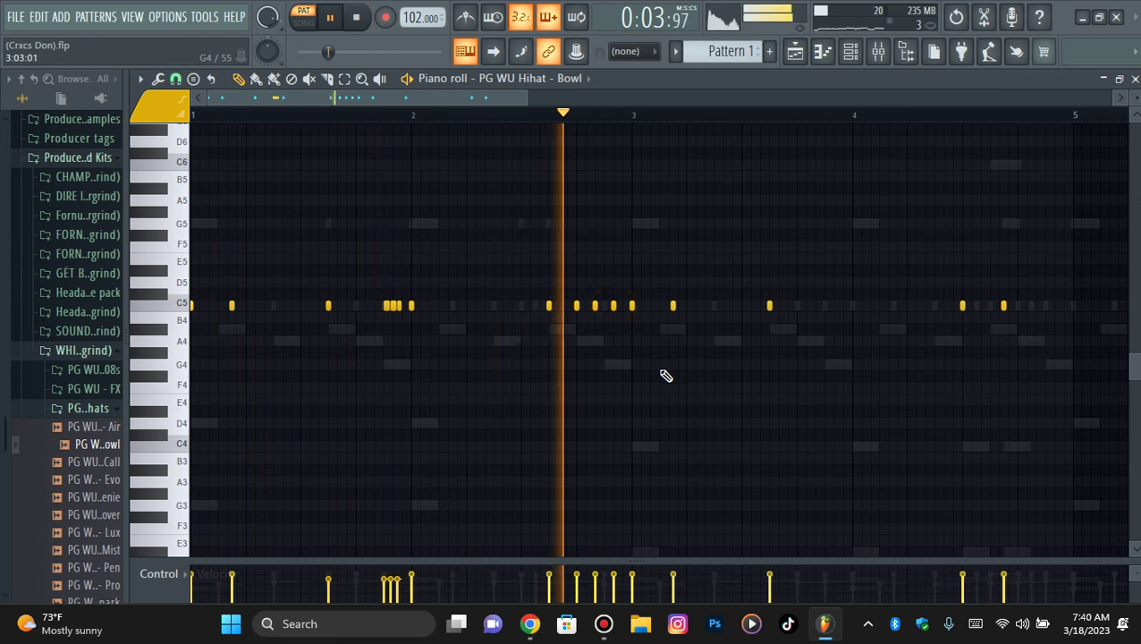
key("space")
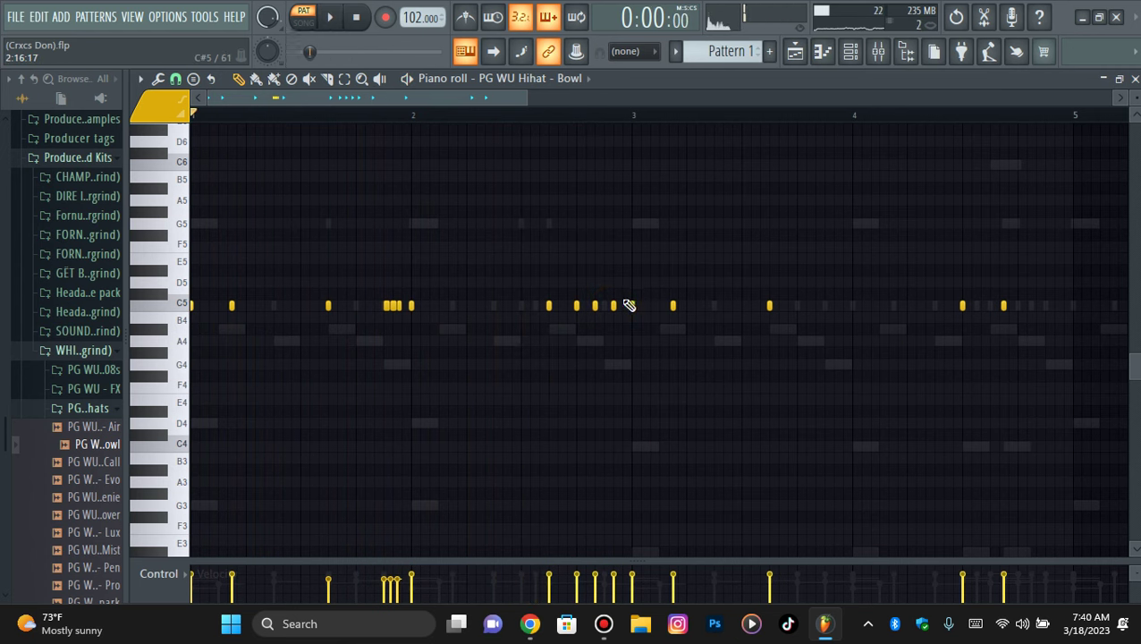
Step: Lower the three hihat notes before bar 3 to B4, A#4 and A4, and add an A#4 note just before them
left_click_drag(594, 329, 572, 353)
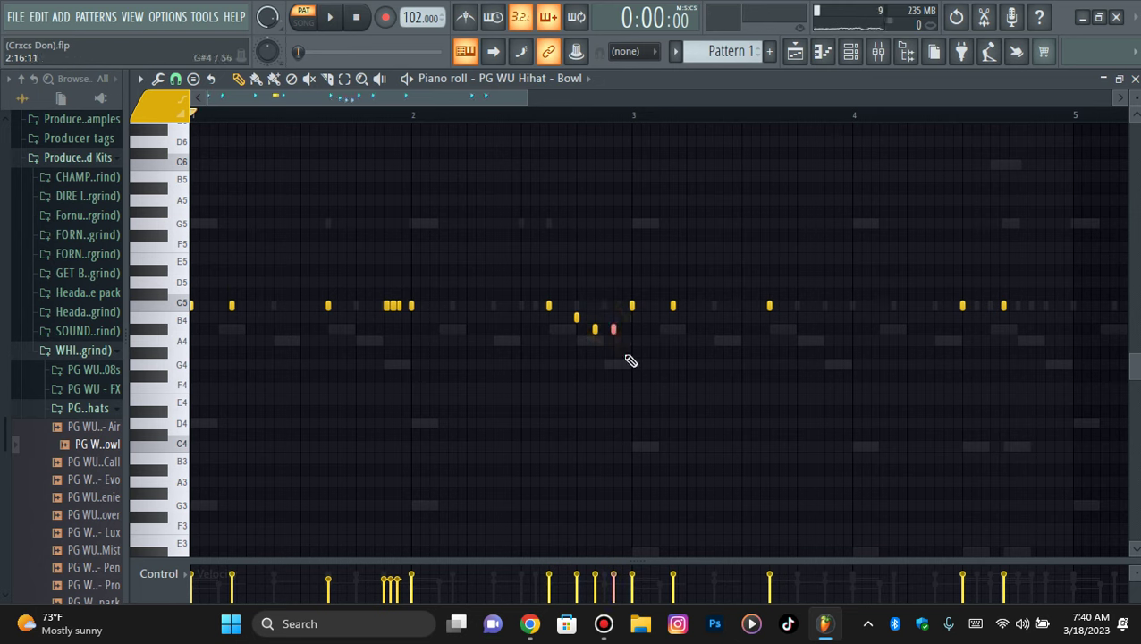
key("space")
left_click(573, 368)
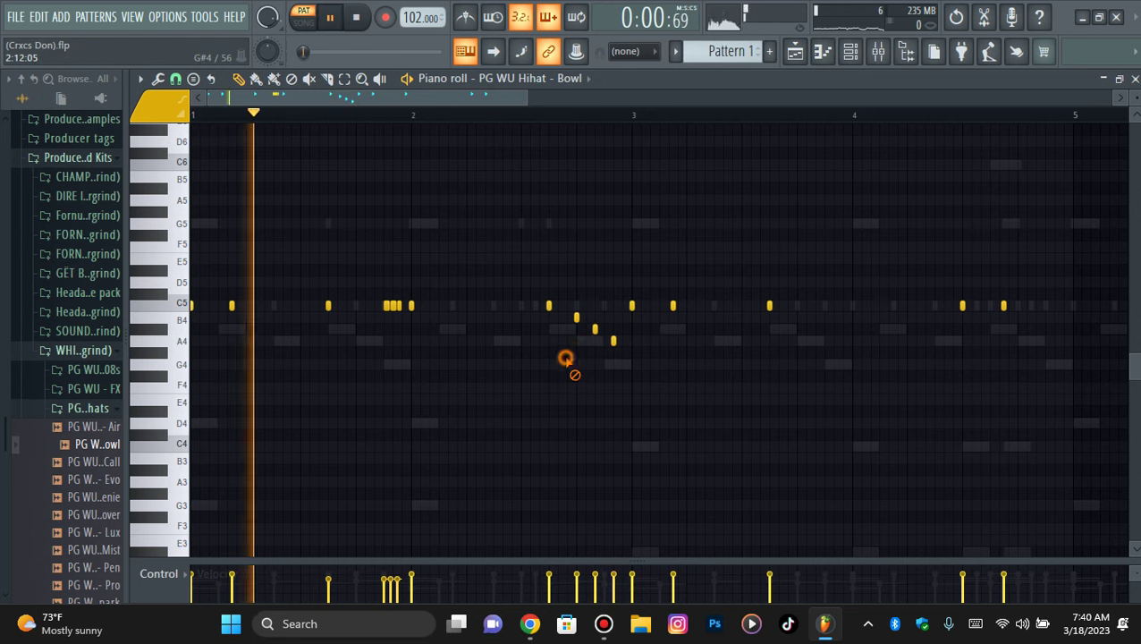
left_click(561, 329)
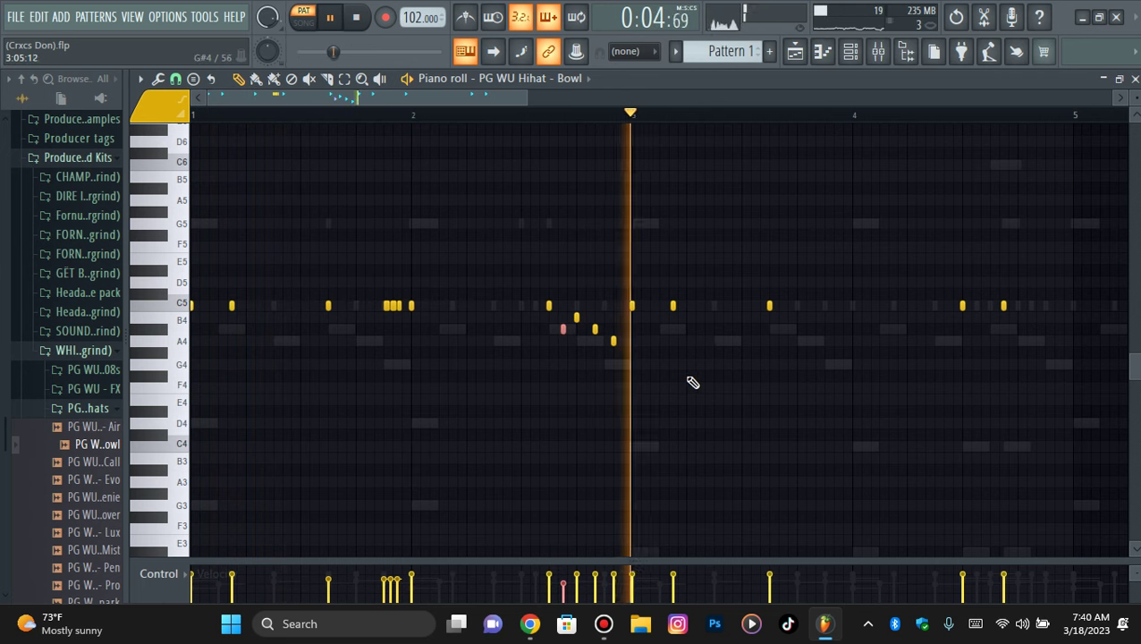
Step: Delete the extra A#4 hihat note before bar 3, and add a long A4 note before bar 5 chopped into eight notes
right_click(562, 329)
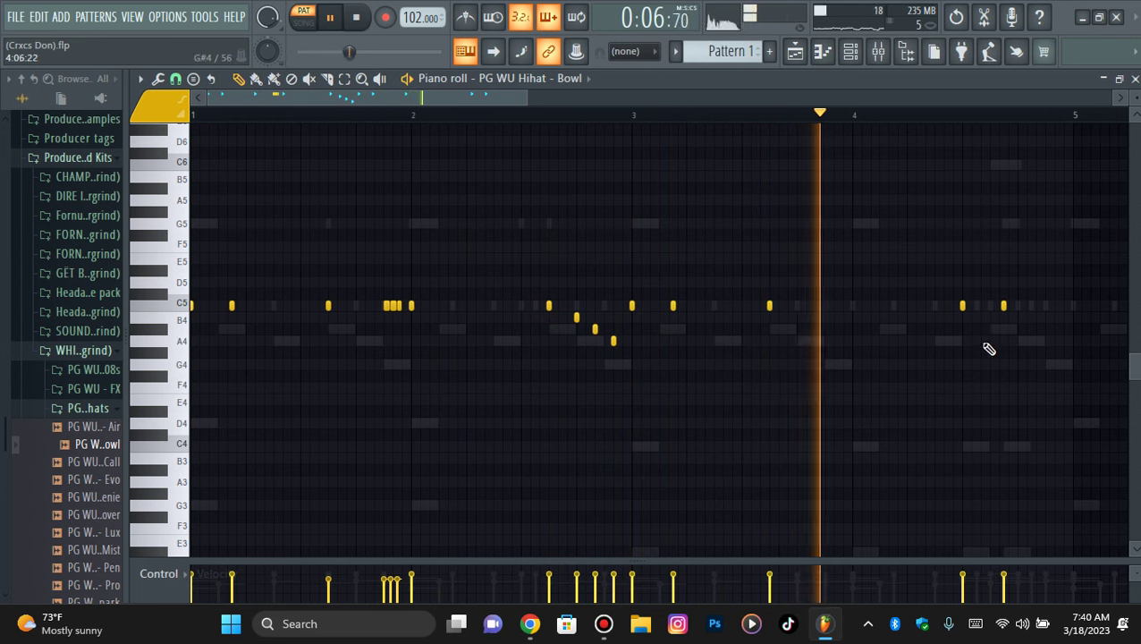
left_click(1018, 340)
key("space")
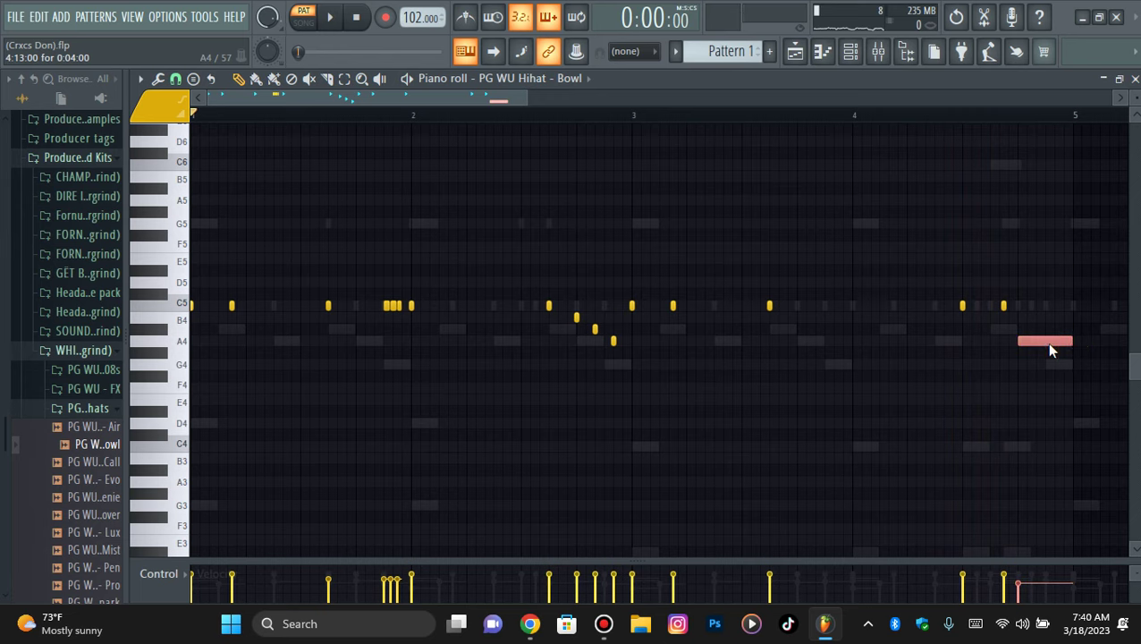
key("ctrl+u")
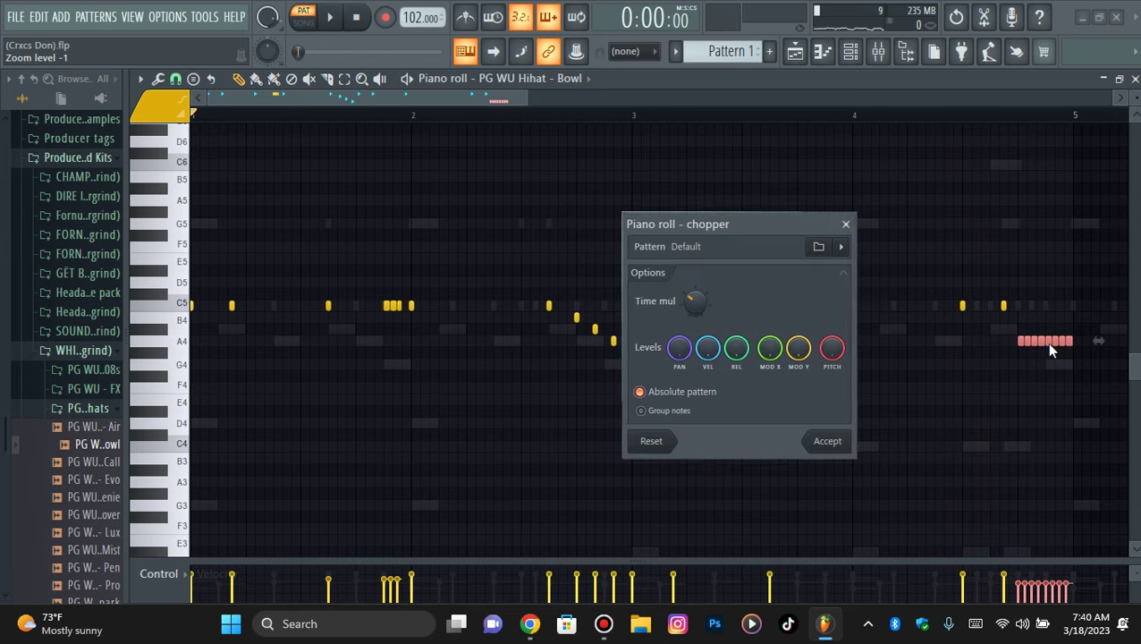
left_click(823, 440)
Step: Apply a rising velocity LFO to the chopped roll and step its notes down in pitch from A4 to F#4
key("alt+o")
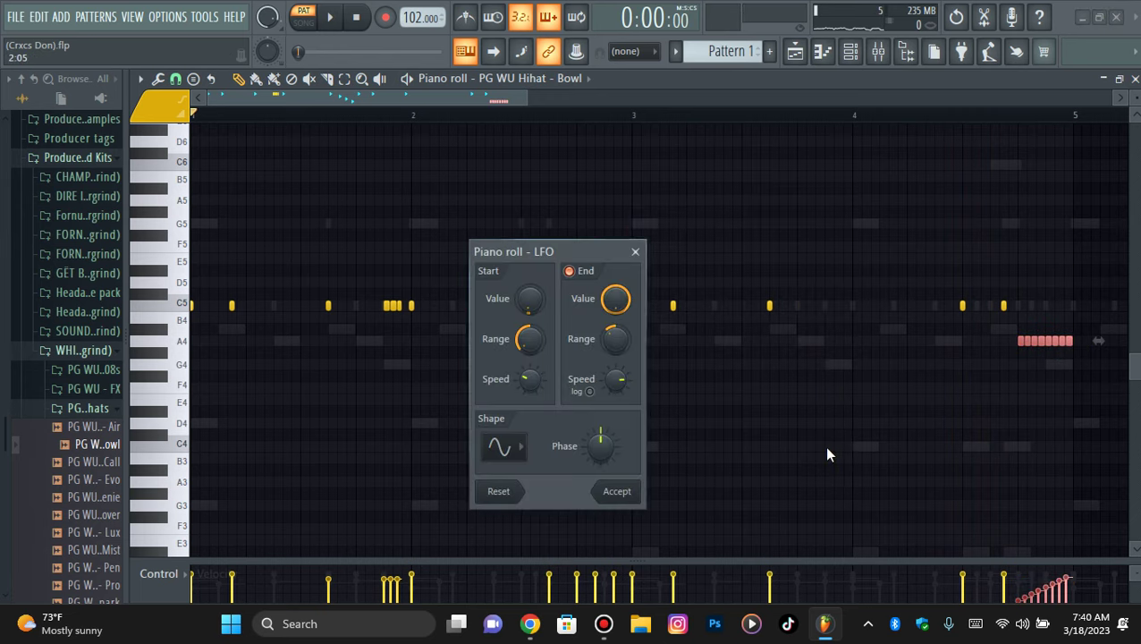
left_click(616, 489)
left_click_drag(1105, 325, 1036, 401)
left_click_drag(1079, 336, 1038, 398)
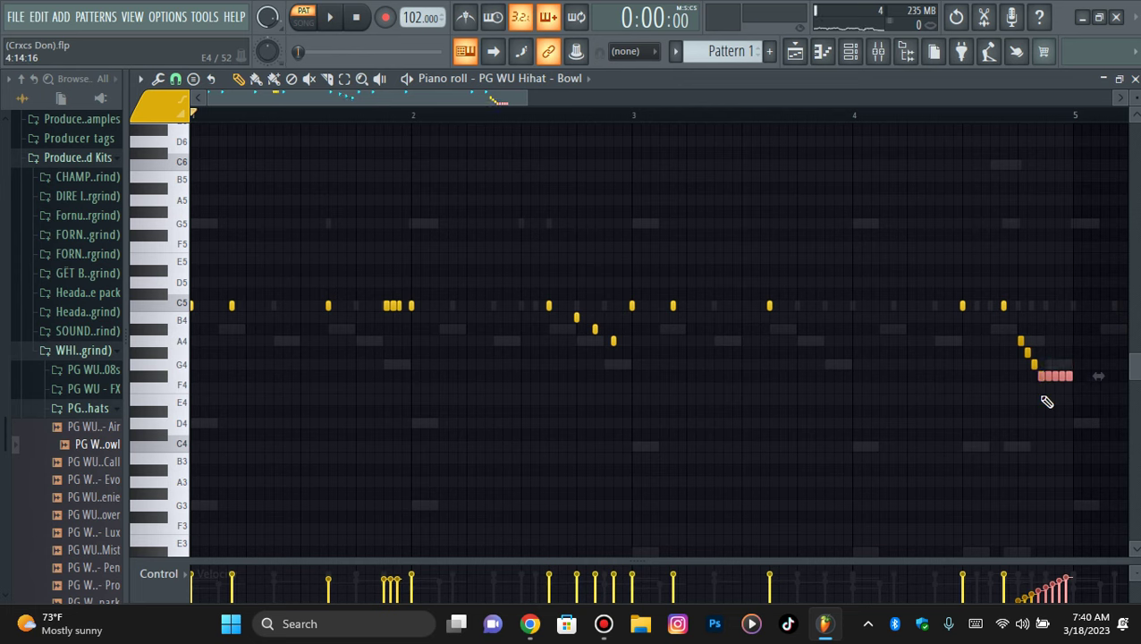
Step: Play the roll back and delete its F#4 notes, keeping only the A4, G#4 and G4 hits
key("space")
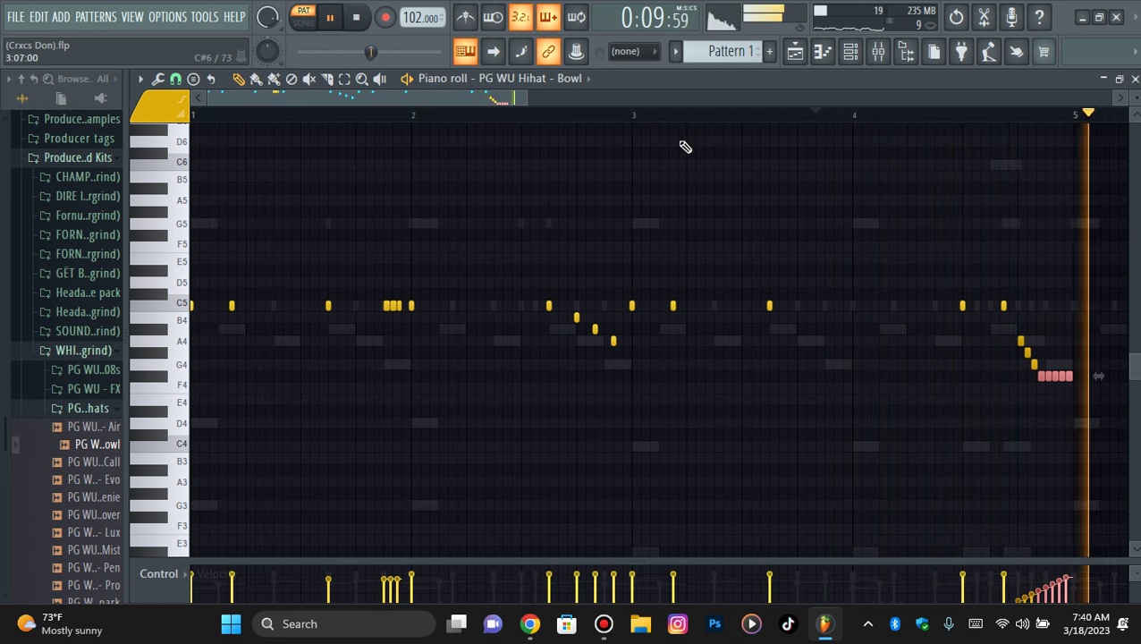
key("space")
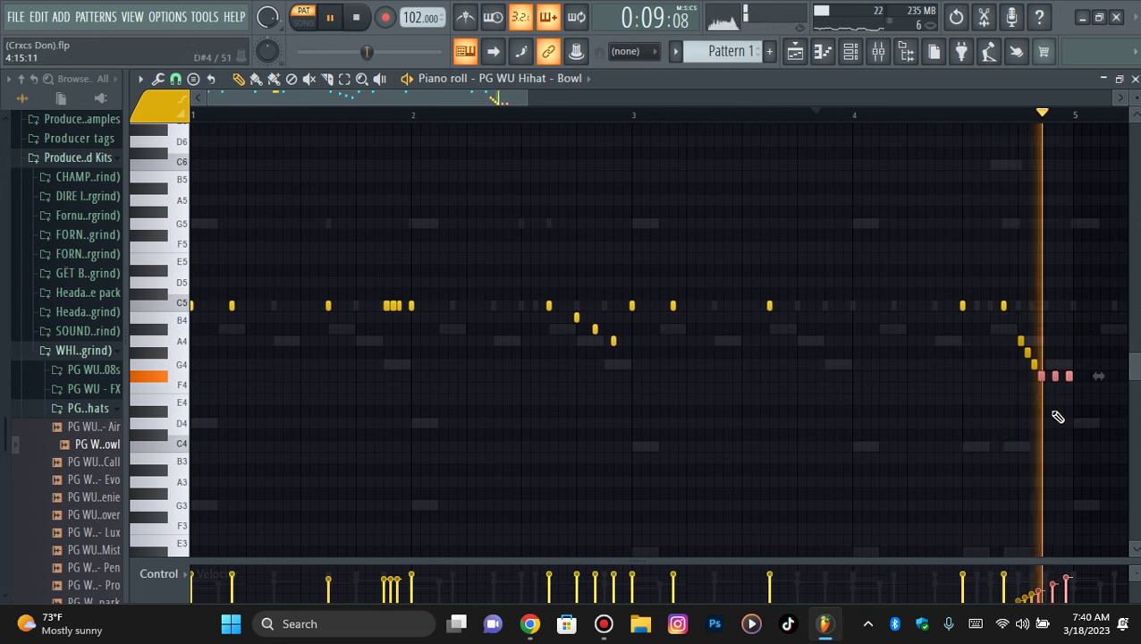
right_click(1055, 376)
right_click(1068, 377)
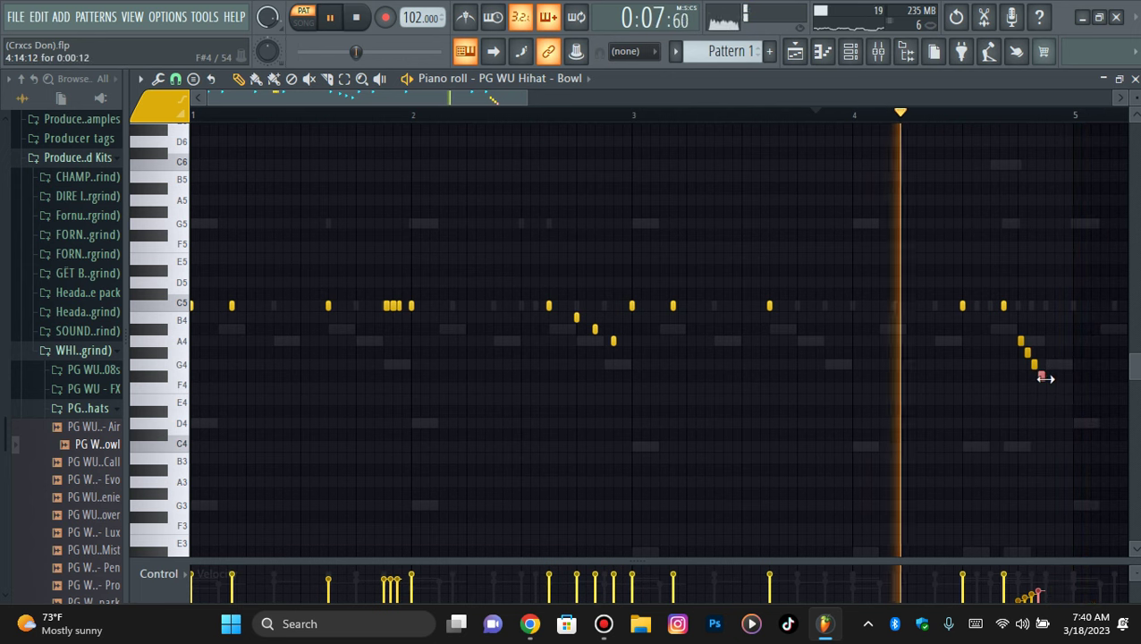
right_click(1042, 377)
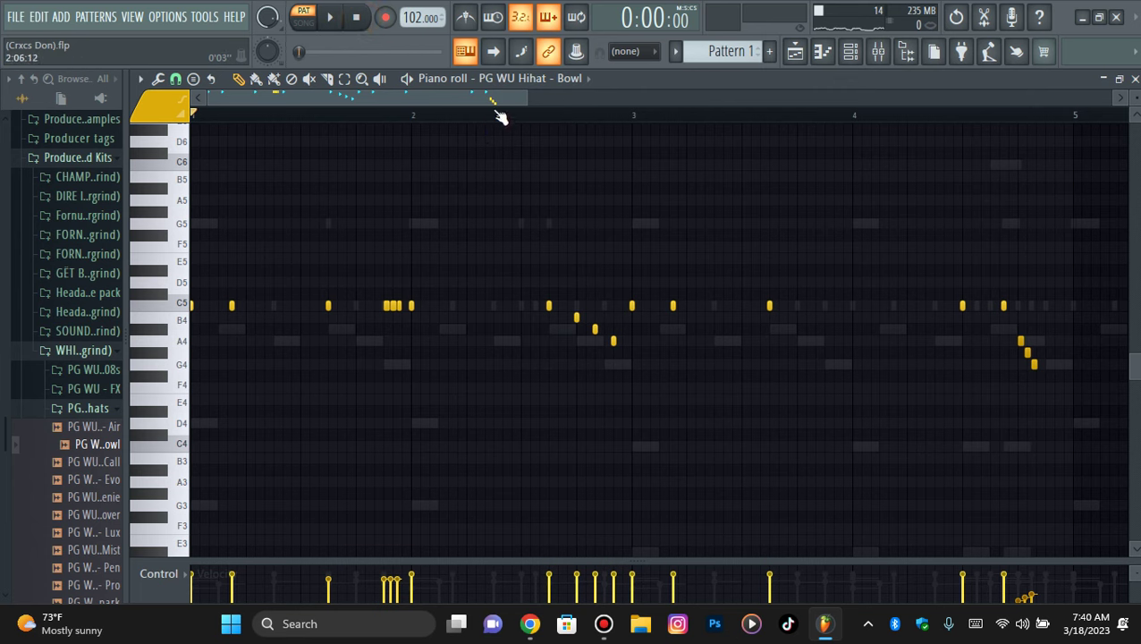
Step: Transpose the entire hihat pattern down two semitones and play it back
key("space")
left_click_drag(526, 99, 576, 102)
key("ctrl+a")
key("space")
key("Down")
key("Down")
key("space")
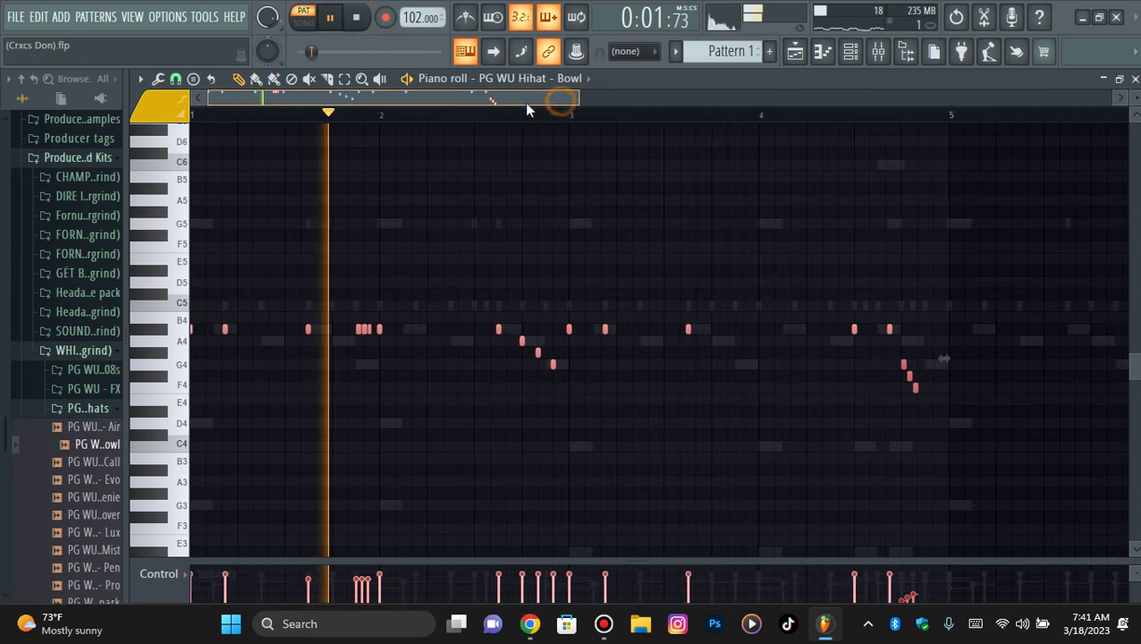
Step: Duplicate the four-bar hihat pattern into bars 5 to 8 and deselect the notes
left_click_drag(577, 98, 738, 152)
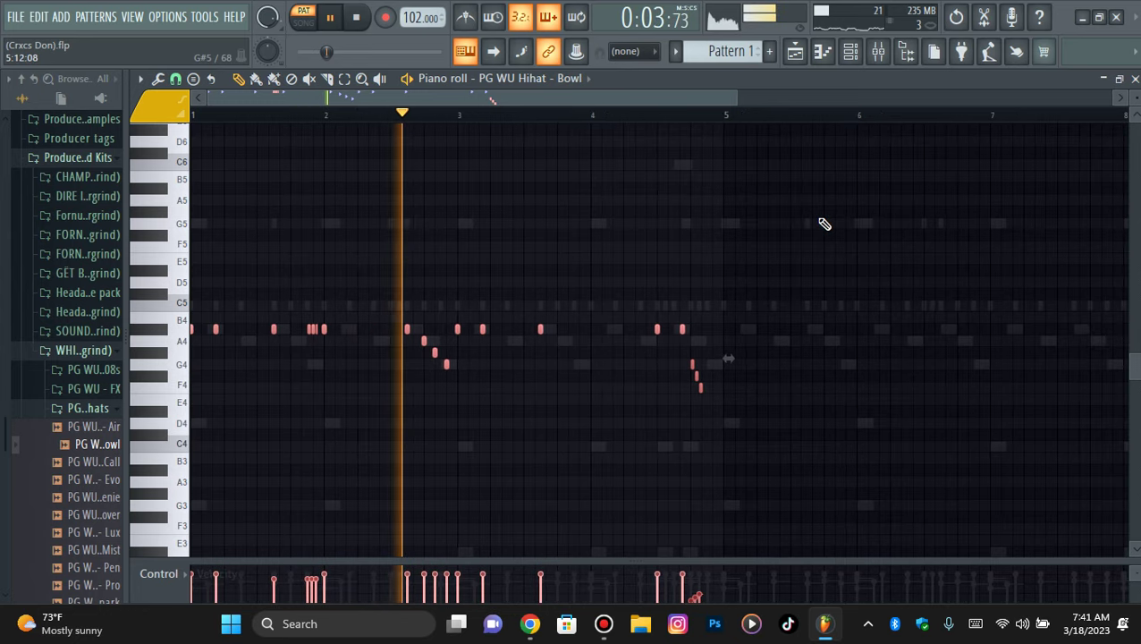
key("ctrl+b")
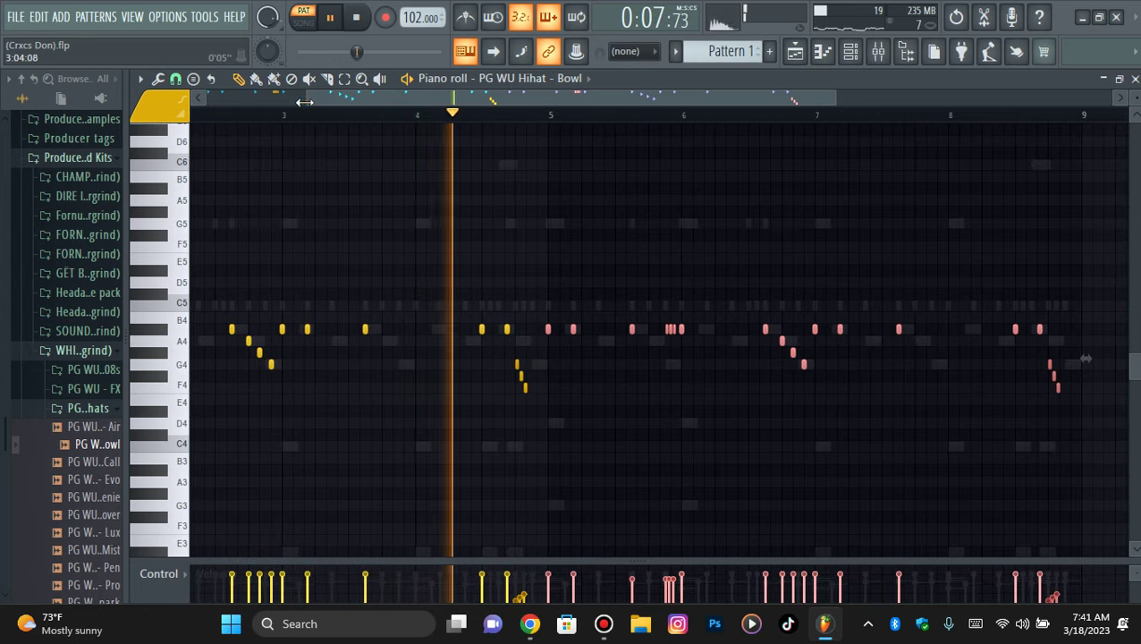
left_click_drag(305, 102, 207, 107)
left_click(445, 170, "ctrl")
left_click_drag(833, 99, 826, 99)
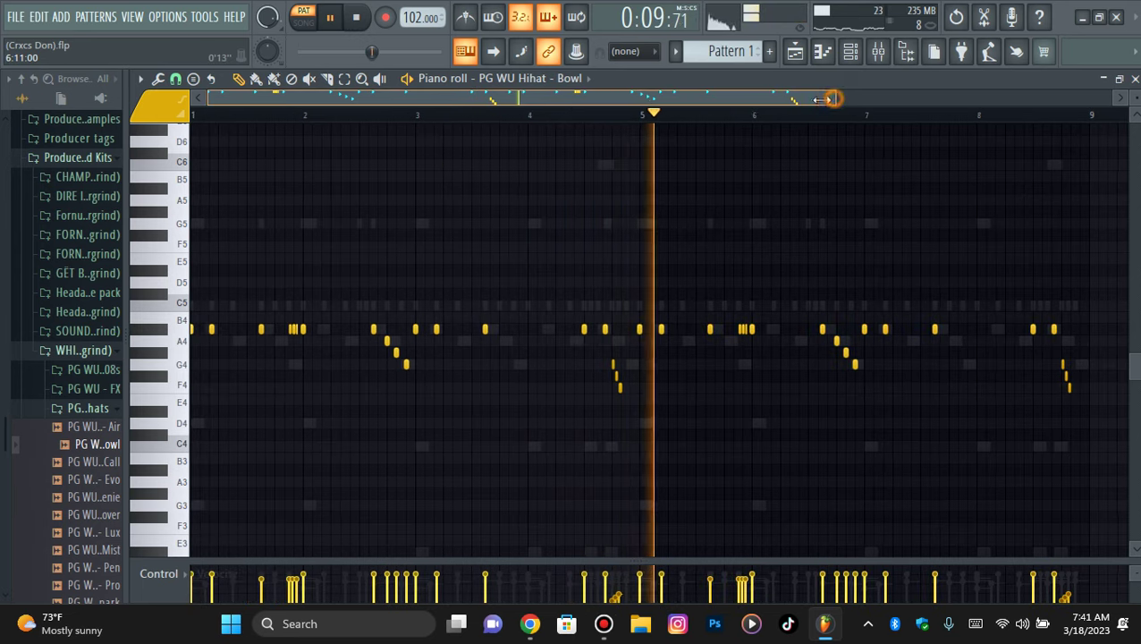
Step: Set the root note of the Pluck Classic channel to F5 and of the reFX Nexus channel to F3
left_click(851, 51)
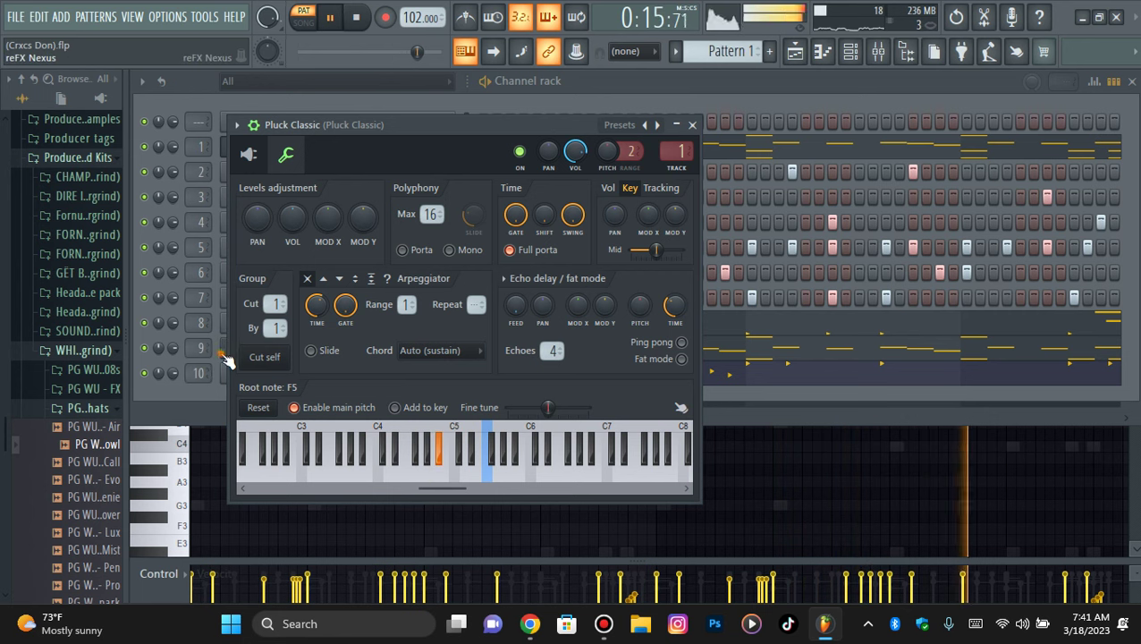
left_click(221, 355)
left_click(254, 246)
left_click(320, 273)
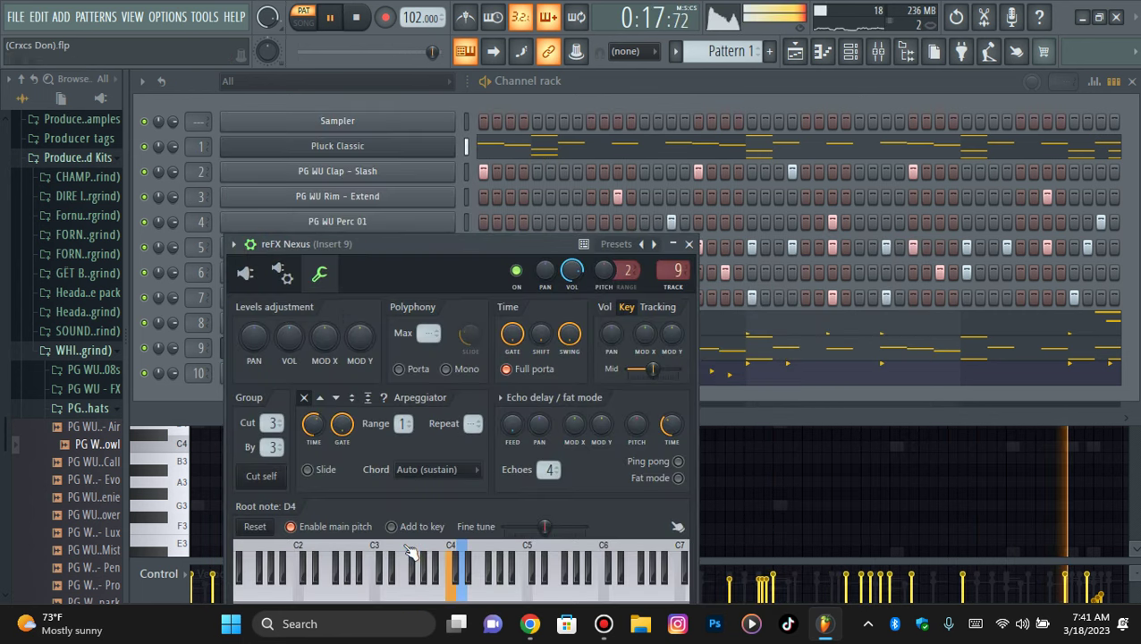
left_click(410, 554)
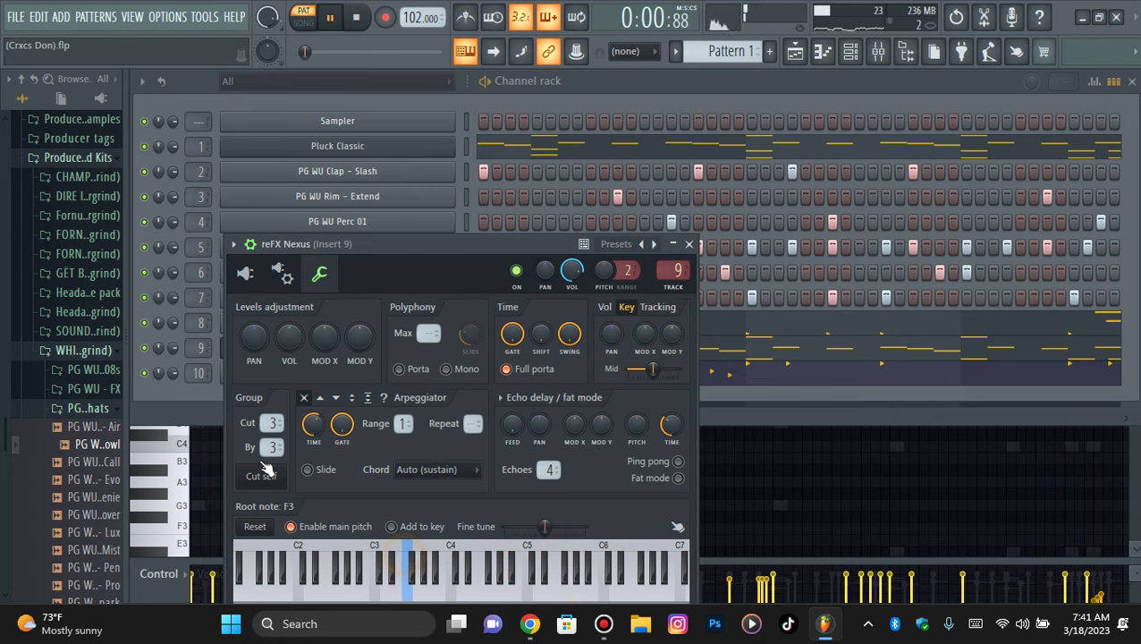
left_click(196, 399)
left_click(268, 349)
left_click(269, 349)
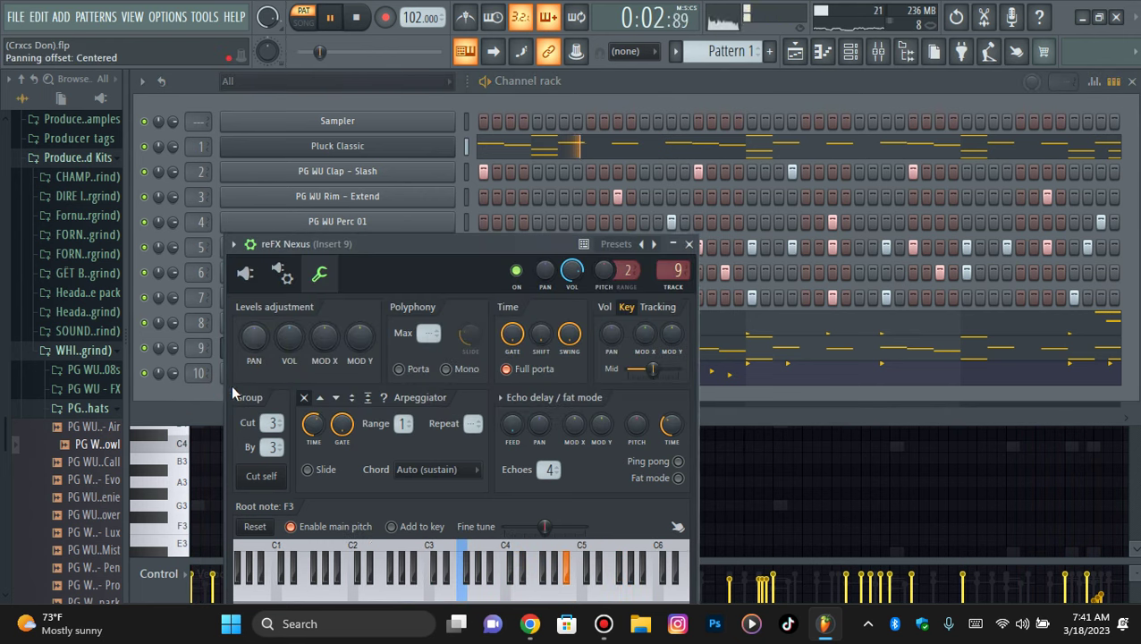
left_click(193, 399)
Step: Set the PG WU 808 - Rotate - C root note to F4 and open that channel's piano roll
left_click(337, 323)
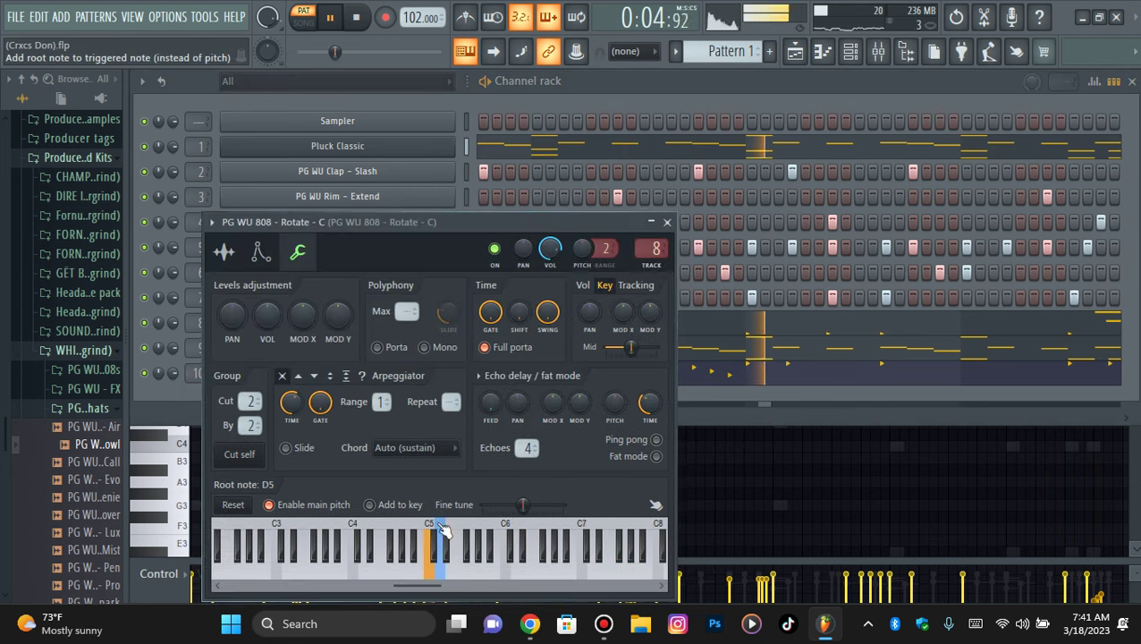
right_click(463, 547)
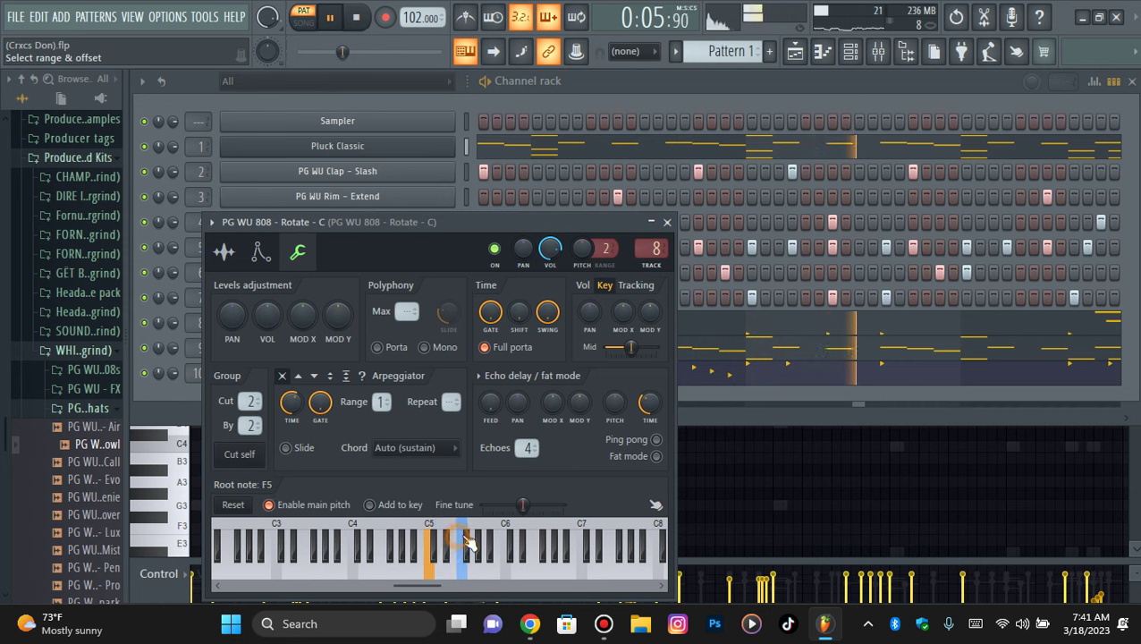
right_click(387, 541)
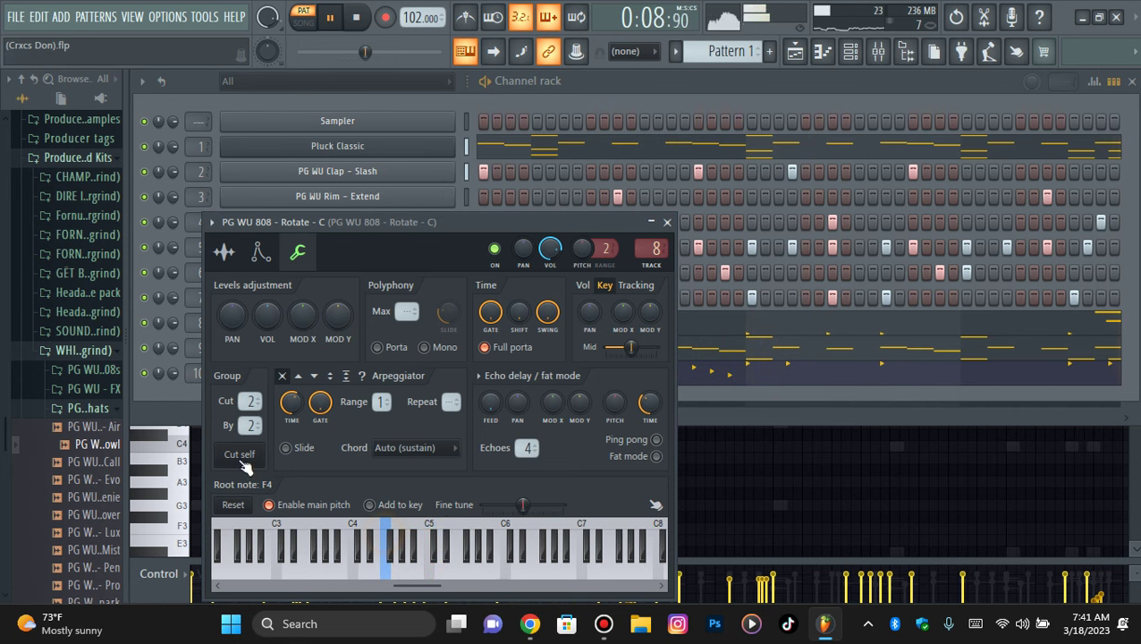
left_click(373, 327)
left_click(497, 330)
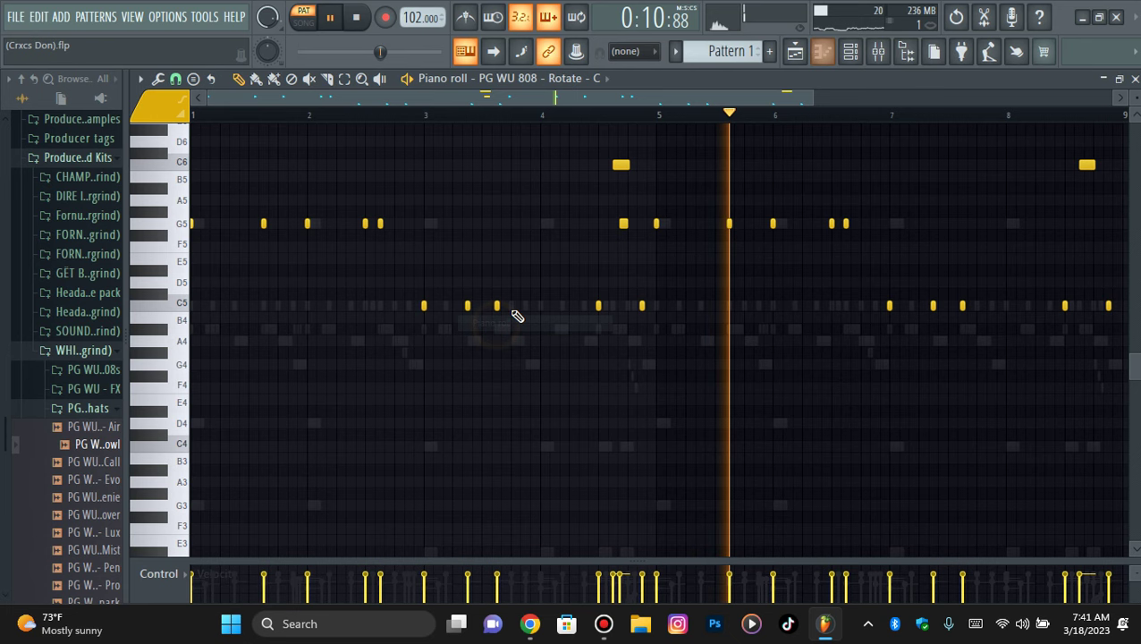
Step: Solo the Pluck Classic channel and set its root note to A#4
left_click(851, 51)
right_click(143, 145)
left_click(358, 154)
left_click(358, 154)
key("space")
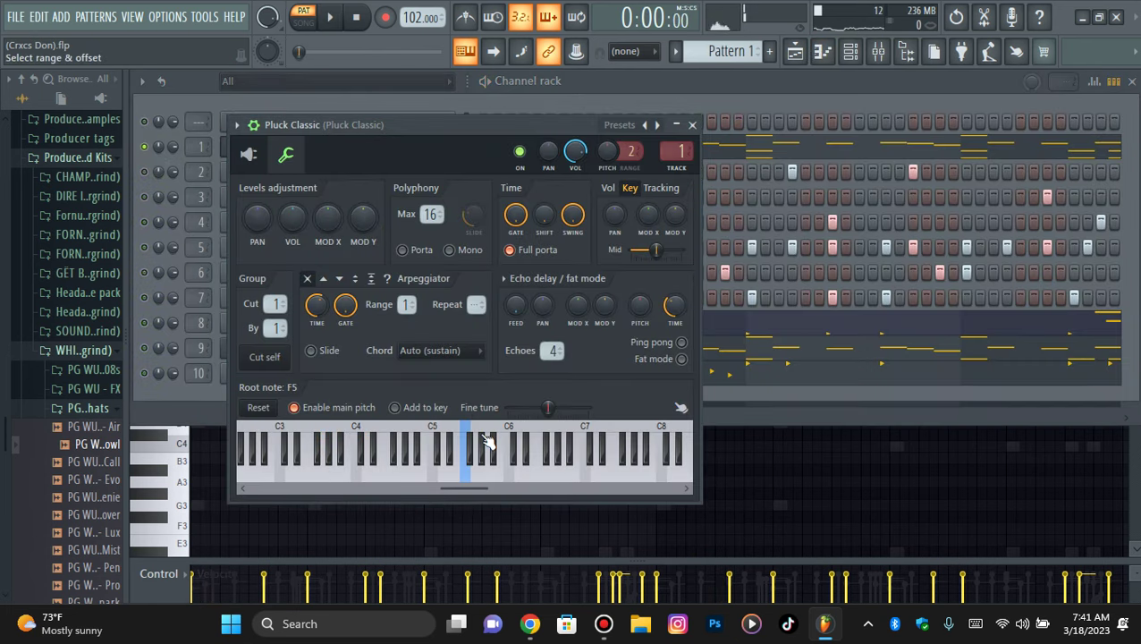
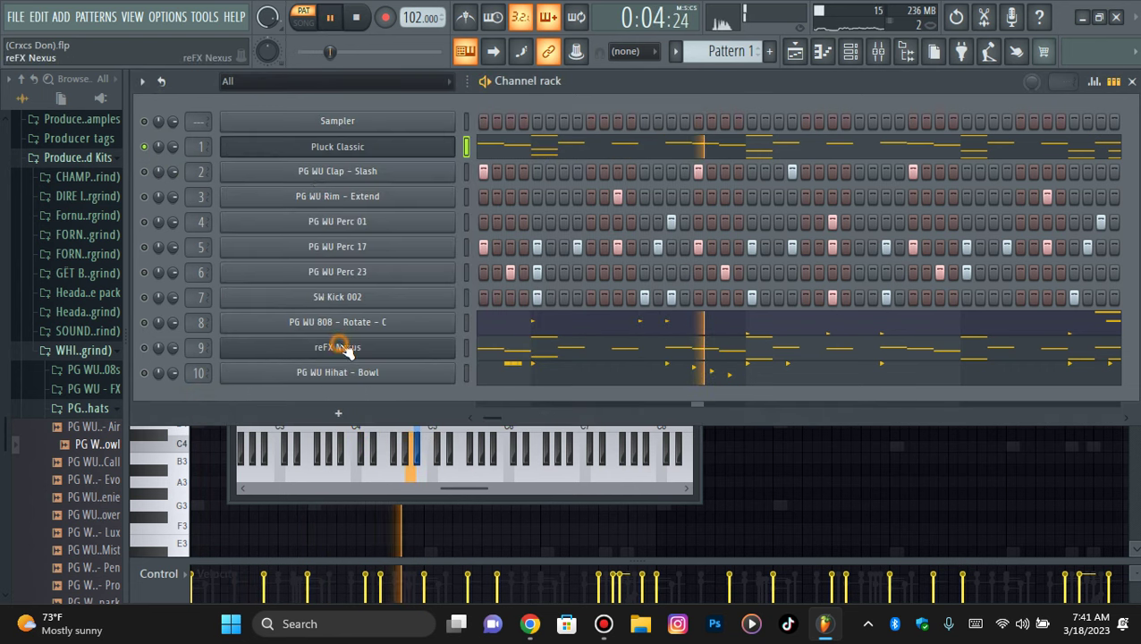
Step: Set the reFX Nexus root note to A#3 and the PG WU 808 root note to A#4, and unmute both channels
left_click(337, 348)
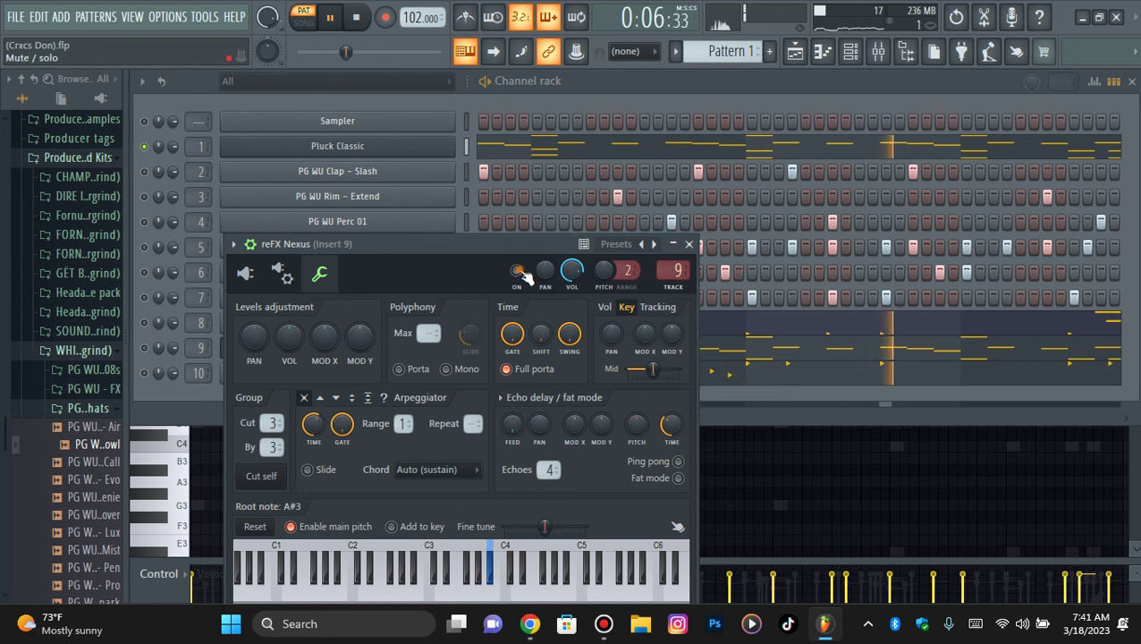
left_click(191, 401)
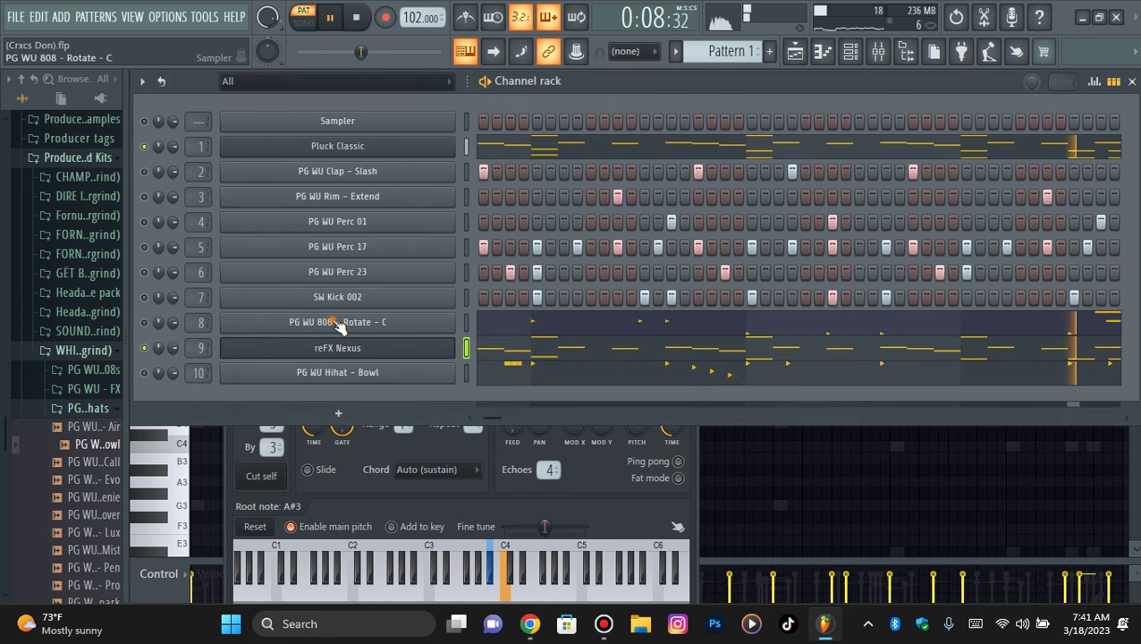
left_click(338, 323)
right_click(469, 534)
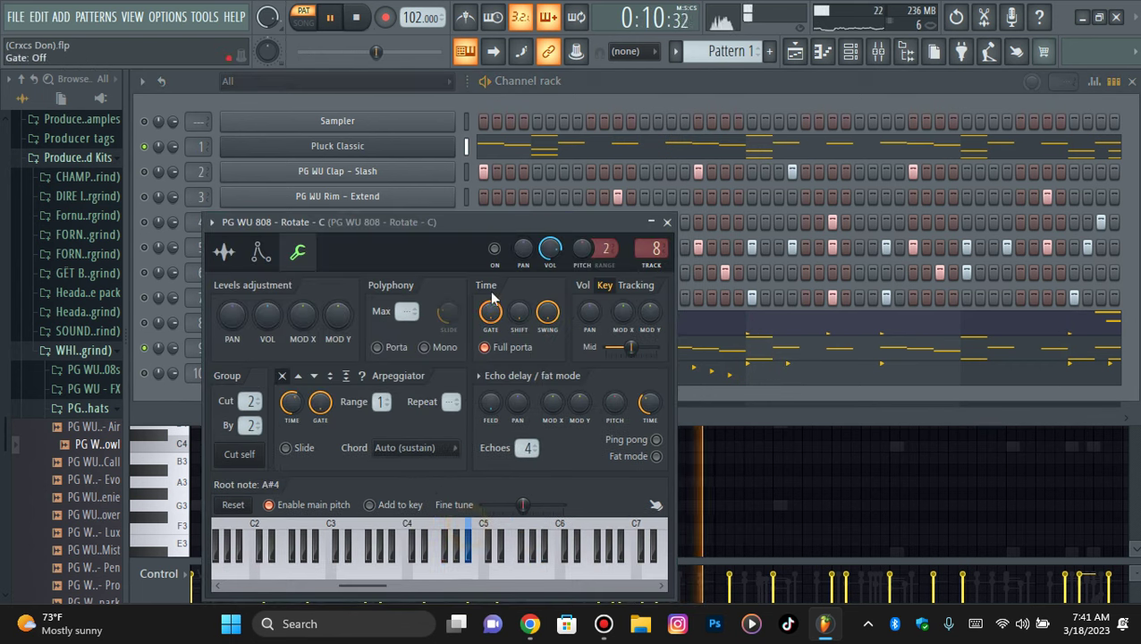
left_click(495, 250)
left_click(186, 405)
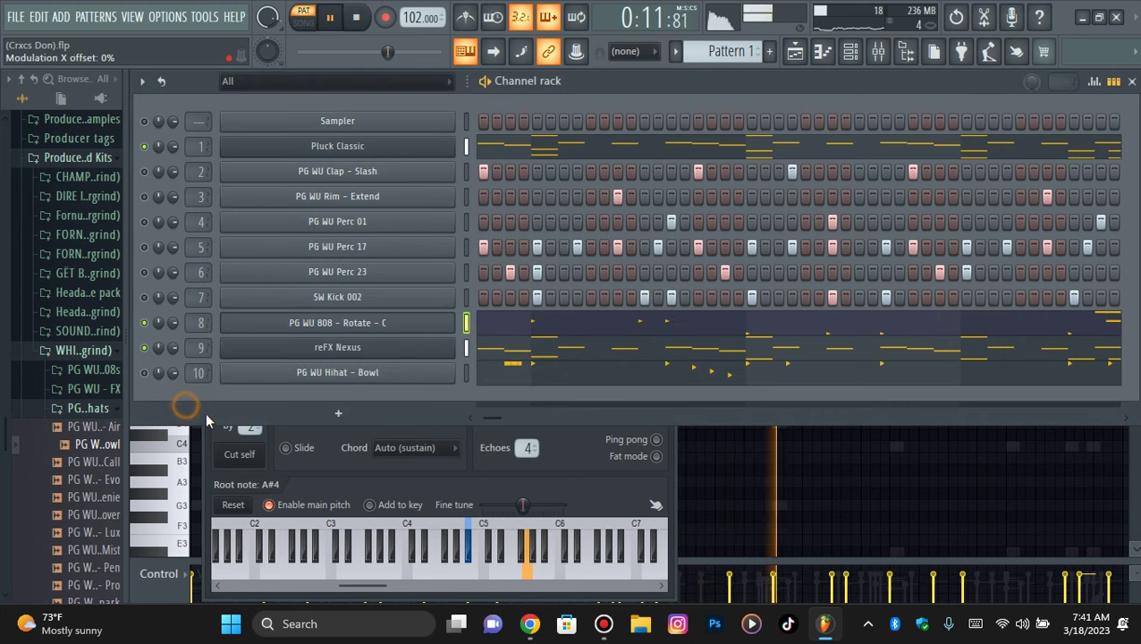
left_click(359, 328)
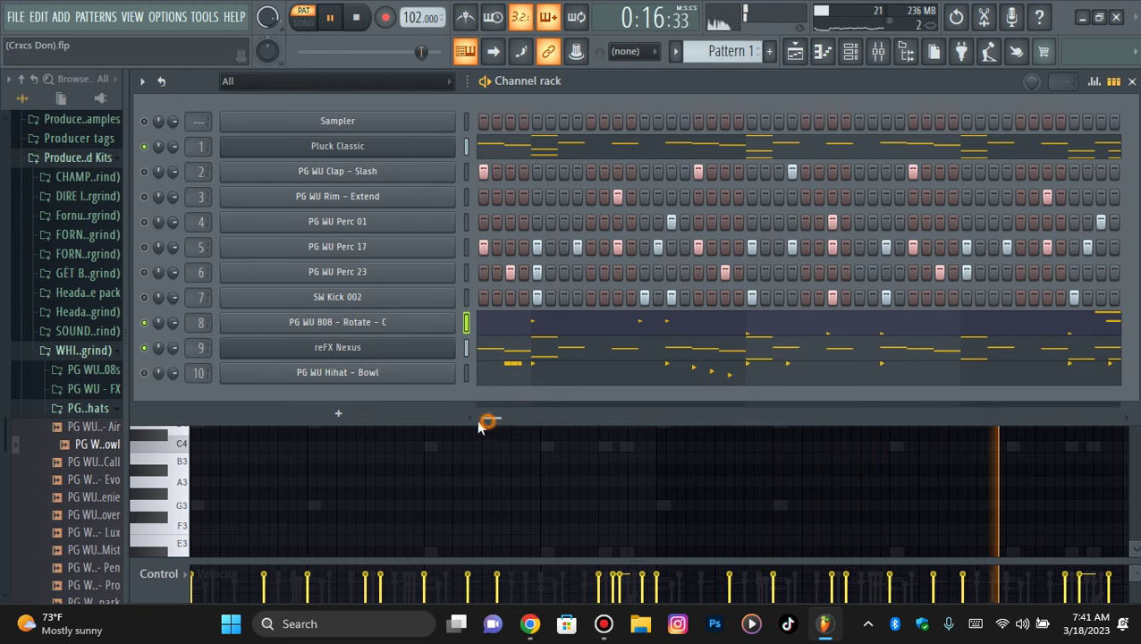
Step: Turn all channels in the rack back on to hear the full beat
right_click(145, 148)
right_click(150, 150)
left_click(154, 155)
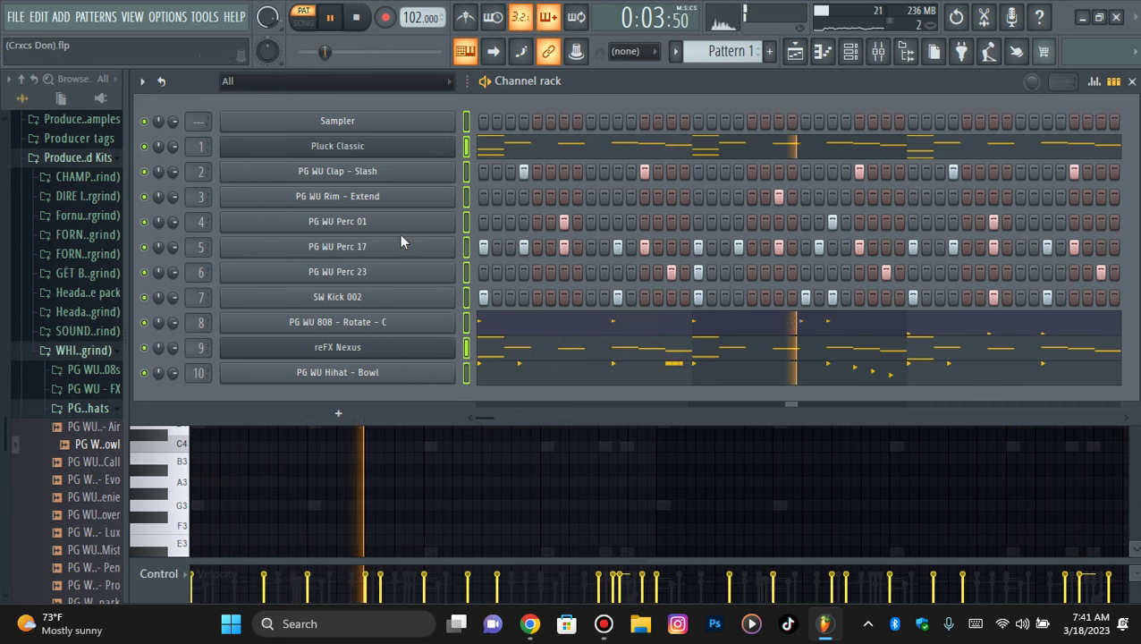
Step: Change the Pluck Classic root note, and set the reFX Nexus root note to B3 and the PG WU 808 root note to B4
left_click(354, 147)
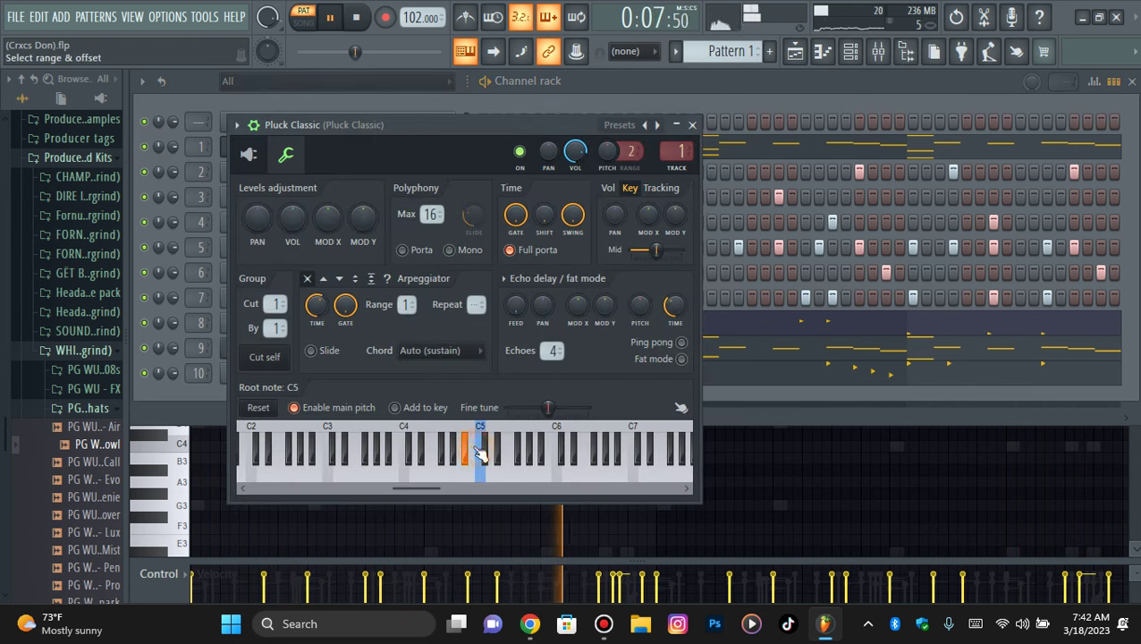
left_click(196, 408)
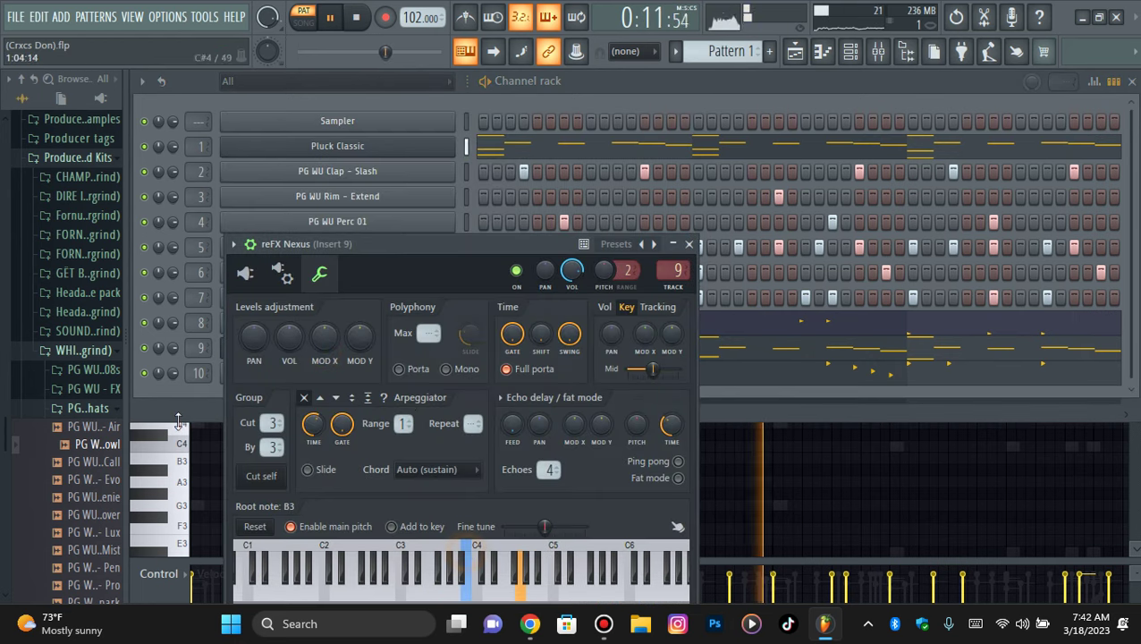
left_click(325, 321)
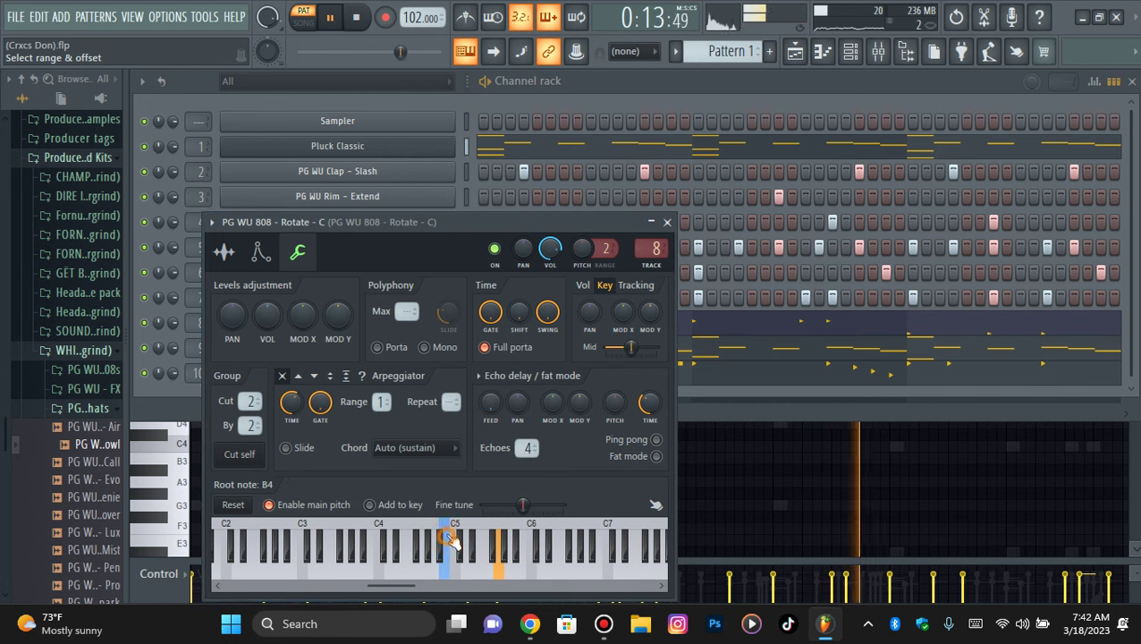
left_click(173, 394)
left_click(447, 323)
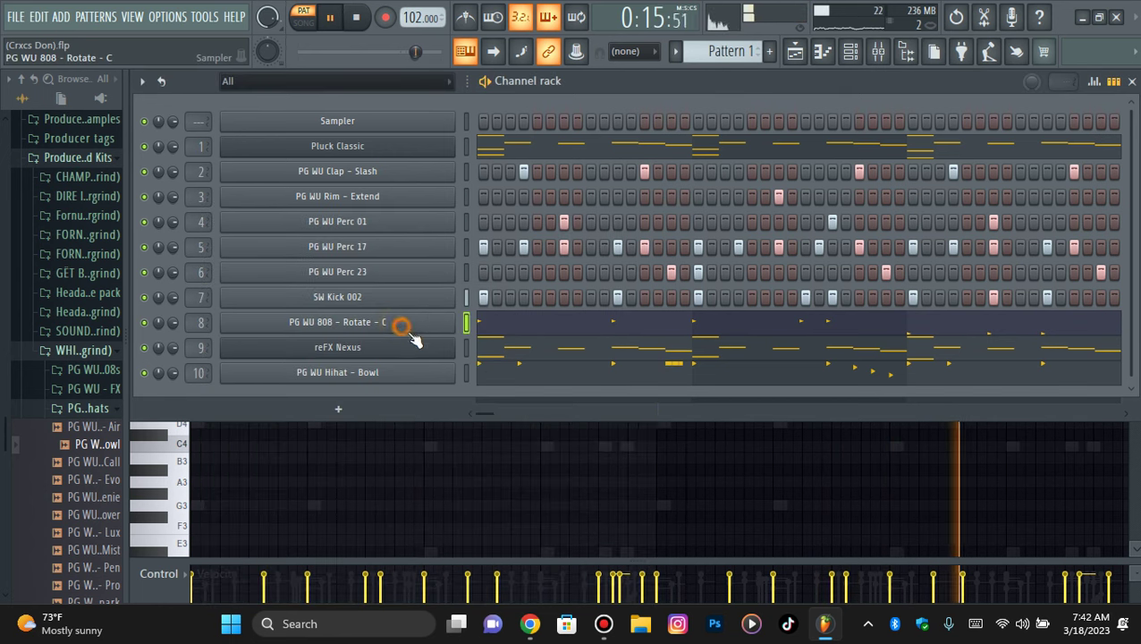
Step: Stop playback and select every channel in the rack
left_click(646, 419)
left_click_drag(646, 420, 646, 438)
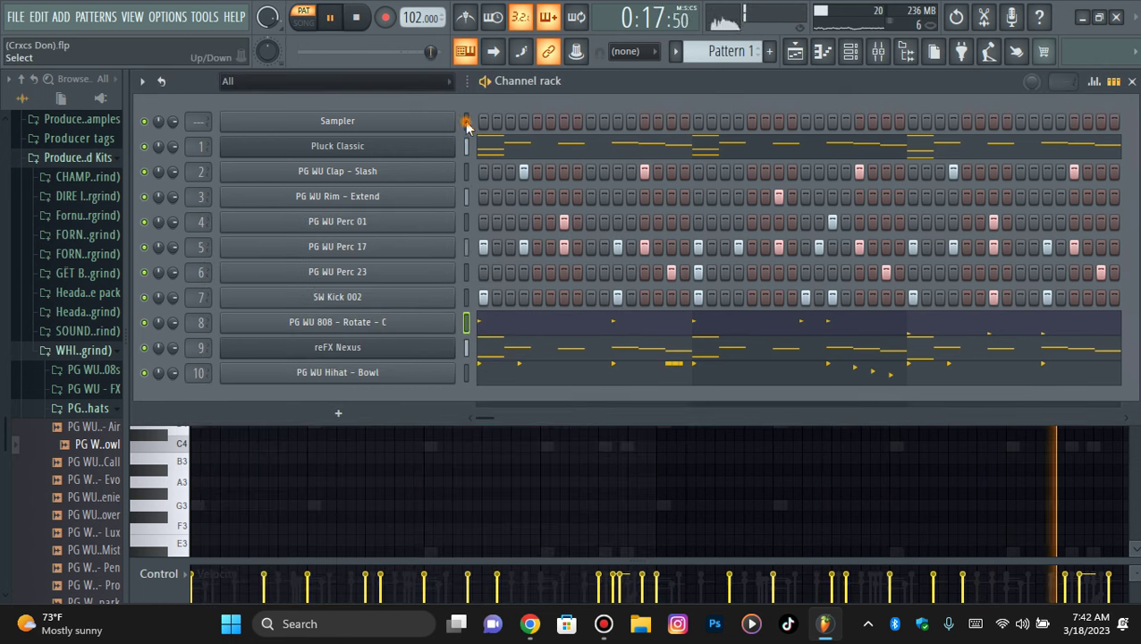
key("space")
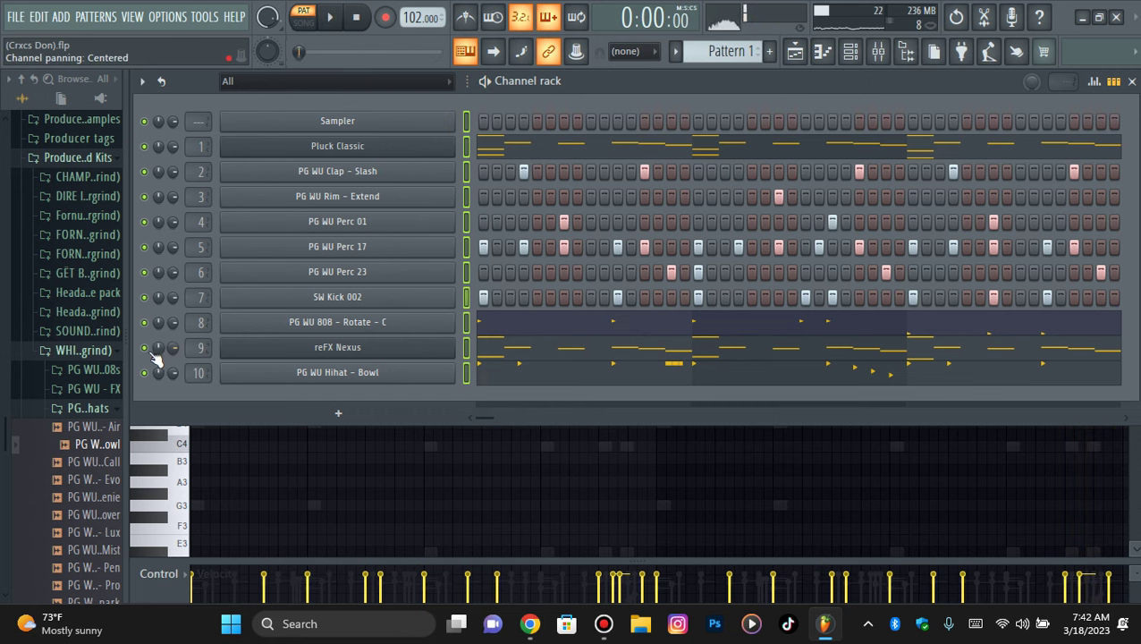
Step: Mute every channel except Pluck Classic and reFX Nexus, and start playback of the pattern
right_click(145, 348)
left_click(161, 325)
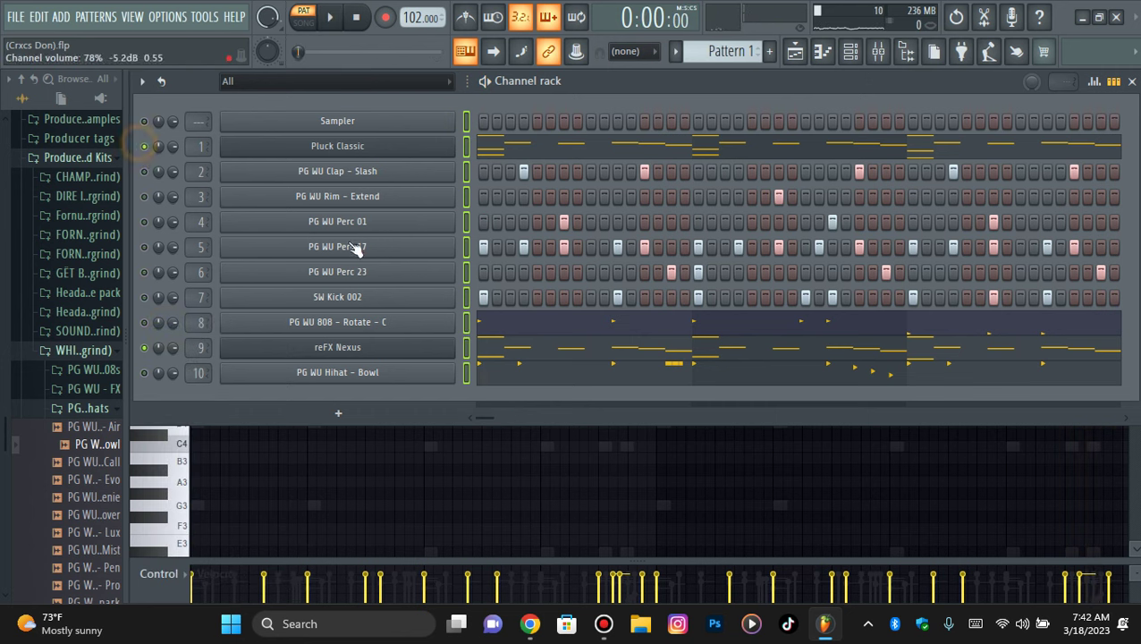
key("space")
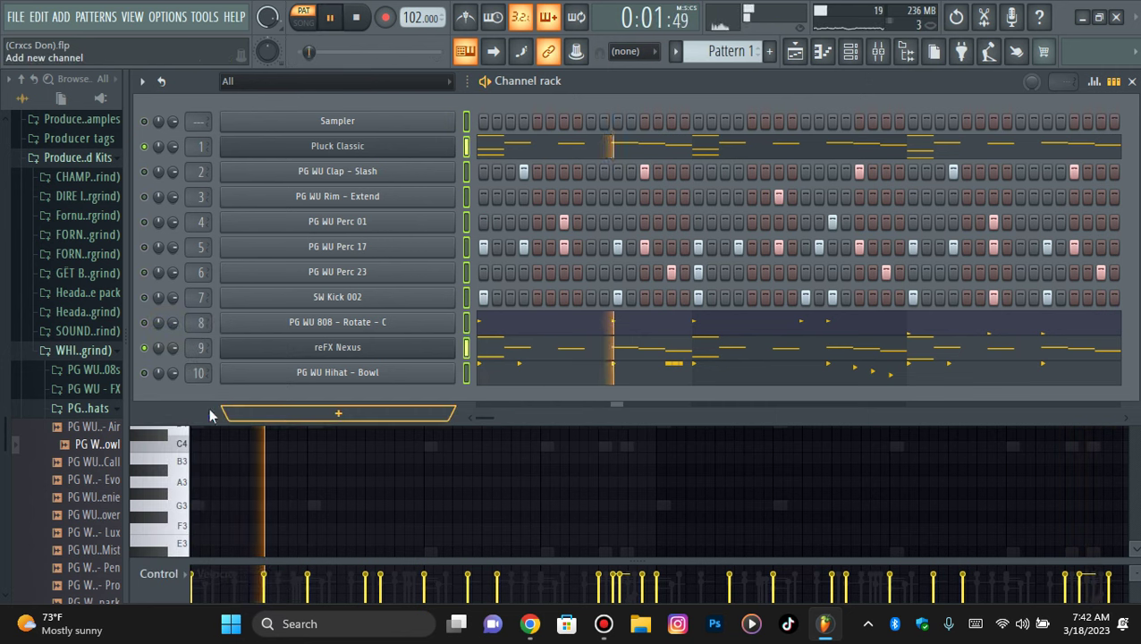
Step: Add a second reFX Nexus instrument to the channel rack and hide its detailed settings
left_click(91, 357)
left_click(337, 413)
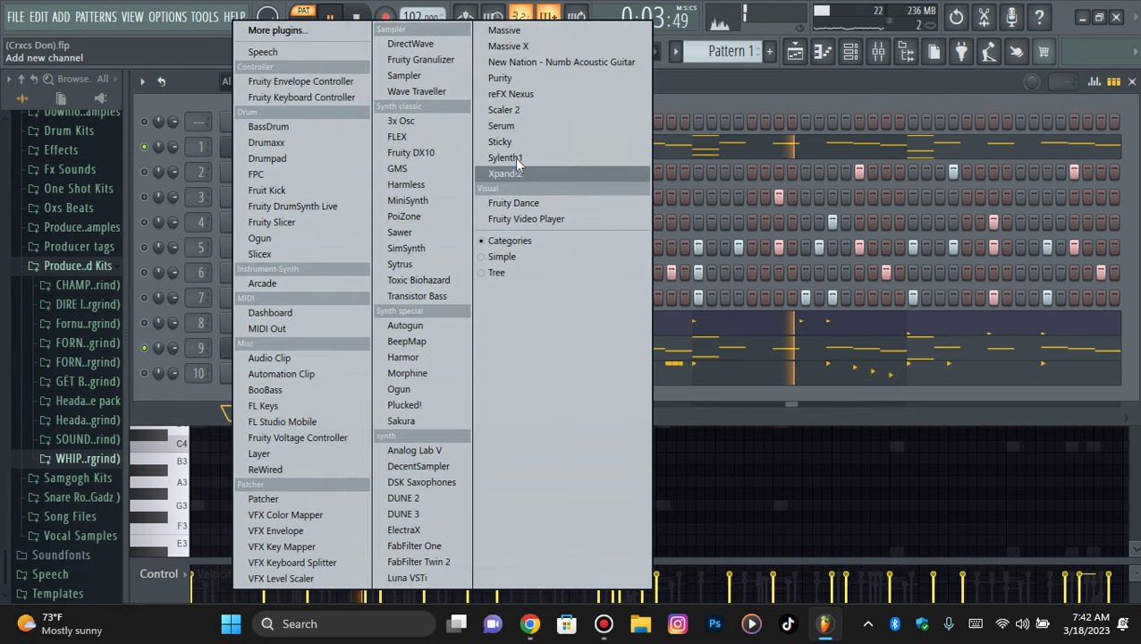
left_click(504, 94)
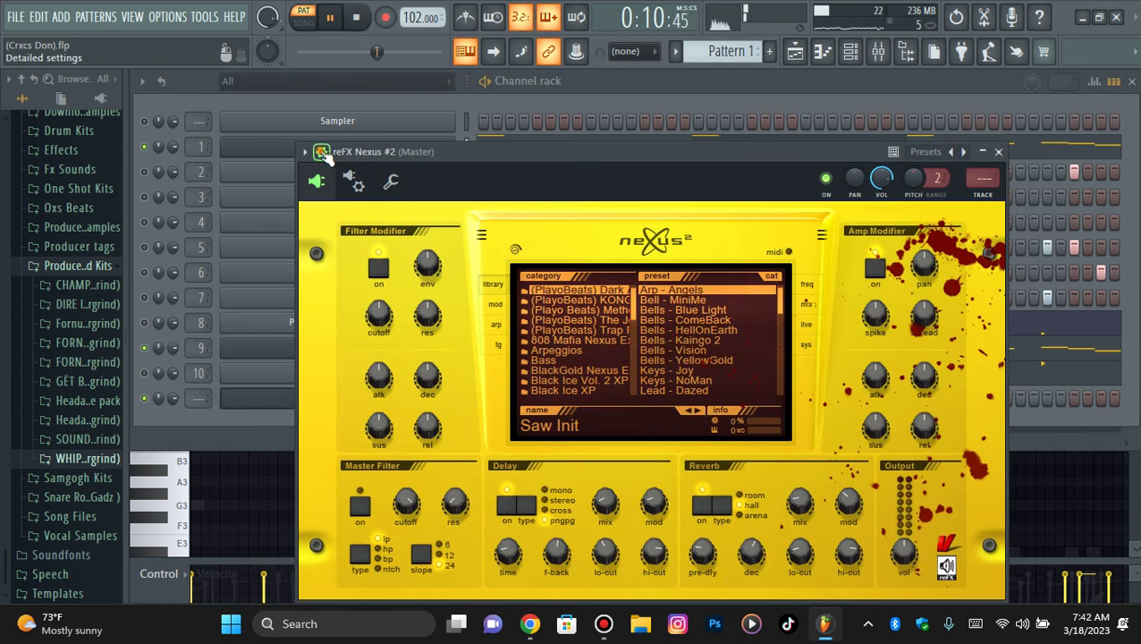
left_click(323, 153)
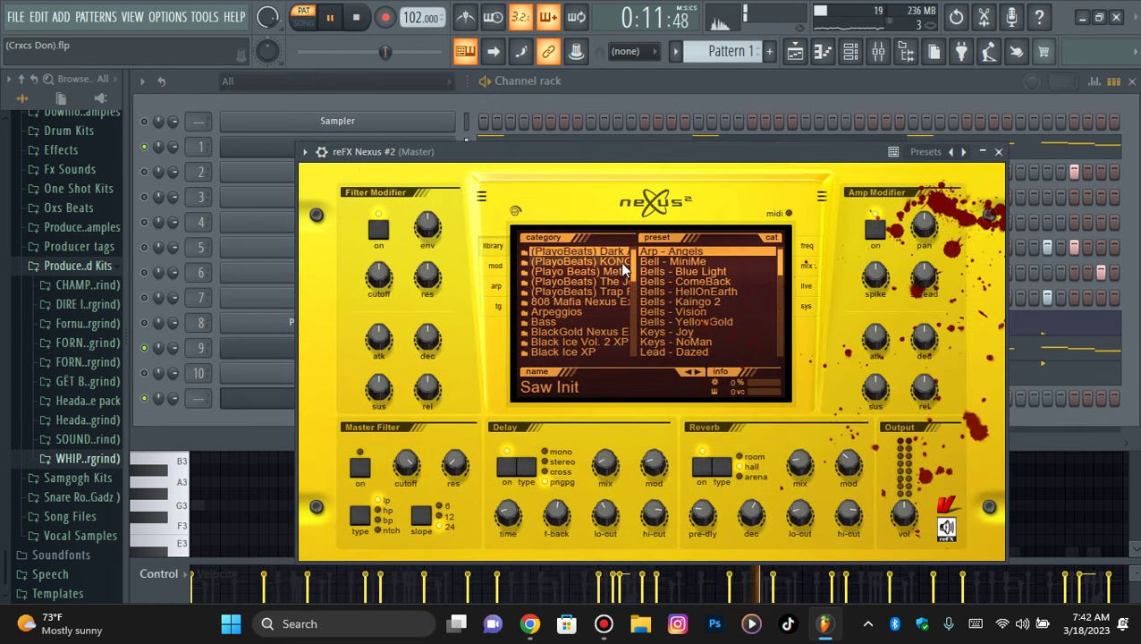
Step: Load the PN Nexus Grandpiano Soft preset from the Piano category into the new Nexus instance
scroll(590, 304, "down", 10)
left_click(571, 314)
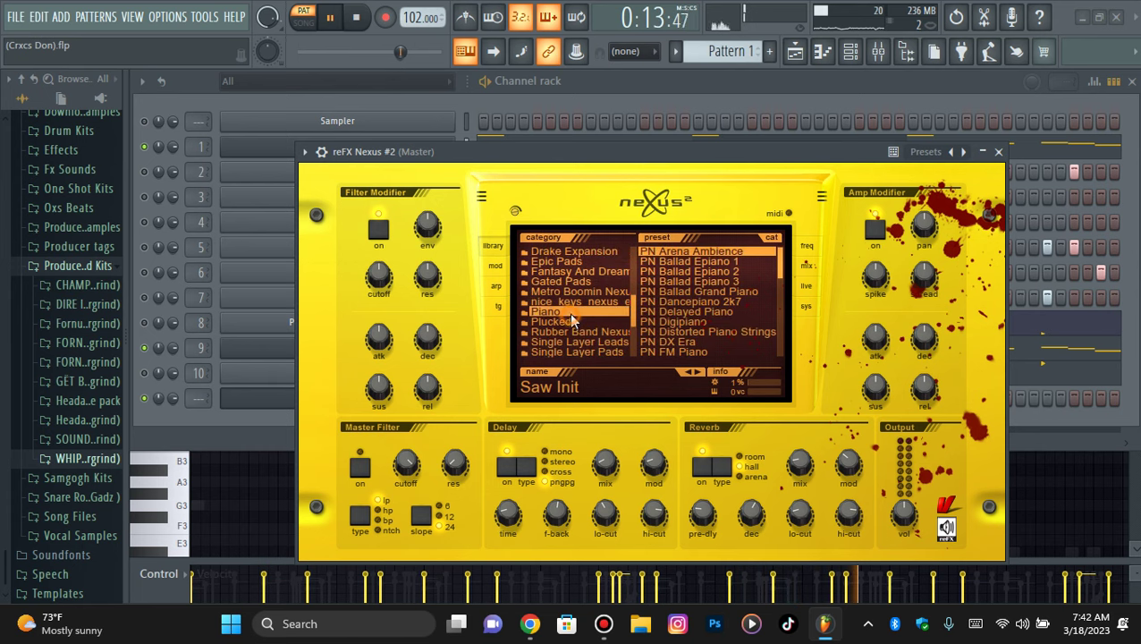
left_click_drag(777, 276, 781, 313)
left_click(751, 302)
left_click(748, 311)
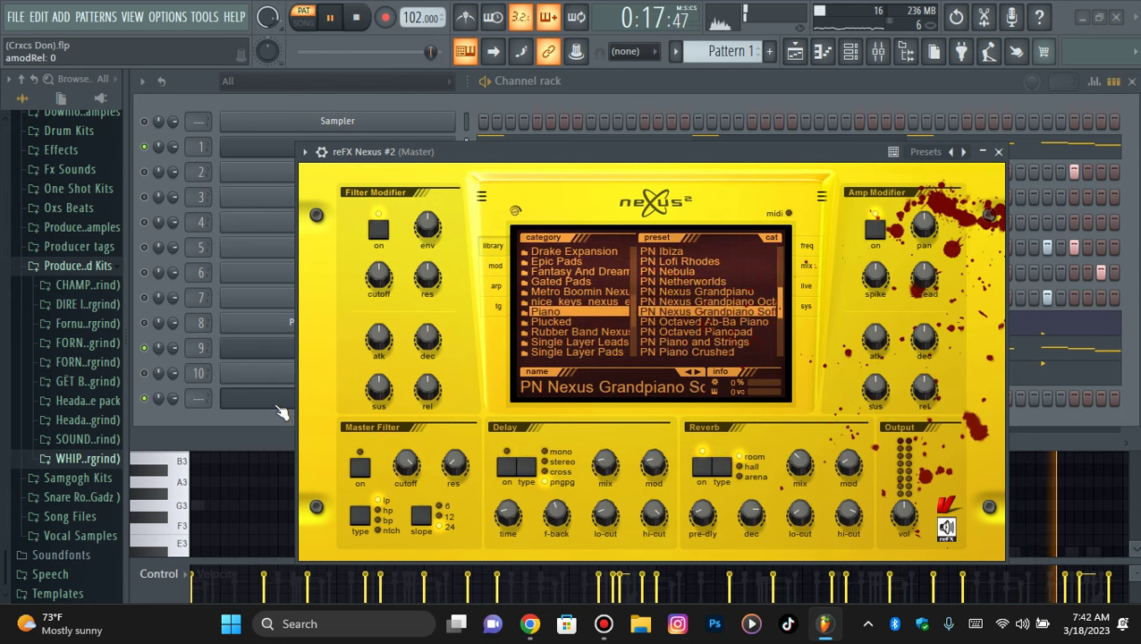
Step: Inspect the root note settings of the new Nexus channel and of the first reFX Nexus channel
left_click(237, 400)
left_click(279, 397)
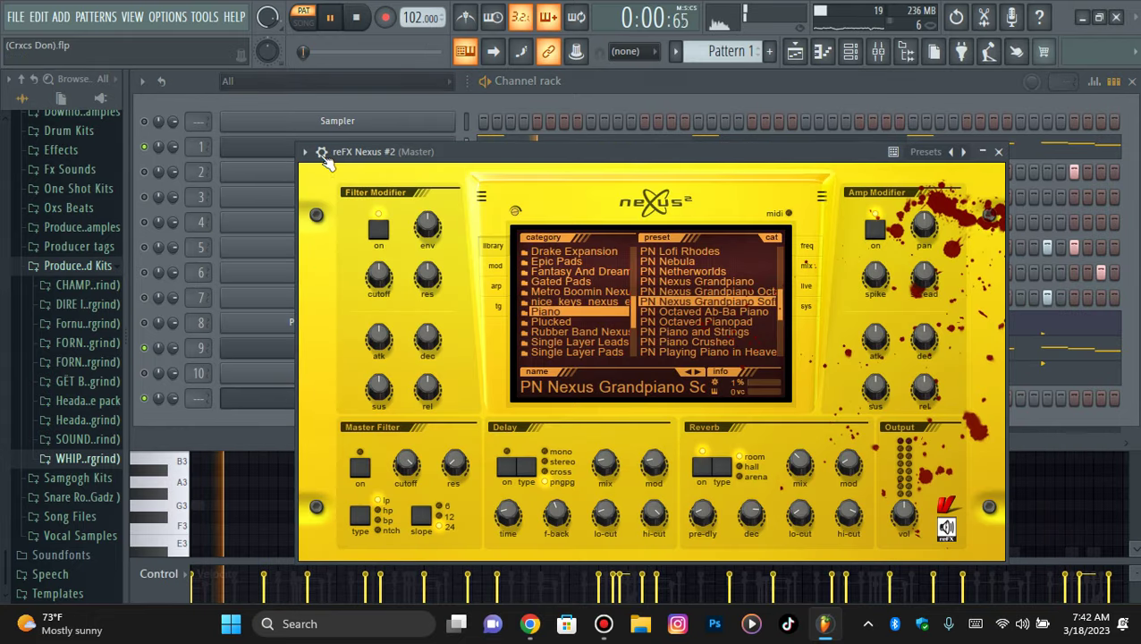
left_click(321, 152)
left_click(390, 182)
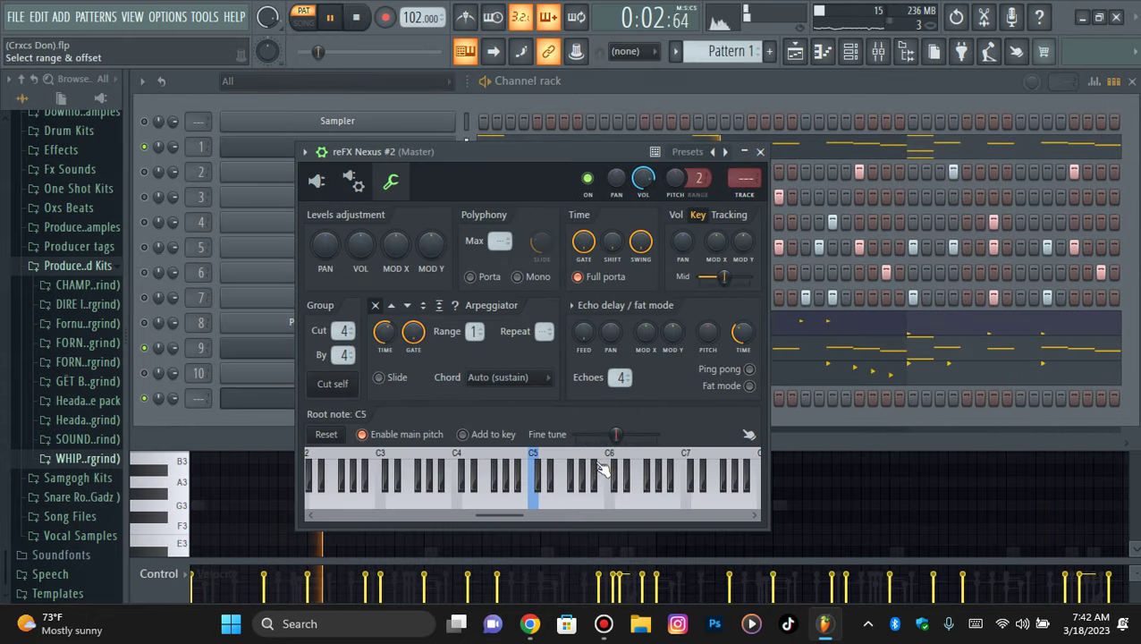
right_click(250, 402)
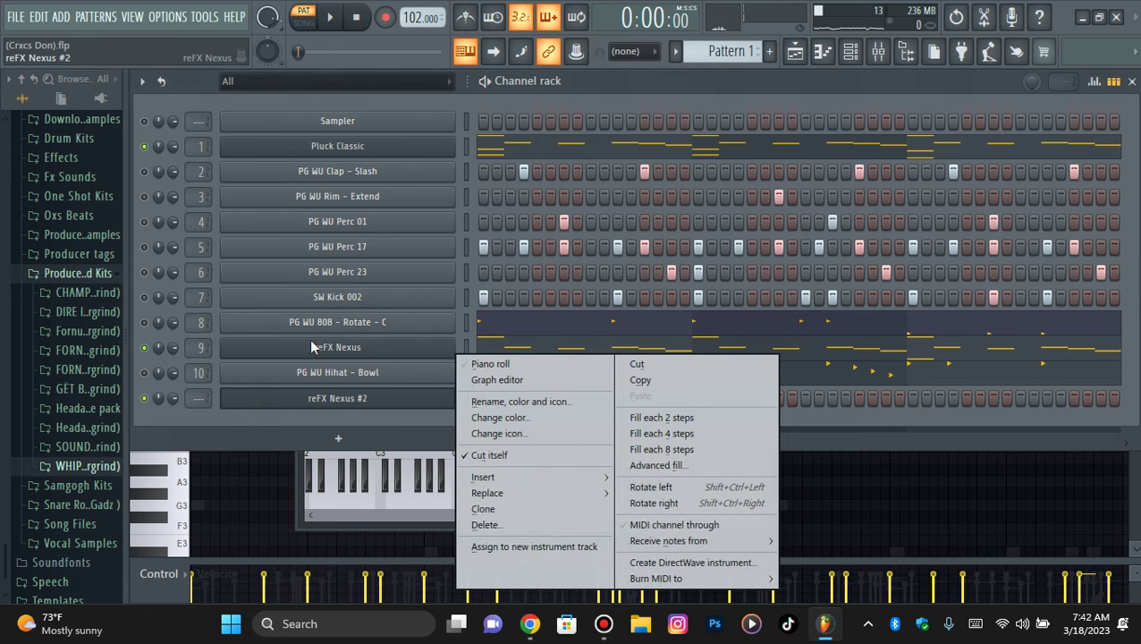
left_click(310, 346)
Step: In the piano roll of reFX Nexus #2, draw a two-bar note at bar 1 and place it on G2
right_click(438, 394)
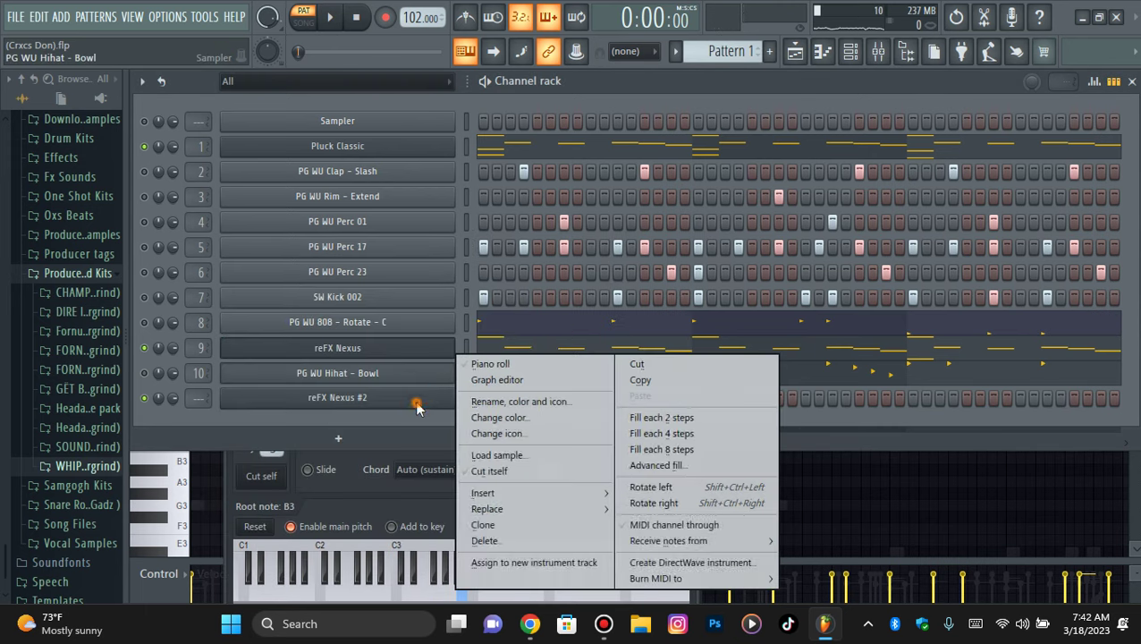
left_click(503, 365)
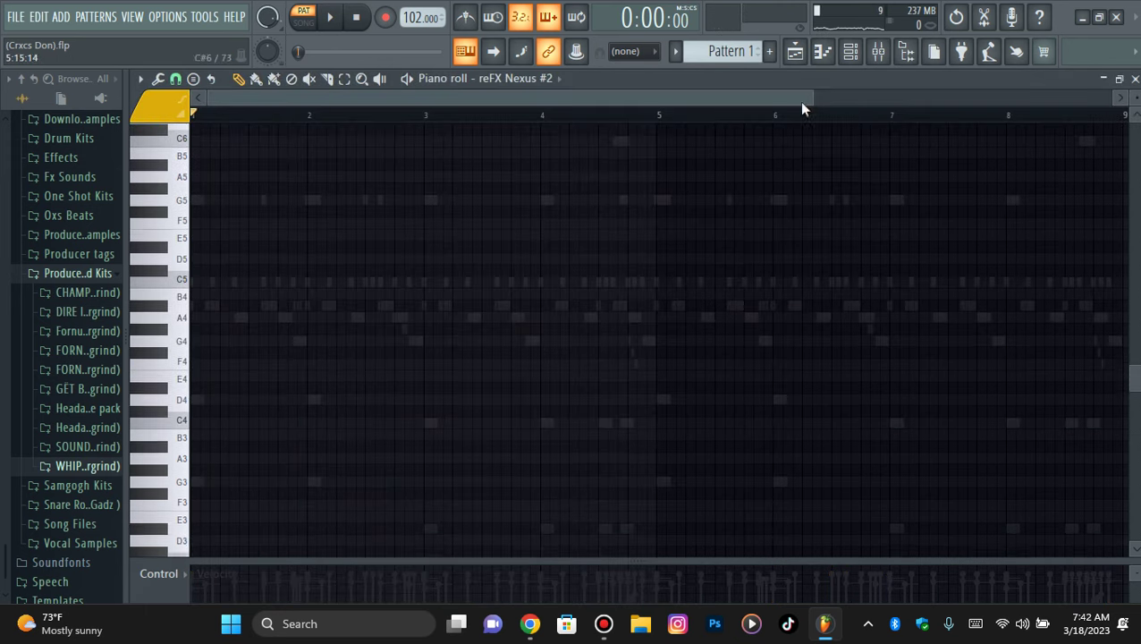
left_click(850, 51)
right_click(419, 401)
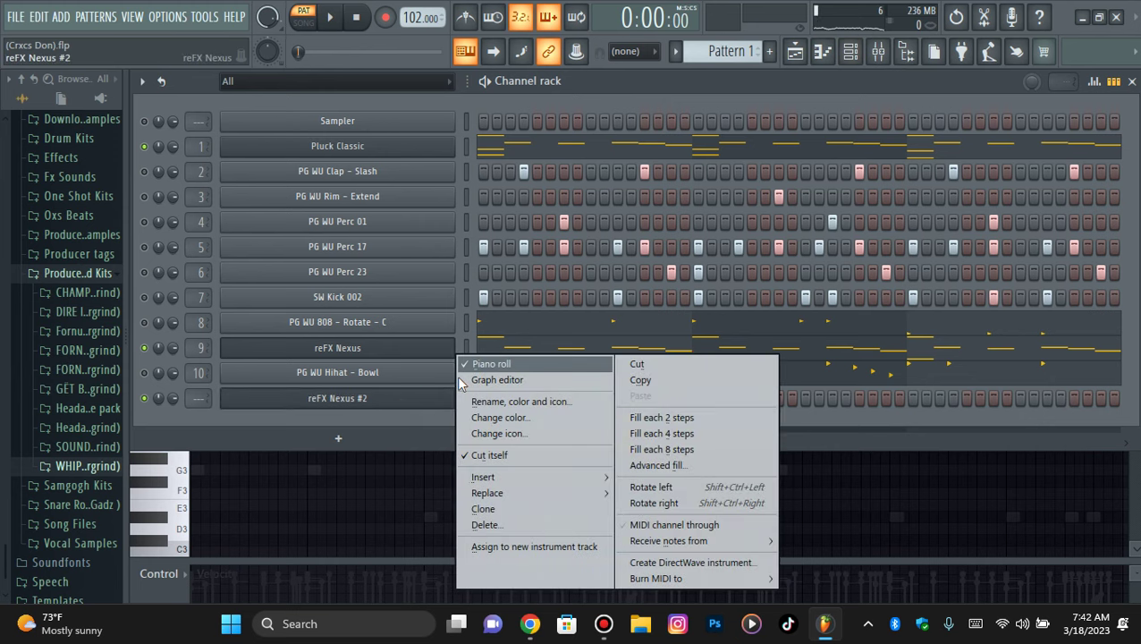
left_click(428, 402)
left_click(822, 56)
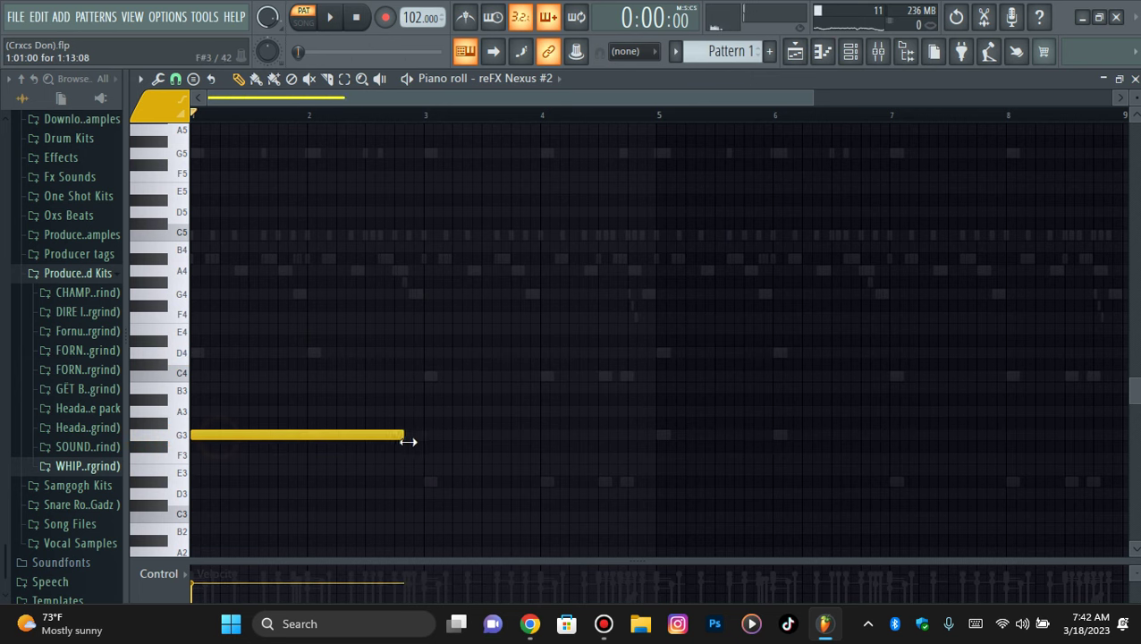
key("alt+q")
left_click(426, 442)
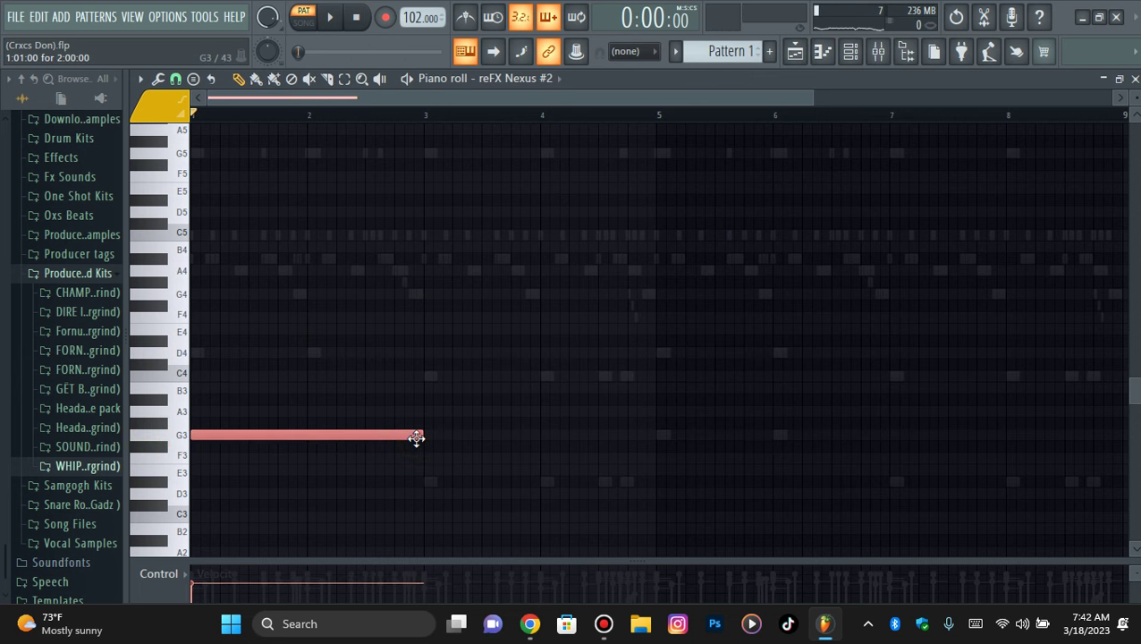
scroll(429, 445, "down", 5)
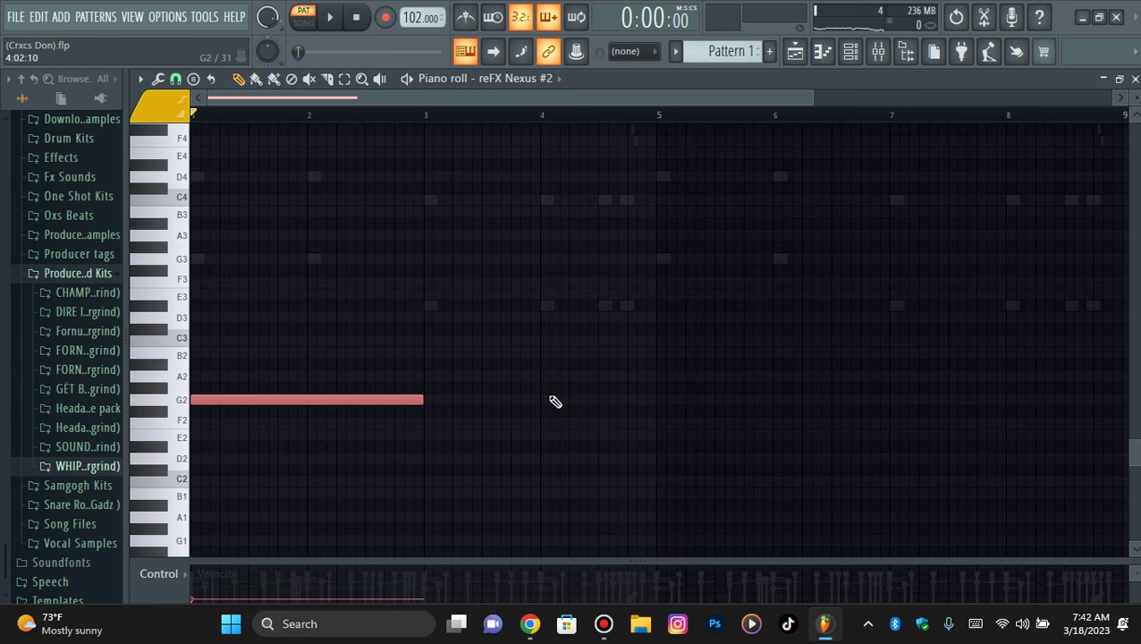
scroll(654, 256, "up", 1)
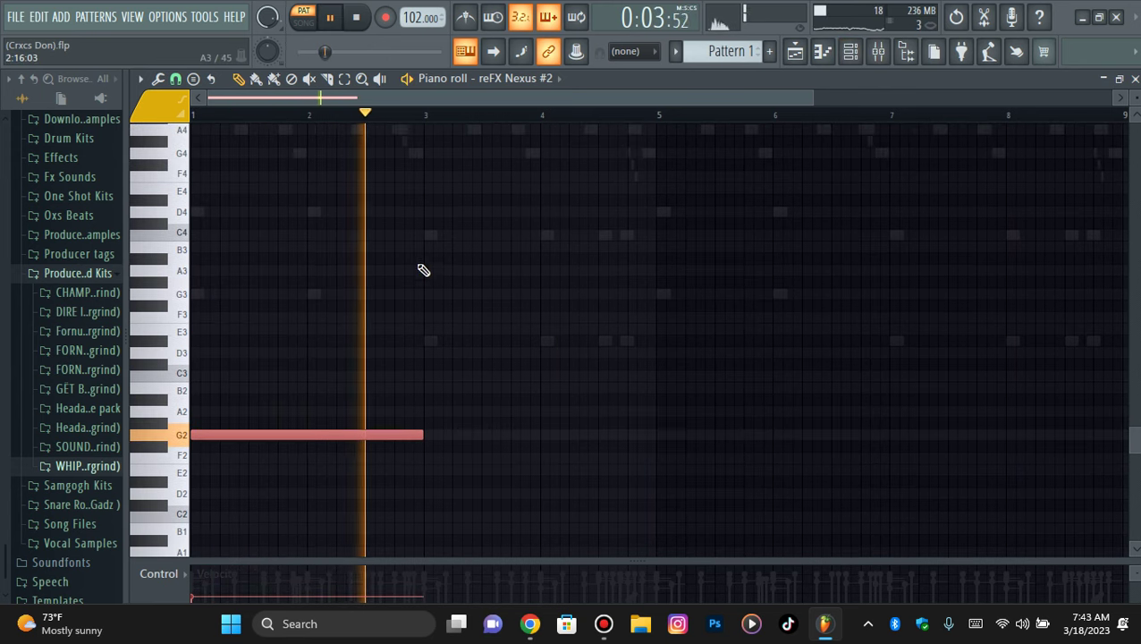
Step: Draw a two-bar C4 note starting at bar 3 and lower it two octaves to C2
left_click(428, 237)
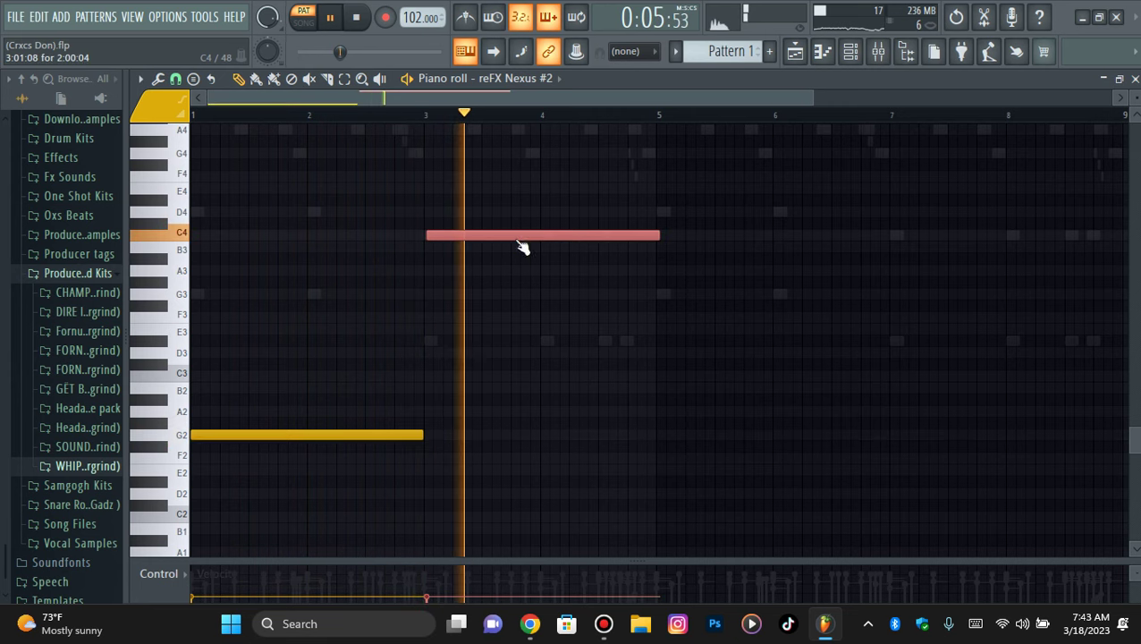
key("ctrl+Down")
key("ctrl+Down")
Step: Try both bass notes one octave lower, on G1 and C1
key("ctrl+a")
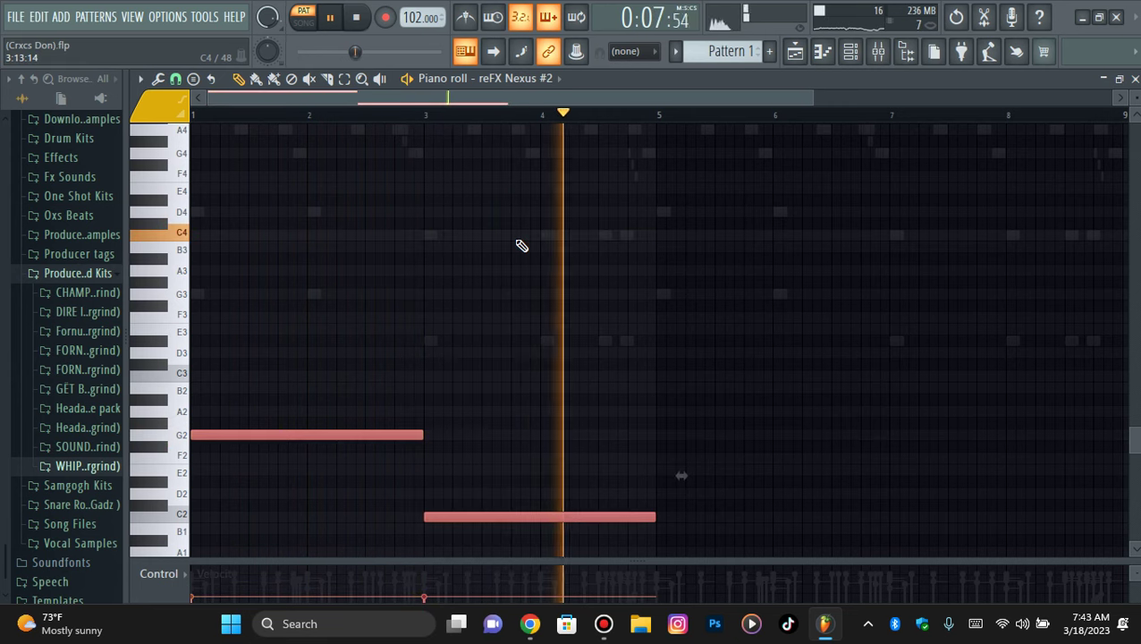
key("ctrl+Down")
scroll(712, 232, "down", 3)
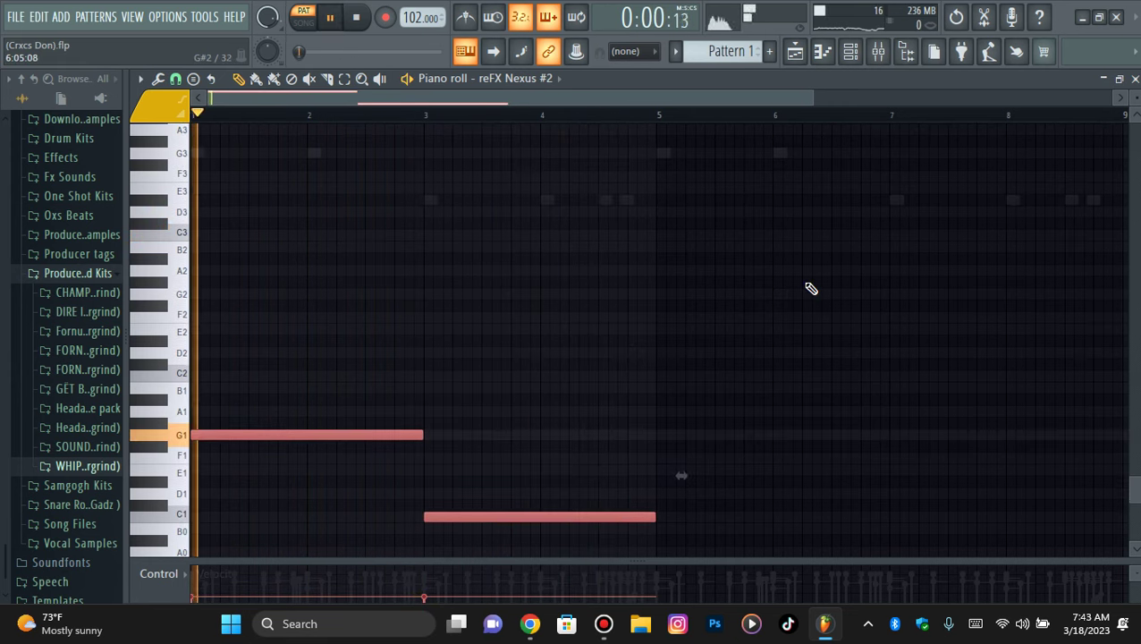
Step: Raise the first bass note back to G2 and the second one back to C2
left_click_drag(456, 454, 389, 429)
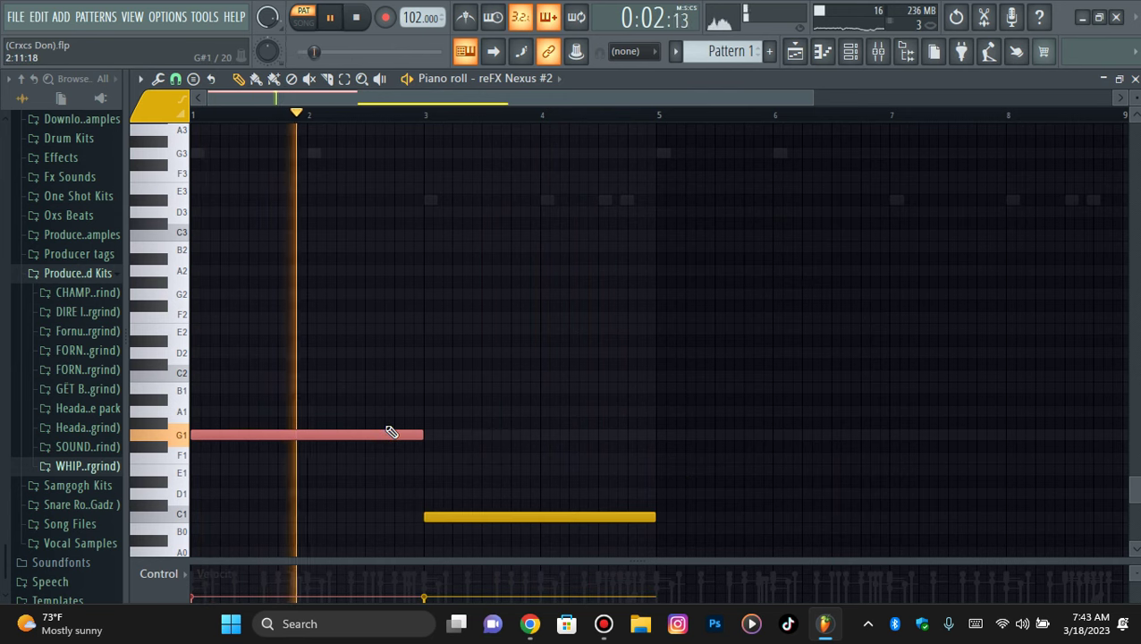
key("ctrl+Up")
key("space")
key("space")
left_click(567, 516)
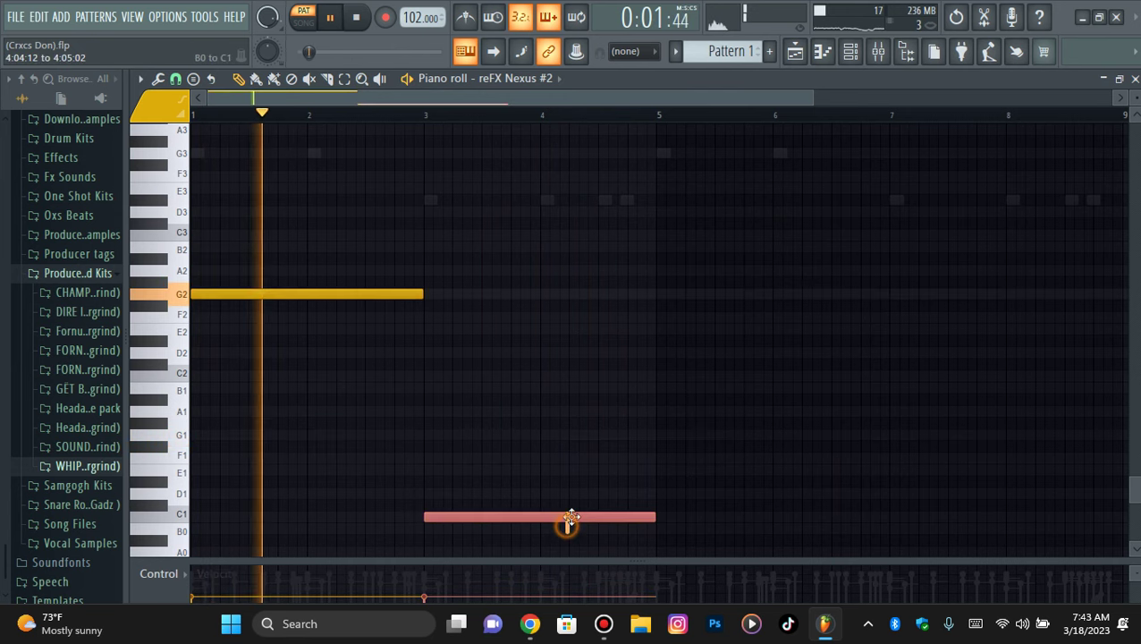
key("ctrl+Up")
Step: Duplicate the two-note bass line so it also fills bars 5 to 8
scroll(679, 499, "up", 3)
left_click(759, 301)
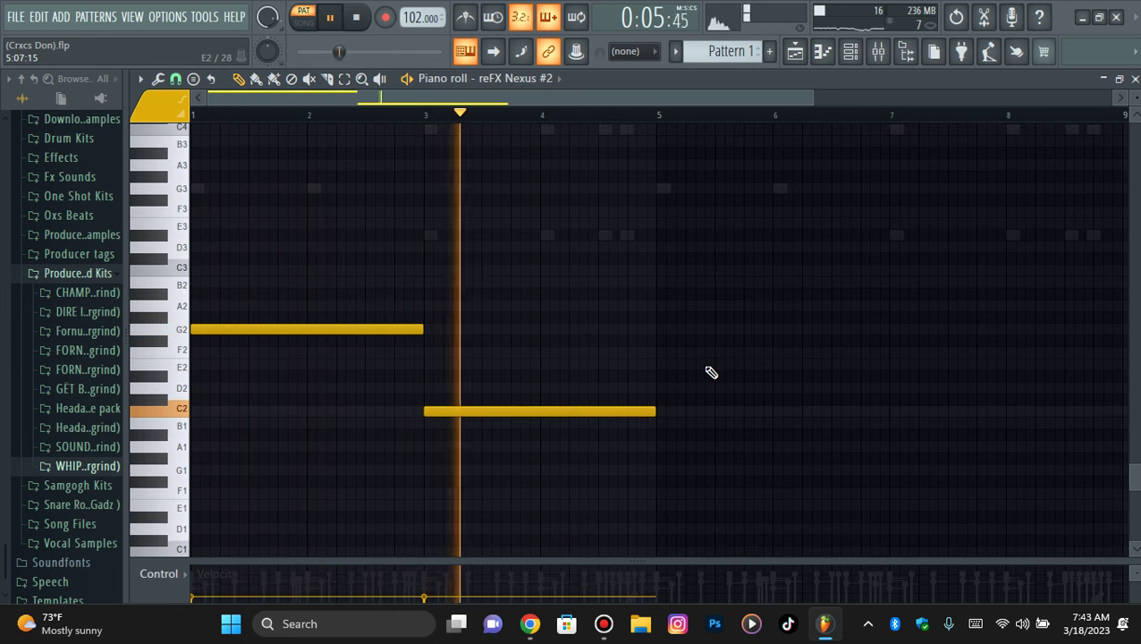
key("ctrl+b")
left_click(711, 241)
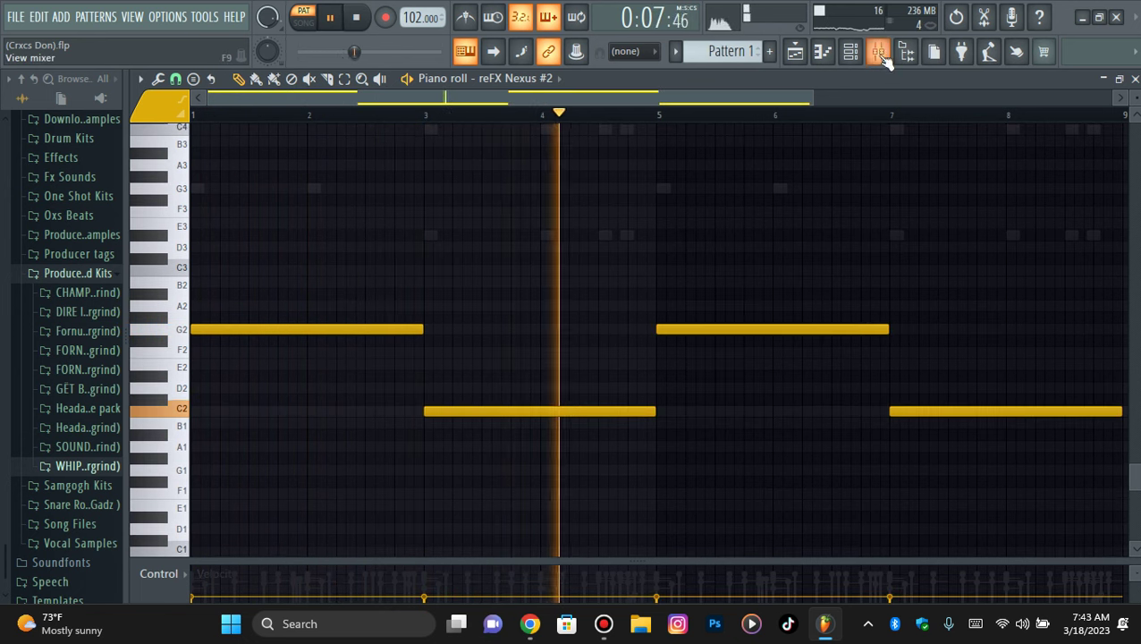
Step: Return to the channel rack and turn all channels back on to hear the full beat
left_click(866, 54)
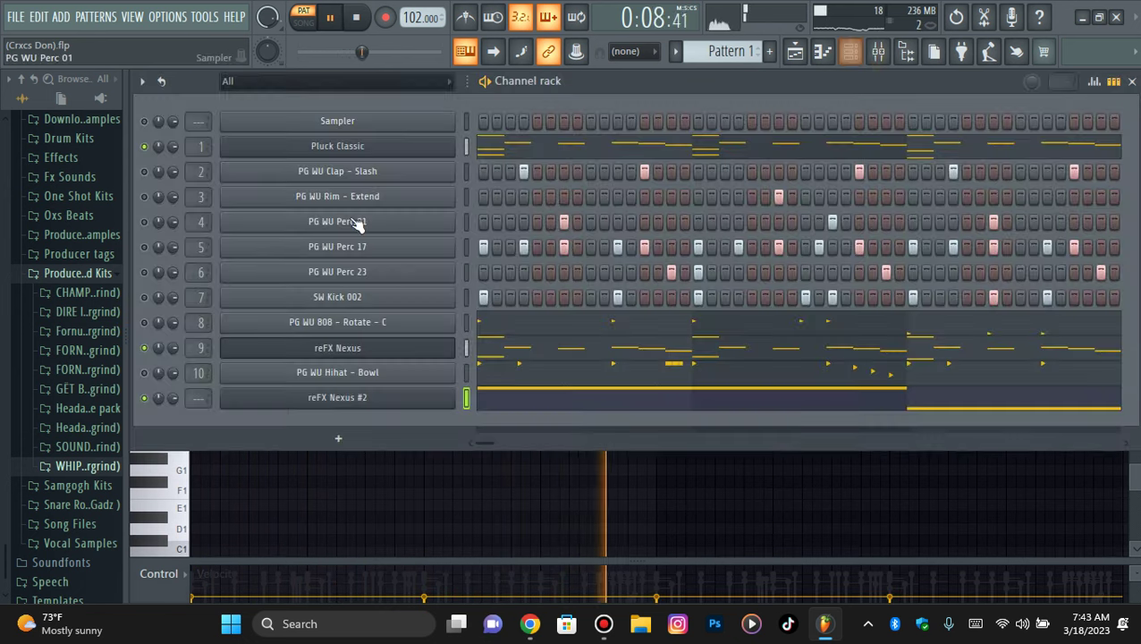
right_click(148, 148)
left_click(173, 162)
left_click(147, 147)
right_click(149, 149)
left_click(172, 162)
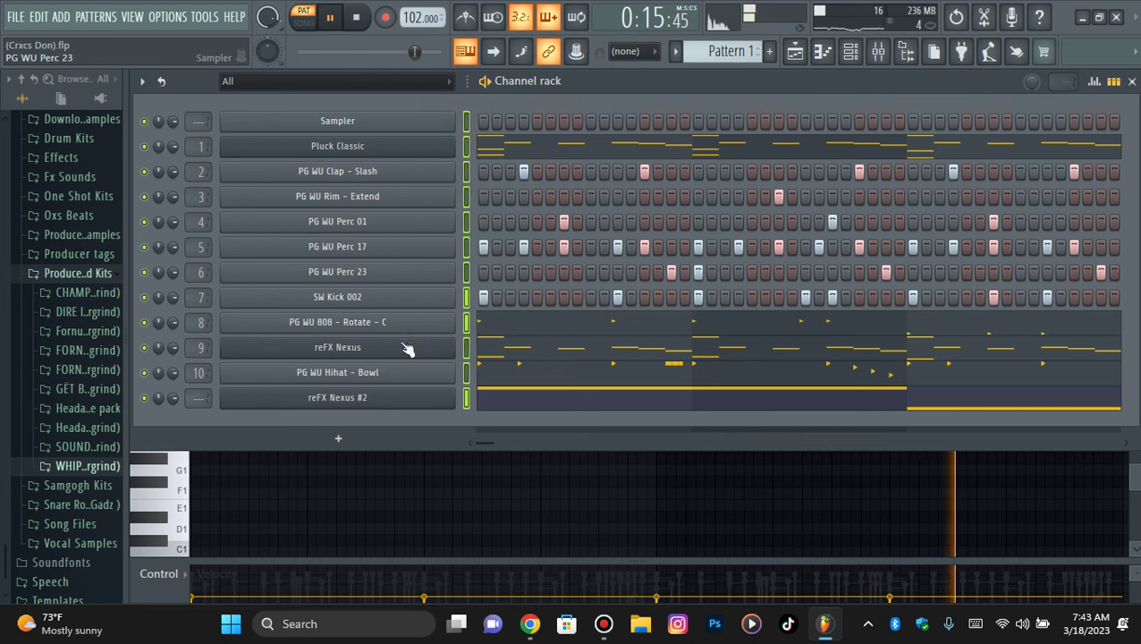
Step: Rename the reFX Nexus #2 channel as Piano Bass
right_click(451, 400)
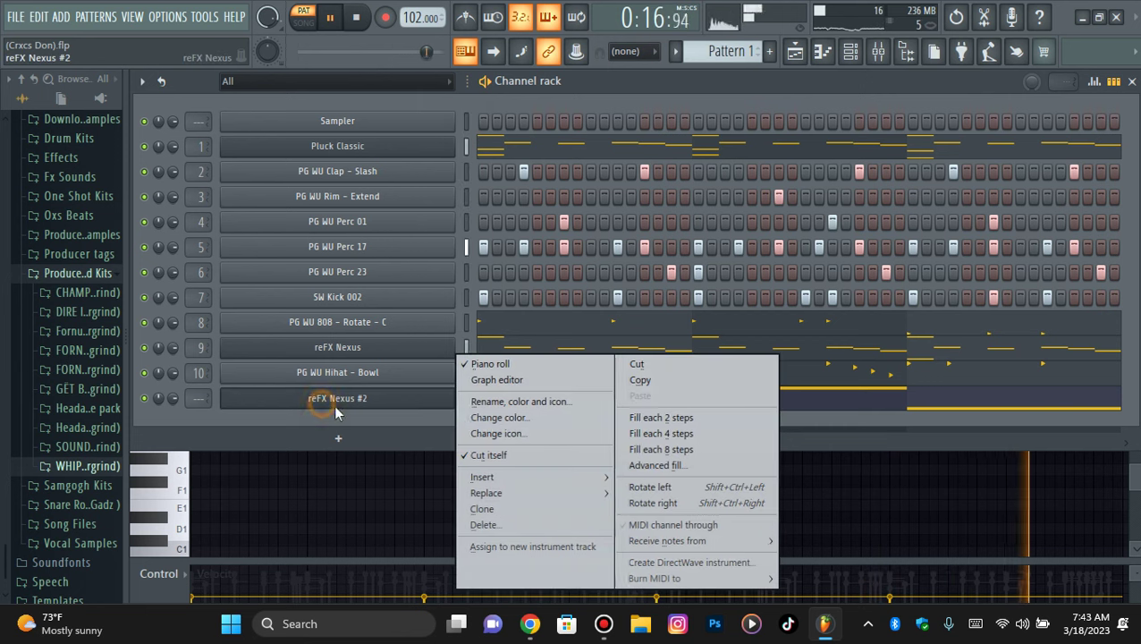
left_click(485, 401)
key("BackSpace")
type("Pi")
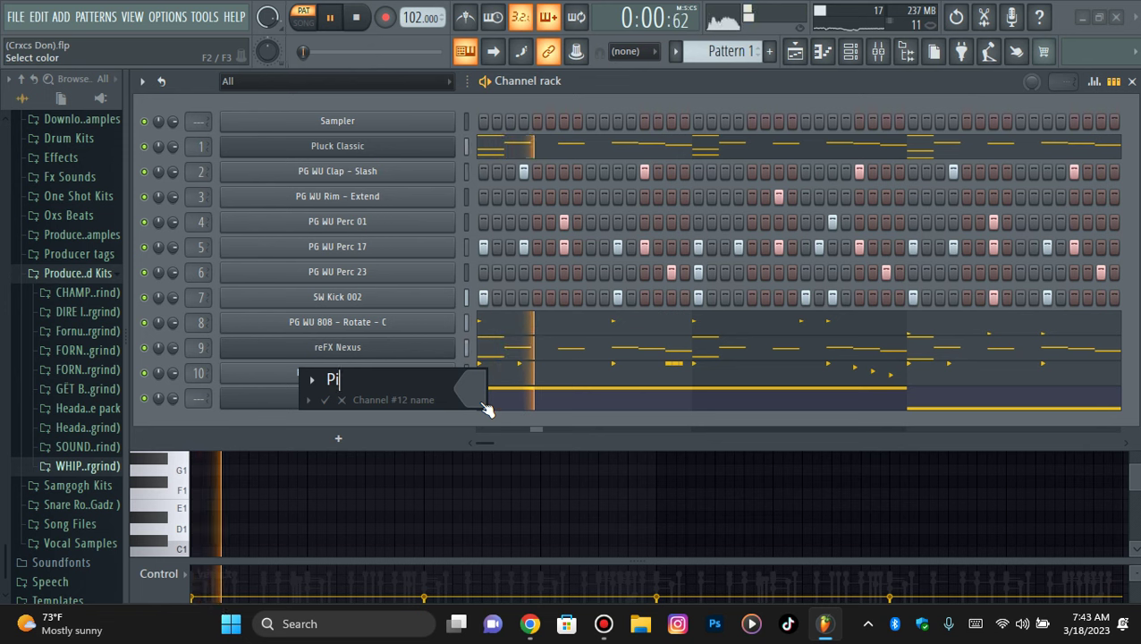
type("ano Bass")
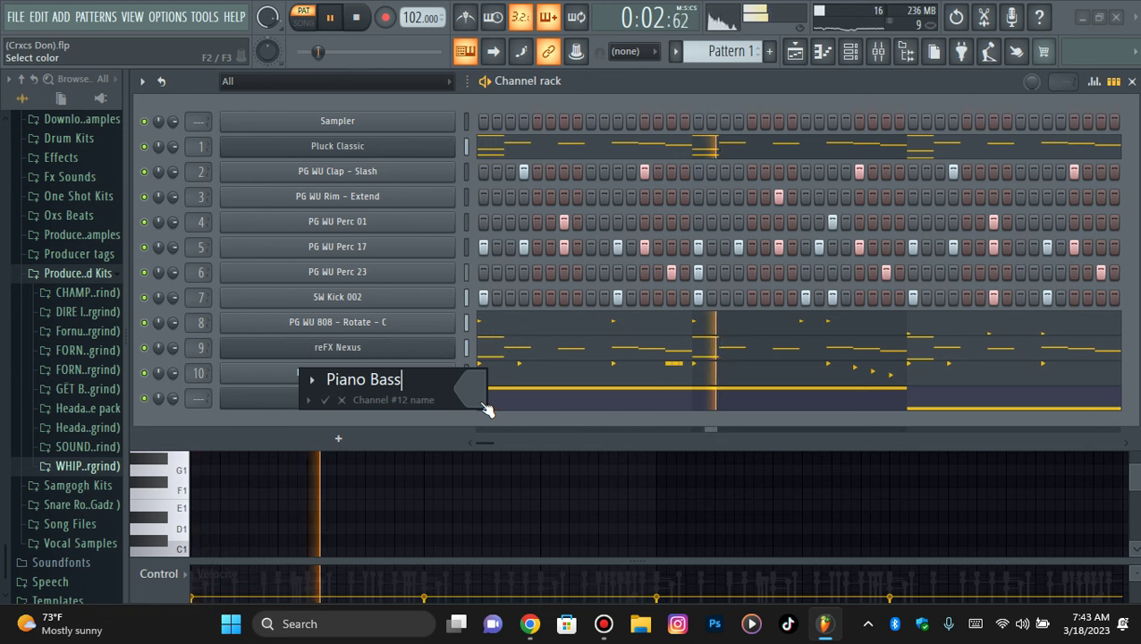
key("Return")
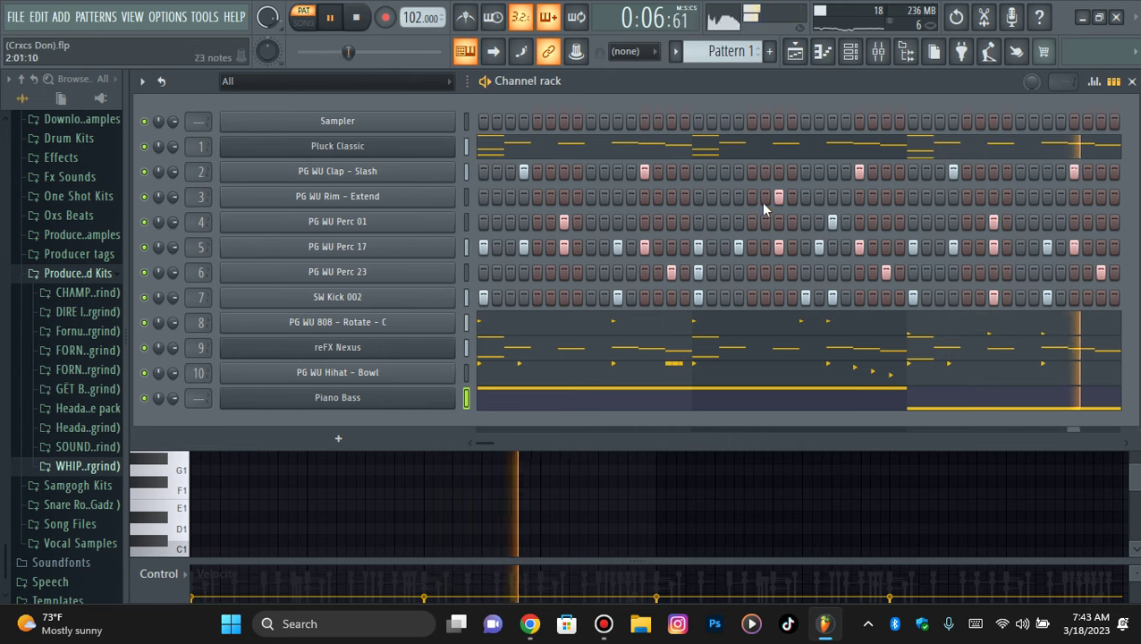
Step: Route the Piano Bass channel to mixer track 11 and return to the channel rack
left_click(795, 52)
left_click(371, 227)
right_click(371, 227)
mouse_move(461, 261)
left_click(581, 266)
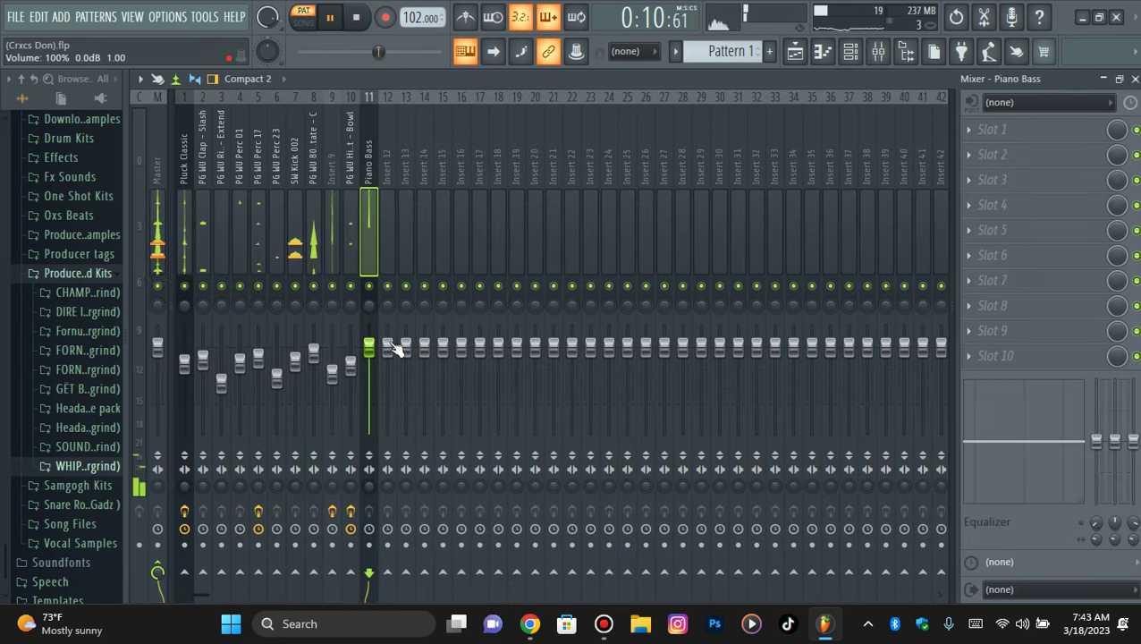
left_click(854, 55)
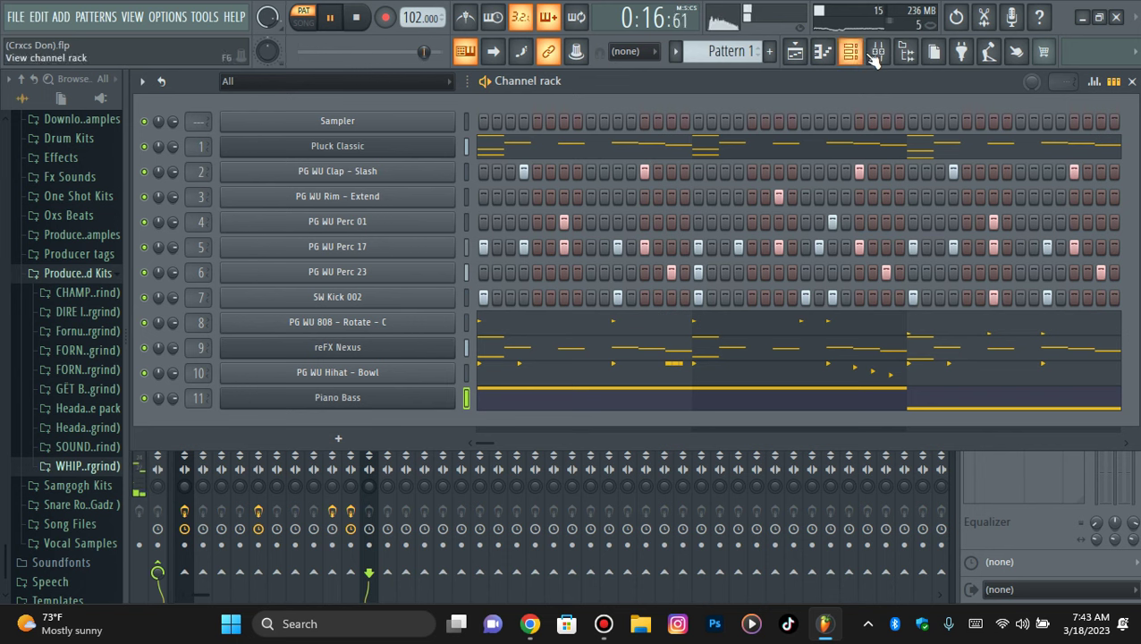
Step: Add the Nice Crash sample from the Rod kit's Crash + CrashFX folder as a new channel with a hit on the first step
left_click(64, 146)
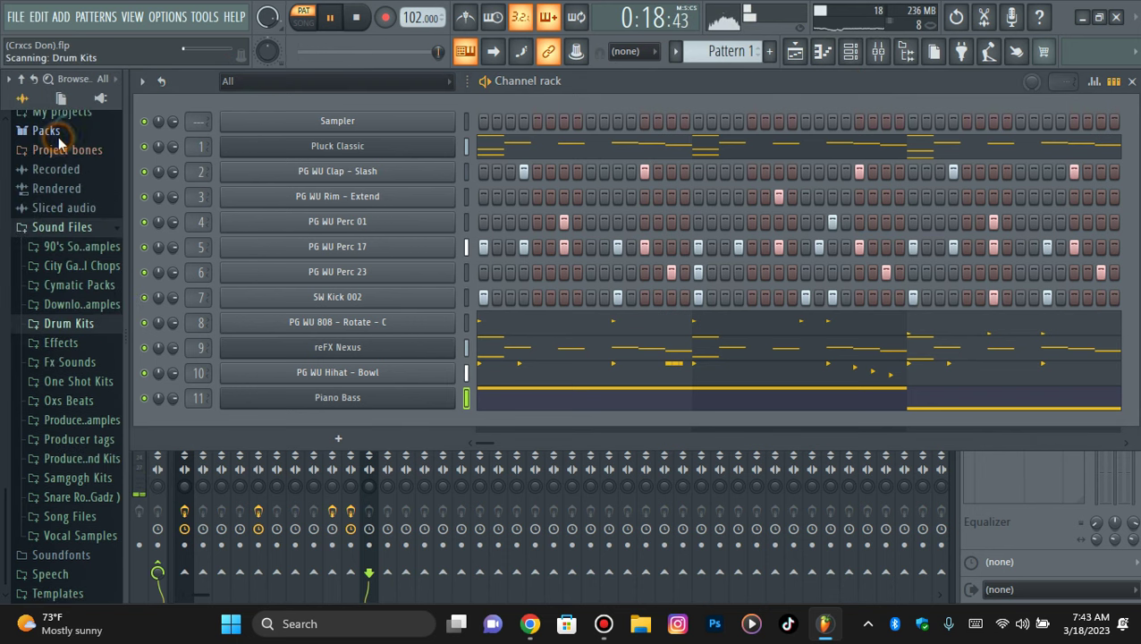
scroll(64, 322, "down", 3)
scroll(67, 322, "down", 5)
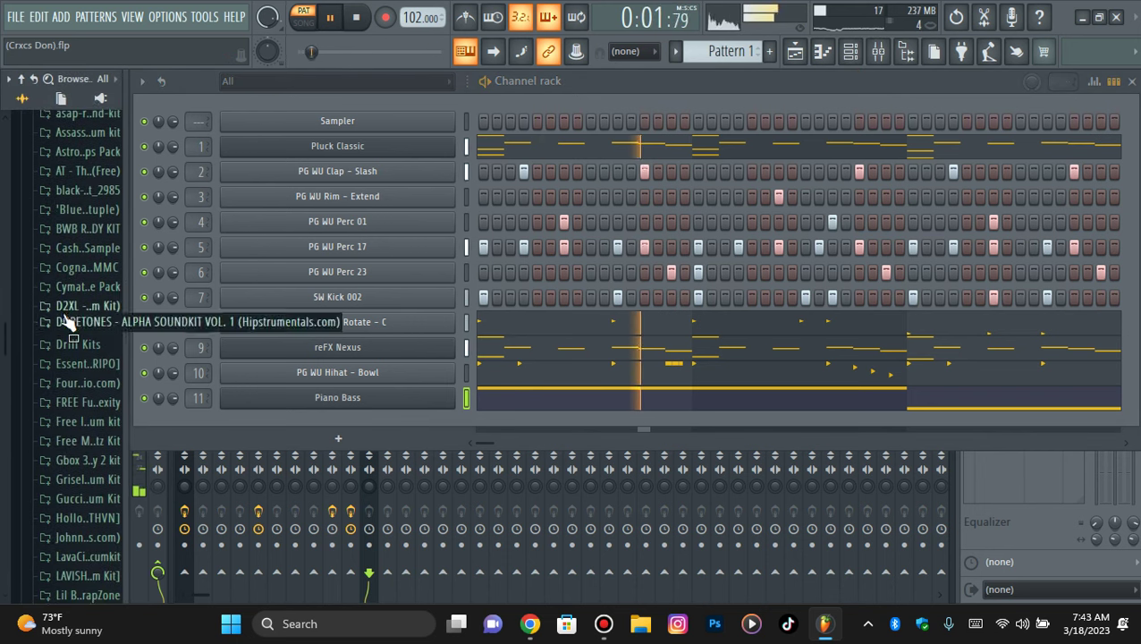
scroll(72, 376, "down", 2)
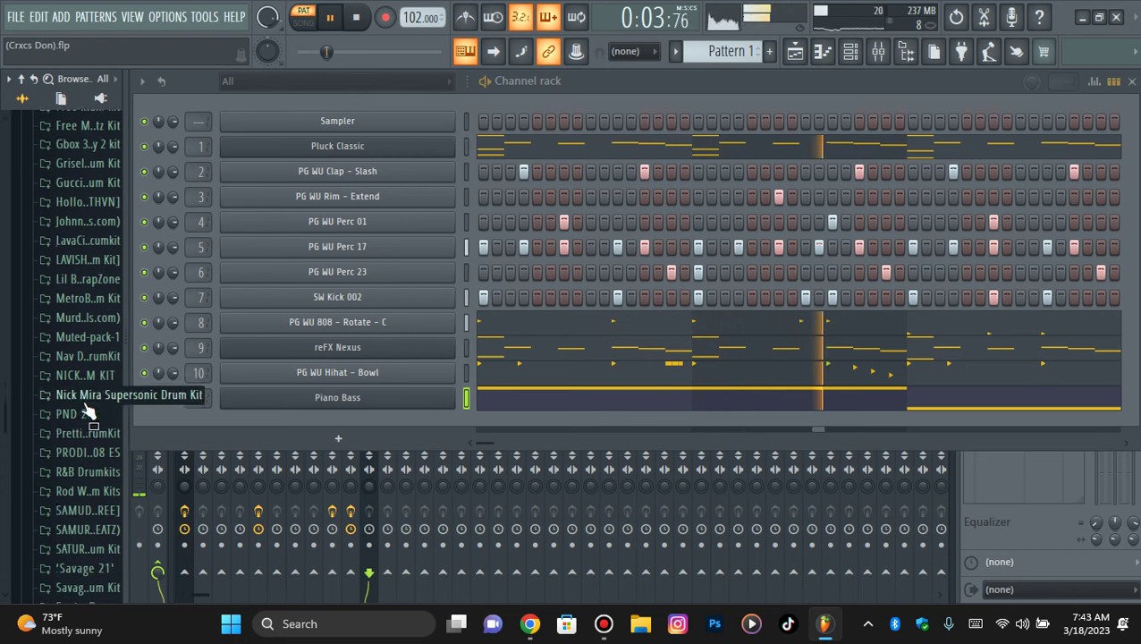
scroll(67, 439, "down", 4)
left_click(80, 279)
left_click(83, 318)
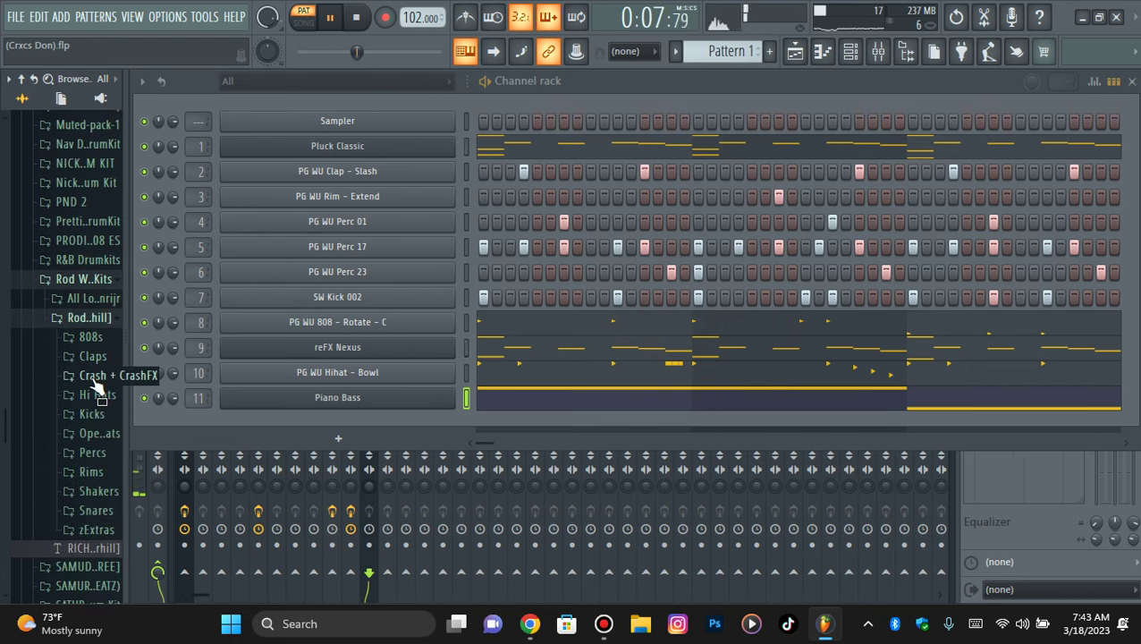
left_click(92, 376)
left_click(94, 385)
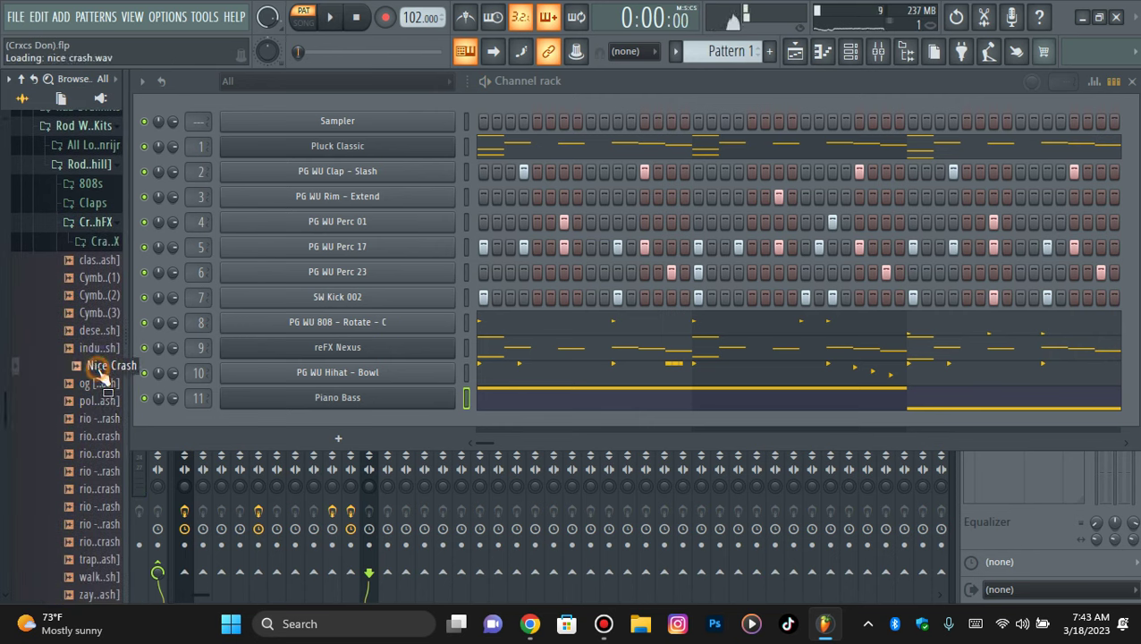
left_click_drag(229, 408, 231, 411)
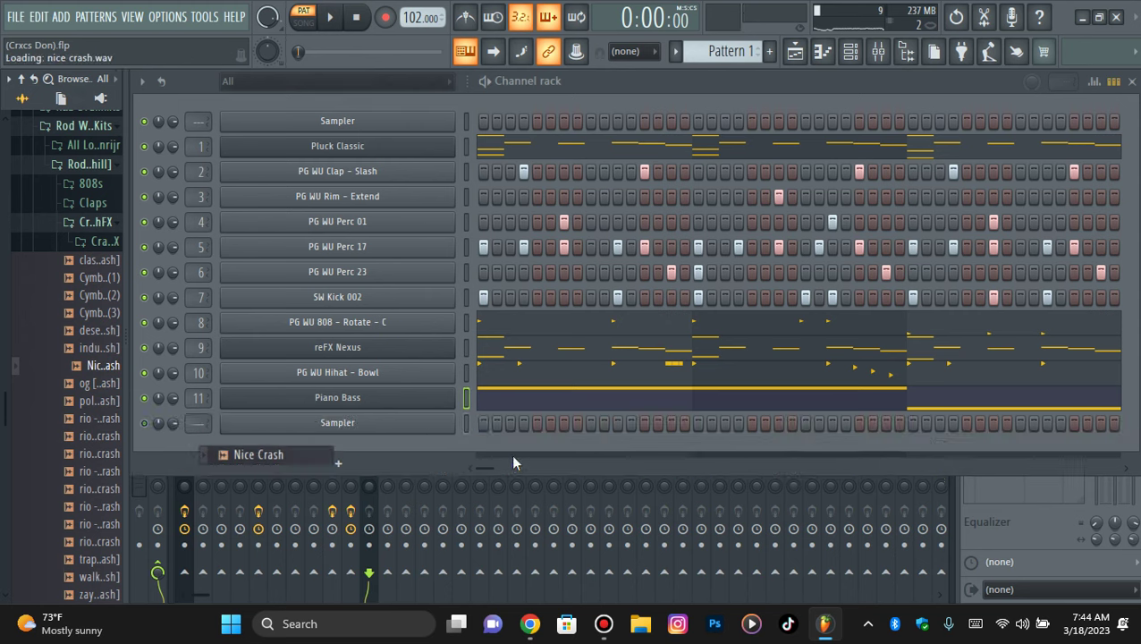
key("space")
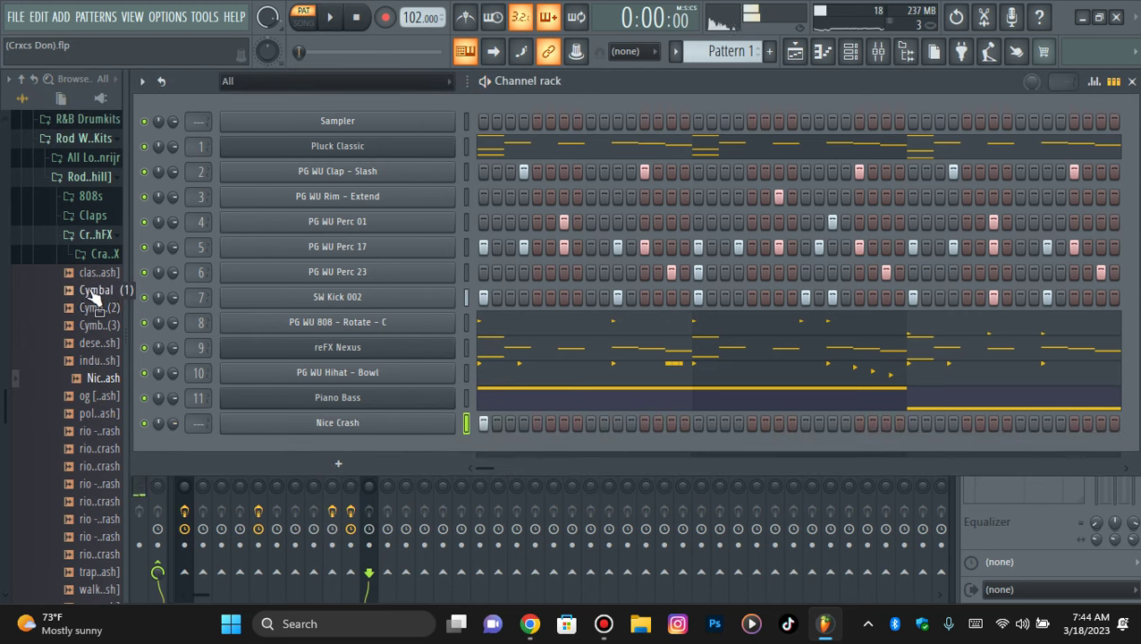
Step: Replace the Nice Crash sample in its channel with Antidote - Hat (open) - 02 from the Antidote drum kit's open-hat folder
left_click(72, 145)
scroll(87, 274, "up", 20)
scroll(56, 357, "up", 4)
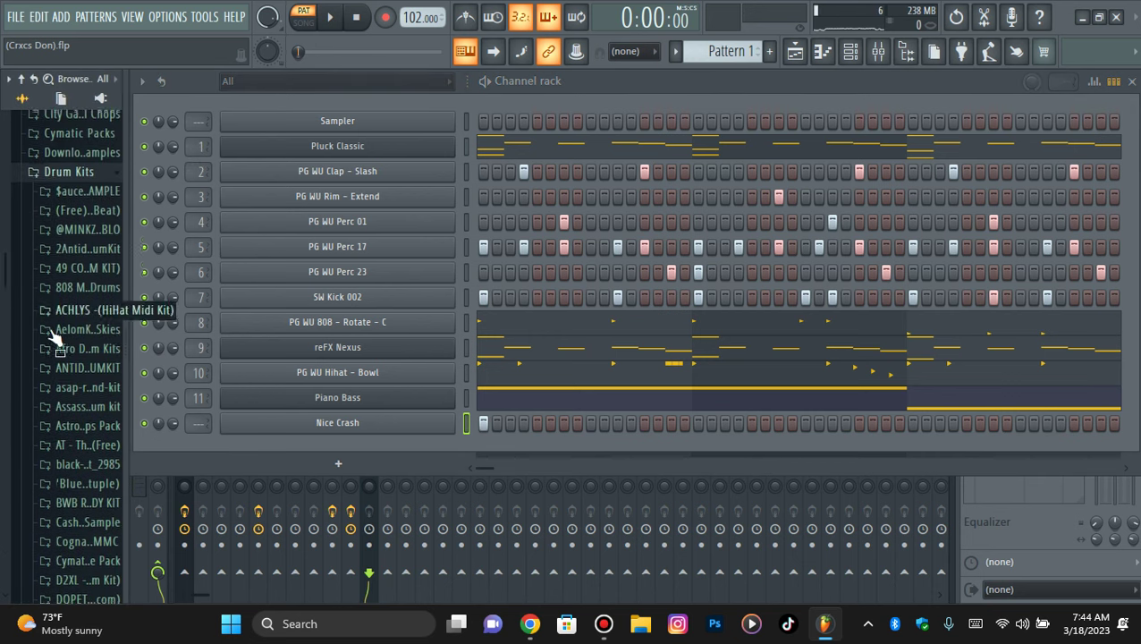
left_click(67, 375)
left_click(93, 493)
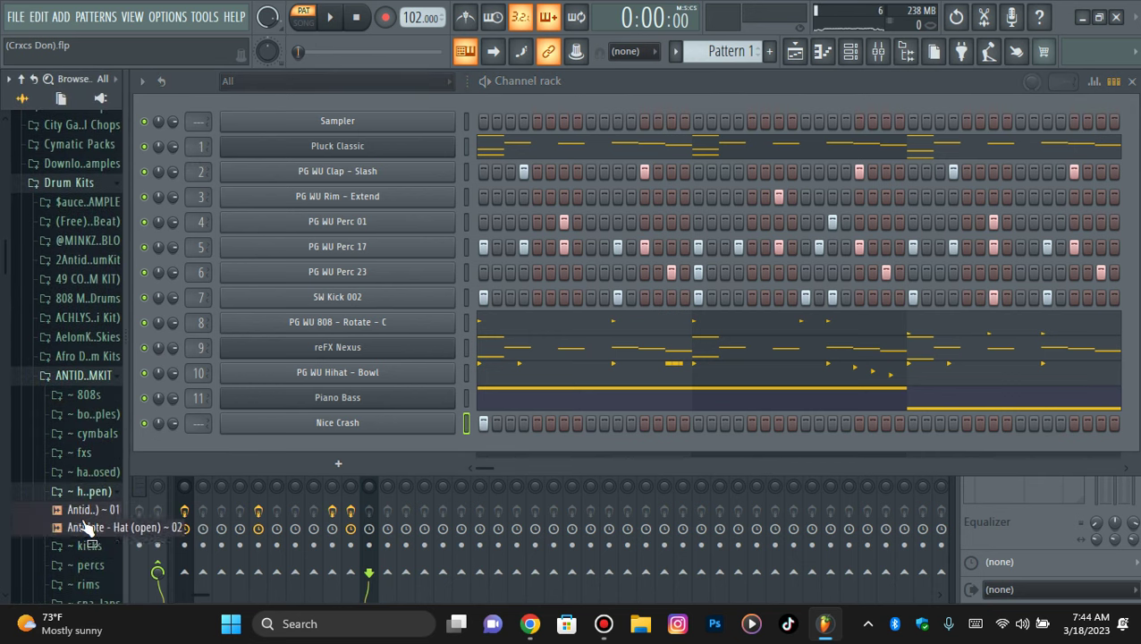
left_click_drag(323, 455, 335, 422)
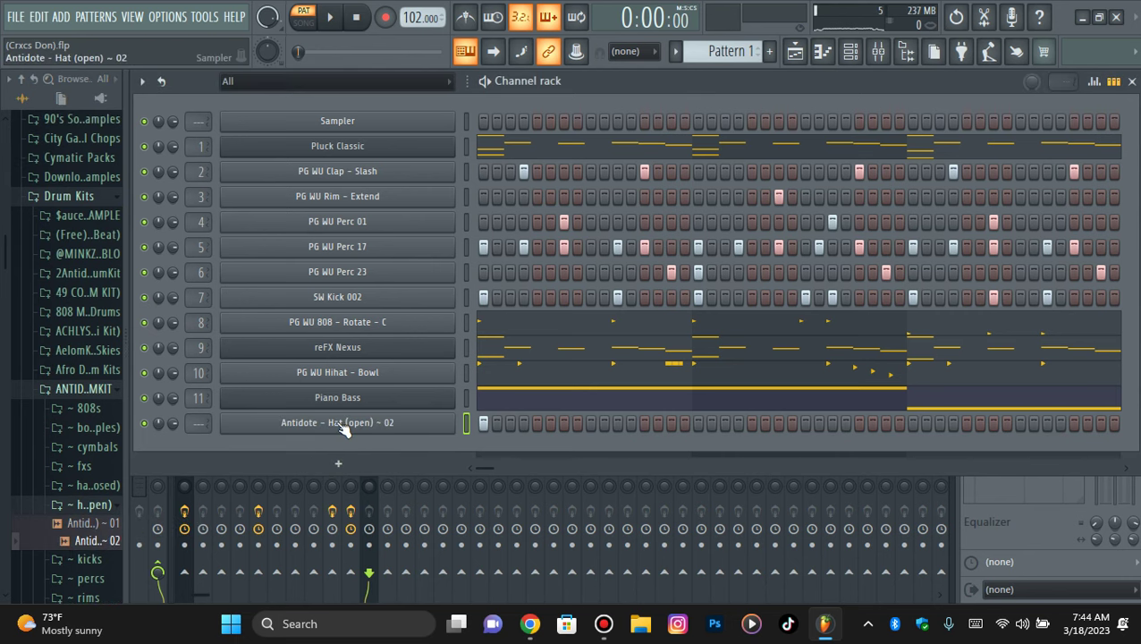
key("space")
left_click(83, 389)
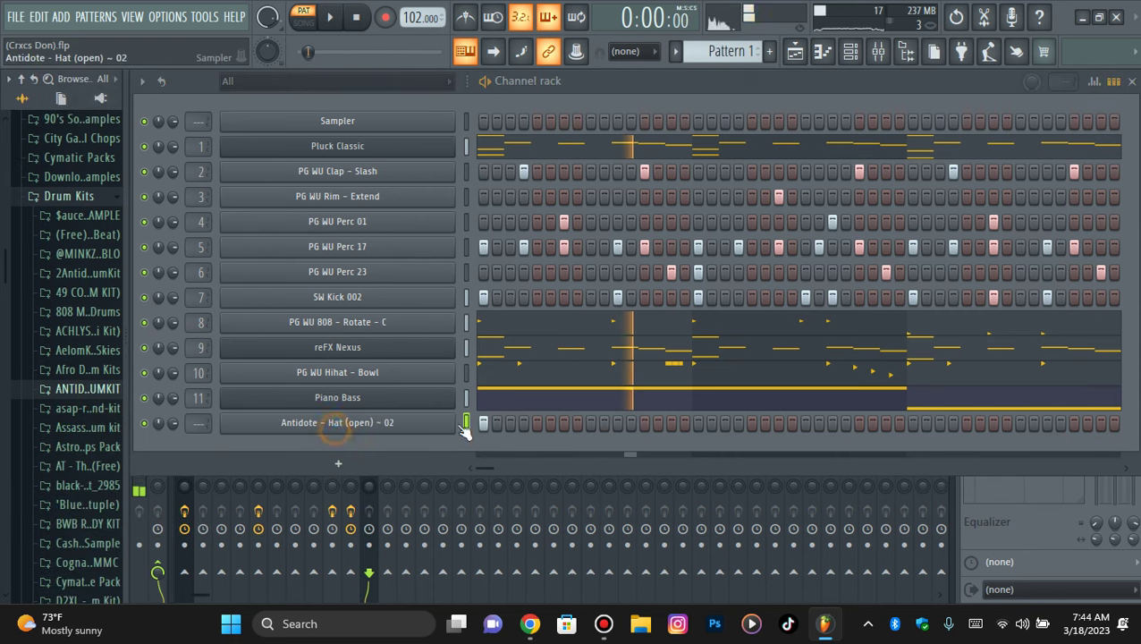
Step: Route the Antidote open hat channel to mixer track 12, lower its volume to about 78%, and return to the channel rack
left_click(257, 426)
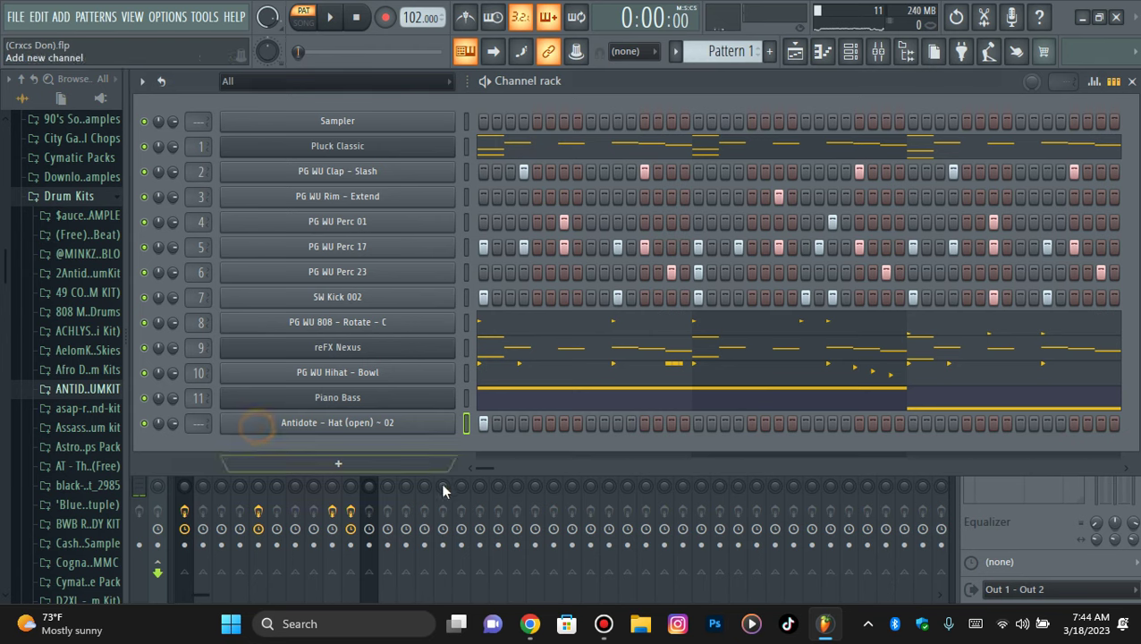
key("space")
left_click(873, 53)
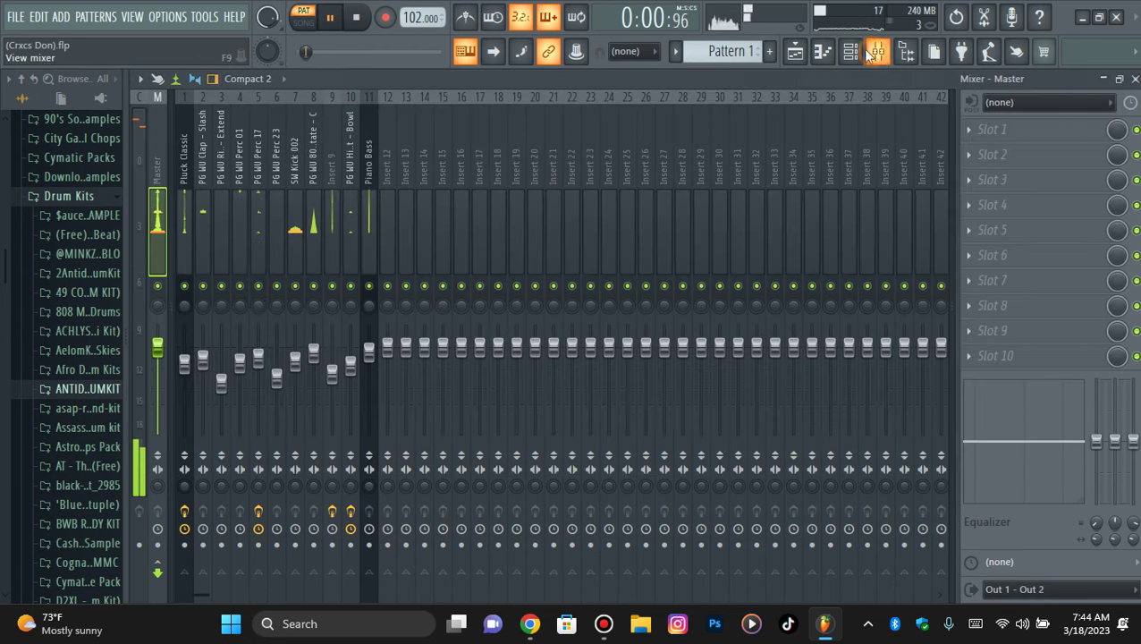
left_click(384, 234)
right_click(385, 234)
mouse_move(462, 267)
left_click(603, 264)
left_click_drag(387, 347, 387, 361)
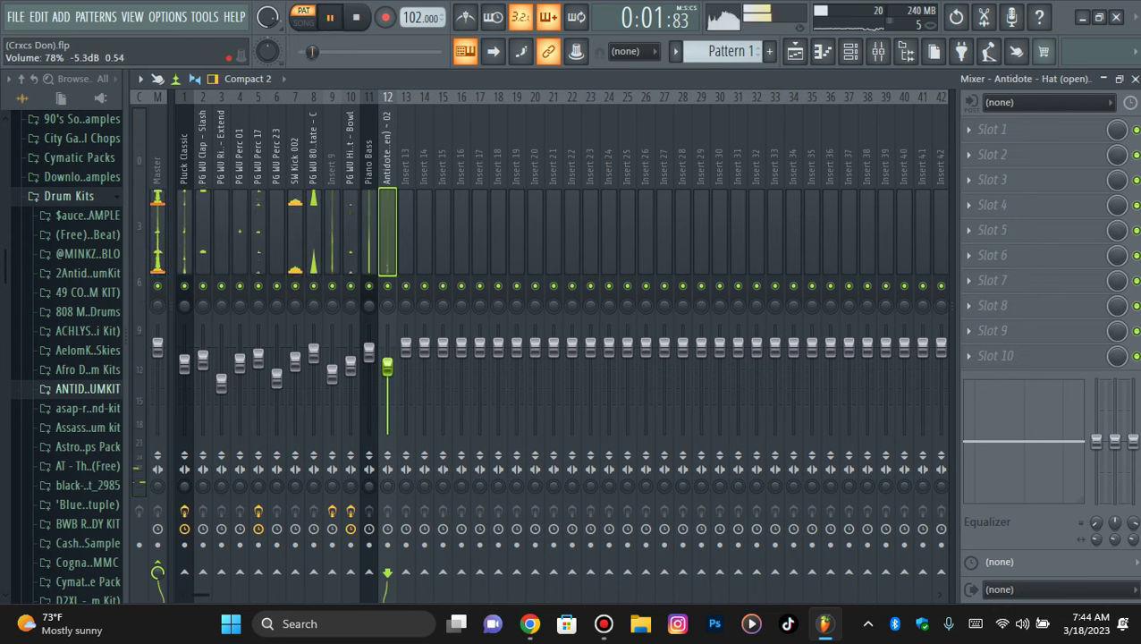
left_click(850, 50)
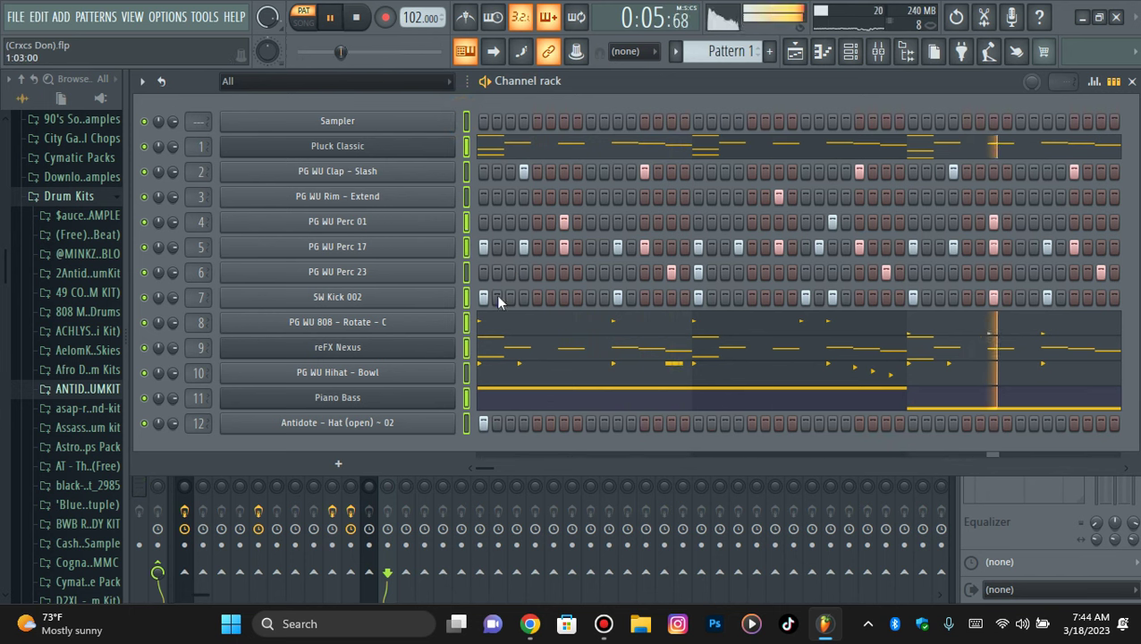
Step: Play the full beat and check the track levels in the mixer against the patterns in the channel rack
left_click(880, 53)
left_click(853, 53)
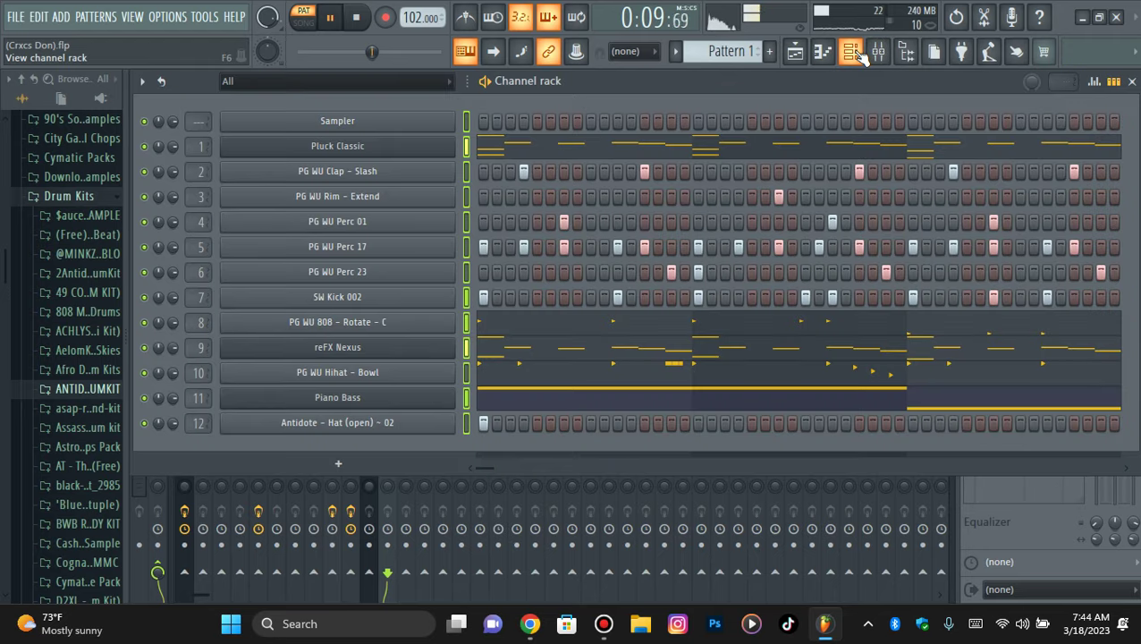
left_click(878, 54)
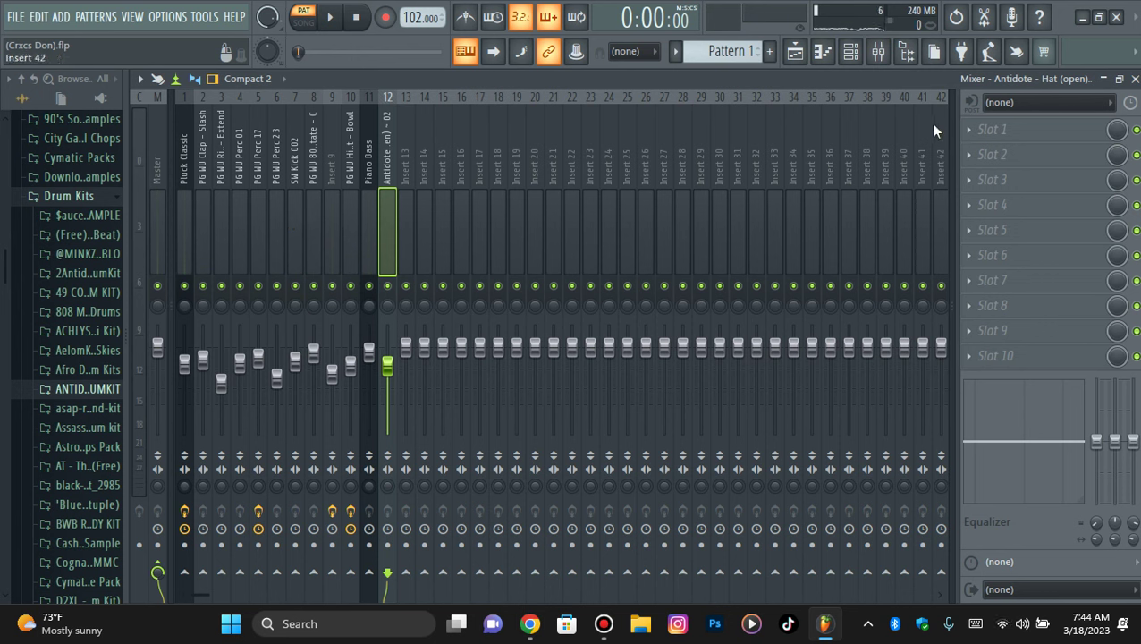
left_click(852, 57)
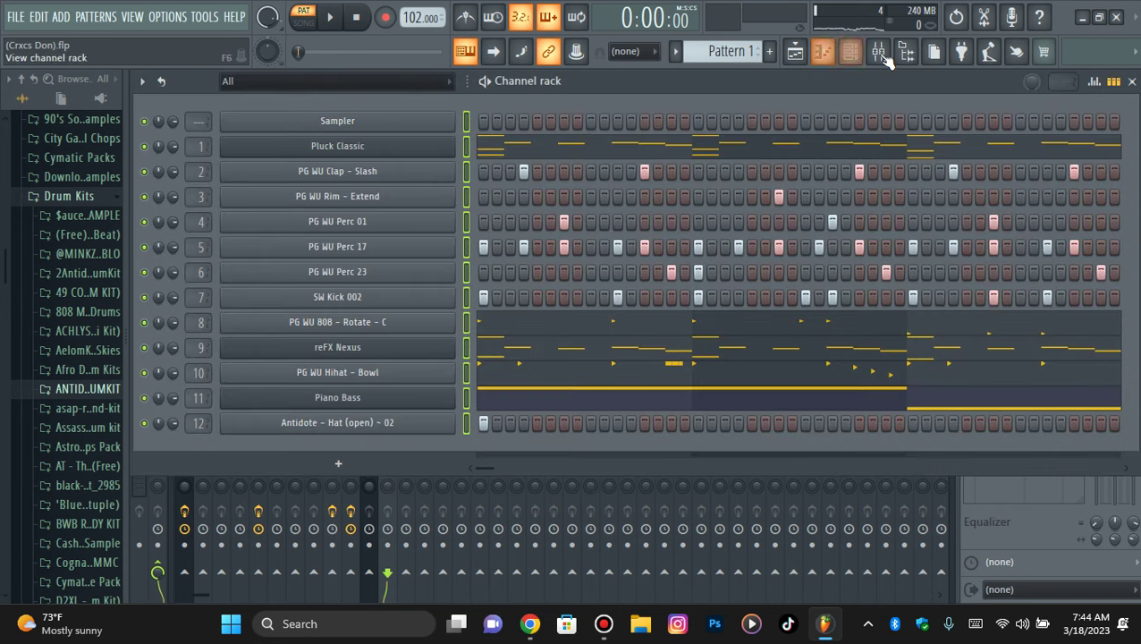
left_click(879, 54)
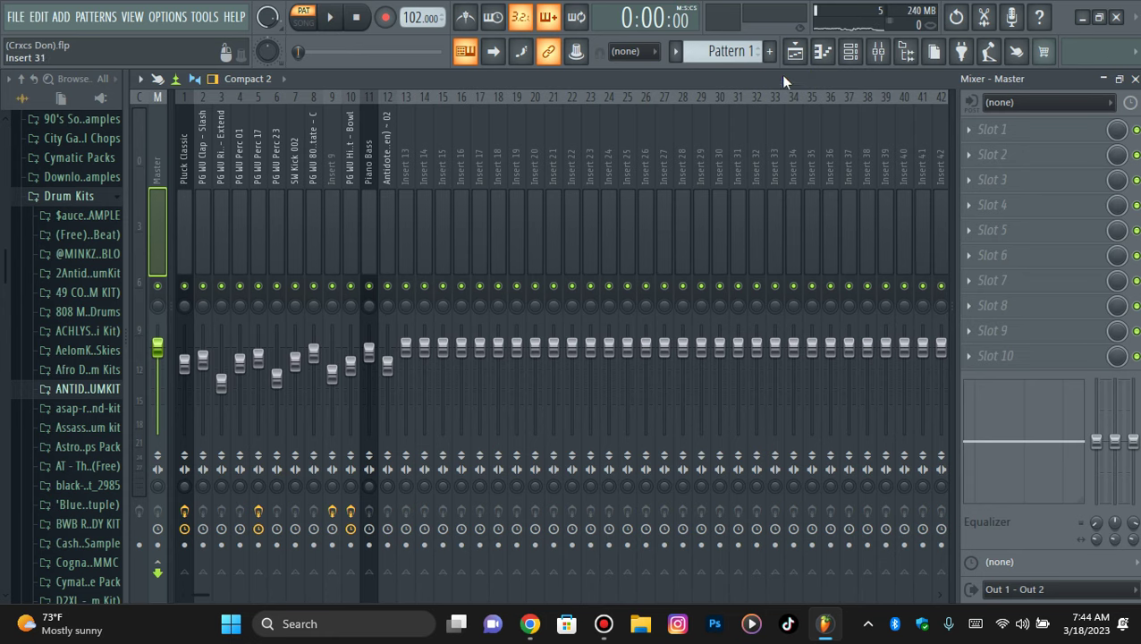
left_click(849, 53)
key("space")
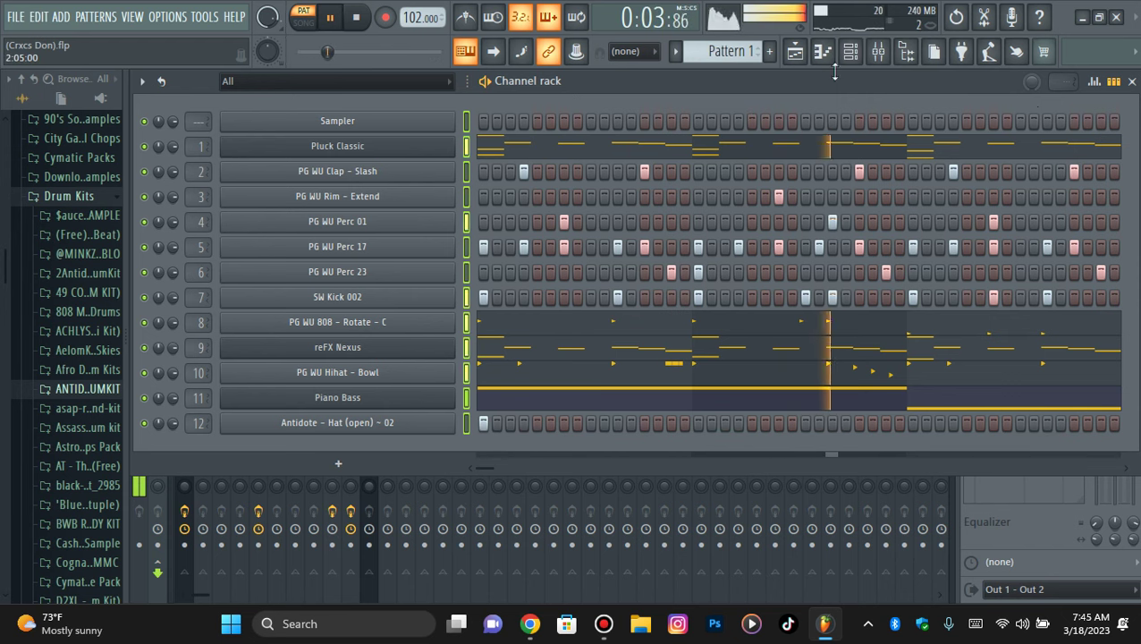
left_click(879, 64)
left_click(876, 55)
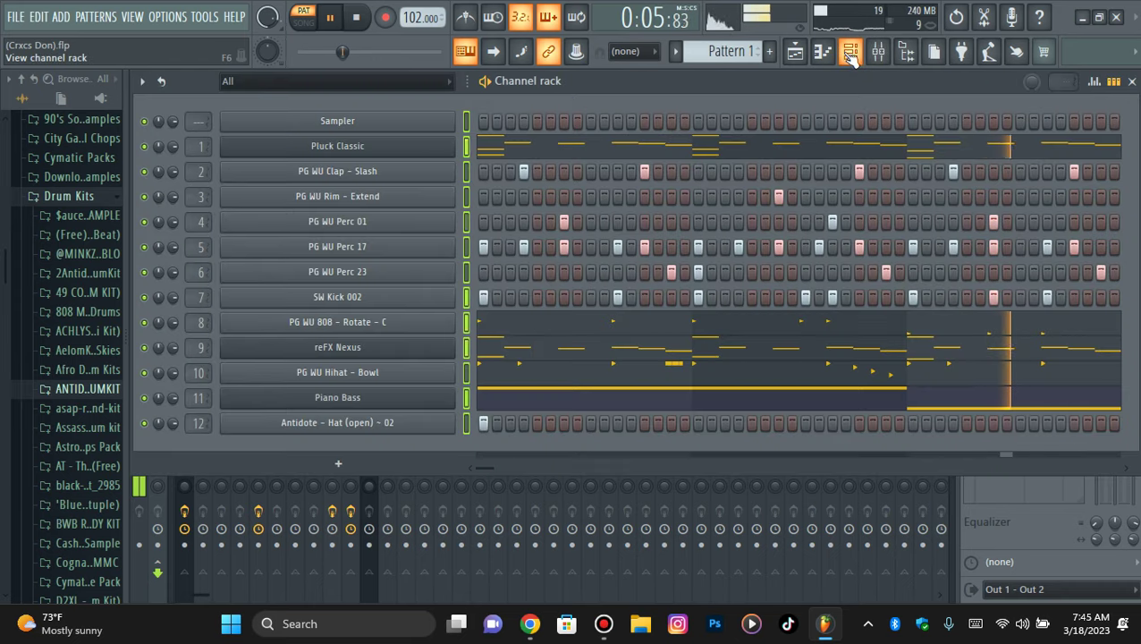
left_click(876, 55)
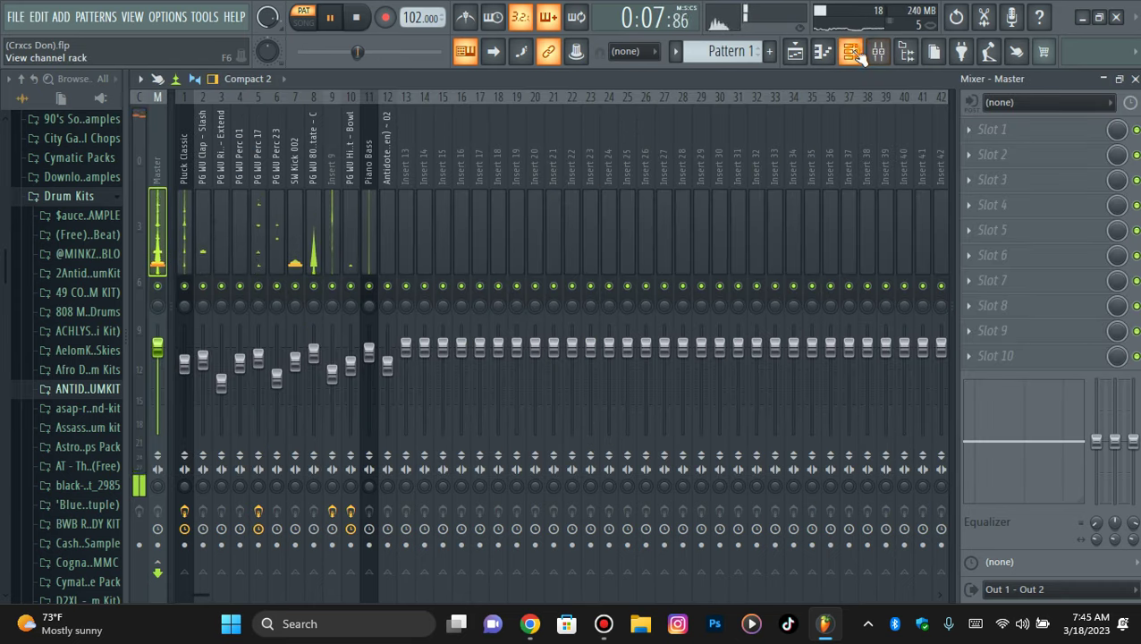
left_click(851, 53)
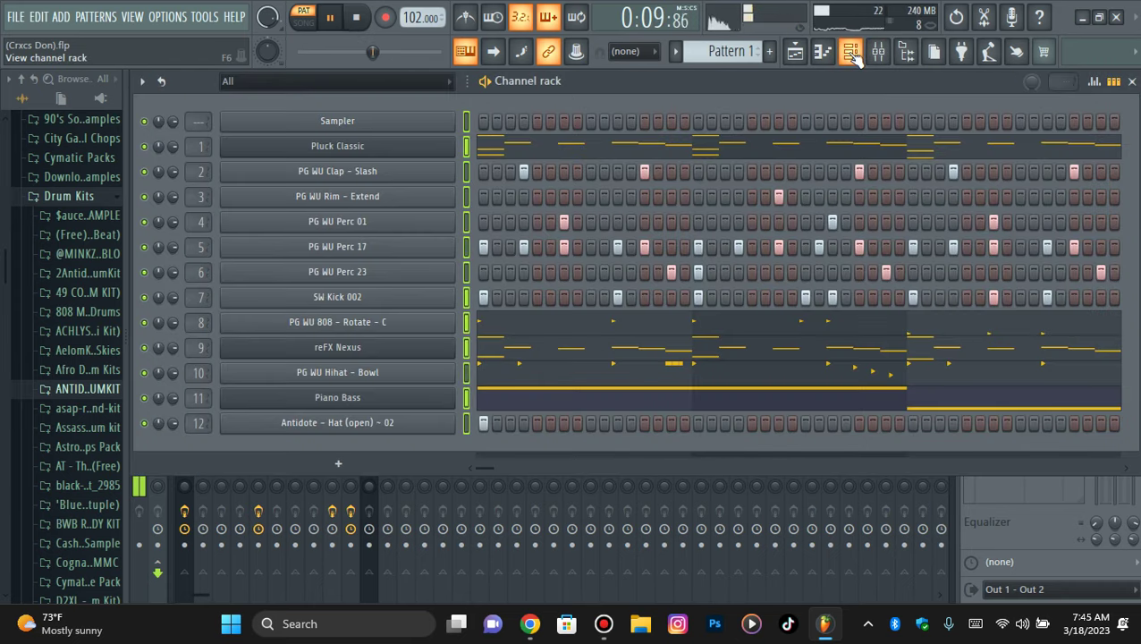
key("space")
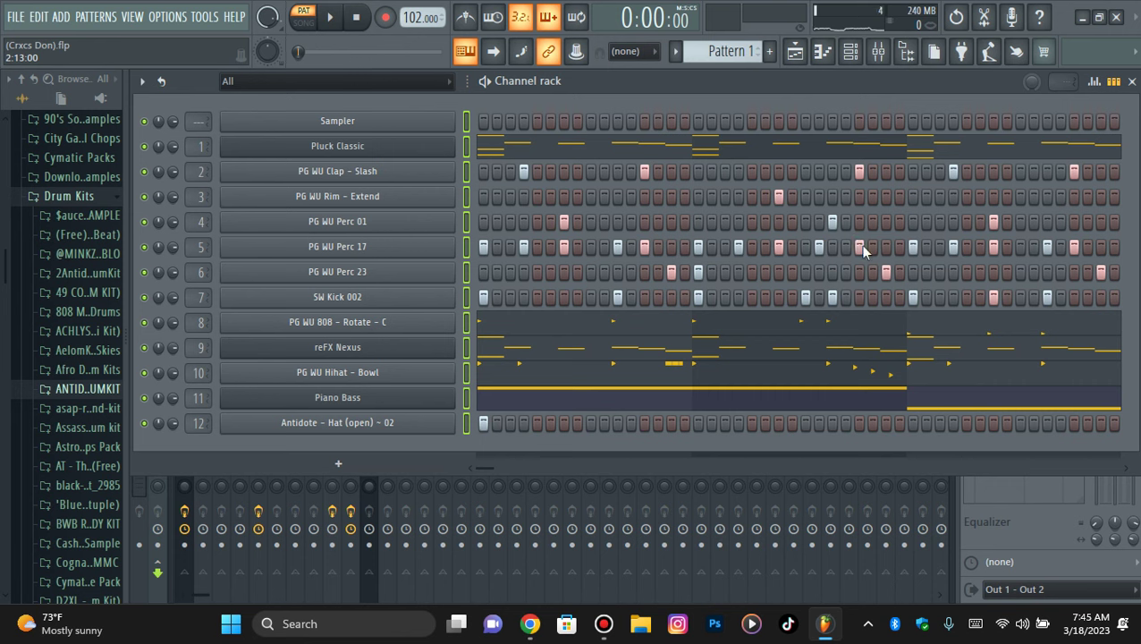
left_click(331, 18)
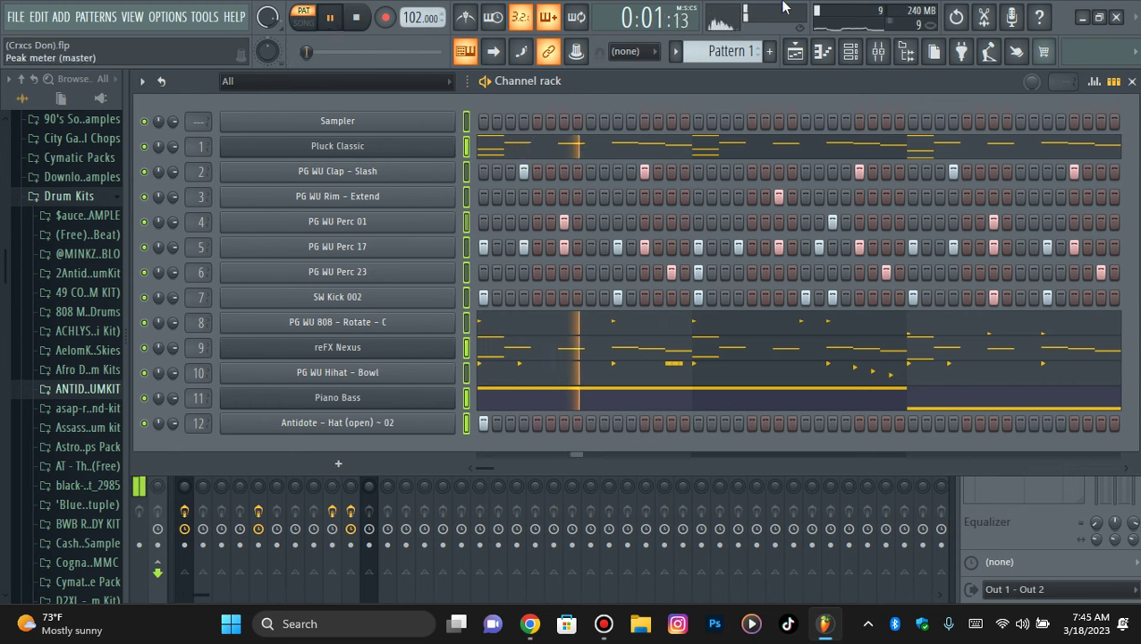
left_click(877, 51)
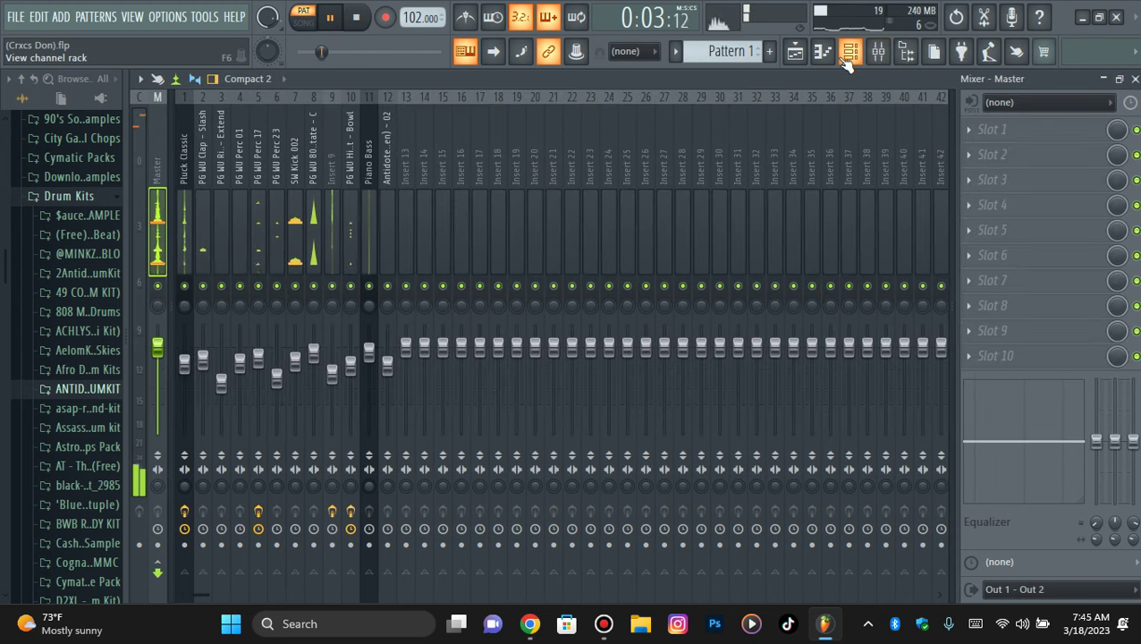
left_click(849, 53)
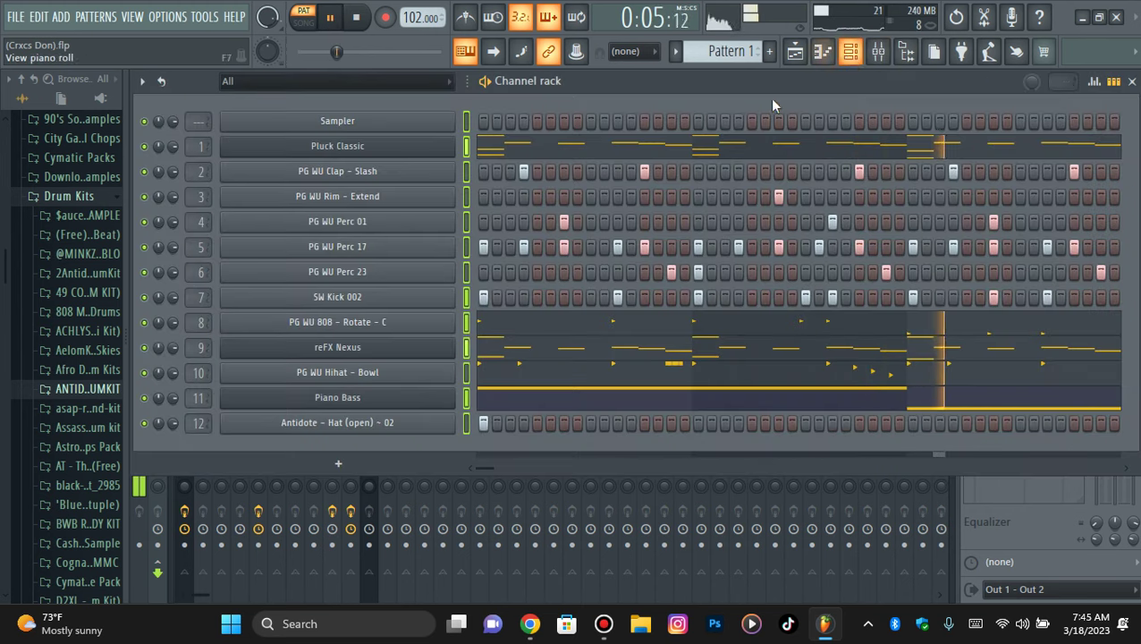
Step: Listen to the Pluck Classic channel in solo and turn all the other channels back on
right_click(146, 147)
left_click(154, 152)
right_click(145, 147)
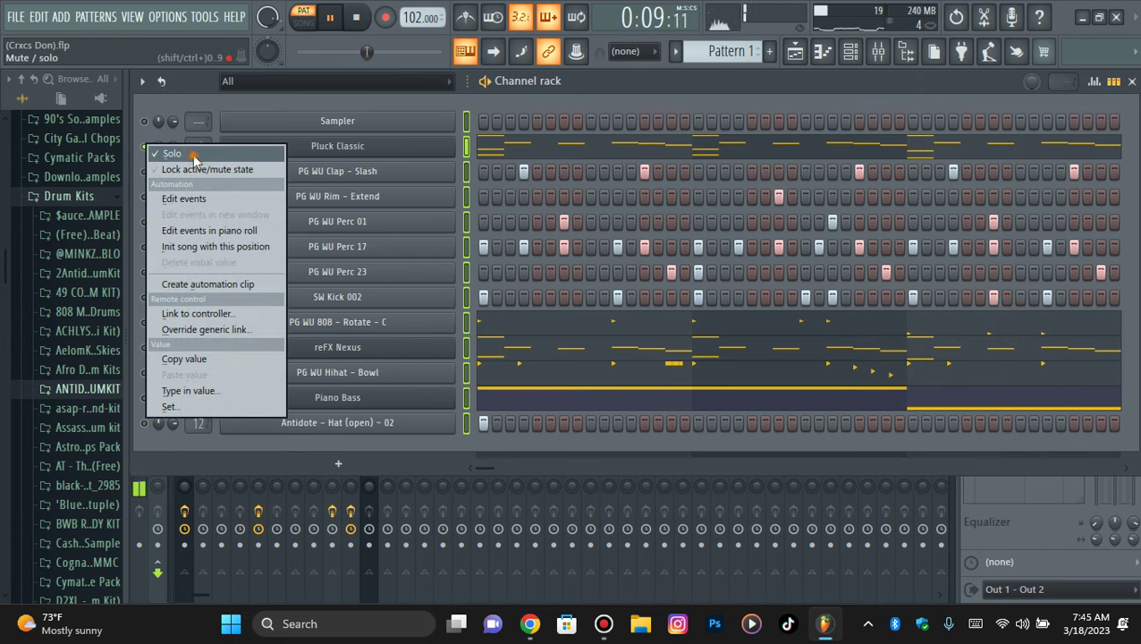
left_click(189, 155)
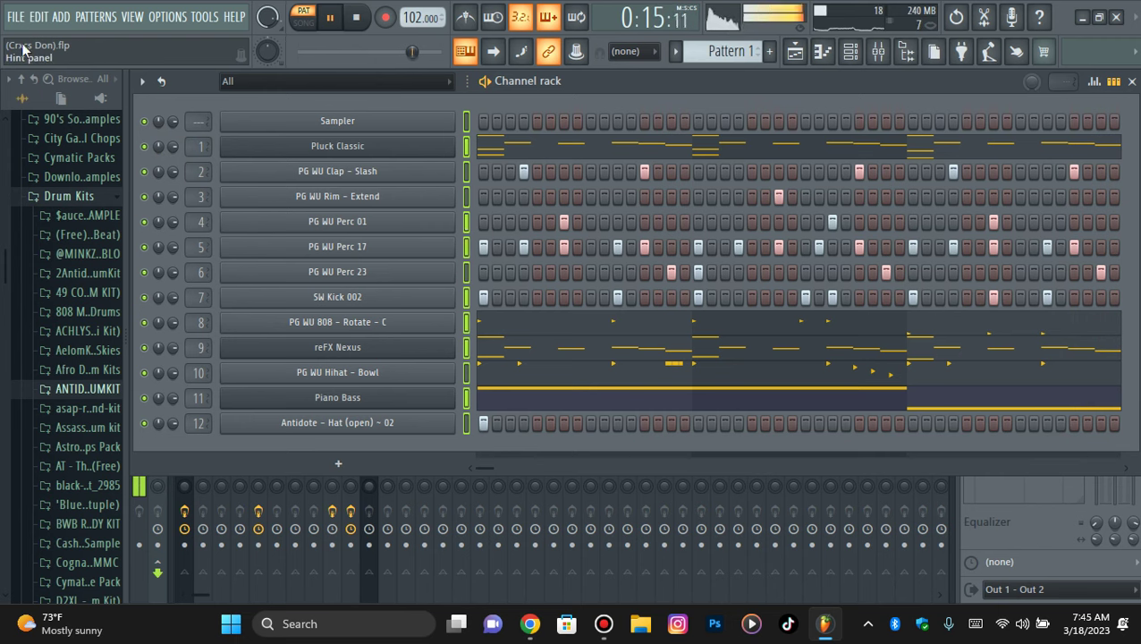
Step: Stop playback and save the project under its existing name
left_click(15, 16)
left_click(27, 94)
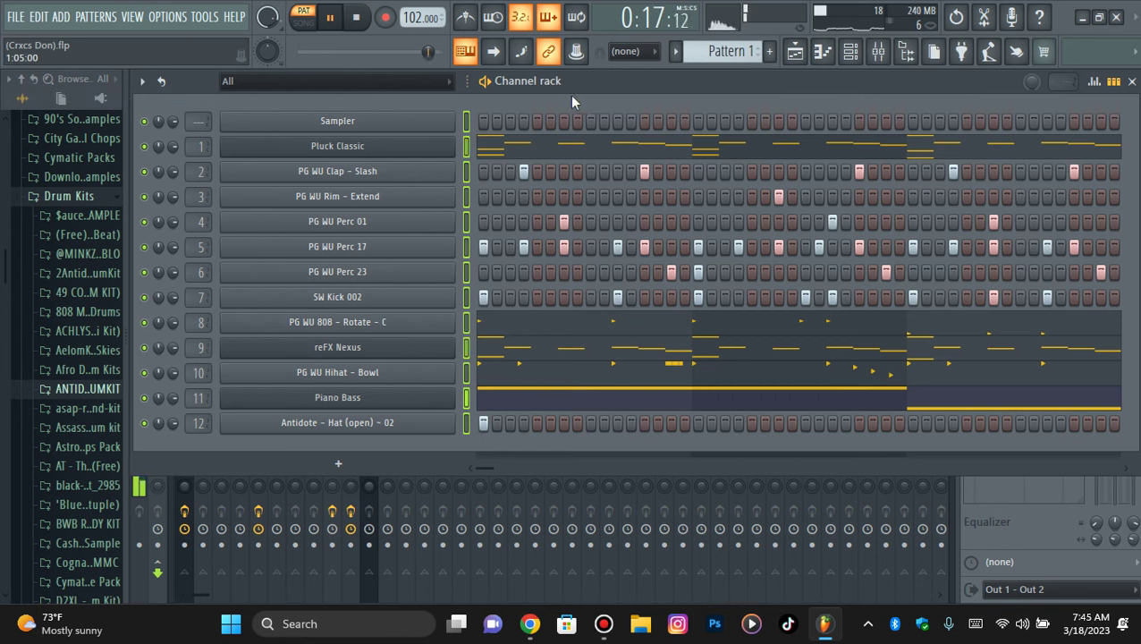
key("space")
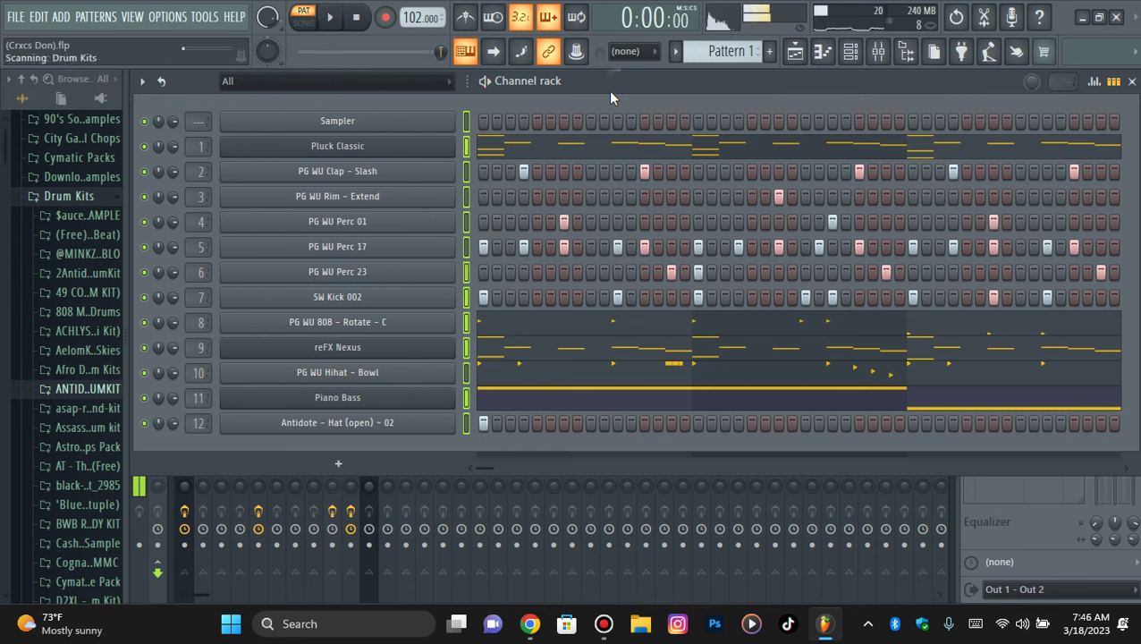
left_click(13, 16)
left_click(27, 92)
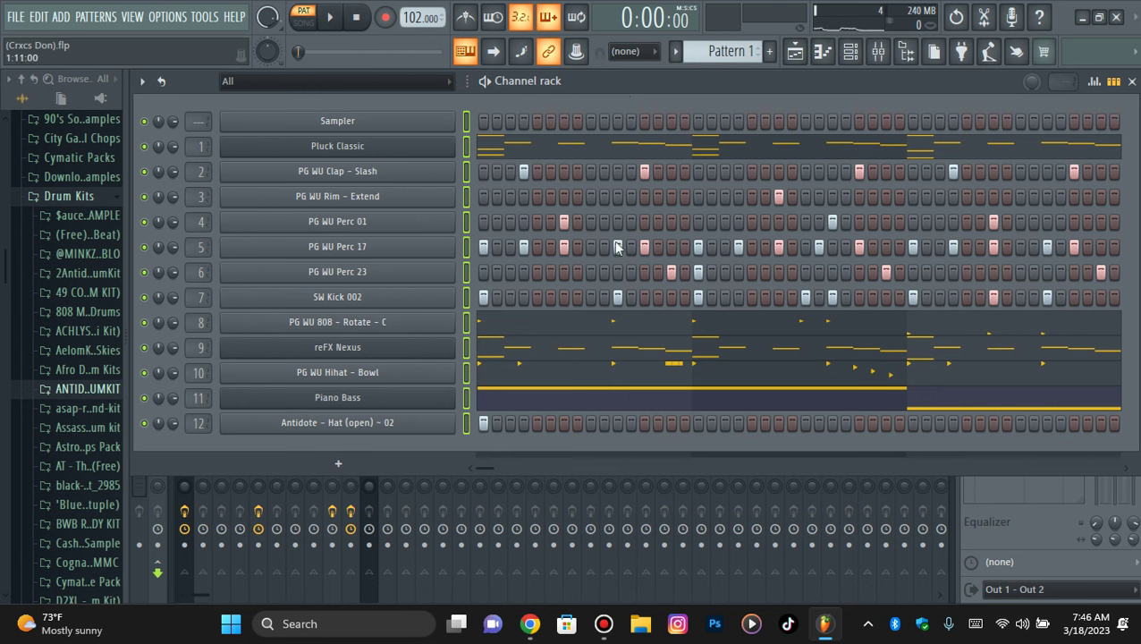
Step: Play the finished loop again and review the mixer, the playlist and the channel rack
key("space")
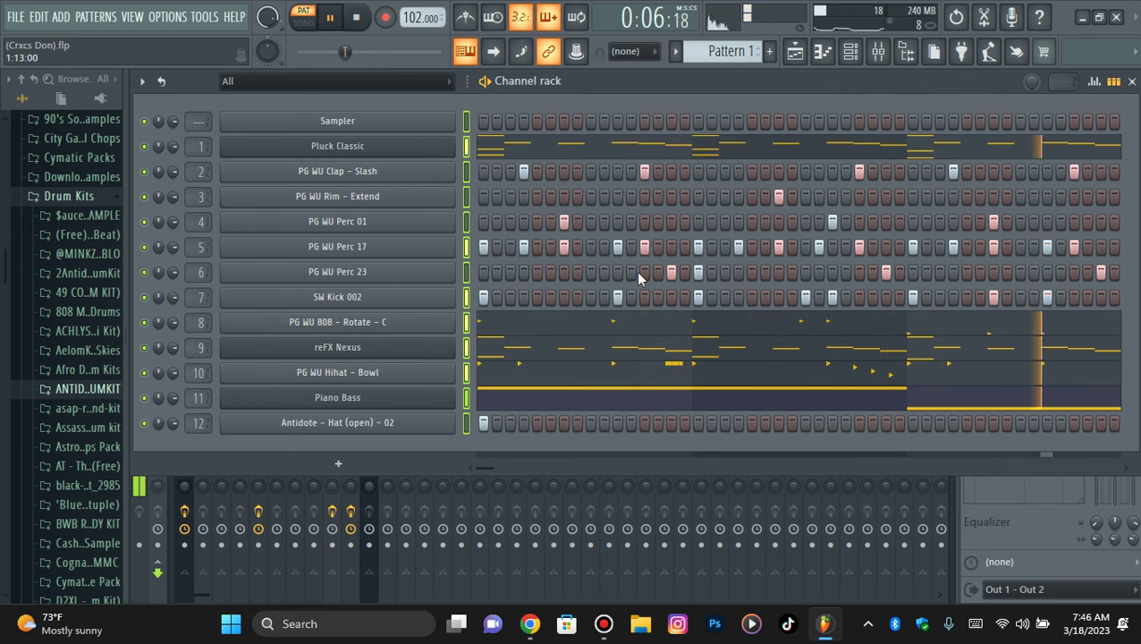
left_click(878, 50)
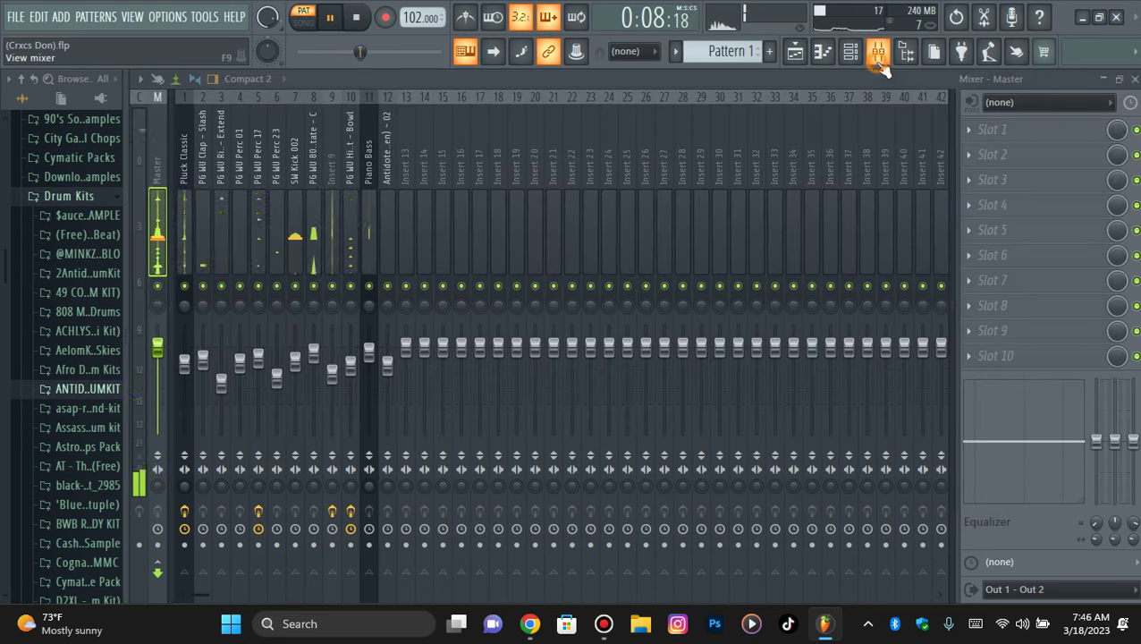
left_click(854, 59)
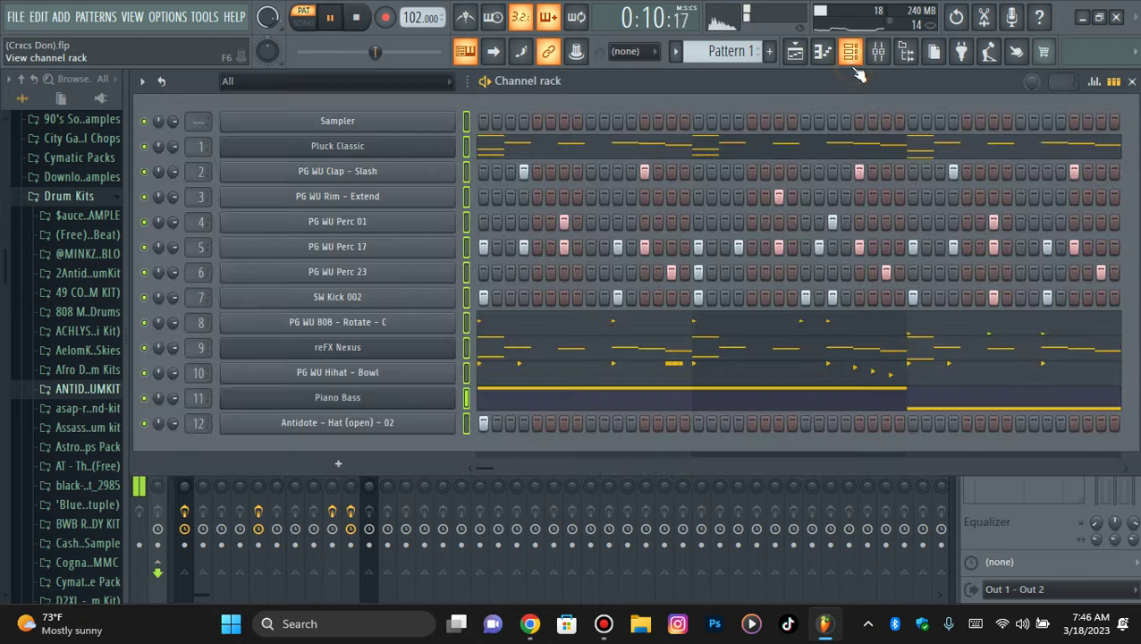
left_click(876, 55)
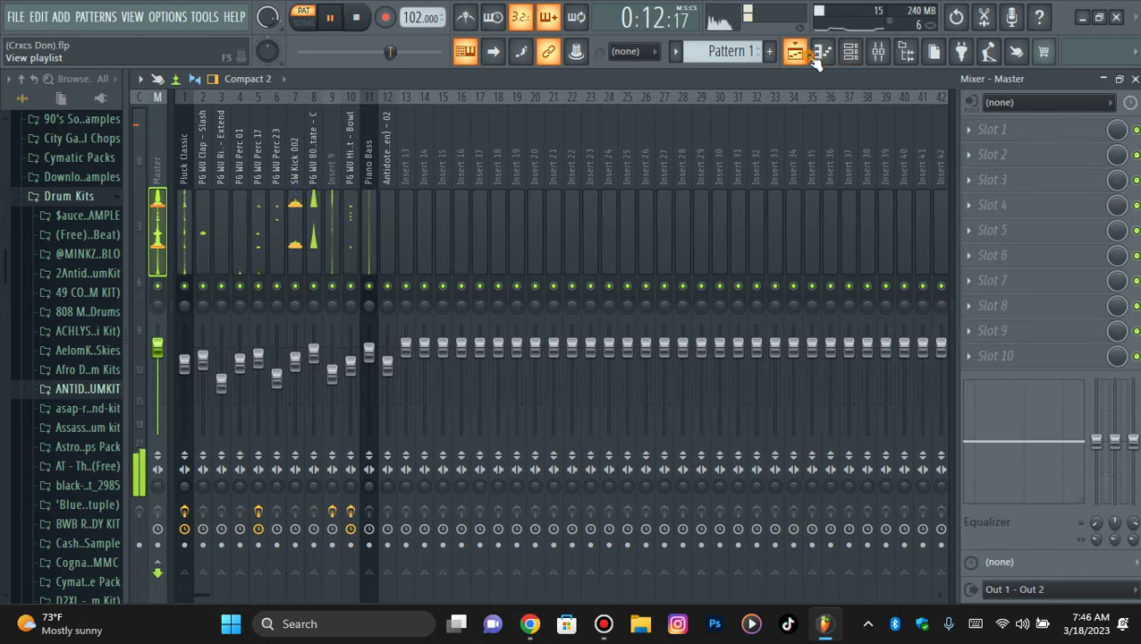
left_click(795, 51)
left_click(850, 51)
left_click(17, 18)
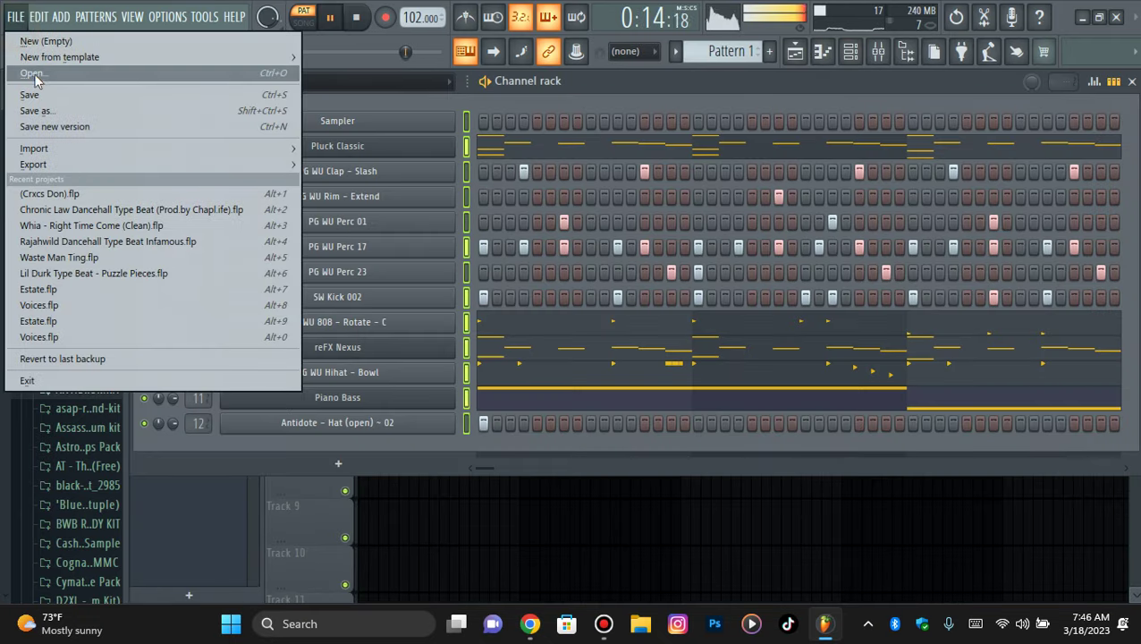
left_click(884, 56)
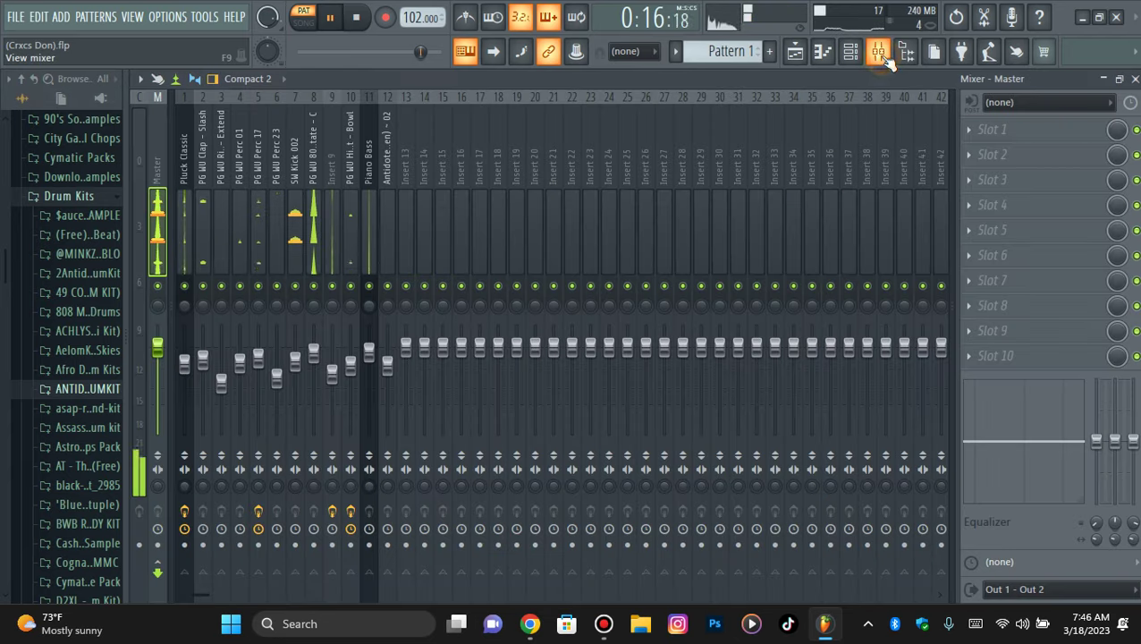
left_click(865, 57)
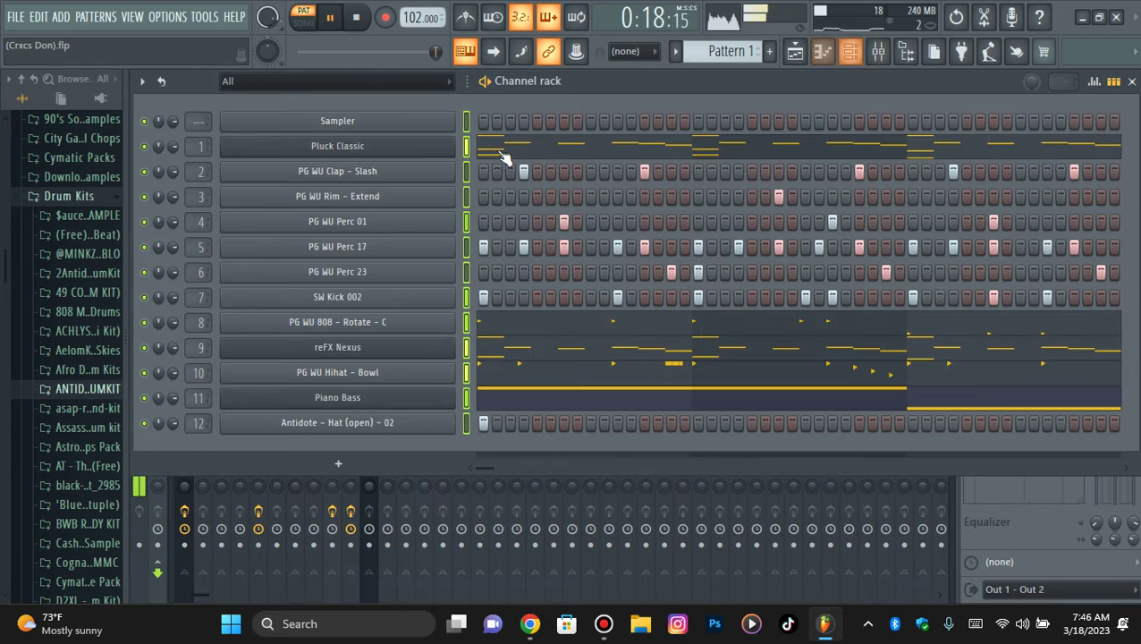